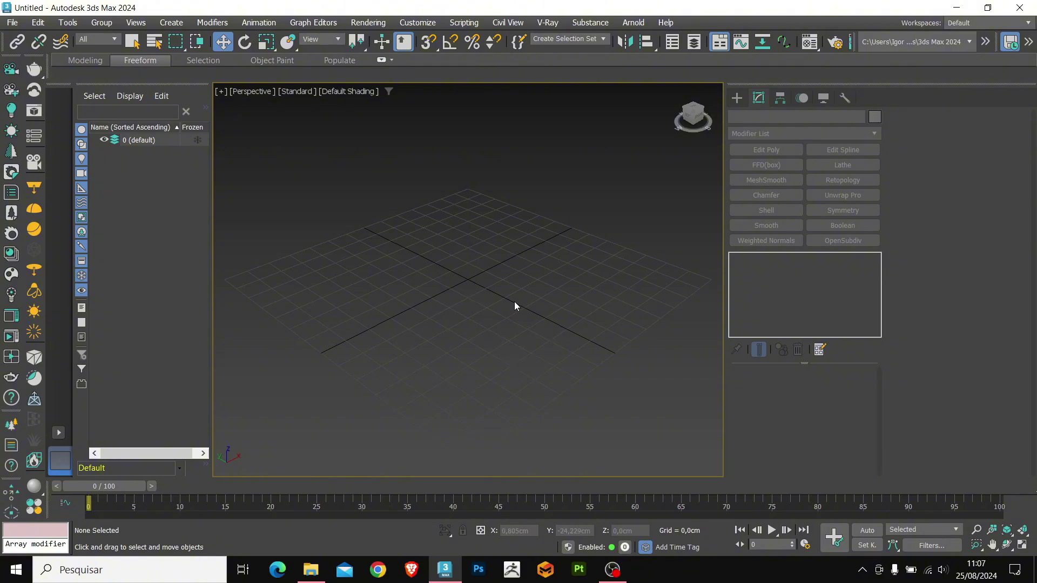
- Draw a plane in the Front view with edged faces shown and set its length and width to 120 cm
{"action": "middle_click_drag", "start_coordinate": [515, 306], "coordinate": [512, 317]}
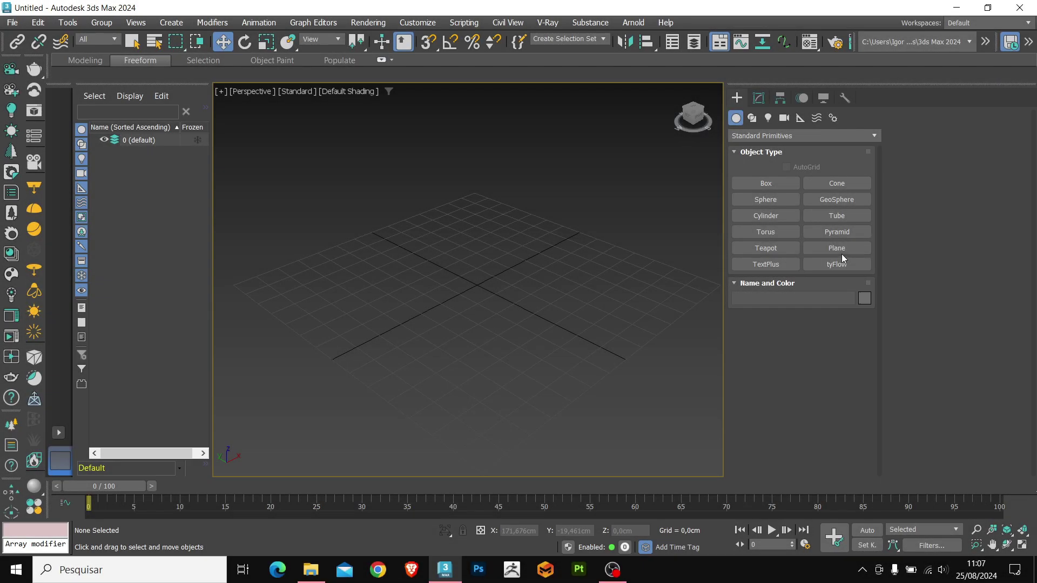
{"action": "left_click", "coordinate": [837, 248]}
{"action": "middle_click_drag", "start_coordinate": [455, 243], "coordinate": [460, 261]}
{"action": "key", "text": "f"}
{"action": "key", "text": "z"}
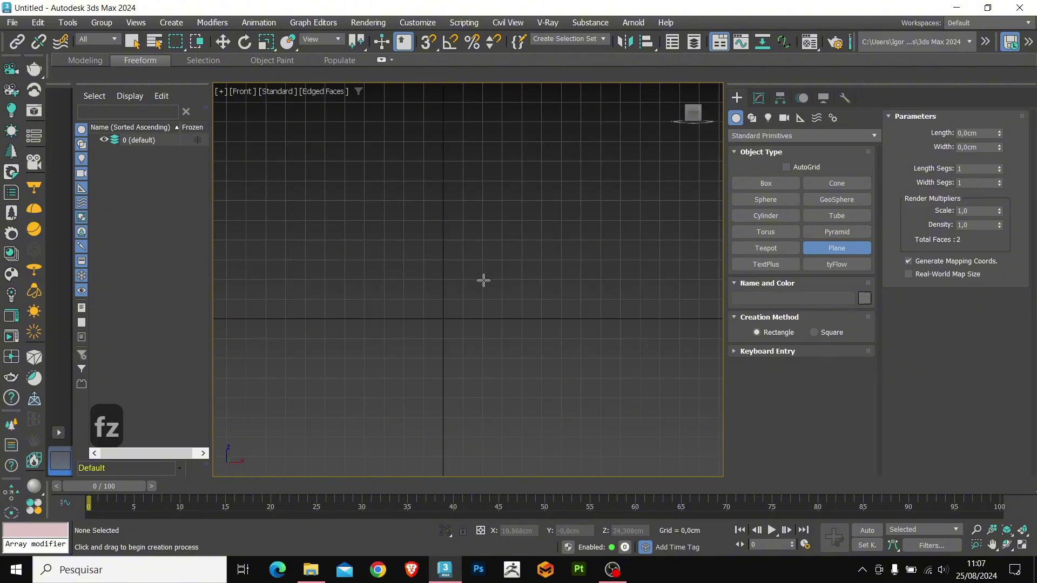
{"action": "left_click_drag", "start_coordinate": [396, 180], "coordinate": [576, 348]}
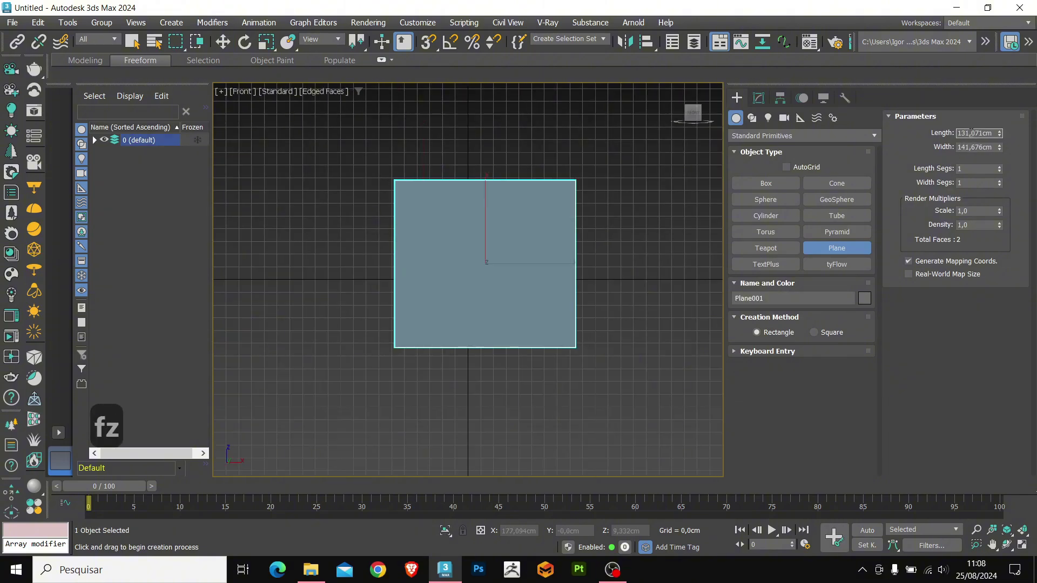
{"action": "type", "text": "120"}
{"action": "key", "text": "Tab"}
{"action": "type", "text": "120"}
{"action": "key", "text": "Tab"}
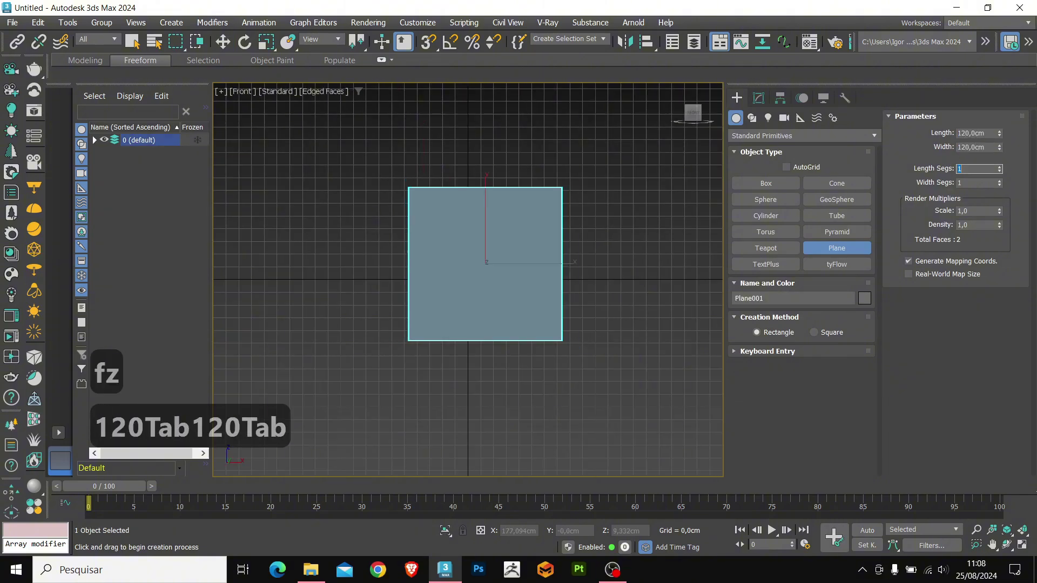
- Center the plane horizontally by resetting its X position to 0 cm with the Move tool
{"action": "middle_click_drag", "start_coordinate": [632, 276], "coordinate": [625, 271]}
{"action": "key", "text": "w"}
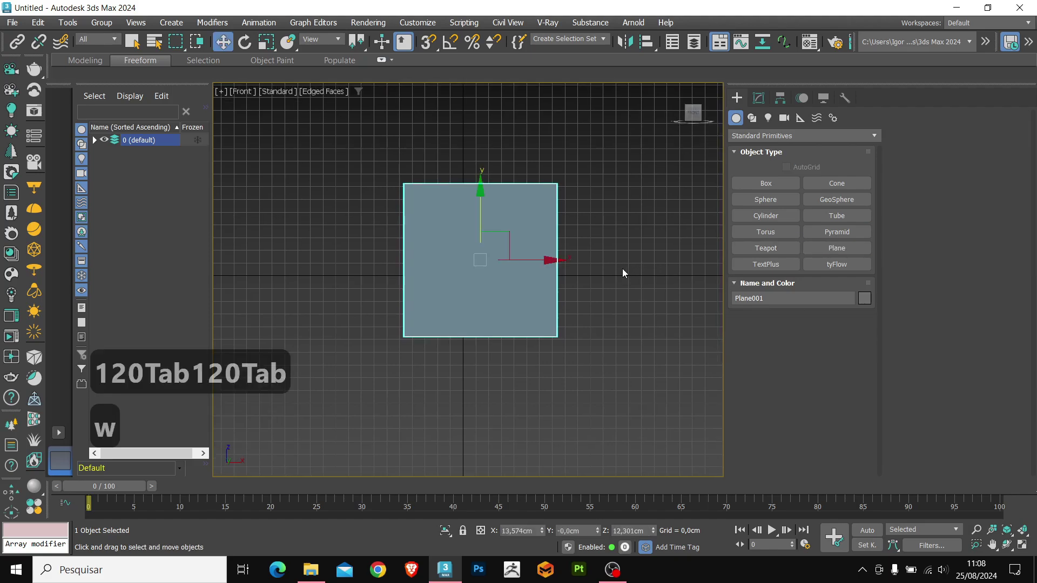
{"action": "right_click", "coordinate": [542, 531]}
{"action": "middle_click_drag", "start_coordinate": [496, 299], "coordinate": [493, 318]}
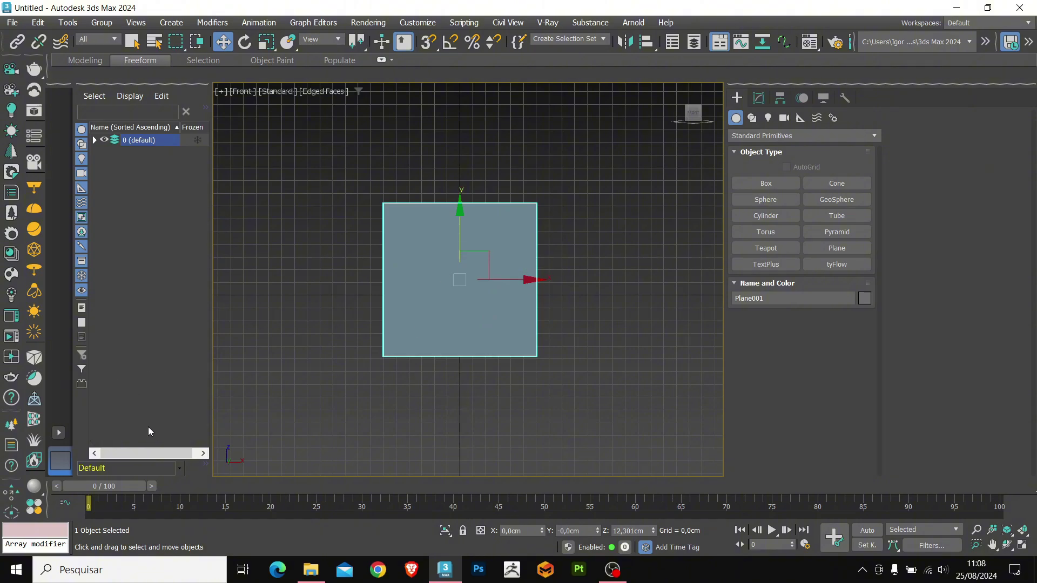
{"action": "key", "text": "q"}
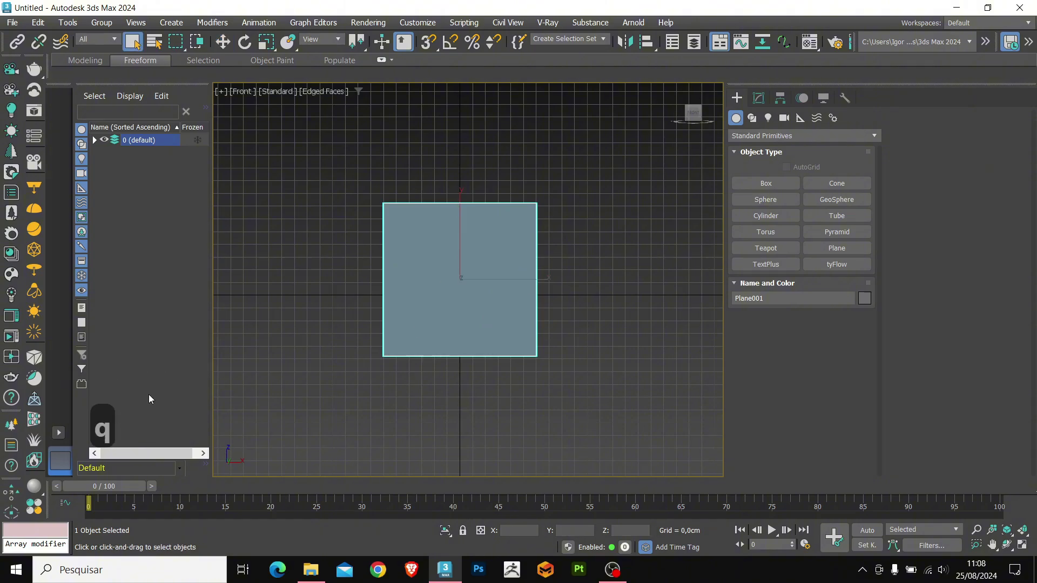
{"action": "key", "text": "w"}
{"action": "middle_click_drag", "start_coordinate": [567, 307], "coordinate": [567, 316]}
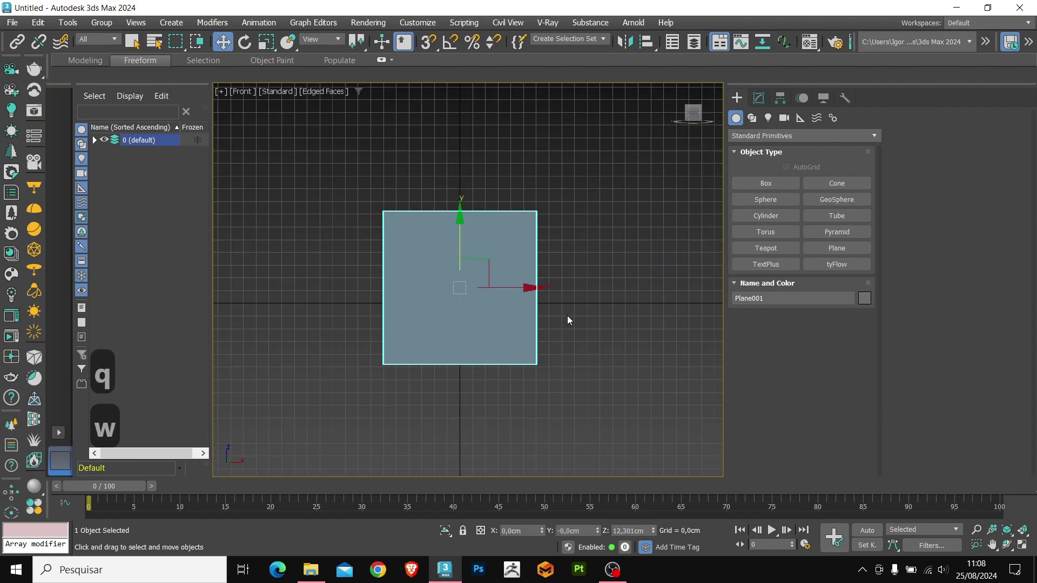
- Assign the 02 - Default reference-image material to the plane and minimize the Material Editor
{"action": "left_click", "coordinate": [809, 42]}
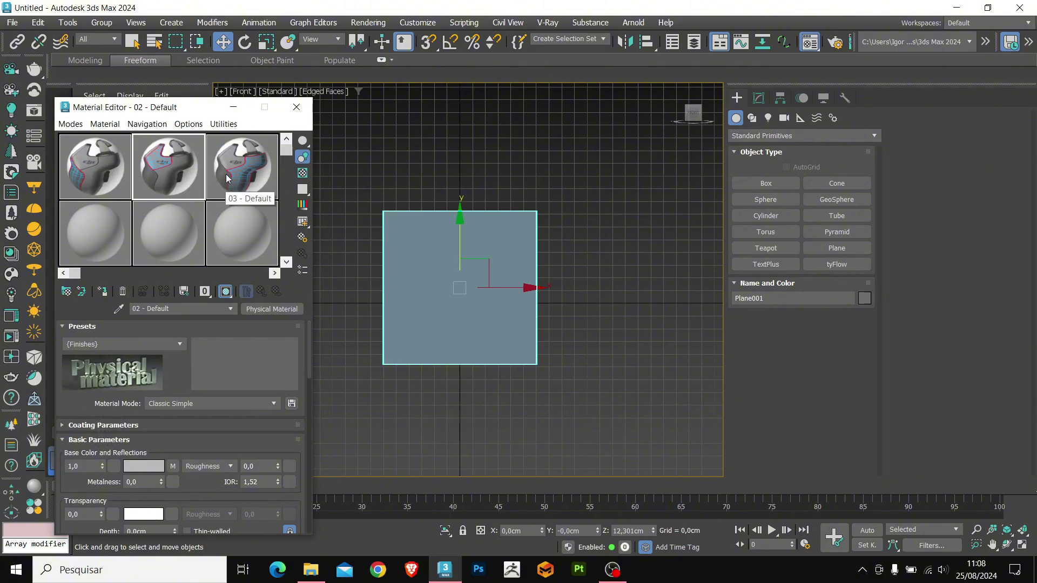
{"action": "left_click", "coordinate": [102, 291]}
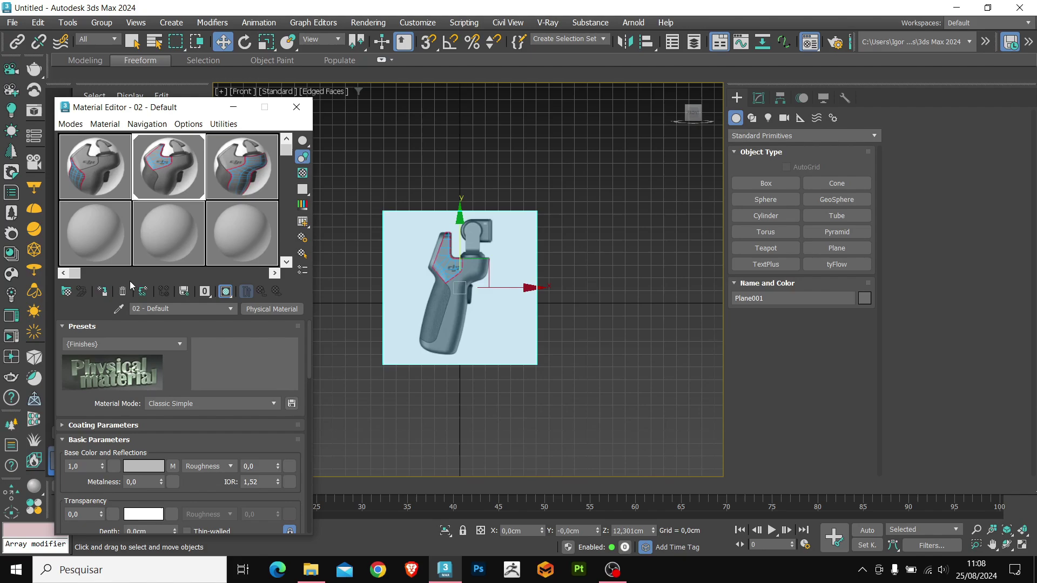
{"action": "left_click", "coordinate": [234, 107]}
{"action": "scroll", "coordinate": [456, 270], "scroll_direction": "up", "scroll_amount": 4}
{"action": "scroll", "coordinate": [456, 270], "scroll_direction": "down", "scroll_amount": 3}
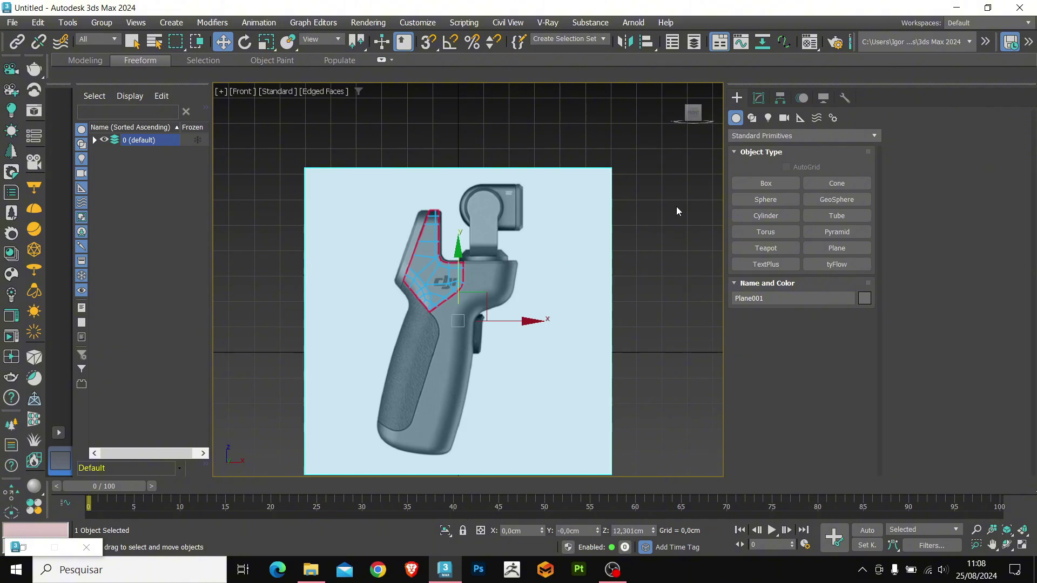
{"action": "scroll", "coordinate": [482, 268], "scroll_direction": "up", "scroll_amount": 2}
{"action": "scroll", "coordinate": [482, 269], "scroll_direction": "down", "scroll_amount": 4}
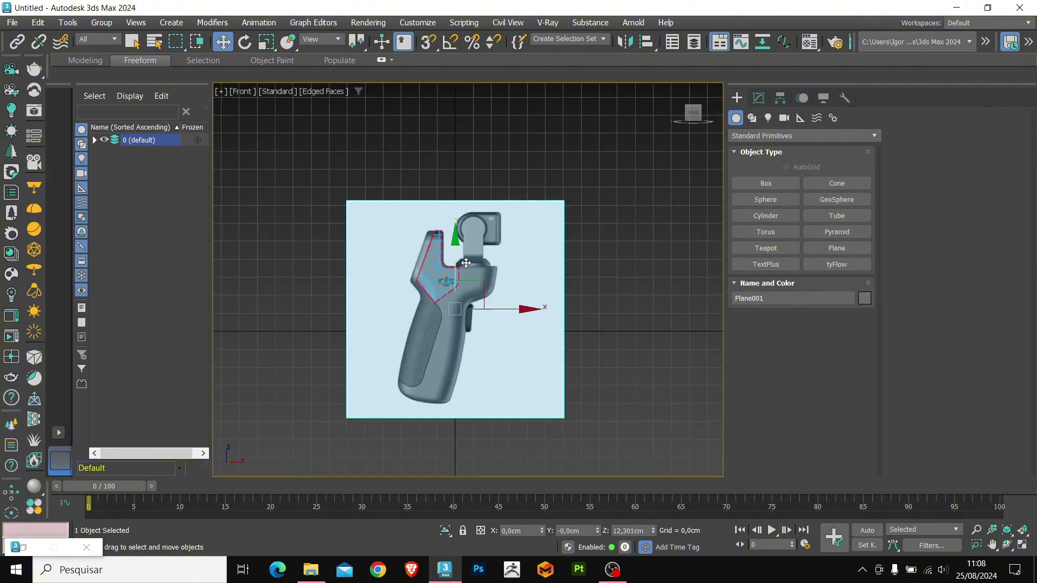
- Raise the reference plane in the Front view to about Z 52 cm so the grip's base rests on the ground line
{"action": "middle_click_drag", "start_coordinate": [466, 263], "coordinate": [373, 292], "text": "alt"}
{"action": "key", "text": "f"}
{"action": "key", "text": "z"}
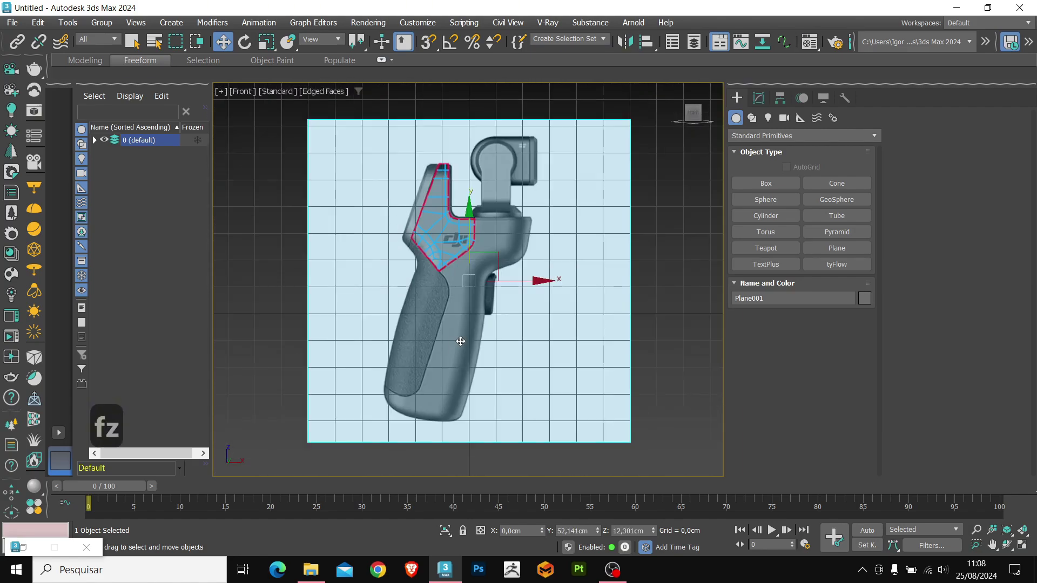
{"action": "middle_click_drag", "start_coordinate": [461, 342], "coordinate": [459, 353]}
{"action": "scroll", "coordinate": [463, 298], "scroll_direction": "down", "scroll_amount": 2}
{"action": "middle_click_drag", "start_coordinate": [462, 268], "coordinate": [466, 201]}
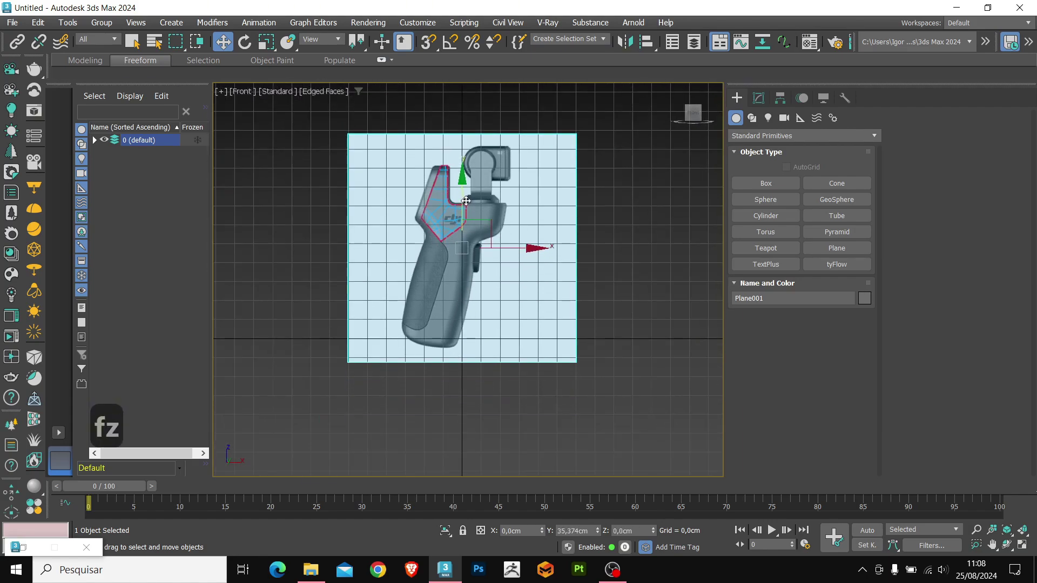
{"action": "left_click_drag", "start_coordinate": [466, 201], "coordinate": [465, 193]}
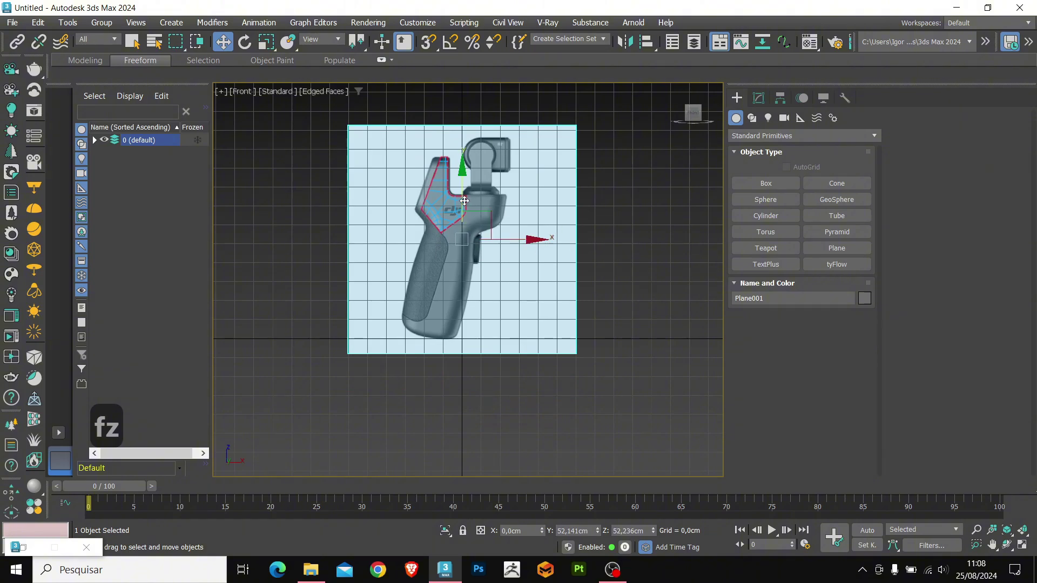
- Deselect the reference plane and toggle the viewport grid off and on over the image
{"action": "middle_click_drag", "start_coordinate": [464, 201], "coordinate": [466, 224]}
{"action": "key", "text": "g"}
{"action": "middle_click_drag", "start_coordinate": [494, 264], "coordinate": [497, 300]}
{"action": "key", "text": "g"}
{"action": "scroll", "coordinate": [482, 295], "scroll_direction": "up", "scroll_amount": 2}
{"action": "left_click", "coordinate": [627, 264]}
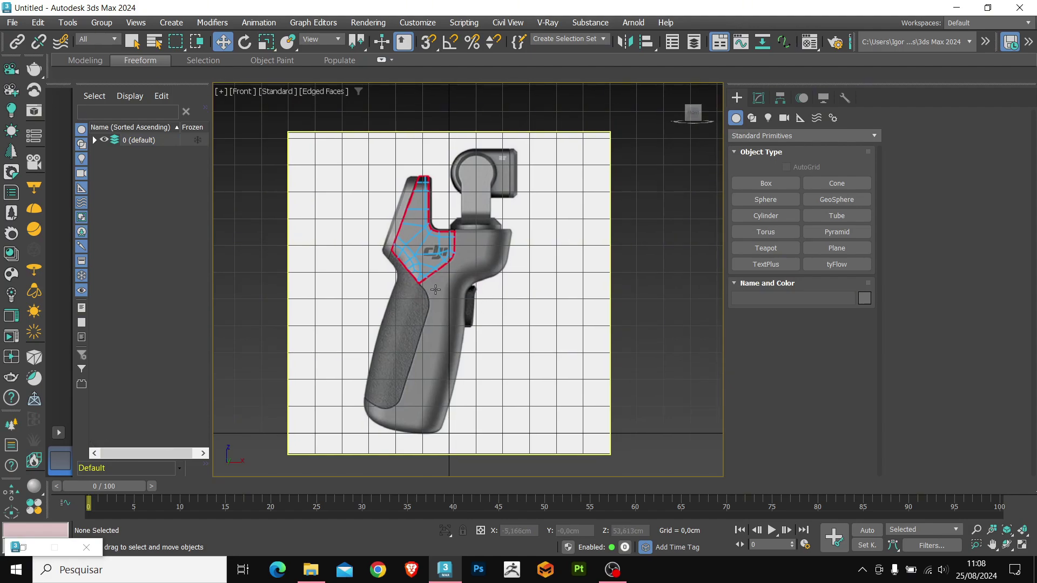
{"action": "key", "text": "g"}
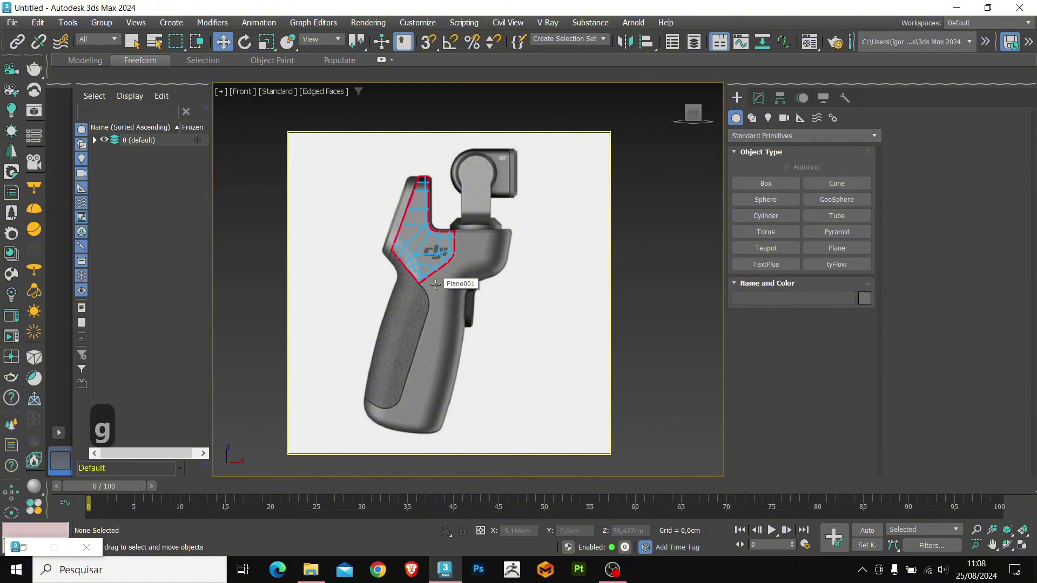
{"action": "key", "text": "g"}
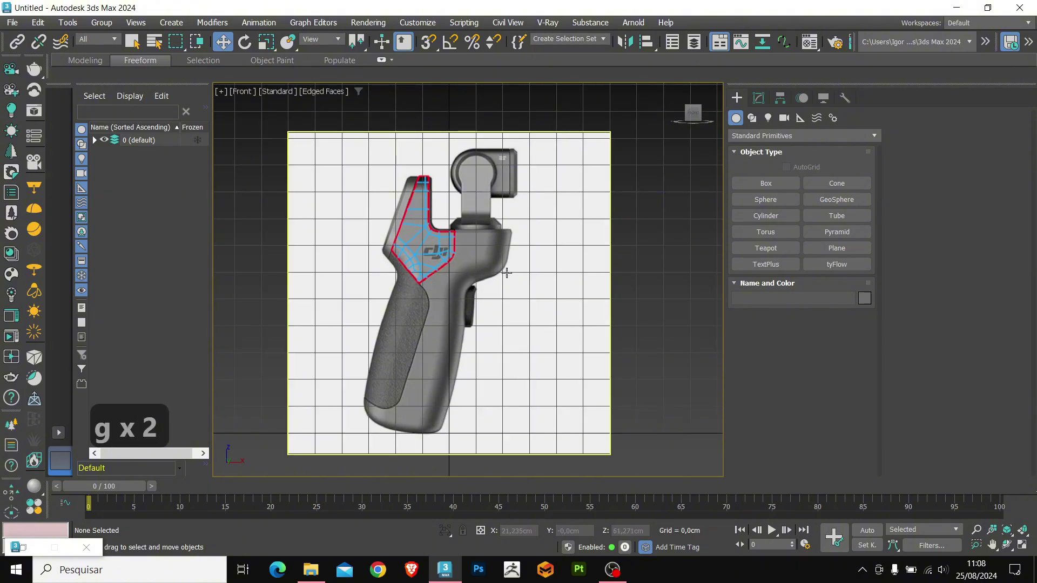
{"action": "key", "text": "g"}
{"action": "key", "text": "g"}
{"action": "key", "text": "g"}
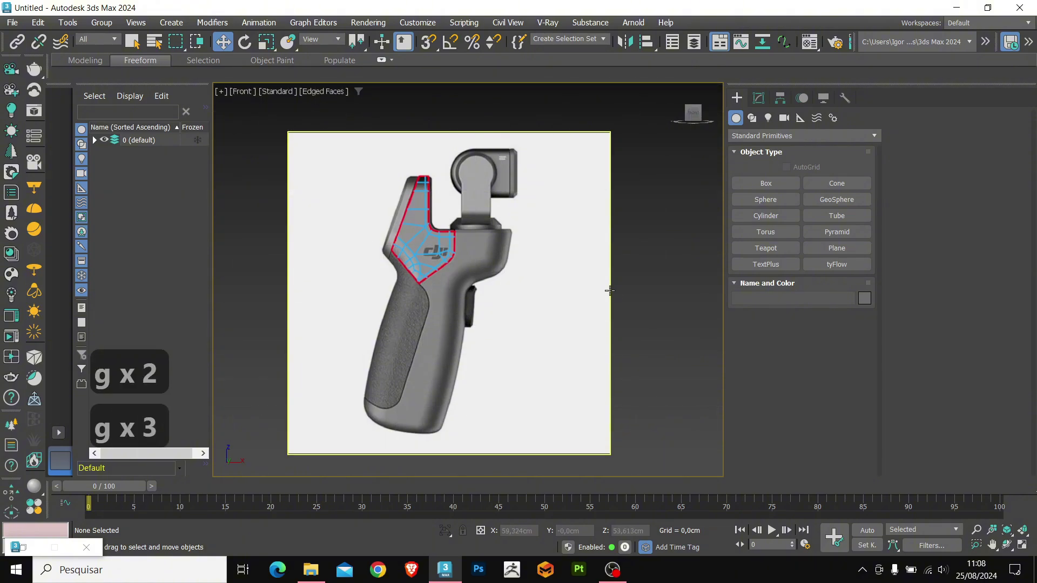
{"action": "key", "text": "g"}
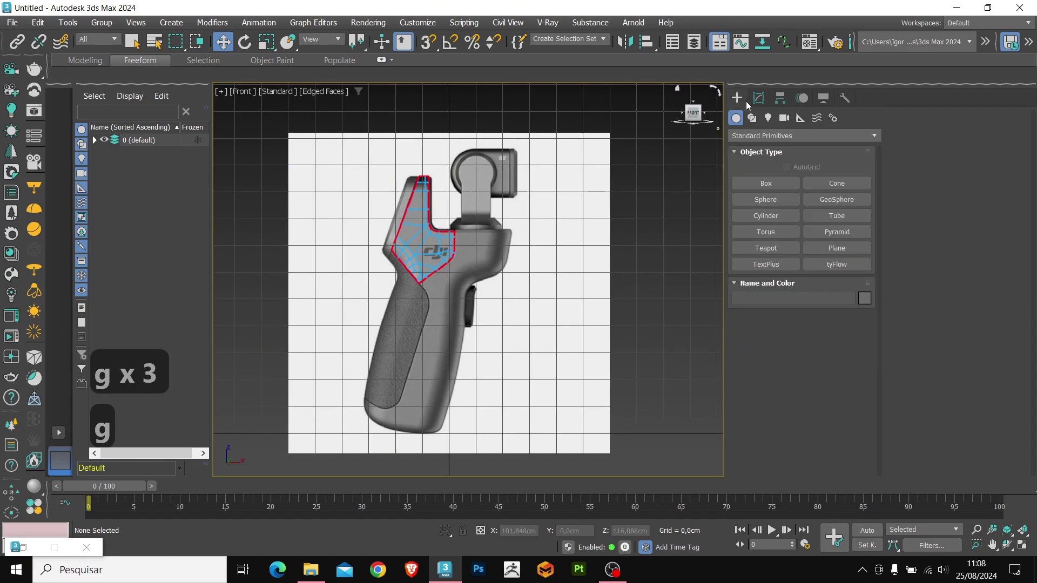
- Draw a small square plane between the top two horizontal blue guide lines inside the red outline
{"action": "left_click", "coordinate": [837, 249]}
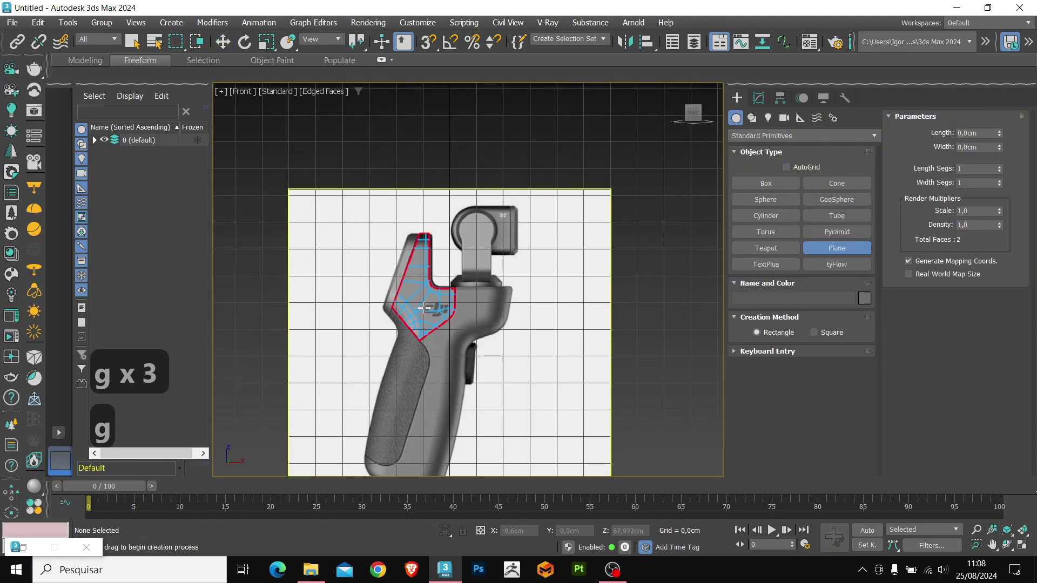
{"action": "scroll", "coordinate": [369, 258], "scroll_direction": "up", "scroll_amount": 3}
{"action": "middle_click_drag", "start_coordinate": [518, 253], "coordinate": [419, 264]}
{"action": "scroll", "coordinate": [420, 254], "scroll_direction": "up", "scroll_amount": 1}
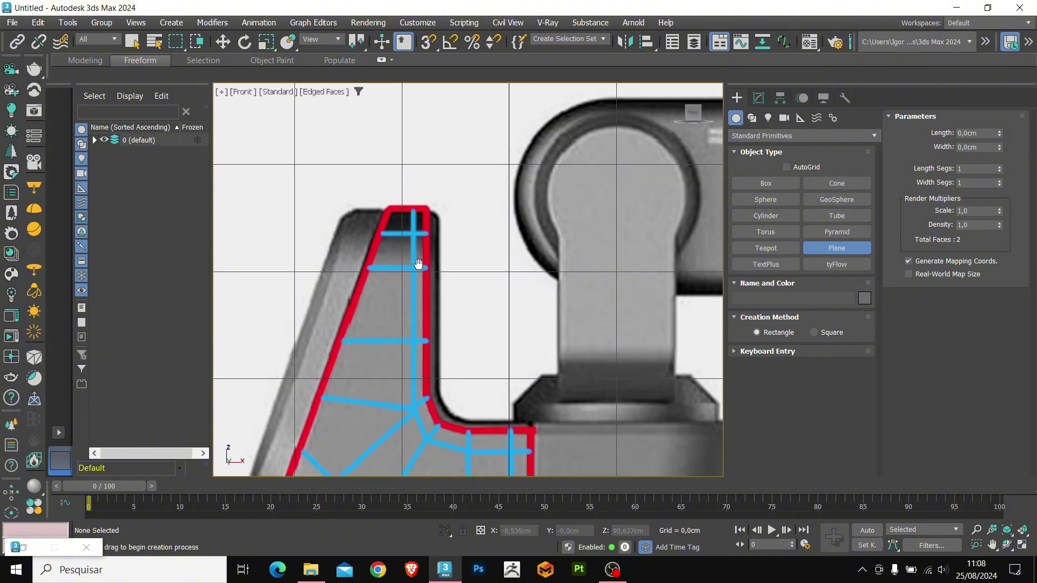
{"action": "scroll", "coordinate": [419, 264], "scroll_direction": "up", "scroll_amount": 3}
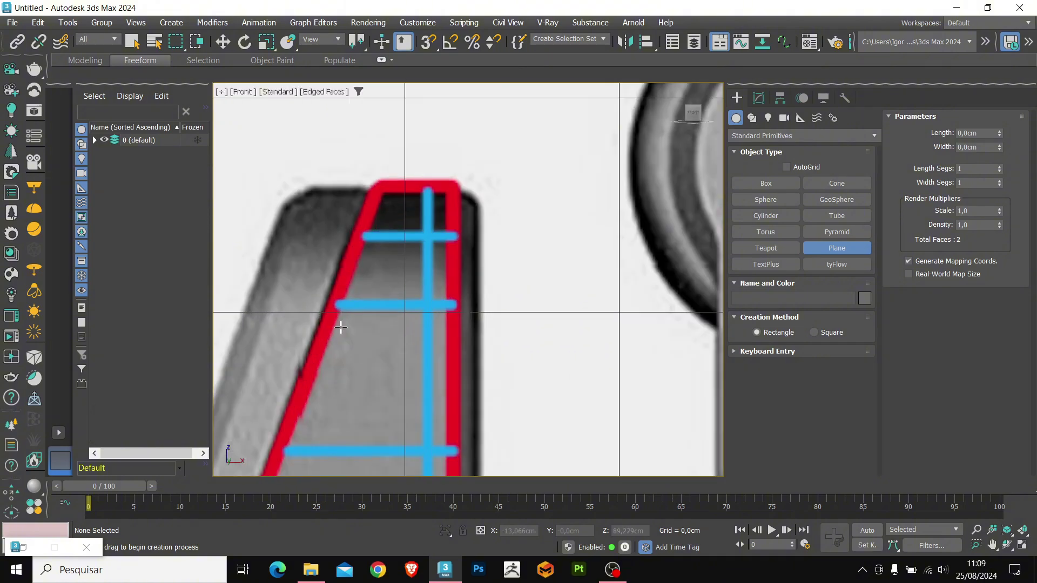
{"action": "middle_click_drag", "start_coordinate": [340, 328], "coordinate": [356, 230]}
{"action": "left_click_drag", "start_coordinate": [374, 139], "coordinate": [445, 210]}
{"action": "right_click", "coordinate": [467, 228]}
{"action": "scroll", "coordinate": [425, 192], "scroll_direction": "down", "scroll_amount": 2}
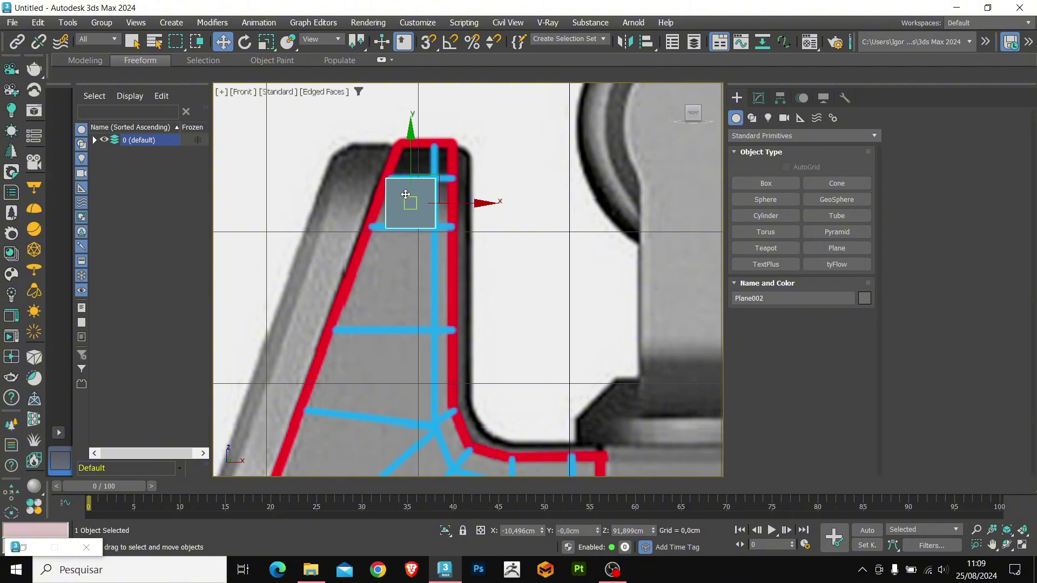
- Convert the small plane to an Editable Poly and turn on its see-through display
{"action": "key", "text": "ctrl+t"}
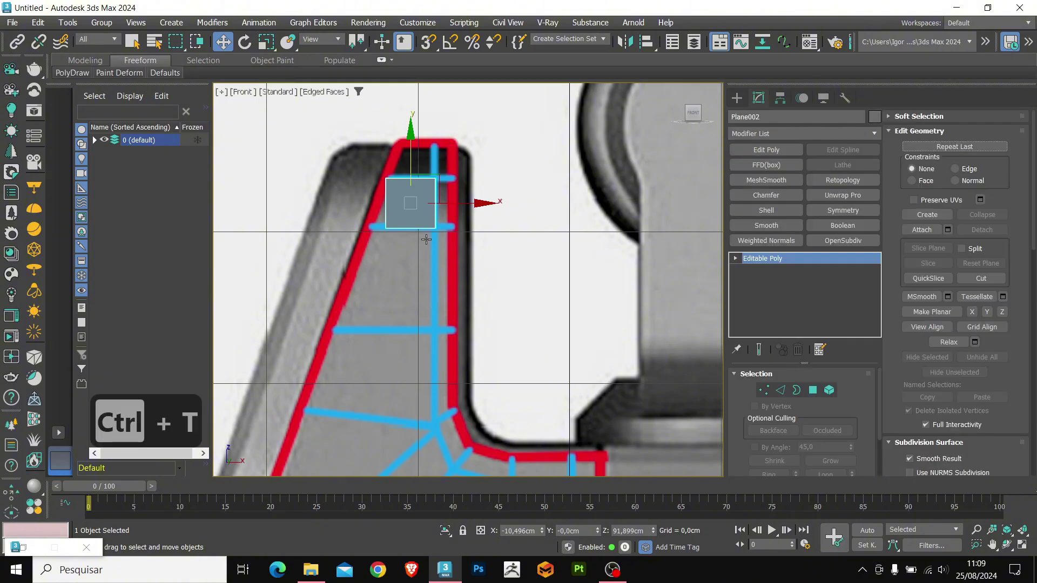
{"action": "middle_click_drag", "start_coordinate": [432, 208], "coordinate": [431, 224]}
{"action": "scroll", "coordinate": [432, 227], "scroll_direction": "up", "scroll_amount": 2}
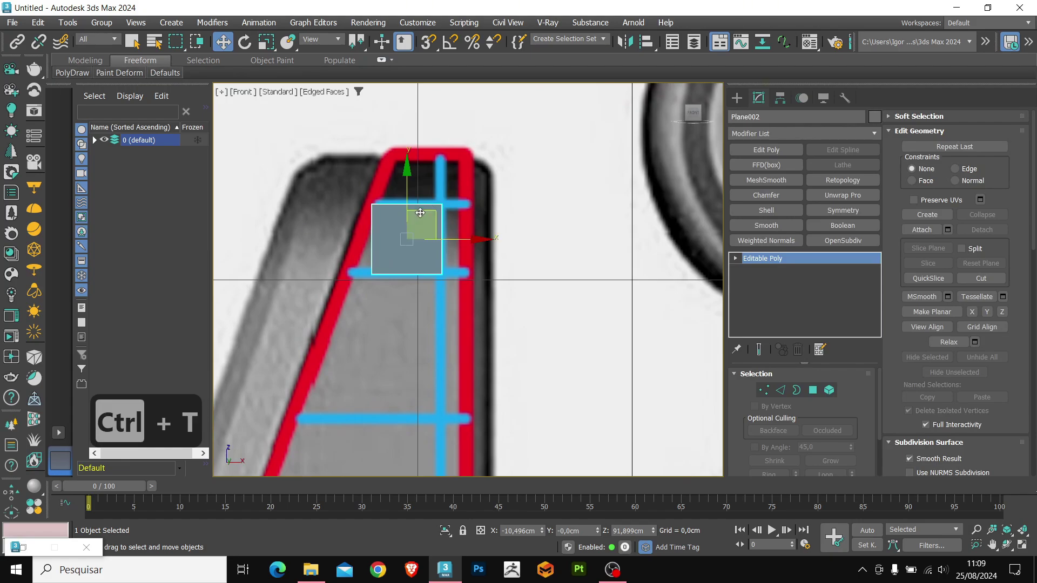
{"action": "scroll", "coordinate": [426, 217], "scroll_direction": "up", "scroll_amount": 1}
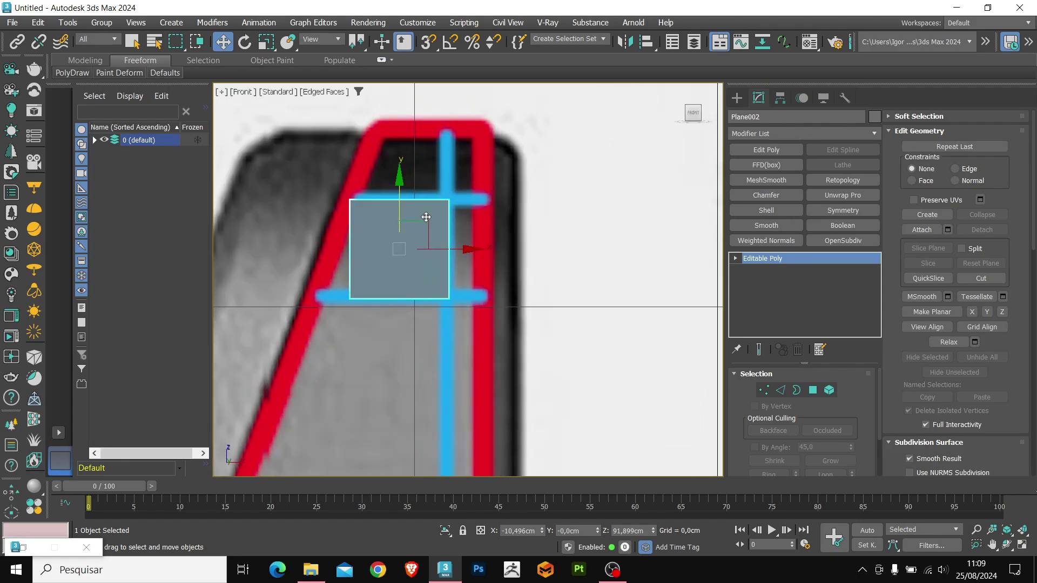
{"action": "scroll", "coordinate": [432, 230], "scroll_direction": "up", "scroll_amount": 1}
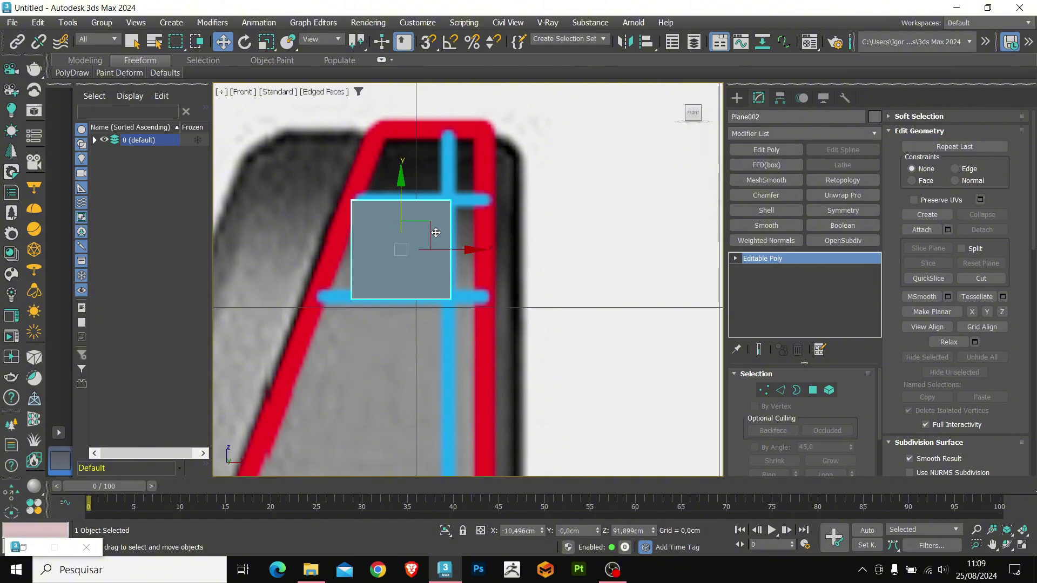
{"action": "key", "text": "alt+x"}
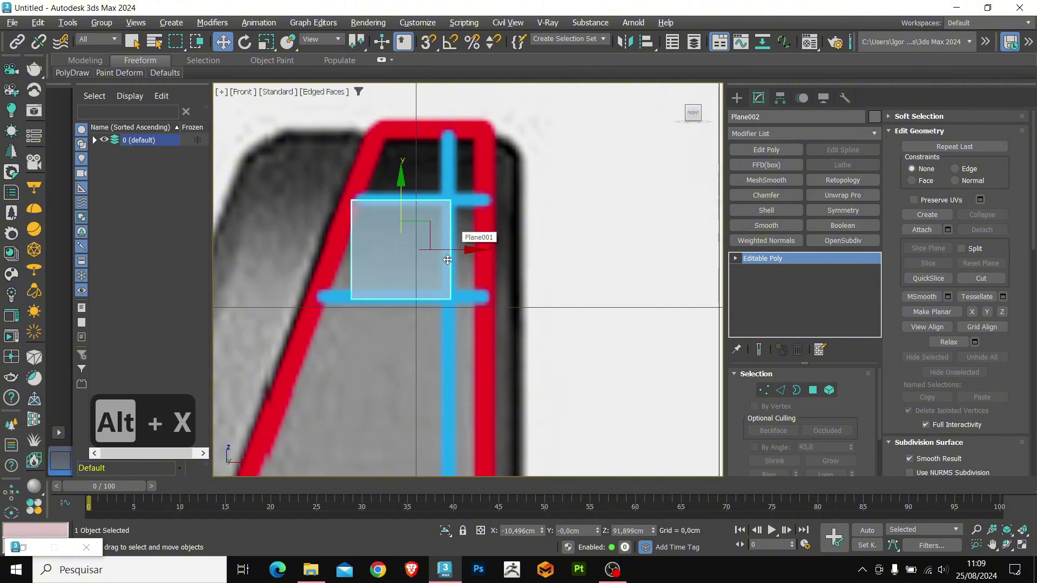
{"action": "middle_click_drag", "start_coordinate": [397, 277], "coordinate": [419, 285]}
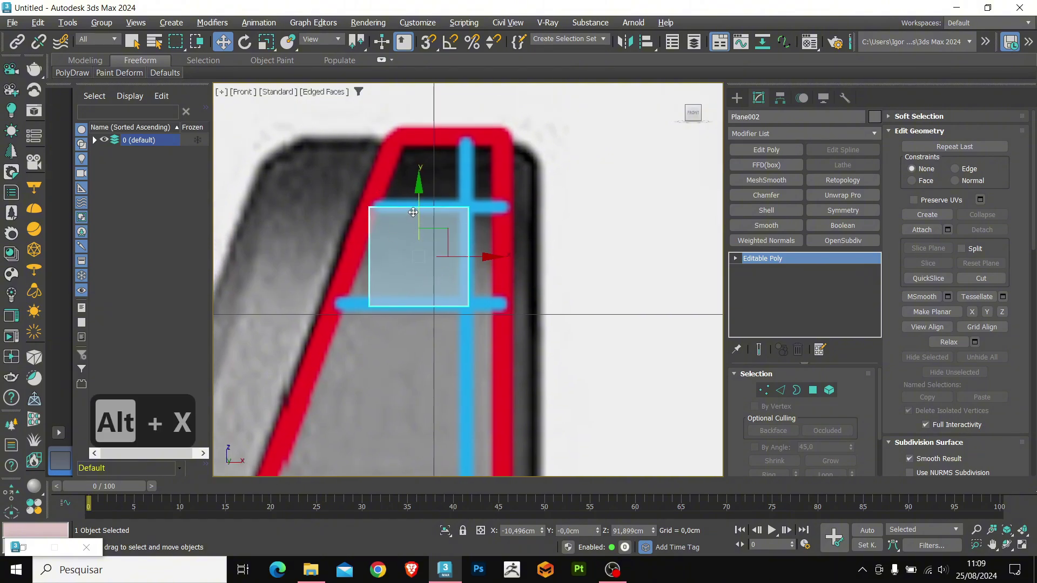
- Switch the small plane to vertex editing and toggle its see-through display off and back on
{"action": "key", "text": "1"}
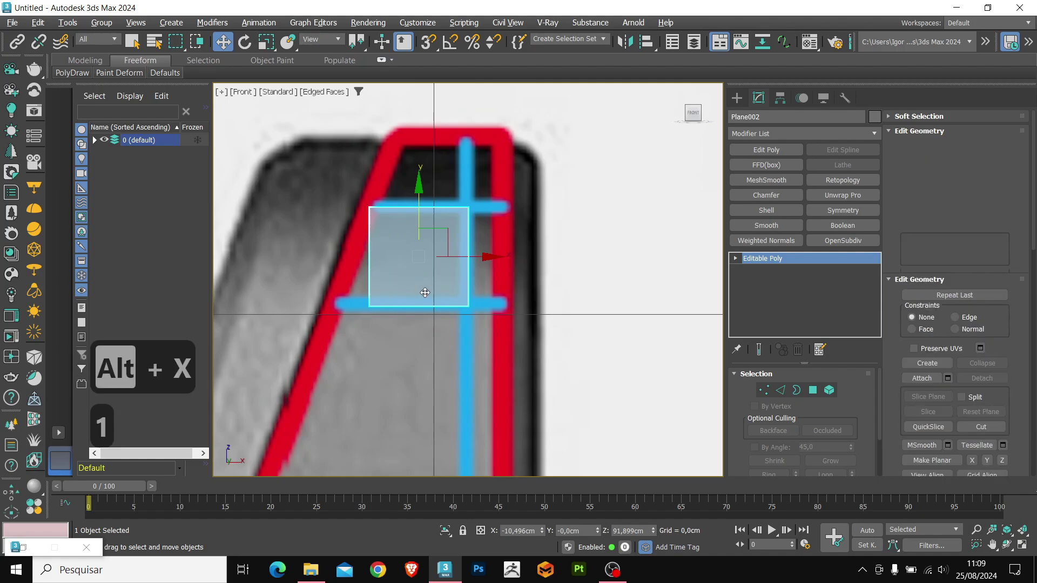
{"action": "key", "text": "alt+x"}
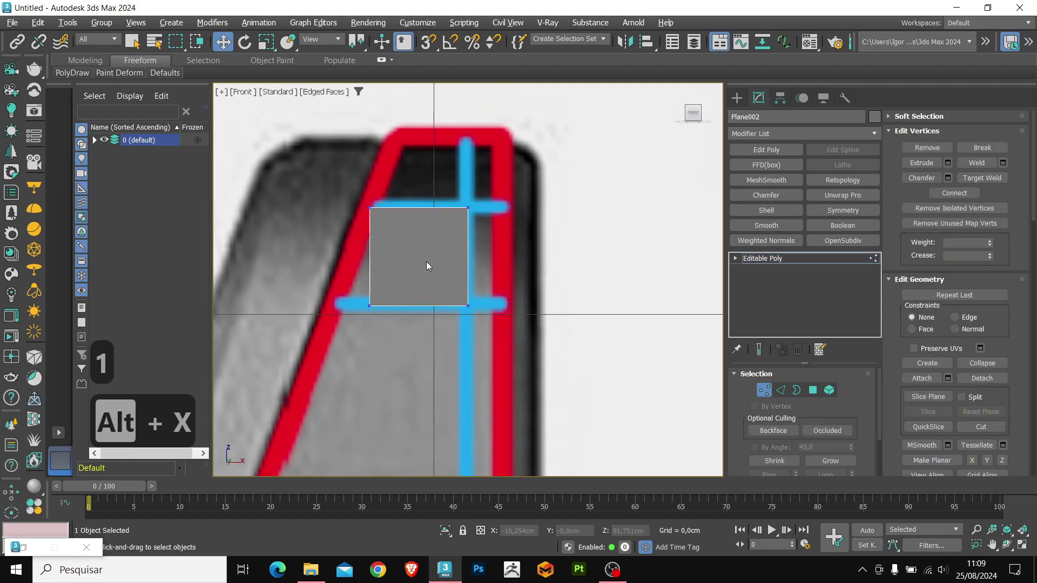
{"action": "key", "text": "alt+x"}
{"action": "key", "text": "alt+x"}
{"action": "key", "text": "alt+x"}
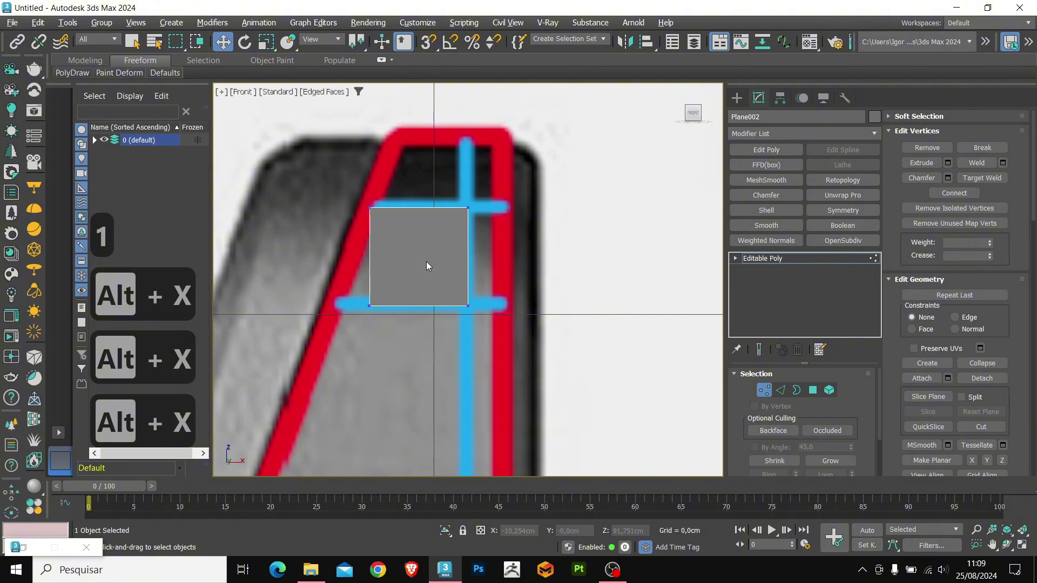
{"action": "middle_click_drag", "start_coordinate": [386, 310], "coordinate": [389, 316]}
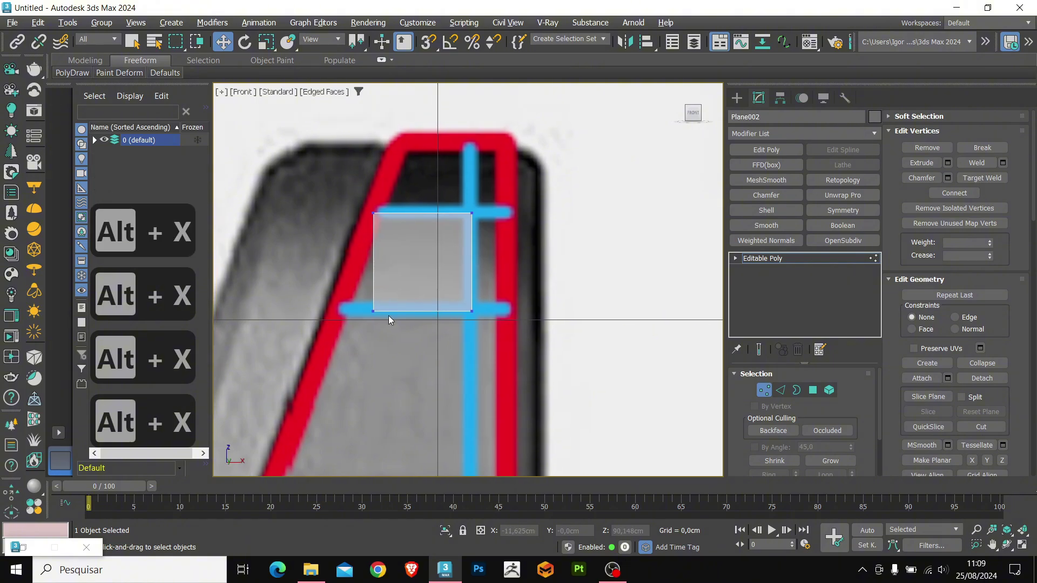
- Move the small plane's lower-left vertex outward onto the red outline at about X -13.3 cm and switch to edge editing
{"action": "left_click_drag", "start_coordinate": [453, 362], "coordinate": [453, 361]}
{"action": "scroll", "coordinate": [417, 320], "scroll_direction": "up", "scroll_amount": 2}
{"action": "left_click_drag", "start_coordinate": [428, 311], "coordinate": [376, 317]}
{"action": "scroll", "coordinate": [436, 257], "scroll_direction": "down", "scroll_amount": 2}
{"action": "key", "text": "2"}
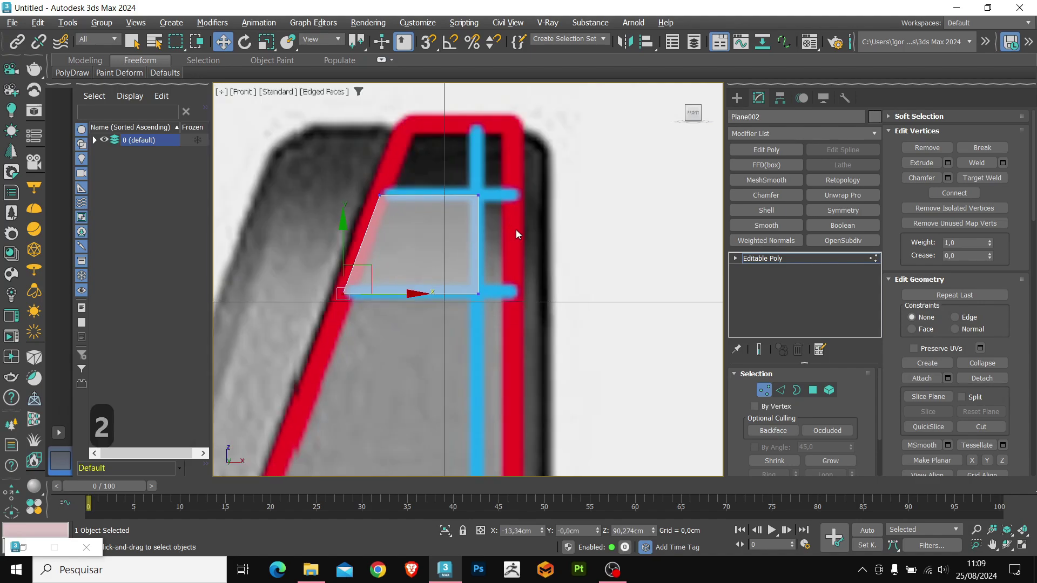
- Extrude the small plane's right edge outward to the red outline at about X -7.7 cm
{"action": "left_click", "coordinate": [480, 246]}
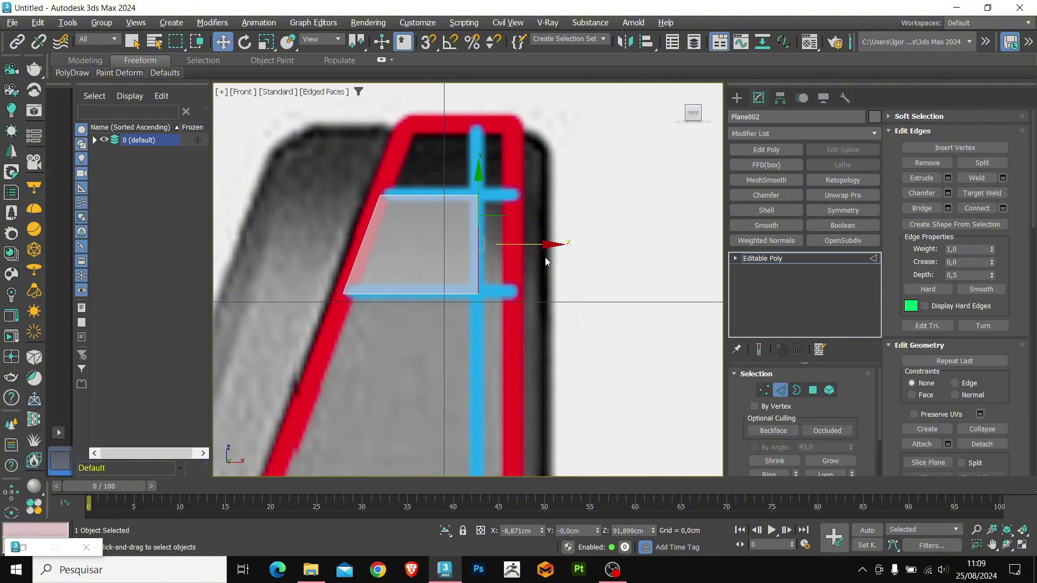
{"action": "middle_click_drag", "start_coordinate": [487, 251], "coordinate": [479, 260]}
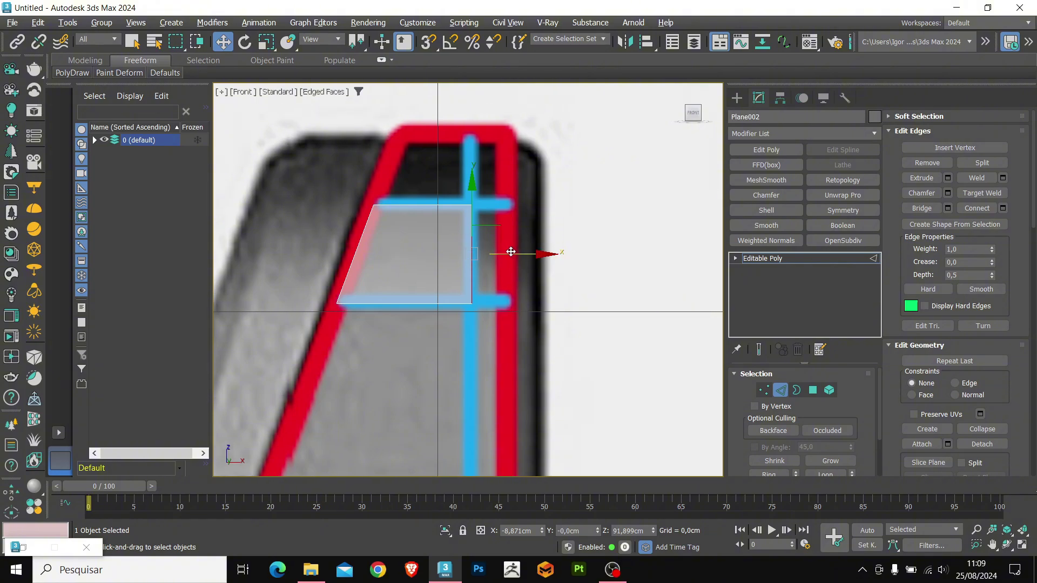
{"action": "left_click_drag", "start_coordinate": [517, 257], "coordinate": [550, 256]}
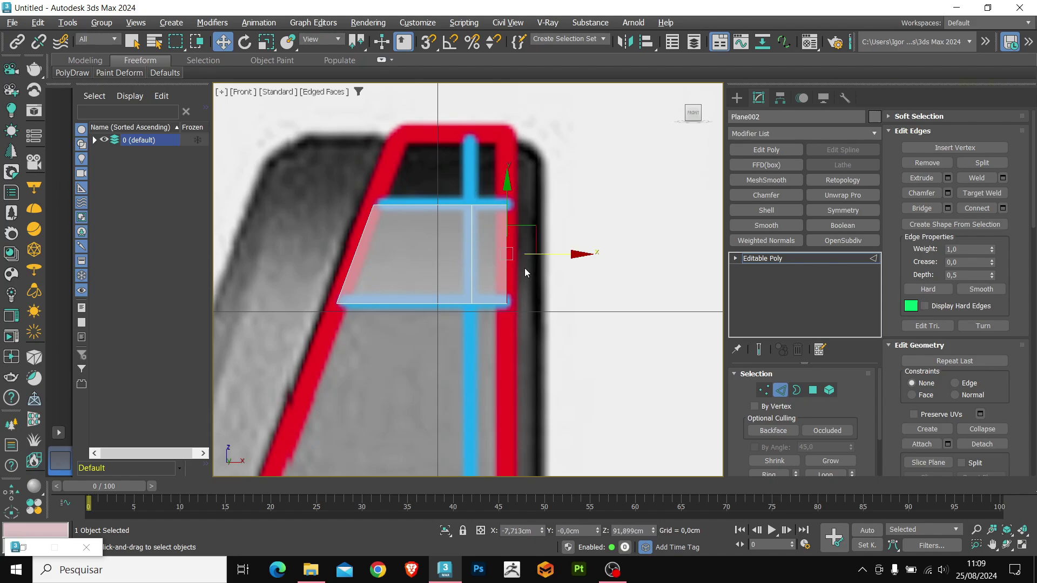
- Extrude the mesh's two bottom edges straight down past the branching guide lines to about Z 74.3 cm
{"action": "middle_click_drag", "start_coordinate": [524, 268], "coordinate": [504, 227]}
{"action": "scroll", "coordinate": [504, 227], "scroll_direction": "down", "scroll_amount": 2}
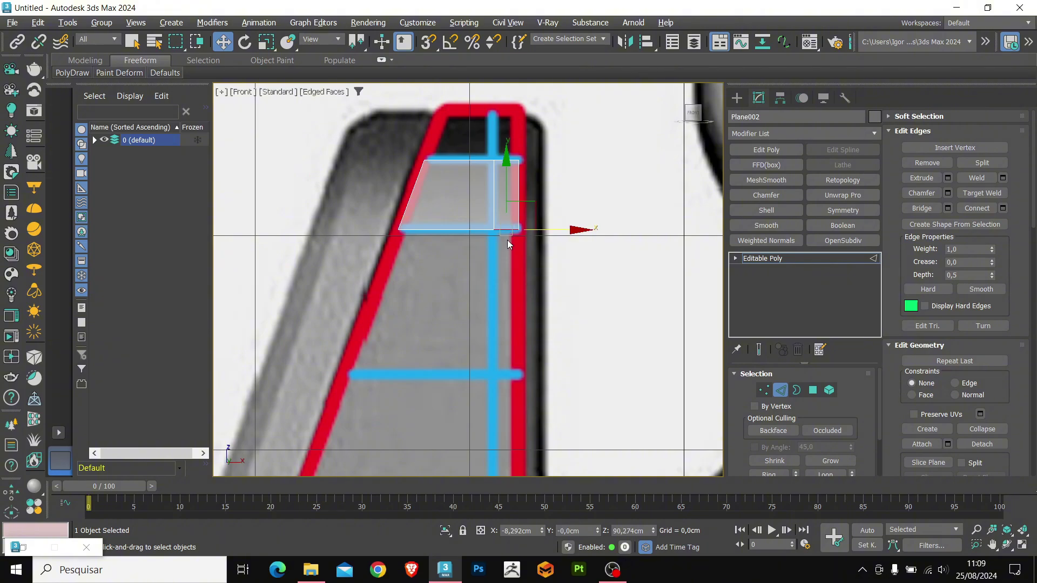
{"action": "left_click", "coordinate": [465, 234]}
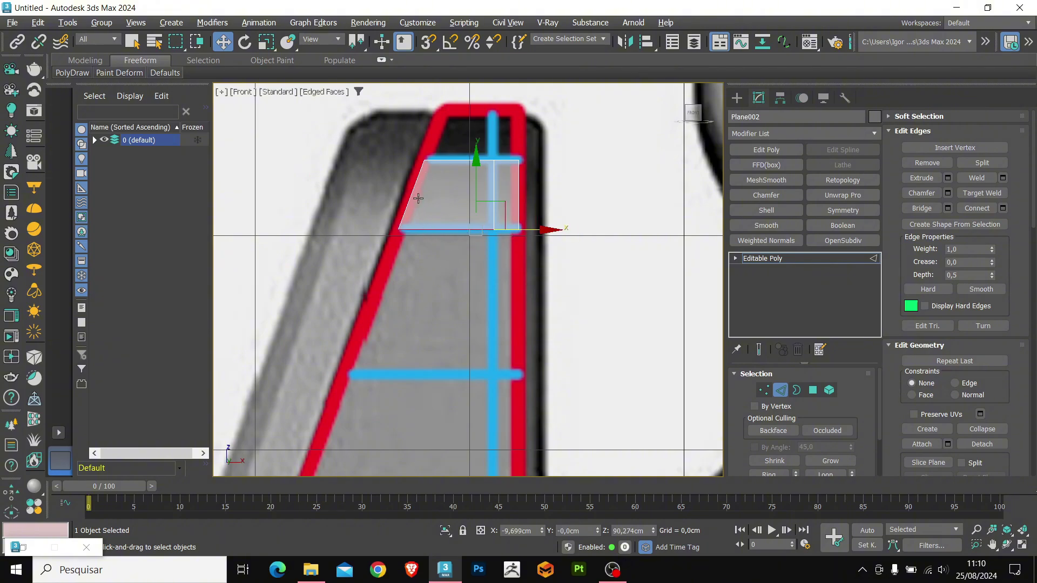
{"action": "middle_click_drag", "start_coordinate": [481, 239], "coordinate": [469, 196]}
{"action": "scroll", "coordinate": [475, 216], "scroll_direction": "down", "scroll_amount": 2}
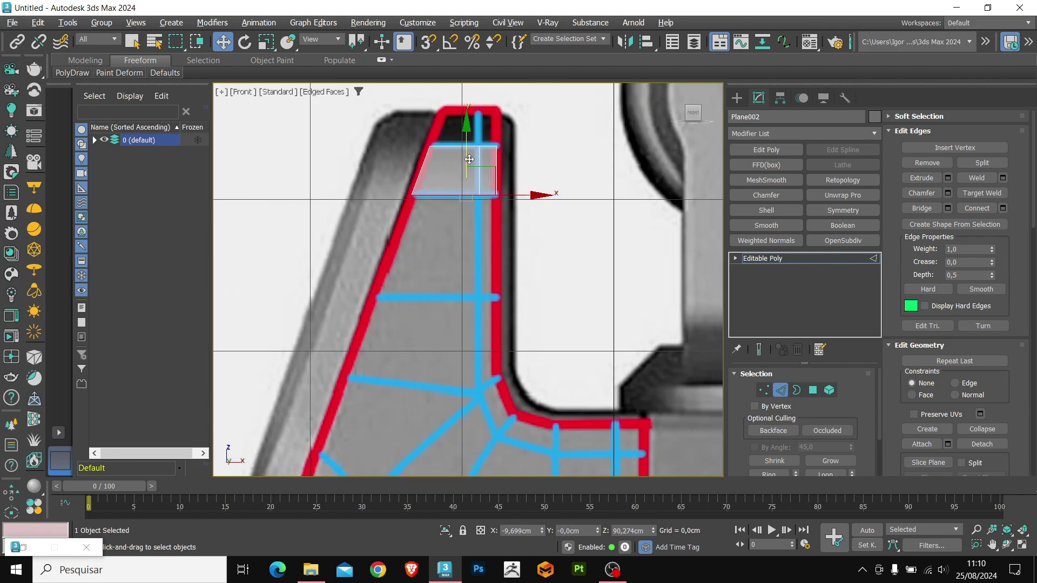
{"action": "left_click_drag", "start_coordinate": [465, 152], "coordinate": [463, 389], "text": "shift"}
{"action": "middle_click_drag", "start_coordinate": [444, 409], "coordinate": [454, 328]}
- Move the extruded strip's lower-left vertex outward onto the slanted red outline
{"action": "key", "text": "1"}
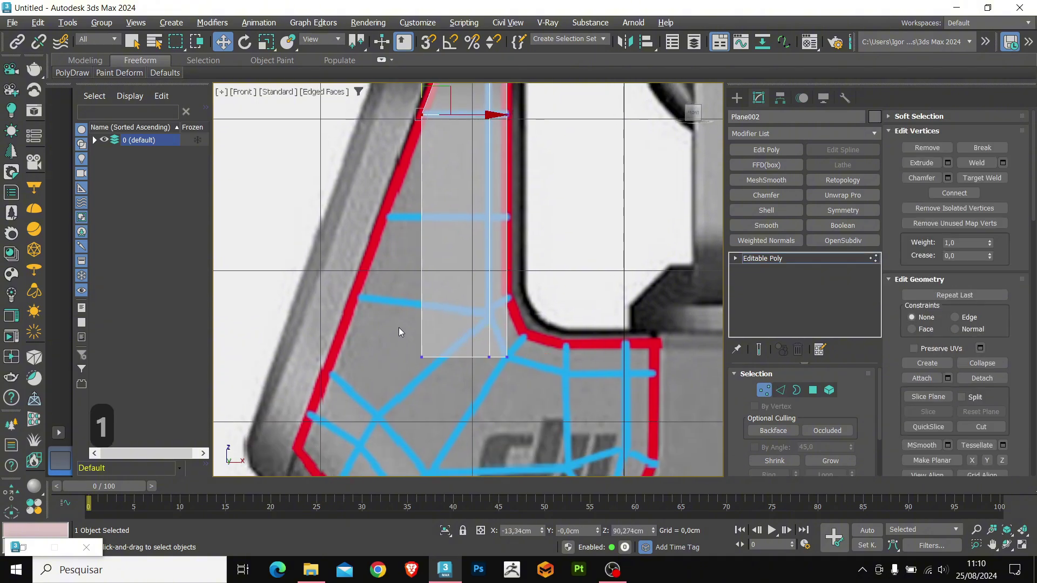
{"action": "left_click_drag", "start_coordinate": [399, 331], "coordinate": [371, 357]}
{"action": "scroll", "coordinate": [507, 350], "scroll_direction": "up", "scroll_amount": 2}
{"action": "left_click", "coordinate": [506, 367]}
{"action": "scroll", "coordinate": [506, 365], "scroll_direction": "down", "scroll_amount": 1}
{"action": "middle_click_drag", "start_coordinate": [464, 201], "coordinate": [455, 302]}
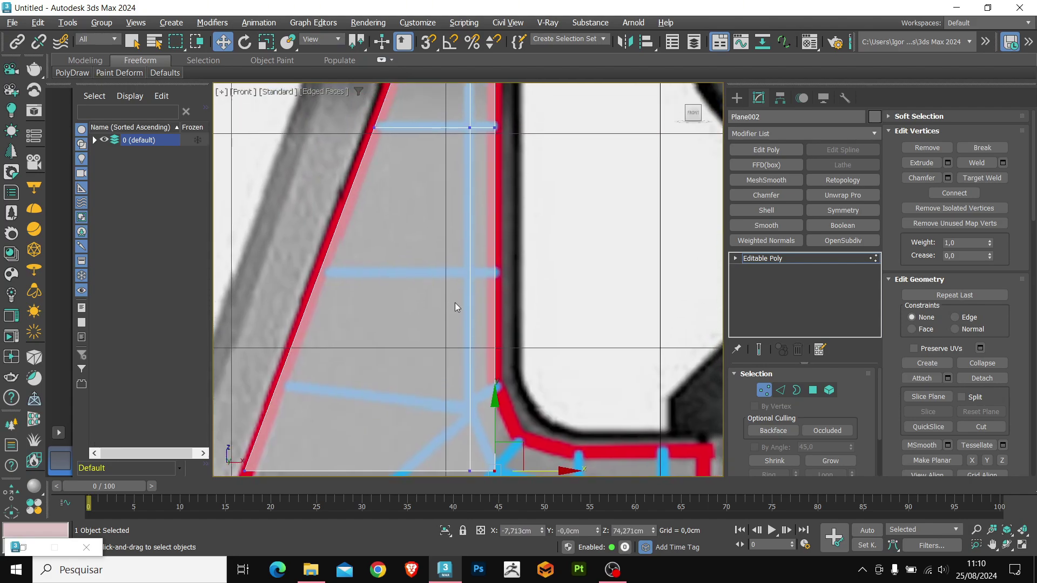
{"action": "middle_click_drag", "start_coordinate": [465, 231], "coordinate": [463, 247]}
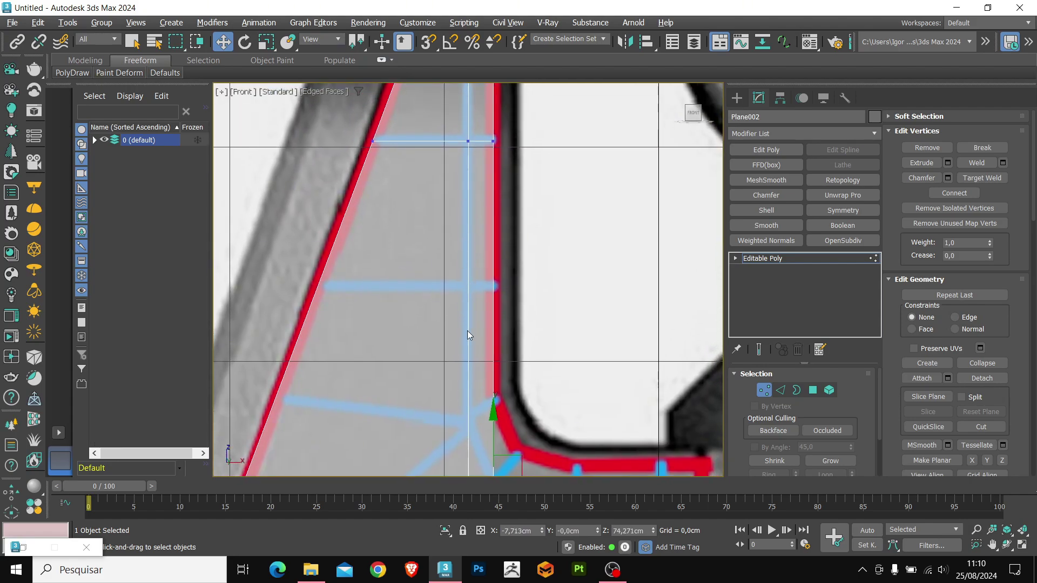
{"action": "middle_click_drag", "start_coordinate": [465, 339], "coordinate": [468, 327]}
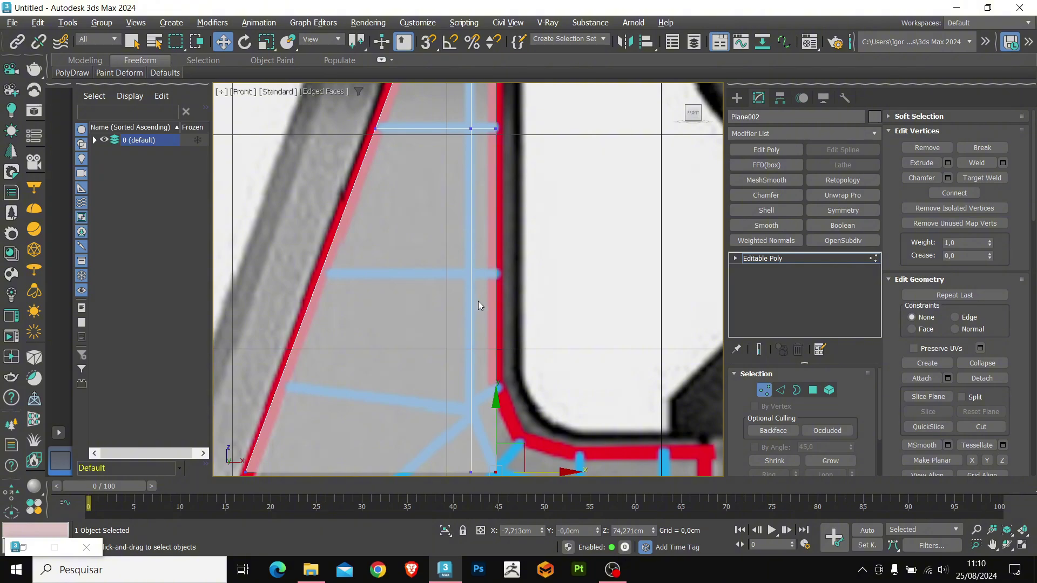
- Cut a horizontal edge across the long polygons along the middle blue guide line, from the right border to the left one
{"action": "key", "text": "alt+c"}
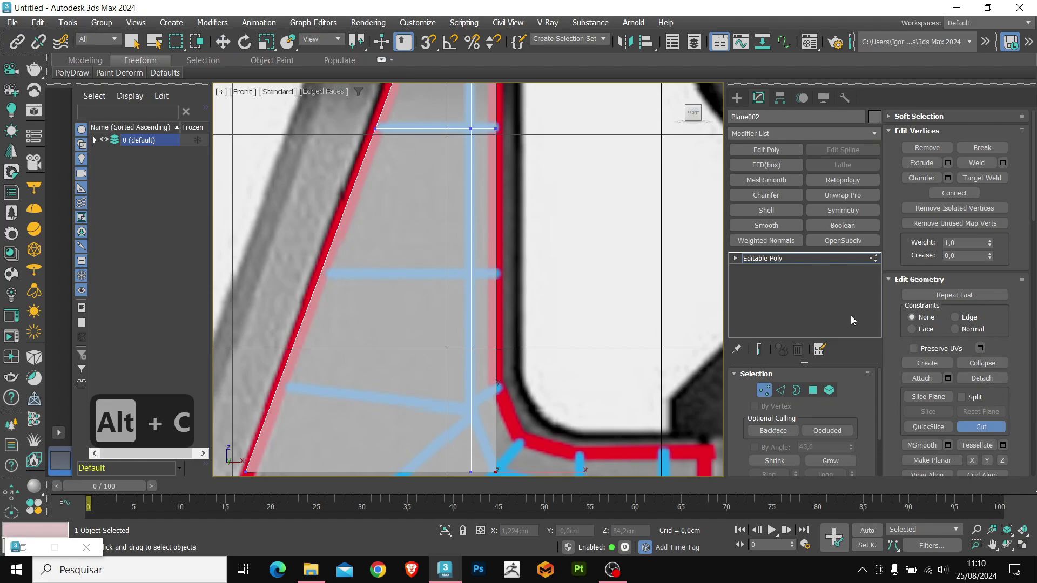
{"action": "middle_click_drag", "start_coordinate": [468, 274], "coordinate": [480, 283]}
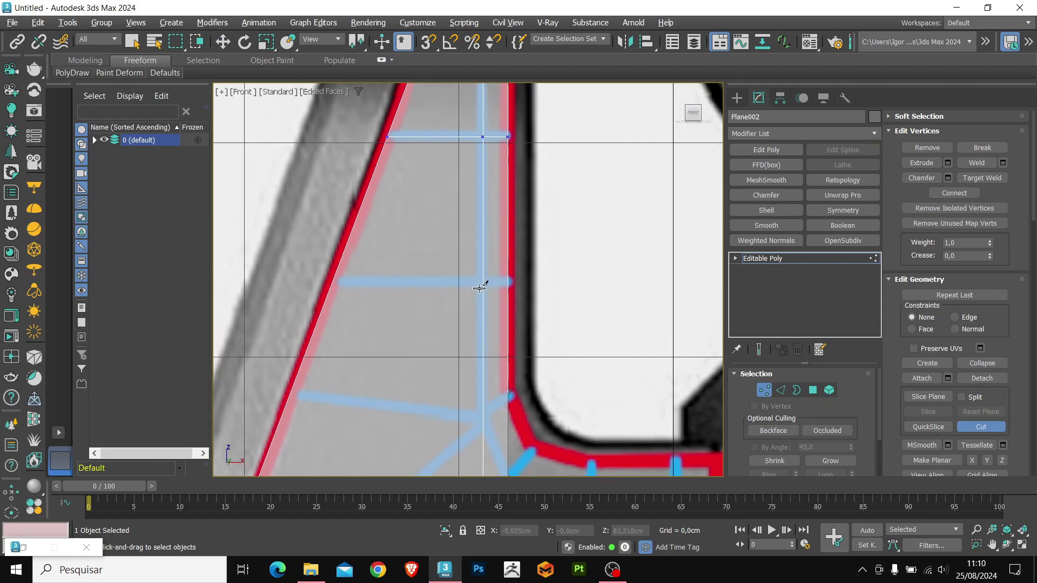
{"action": "left_click", "coordinate": [508, 282]}
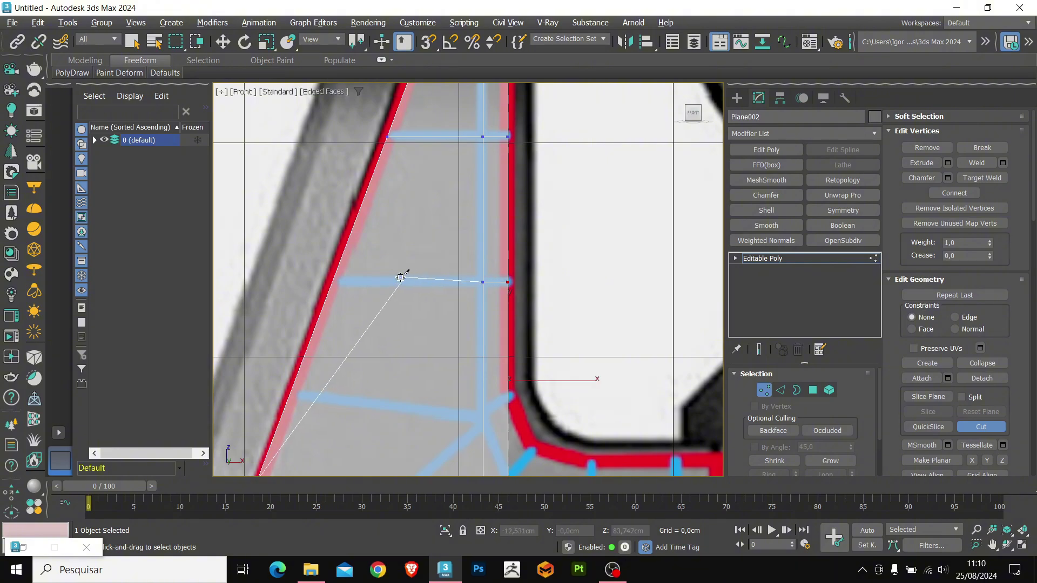
{"action": "left_click", "coordinate": [333, 281]}
- Cut an edge along the angled blue guide, from the inner corner through the guide junction to the slanted left border
{"action": "middle_click_drag", "start_coordinate": [459, 333], "coordinate": [452, 290]}
{"action": "left_click", "coordinate": [500, 351]}
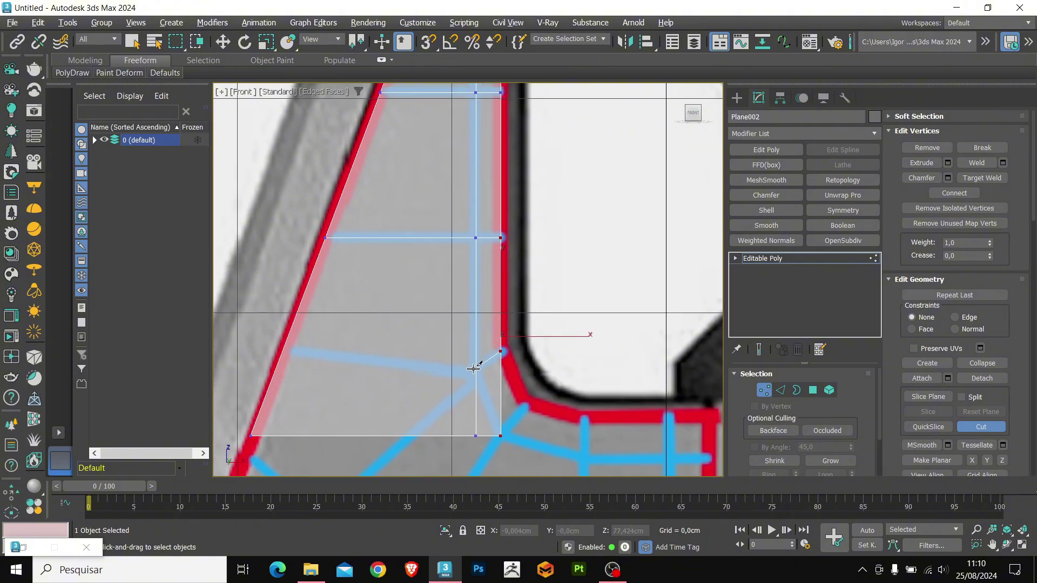
{"action": "left_click", "coordinate": [475, 369]}
{"action": "left_click", "coordinate": [283, 349]}
{"action": "middle_click_drag", "start_coordinate": [377, 379], "coordinate": [378, 364]}
{"action": "right_click", "coordinate": [359, 372]}
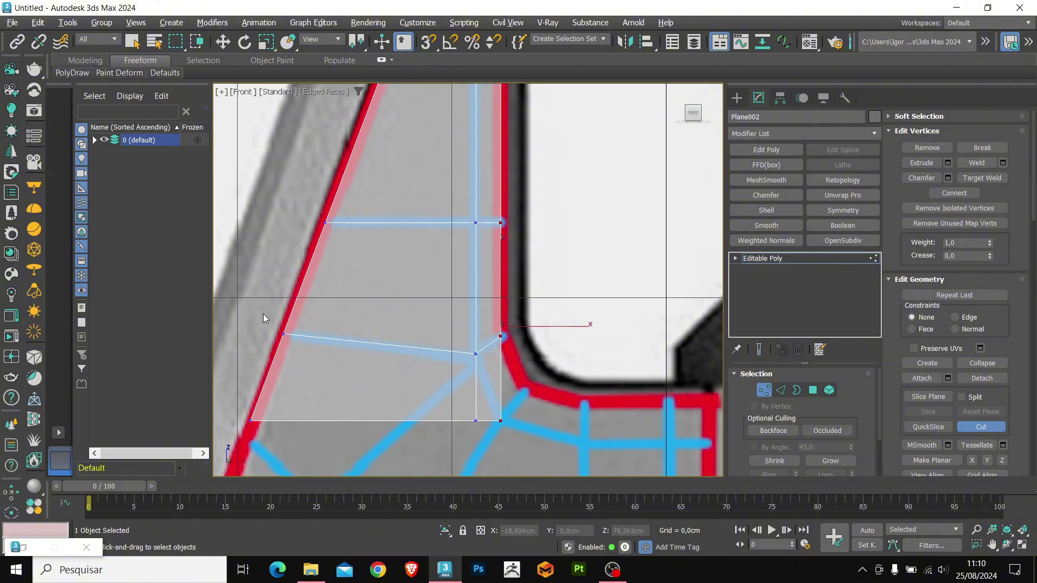
{"action": "middle_click_drag", "start_coordinate": [496, 374], "coordinate": [493, 354]}
{"action": "right_click", "coordinate": [493, 354]}
- Delete the bottom row of vertices below the angled cut
{"action": "left_click", "coordinate": [497, 400]}
{"action": "left_click_drag", "start_coordinate": [539, 423], "coordinate": [237, 374]}
{"action": "key", "text": "Delete"}
- Extrude the short slanted bottom edge twice around the inner corner, placing the end edge at about X -4 cm, Z 74.7 cm
{"action": "middle_click_drag", "start_coordinate": [507, 331], "coordinate": [505, 348]}
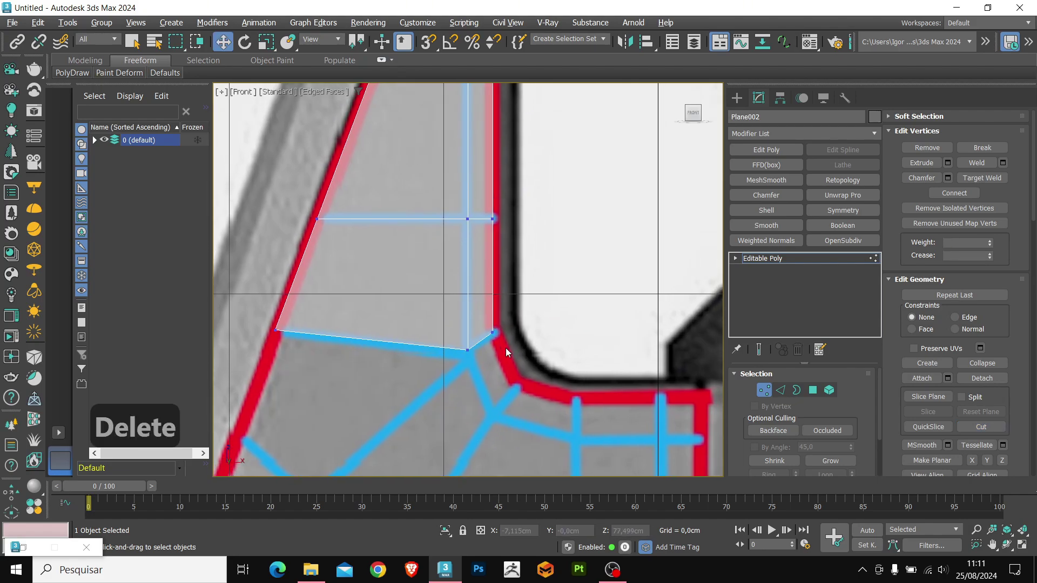
{"action": "scroll", "coordinate": [485, 285], "scroll_direction": "down", "scroll_amount": 2}
{"action": "mouse_move", "coordinate": [485, 285]}
{"action": "middle_mouse_down"}
{"action": "mouse_move", "coordinate": [455, 293]}
{"action": "mouse_move", "coordinate": [486, 285]}
{"action": "middle_mouse_up"}
{"action": "key", "text": "2"}
{"action": "scroll", "coordinate": [454, 325], "scroll_direction": "up", "scroll_amount": 4}
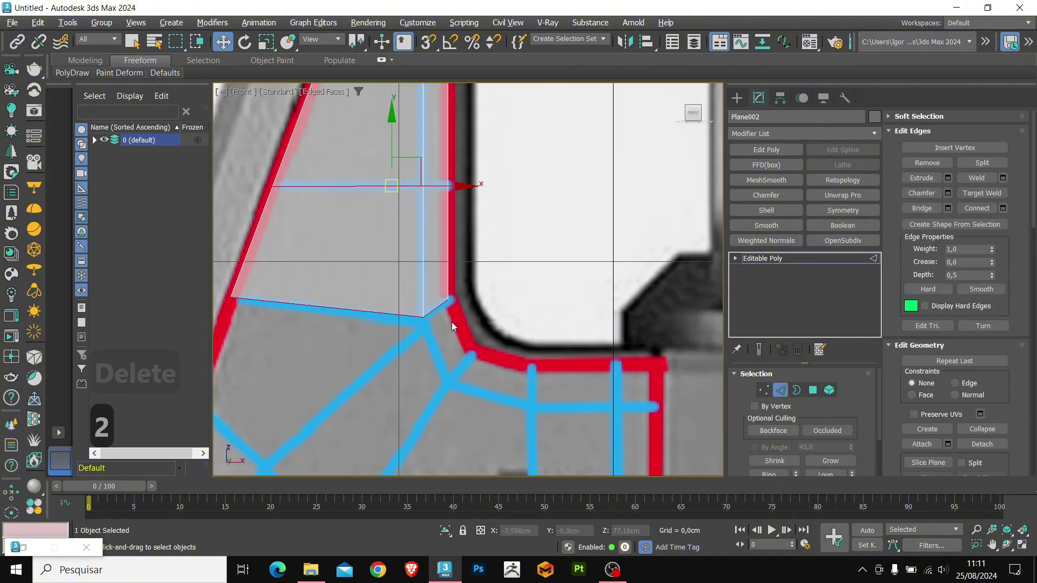
{"action": "left_click", "coordinate": [432, 300]}
{"action": "scroll", "coordinate": [432, 299], "scroll_direction": "down", "scroll_amount": 2}
{"action": "left_click_drag", "start_coordinate": [435, 310], "coordinate": [550, 367], "text": "shift"}
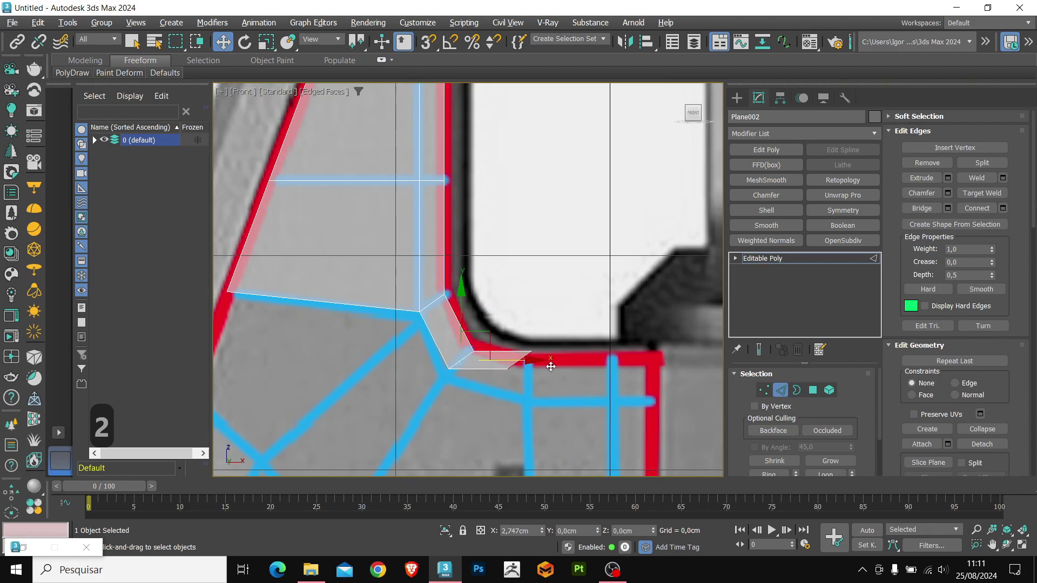
{"action": "left_click_drag", "start_coordinate": [523, 306], "coordinate": [521, 316]}
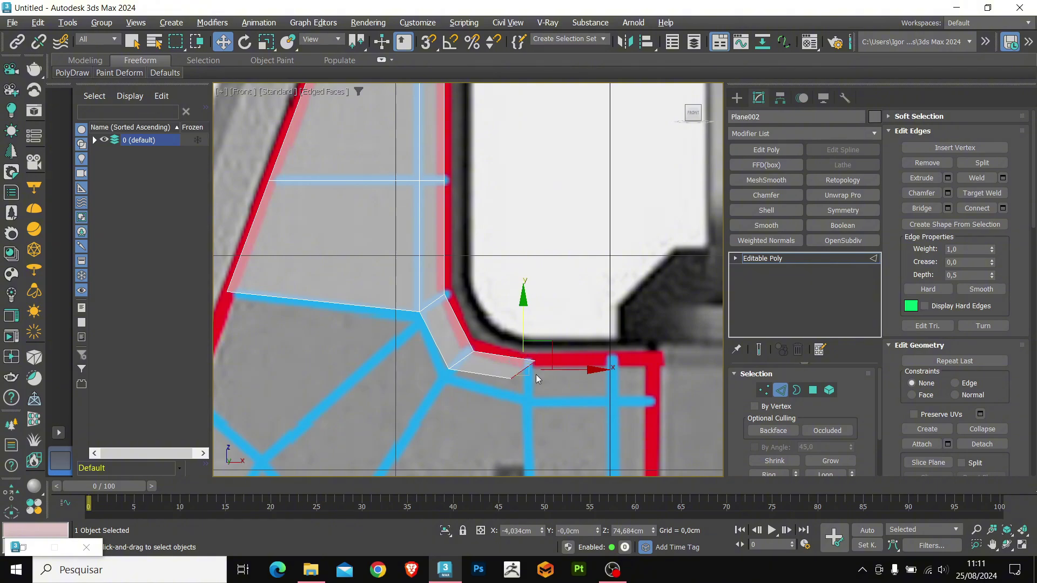
{"action": "scroll", "coordinate": [535, 374], "scroll_direction": "up", "scroll_amount": 1}
{"action": "scroll", "coordinate": [543, 340], "scroll_direction": "up", "scroll_amount": 2}
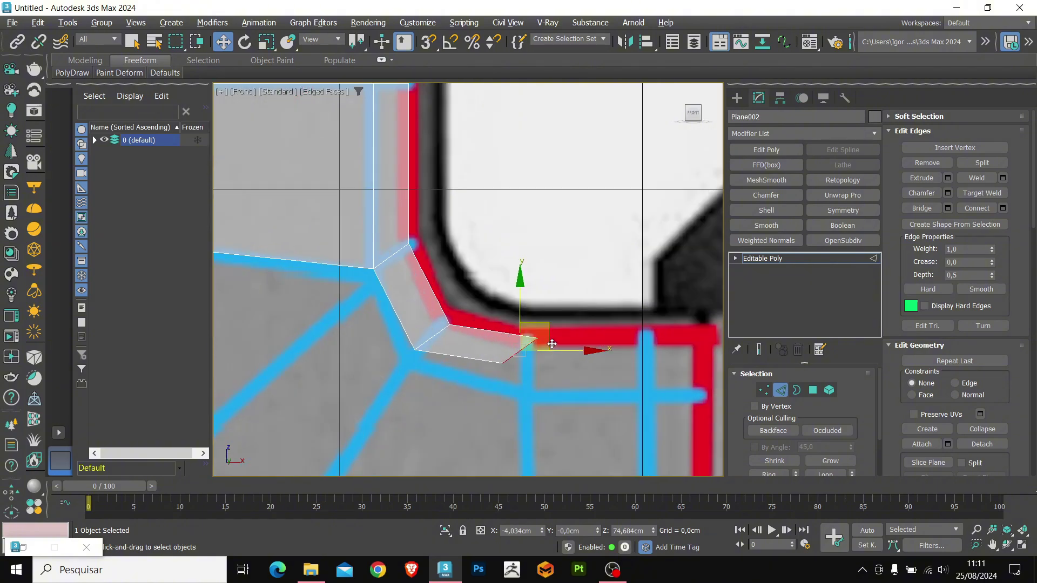
{"action": "middle_click_drag", "start_coordinate": [551, 344], "coordinate": [534, 353]}
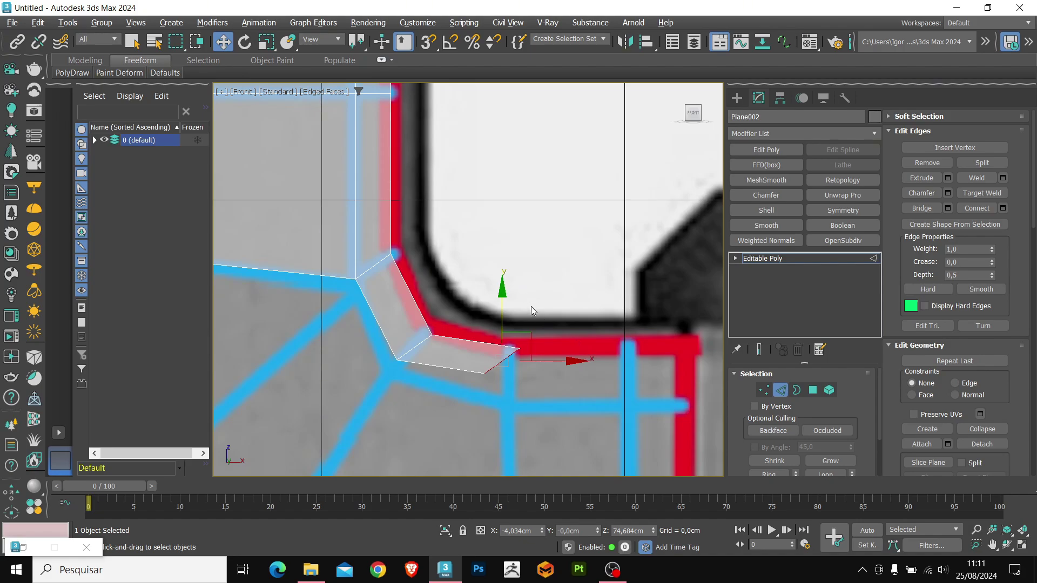
{"action": "key", "text": "r"}
{"action": "left_click_drag", "start_coordinate": [554, 360], "coordinate": [501, 360]}
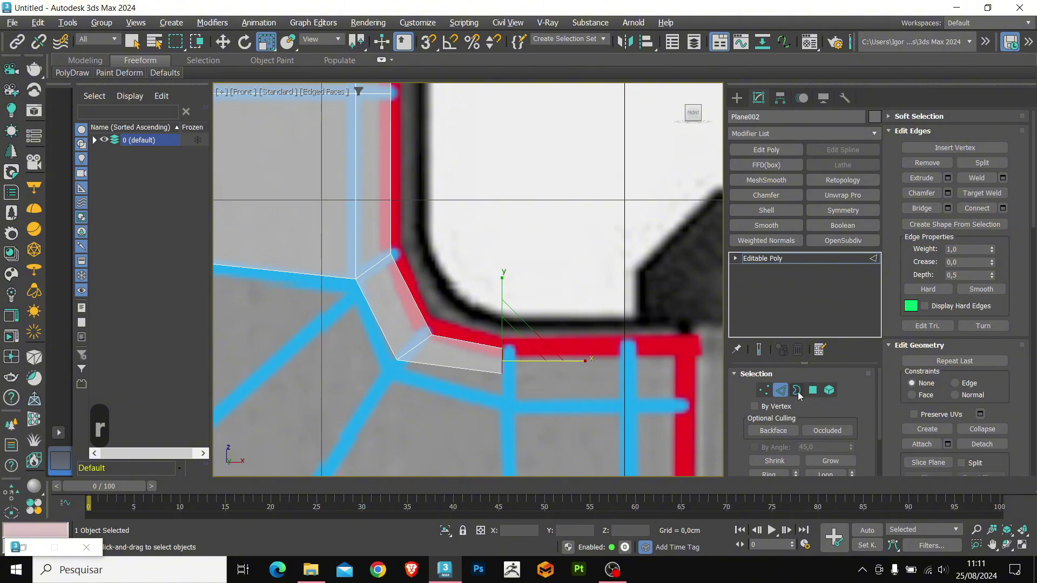
{"action": "key", "text": "ctrl+z"}
{"action": "key", "text": "ctrl+z"}
{"action": "key", "text": "w"}
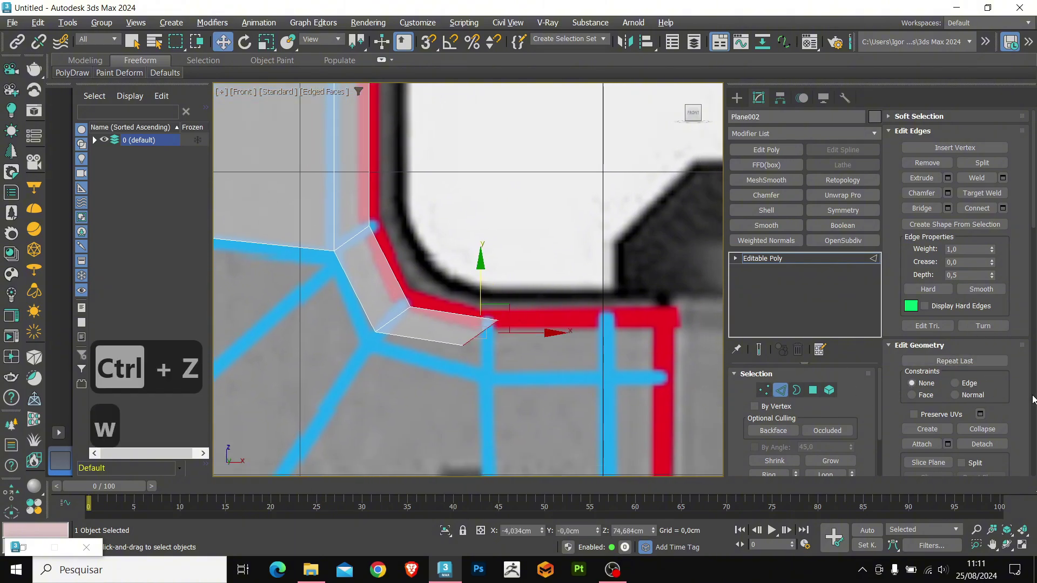
- Straighten the corner strip's slanted end edge to vertical with Make Planar along X
{"action": "scroll", "coordinate": [1033, 399], "scroll_direction": "down", "scroll_amount": 5}
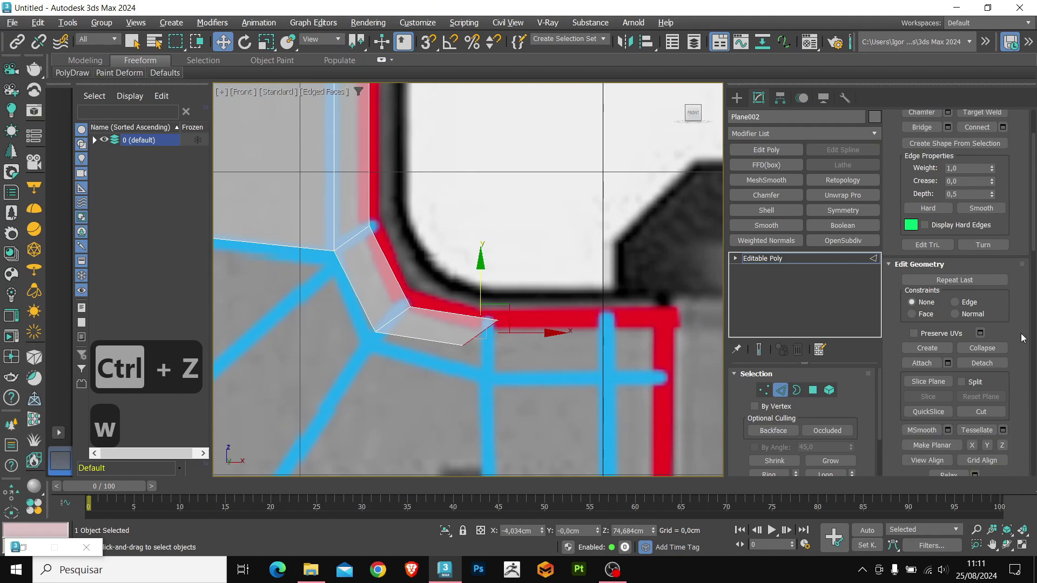
{"action": "scroll", "coordinate": [1021, 338], "scroll_direction": "down", "scroll_amount": 1}
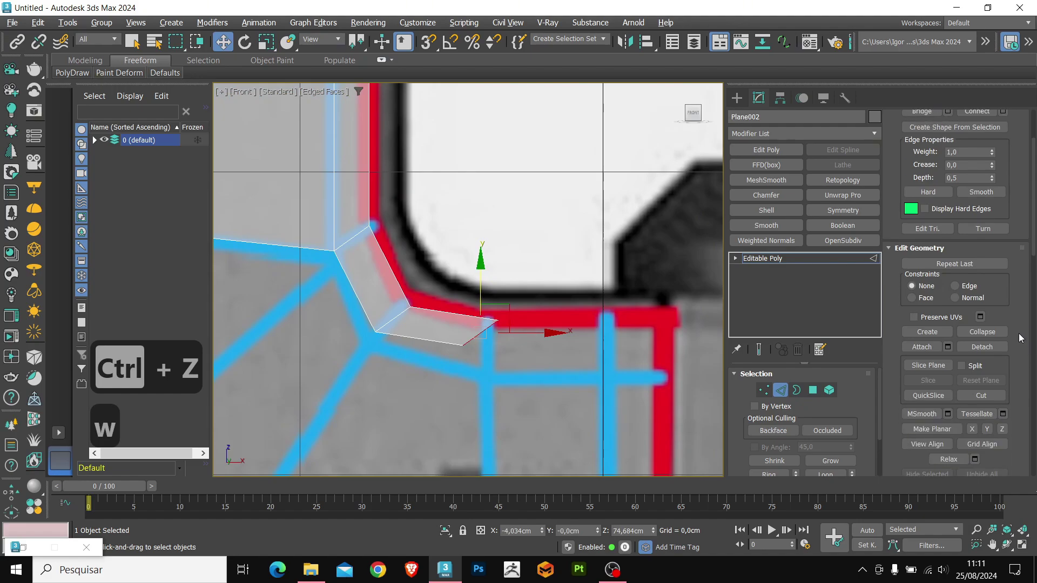
{"action": "left_click", "coordinate": [972, 429]}
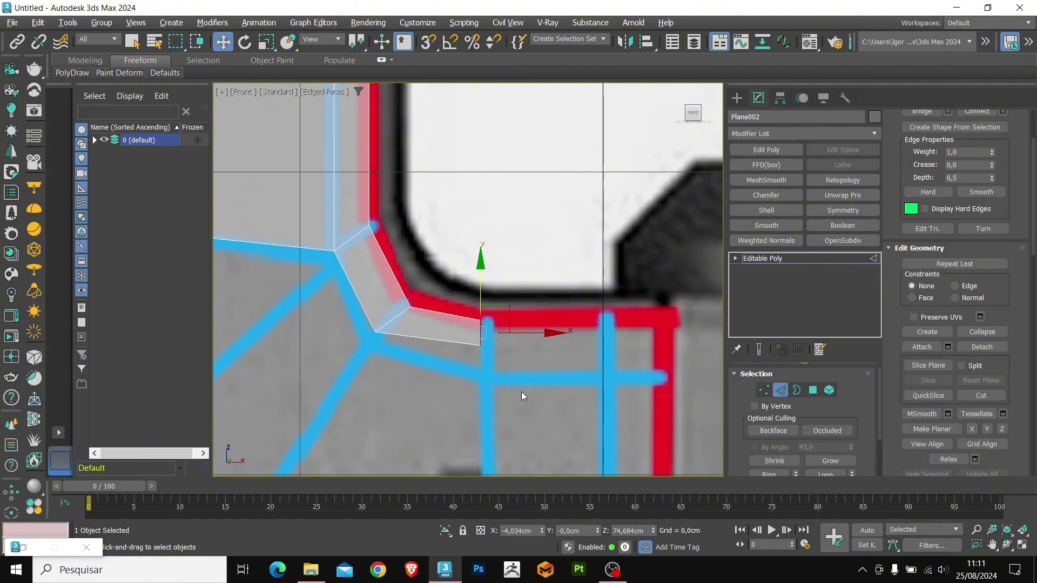
- Move the end edge's lower vertex down to the guide line at about Z 73.1 cm and the neighbouring lower vertex onto the guide junction
{"action": "middle_click_drag", "start_coordinate": [477, 349], "coordinate": [473, 353]}
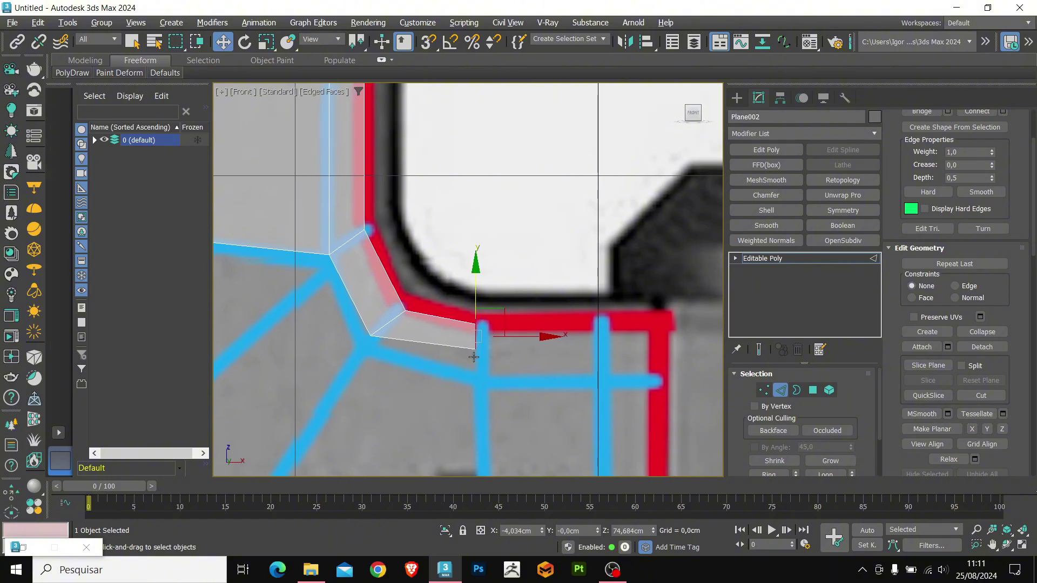
{"action": "key", "text": "1"}
{"action": "left_click", "coordinate": [474, 351]}
{"action": "left_click_drag", "start_coordinate": [475, 314], "coordinate": [474, 347]}
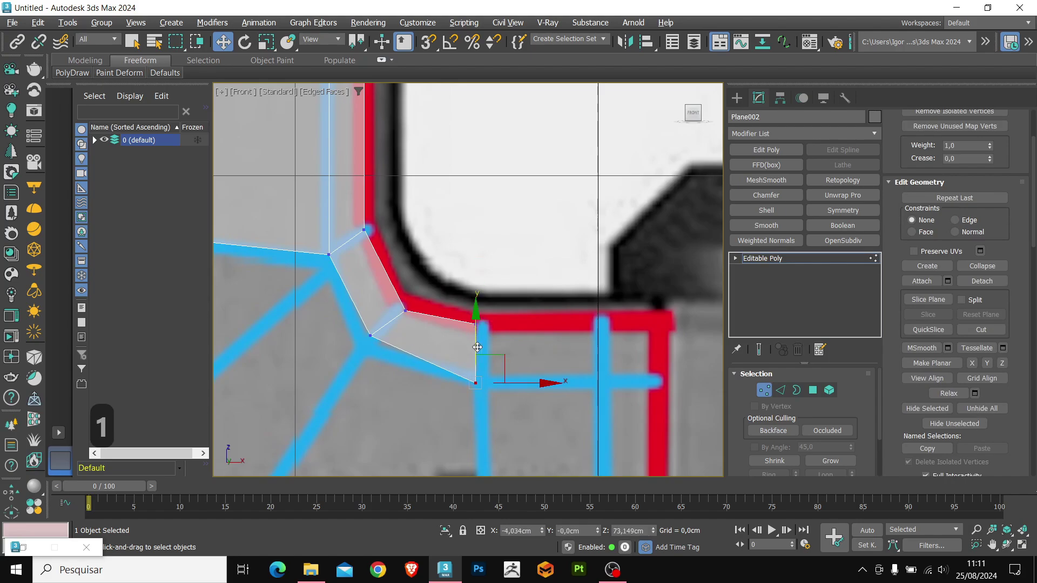
{"action": "left_click_drag", "start_coordinate": [370, 336], "coordinate": [364, 353]}
- Extrude the strip's vertical end edge sideways to the right-hand red outline at about X 2 cm
{"action": "key", "text": "2"}
{"action": "middle_click_drag", "start_coordinate": [489, 354], "coordinate": [452, 345]}
{"action": "left_click_drag", "start_coordinate": [474, 346], "coordinate": [659, 352], "text": "shift"}
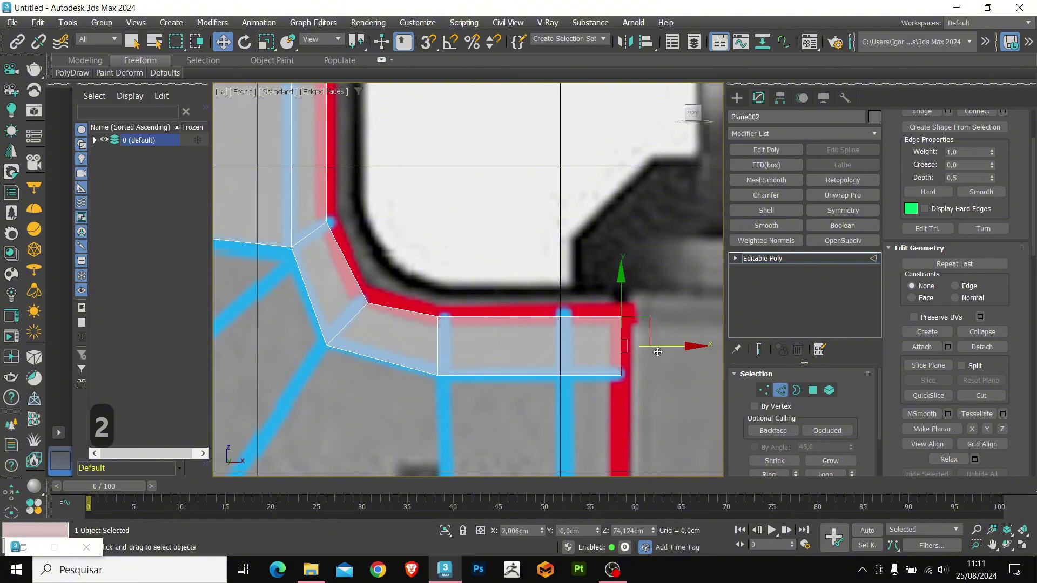
{"action": "middle_click_drag", "start_coordinate": [560, 330], "coordinate": [554, 332]}
- Add a vertical edge with SwiftLoop across the end of the strip along the blue guide line, at about X 0.09 cm
{"action": "left_click", "coordinate": [554, 332]}
{"action": "scroll", "coordinate": [575, 320], "scroll_direction": "down", "scroll_amount": 2}
{"action": "middle_click_drag", "start_coordinate": [490, 237], "coordinate": [497, 294]}
{"action": "middle_click_drag", "start_coordinate": [423, 338], "coordinate": [515, 212]}
{"action": "left_click", "coordinate": [480, 233]}
{"action": "middle_click_drag", "start_coordinate": [657, 257], "coordinate": [550, 315]}
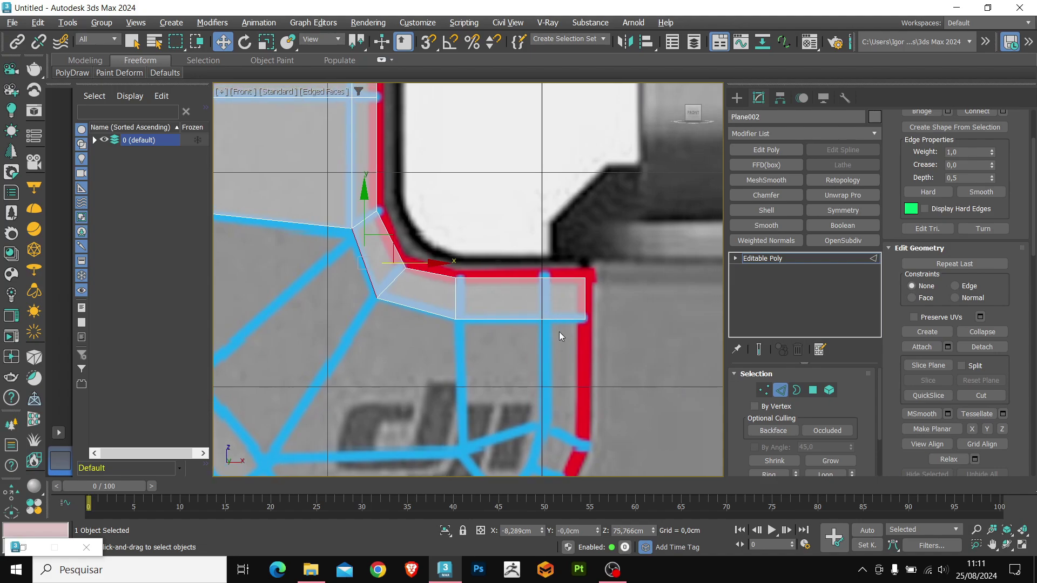
{"action": "key", "text": "alt+1"}
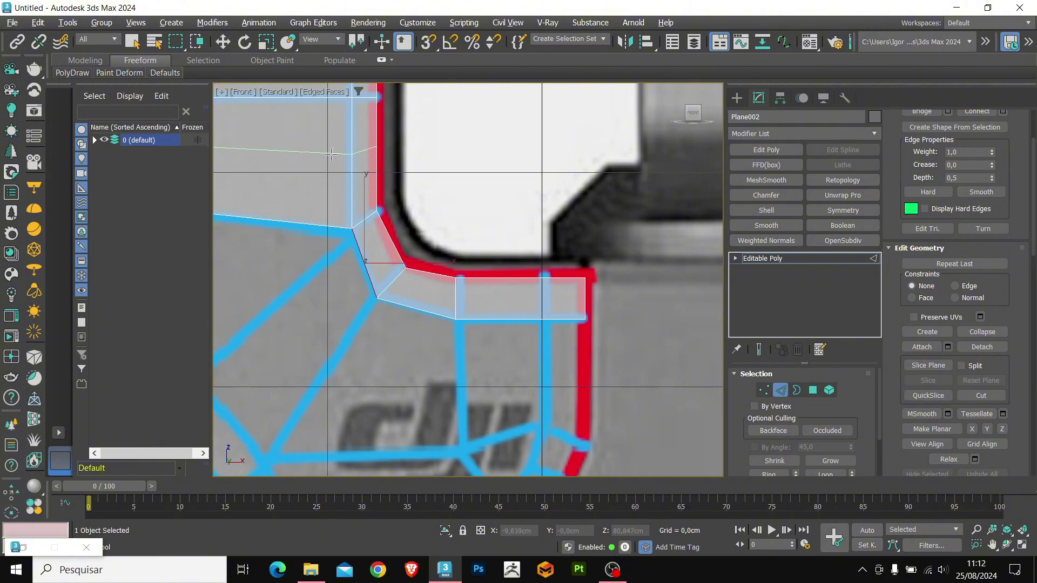
{"action": "middle_click_drag", "start_coordinate": [348, 141], "coordinate": [354, 192]}
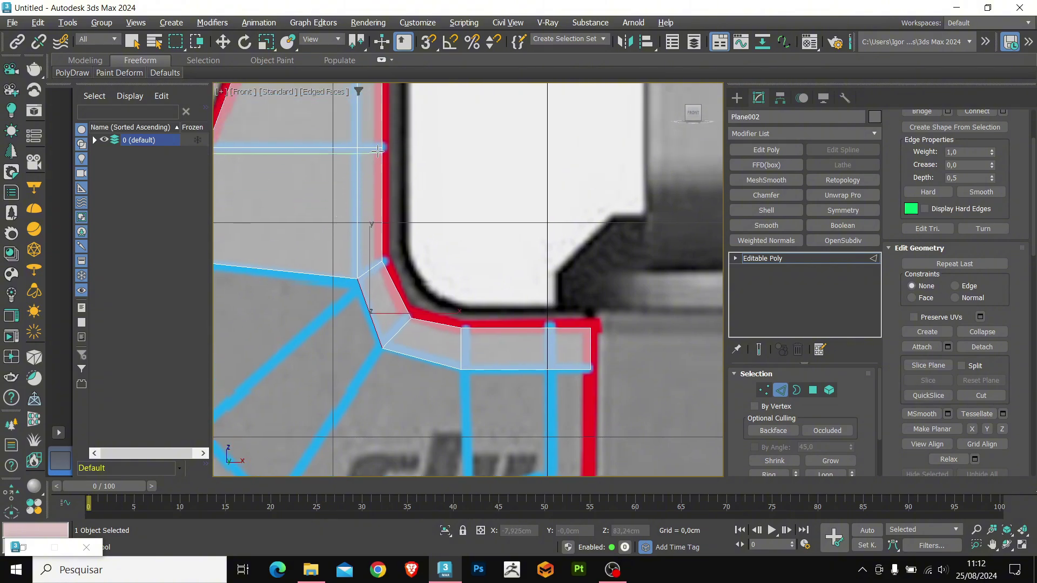
{"action": "left_click", "coordinate": [550, 360]}
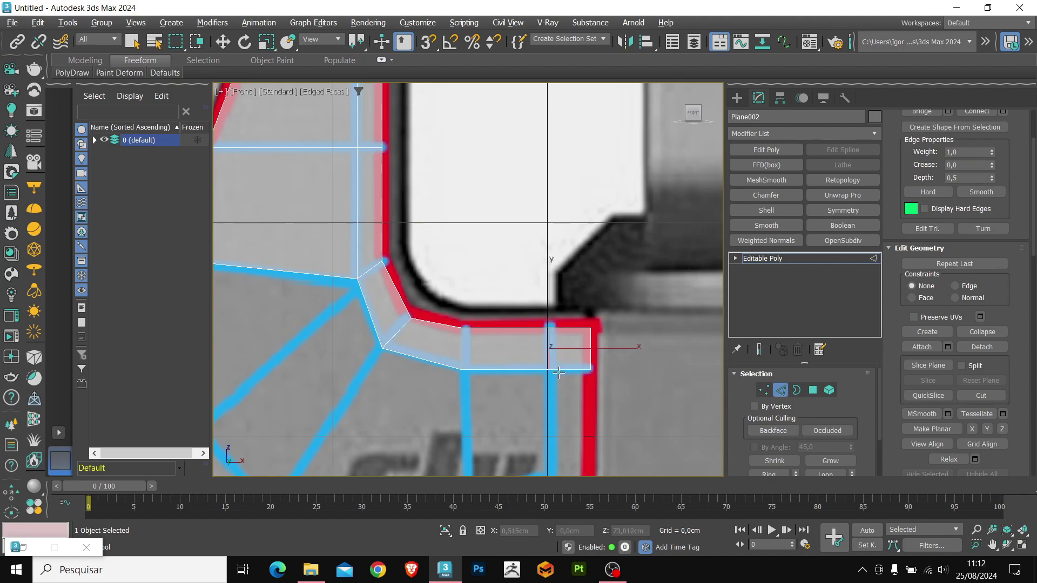
{"action": "key", "text": "w"}
- Extrude the two lower edges at the strip's end straight down to the guide intersection at about Z 67.2 cm
{"action": "scroll", "coordinate": [547, 304], "scroll_direction": "down", "scroll_amount": 4}
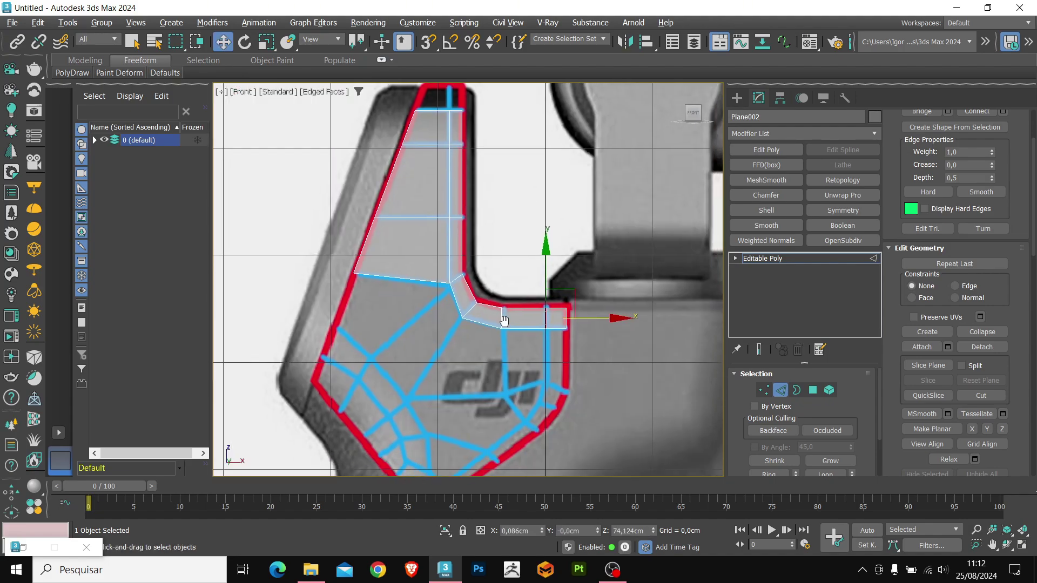
{"action": "scroll", "coordinate": [547, 303], "scroll_direction": "up", "scroll_amount": 3}
{"action": "left_click", "coordinate": [547, 302]}
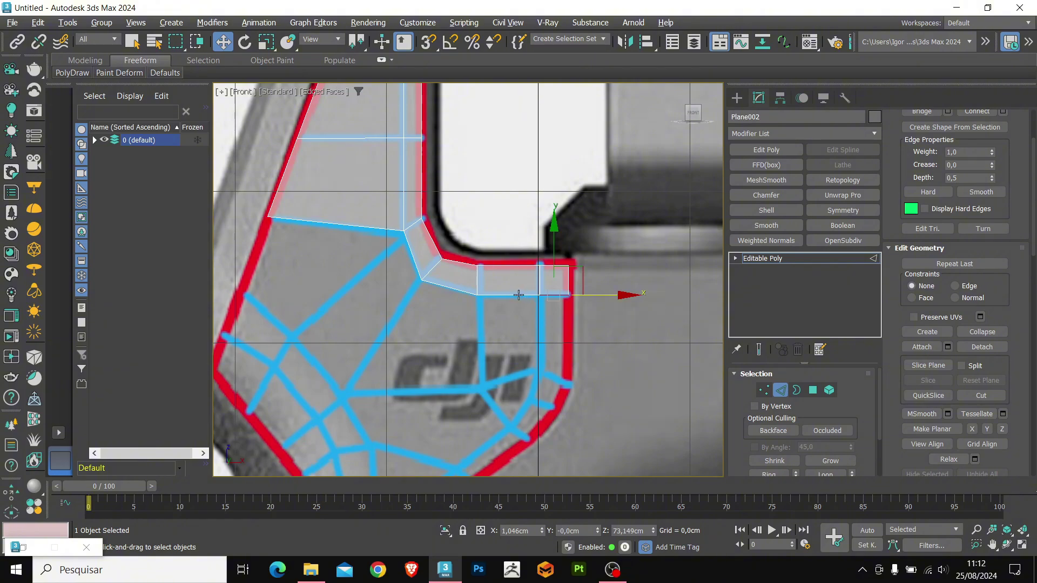
{"action": "left_click", "coordinate": [511, 297]}
{"action": "left_click_drag", "start_coordinate": [531, 237], "coordinate": [534, 376], "text": "shift"}
{"action": "middle_click_drag", "start_coordinate": [533, 376], "coordinate": [528, 371]}
- Move the extruded polygons' middle and inner lower vertices onto the blue guide junctions beside the DJI logo
{"action": "key", "text": "1"}
{"action": "scroll", "coordinate": [528, 371], "scroll_direction": "up", "scroll_amount": 2}
{"action": "left_click", "coordinate": [537, 372]}
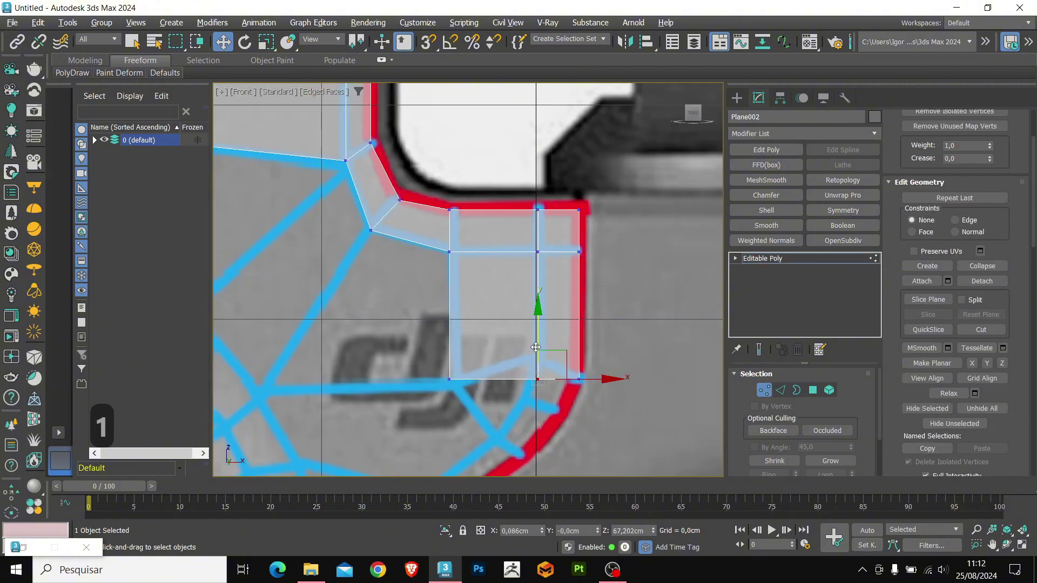
{"action": "left_click", "coordinate": [450, 378]}
{"action": "left_click_drag", "start_coordinate": [451, 378], "coordinate": [451, 386]}
- Extrude the narrow strip's bottom edge in two segments around the rounded corner, fitting the vertices to the guides and red outline
{"action": "middle_click_drag", "start_coordinate": [502, 383], "coordinate": [568, 290]}
{"action": "key", "text": "2"}
{"action": "left_click", "coordinate": [550, 328]}
{"action": "left_click_drag", "start_coordinate": [581, 274], "coordinate": [511, 337], "text": "shift"}
{"action": "key", "text": "1"}
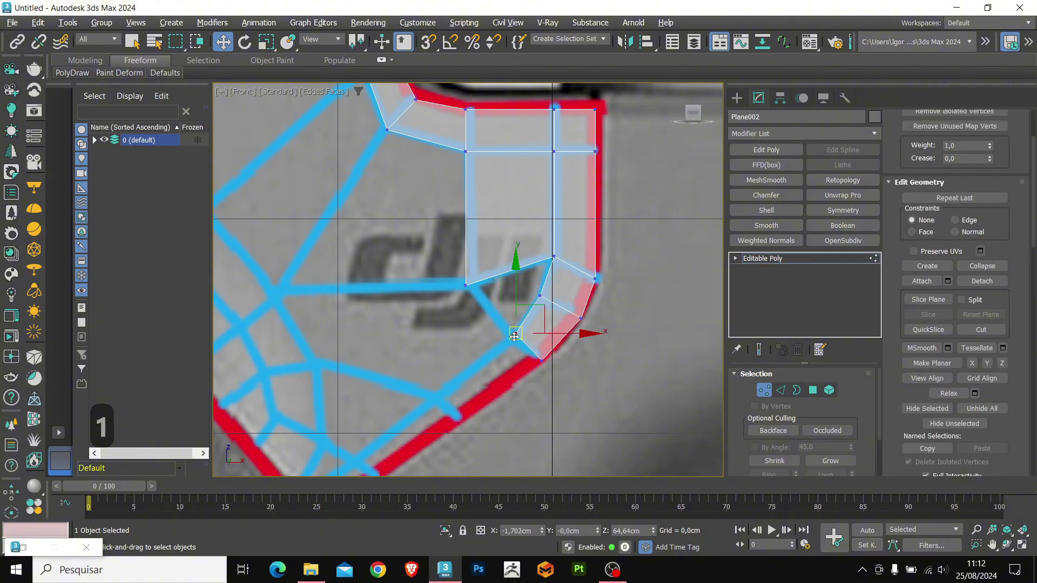
- Bridge the wide polygon's slanted lower edge with the corner strip's inner edge to fill the gap between them
{"action": "key", "text": "2"}
{"action": "left_click", "coordinate": [532, 322]}
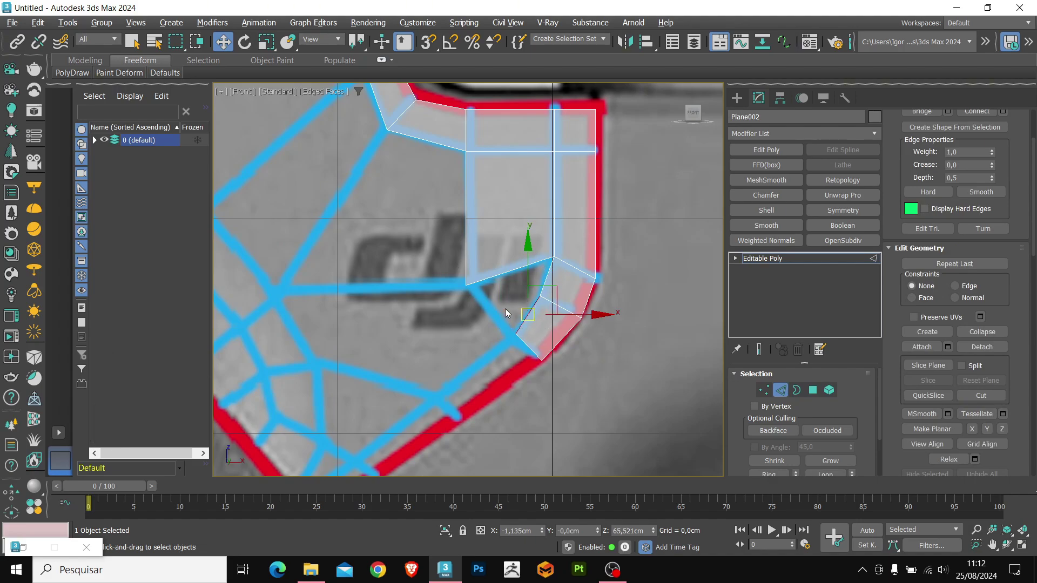
{"action": "scroll", "coordinate": [967, 227], "scroll_direction": "down", "scroll_amount": 2}
{"action": "scroll", "coordinate": [975, 213], "scroll_direction": "up", "scroll_amount": 5}
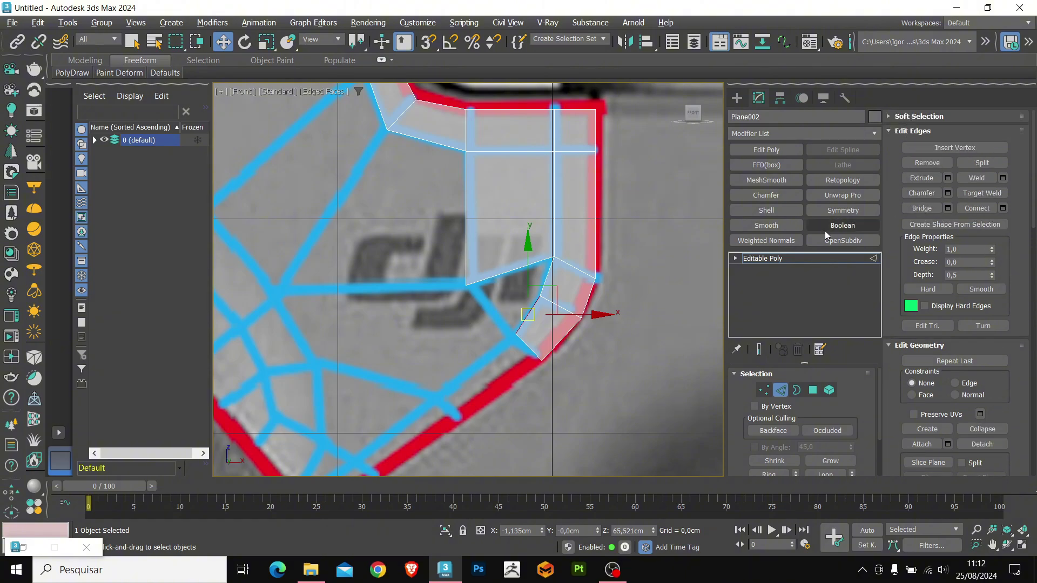
{"action": "left_click", "coordinate": [510, 273]}
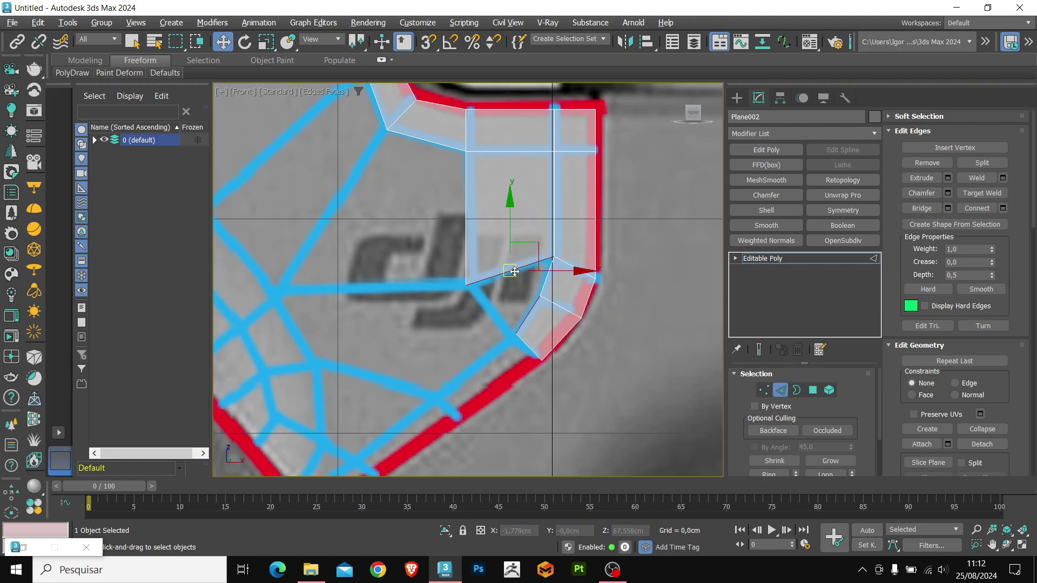
{"action": "left_click", "coordinate": [928, 209]}
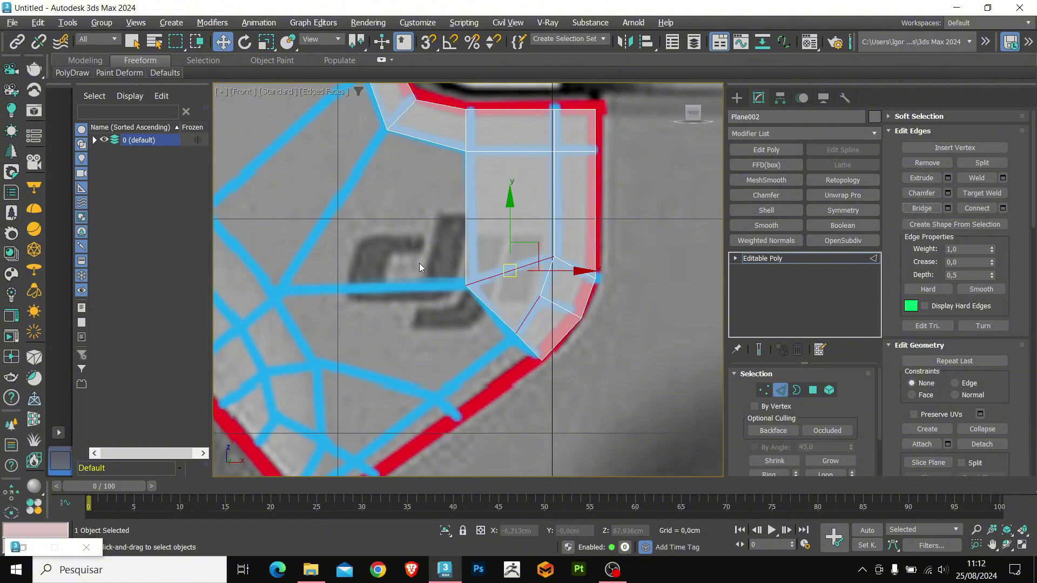
- Undo the bridge and bridge the same two edges again through the Bridge settings with 1 segment
{"action": "middle_click_drag", "start_coordinate": [553, 322], "coordinate": [517, 312]}
{"action": "key", "text": "ctrl+z"}
{"action": "scroll", "coordinate": [549, 306], "scroll_direction": "up", "scroll_amount": 3}
{"action": "scroll", "coordinate": [497, 314], "scroll_direction": "down", "scroll_amount": 3}
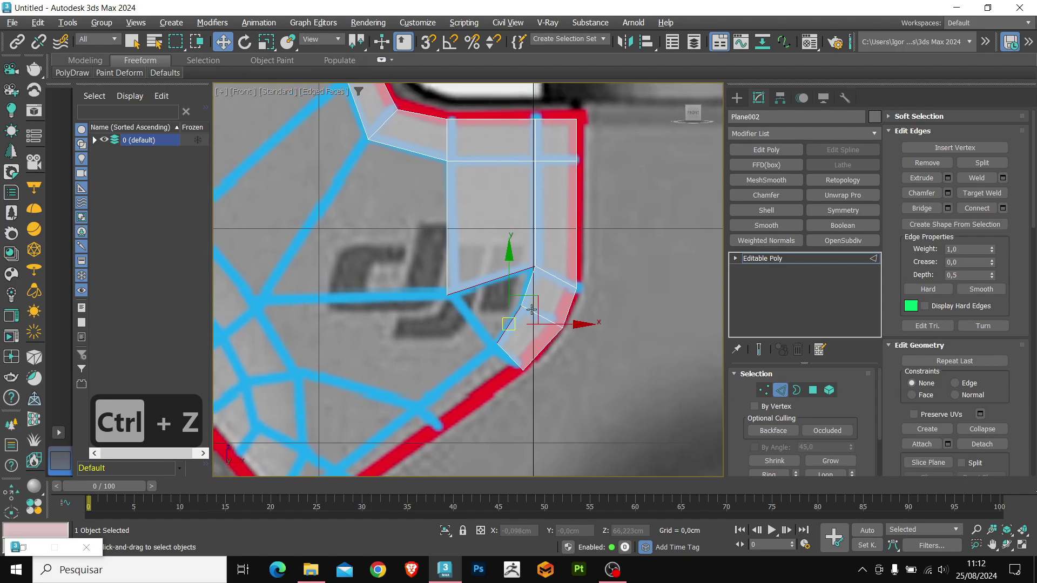
{"action": "key", "text": "ctrl+b"}
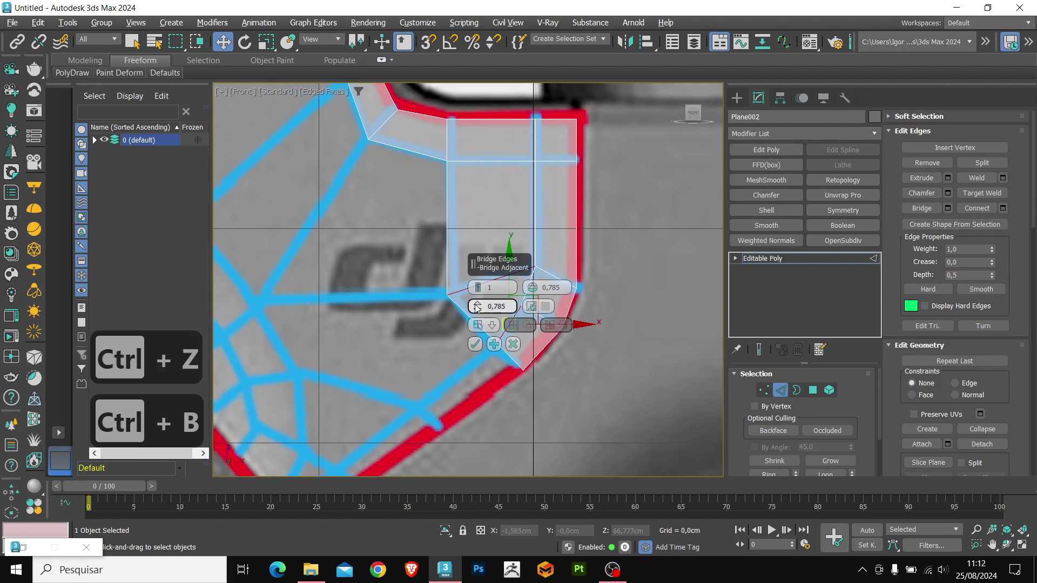
{"action": "middle_click_drag", "start_coordinate": [428, 295], "coordinate": [403, 290]}
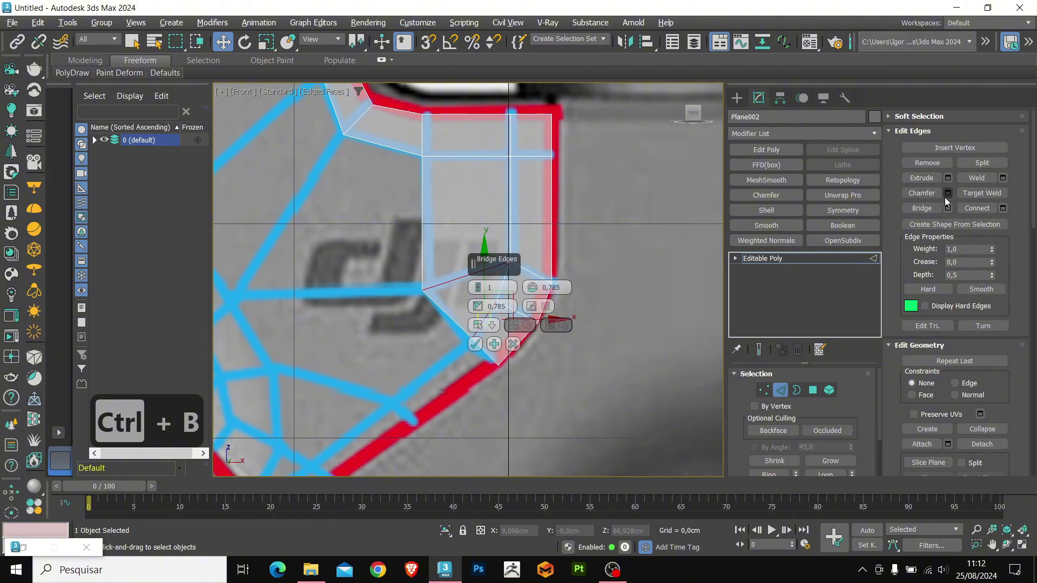
{"action": "left_click", "coordinate": [475, 344]}
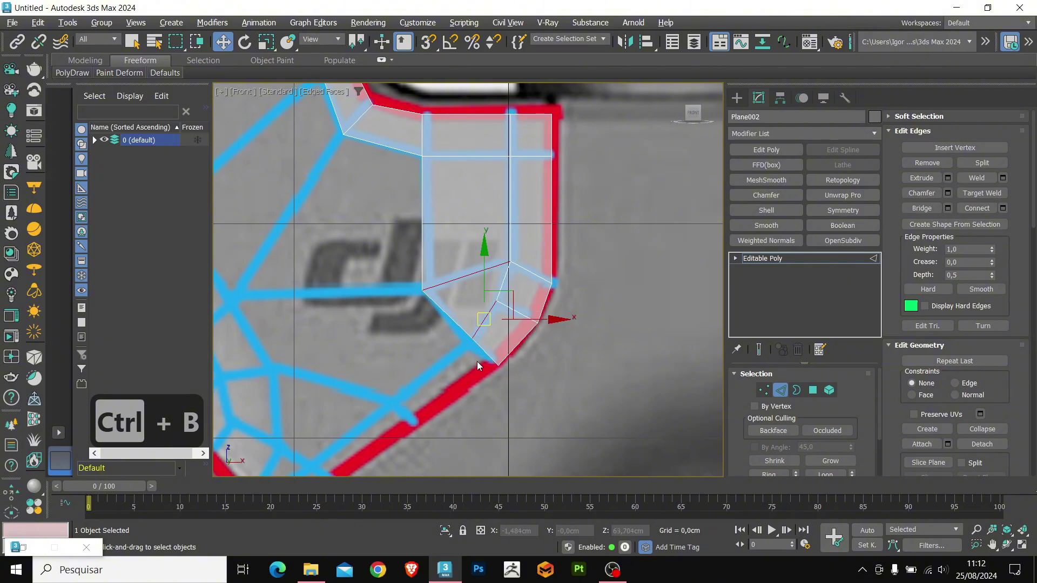
- Nudge the strip's inner end vertex onto the guide junction and extrude its end edge along the diagonal outline to the lowest corner
{"action": "key", "text": "1"}
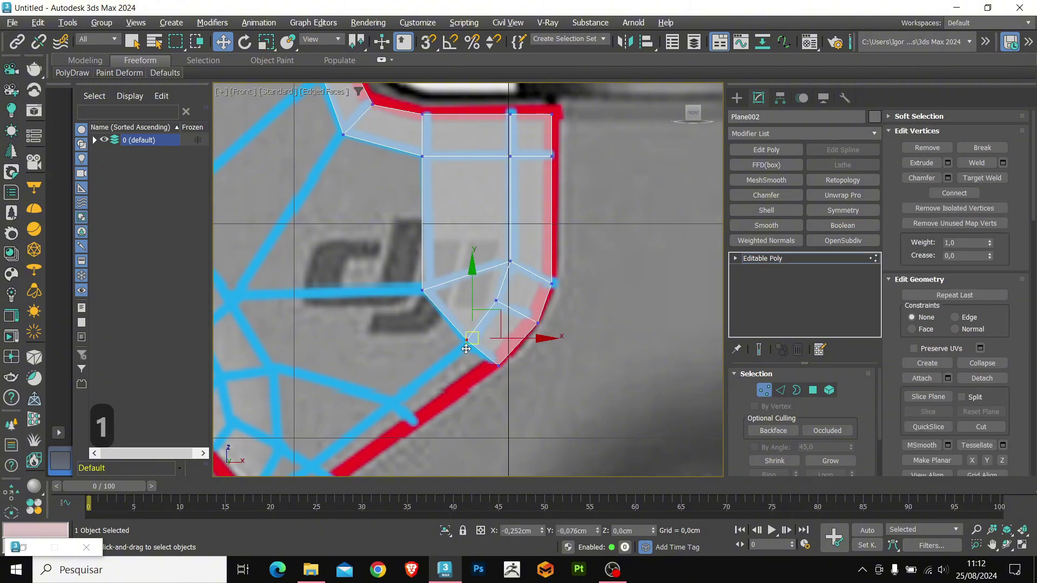
{"action": "left_click", "coordinate": [466, 340]}
{"action": "key", "text": "2"}
{"action": "middle_click_drag", "start_coordinate": [460, 367], "coordinate": [575, 277]}
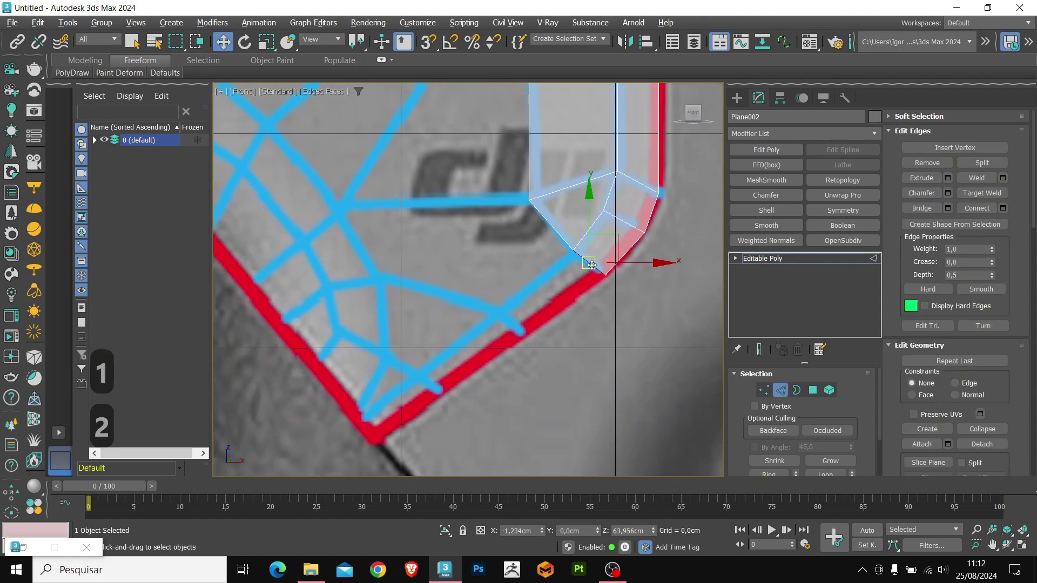
{"action": "left_click_drag", "start_coordinate": [591, 265], "coordinate": [359, 428], "text": "shift"}
- Move the diagonal strip's inner end vertex onto the red outline at about X -12.0 cm, Z 56.6 cm
{"action": "key", "text": "1"}
{"action": "scroll", "coordinate": [348, 426], "scroll_direction": "up", "scroll_amount": 3}
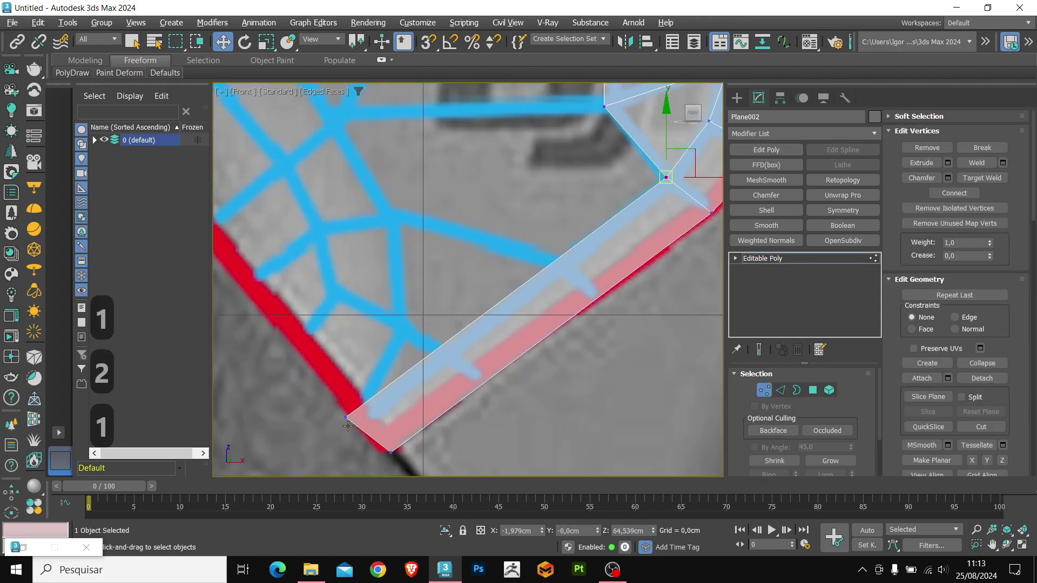
{"action": "left_click", "coordinate": [346, 418]}
{"action": "scroll", "coordinate": [545, 309], "scroll_direction": "down", "scroll_amount": 2}
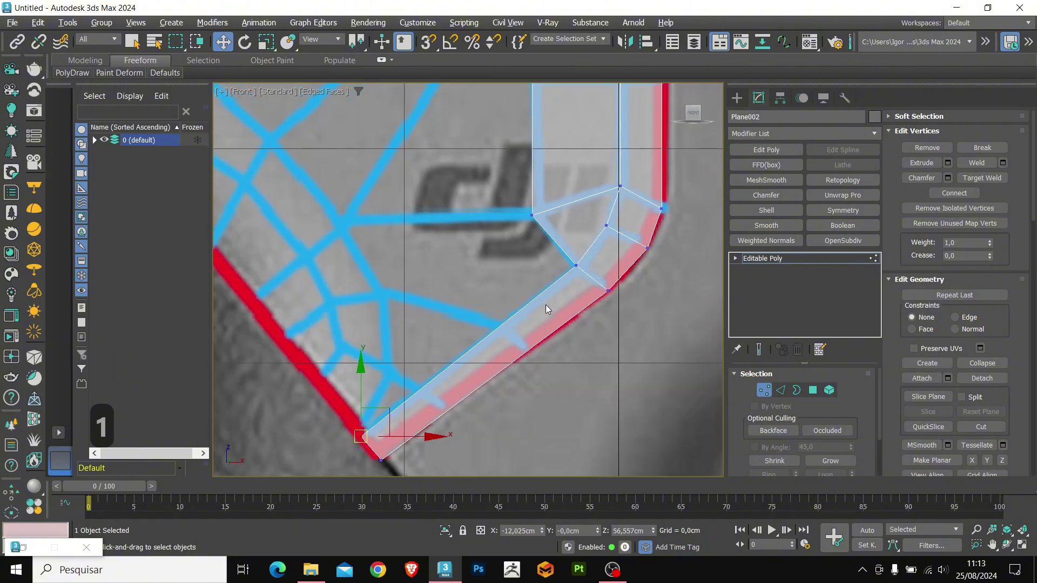
- Add two crosswise edges with SwiftLoop to the diagonal strip where the blue guide lines cross it
{"action": "middle_click_drag", "start_coordinate": [502, 249], "coordinate": [507, 243]}
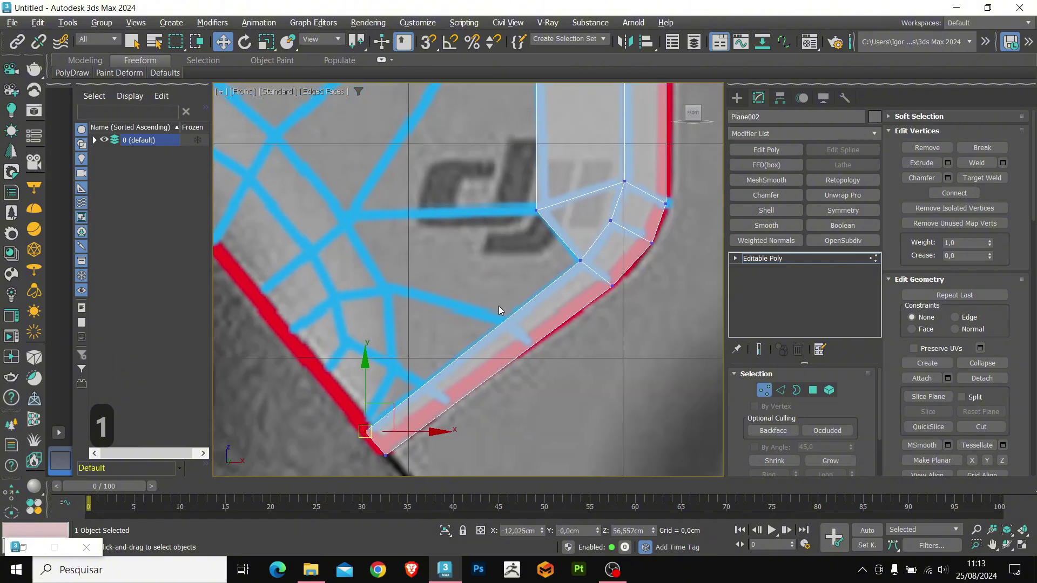
{"action": "key", "text": "alt+1"}
{"action": "left_click", "coordinate": [516, 338]}
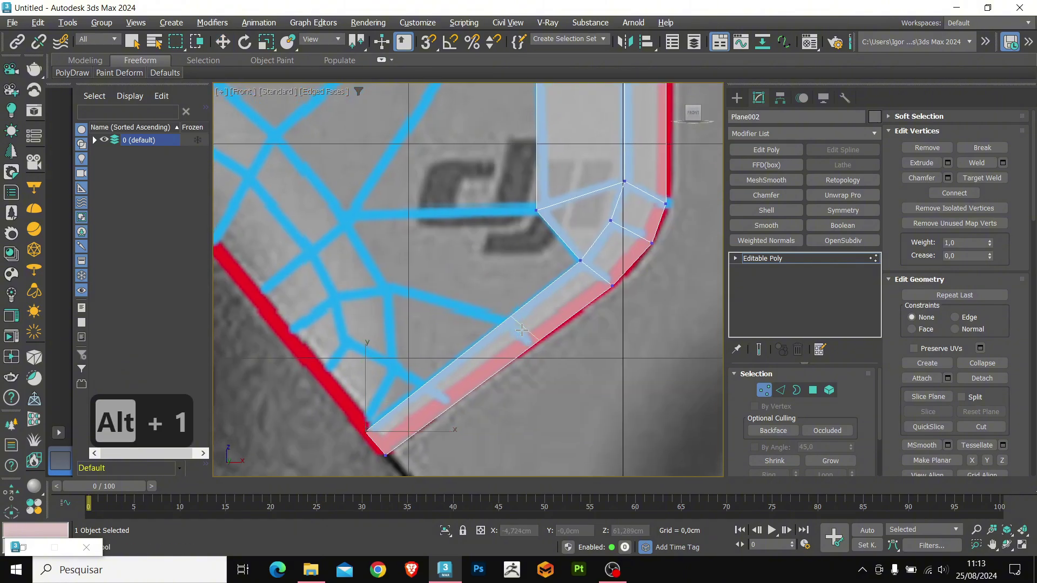
{"action": "left_click", "coordinate": [435, 393]}
{"action": "middle_click_drag", "start_coordinate": [406, 394], "coordinate": [449, 382]}
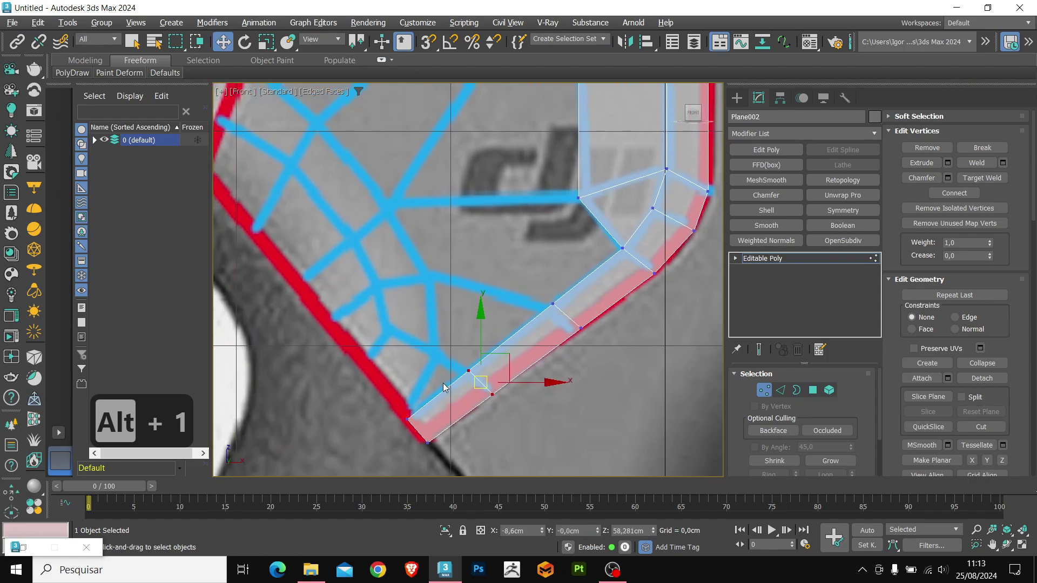
- Extrude the two lowest inner edges of the diagonal strip a short way inward, by about 0.5 cm on each axis
{"action": "key", "text": "2"}
{"action": "left_click", "coordinate": [446, 387]}
{"action": "left_click", "coordinate": [527, 324], "text": "ctrl"}
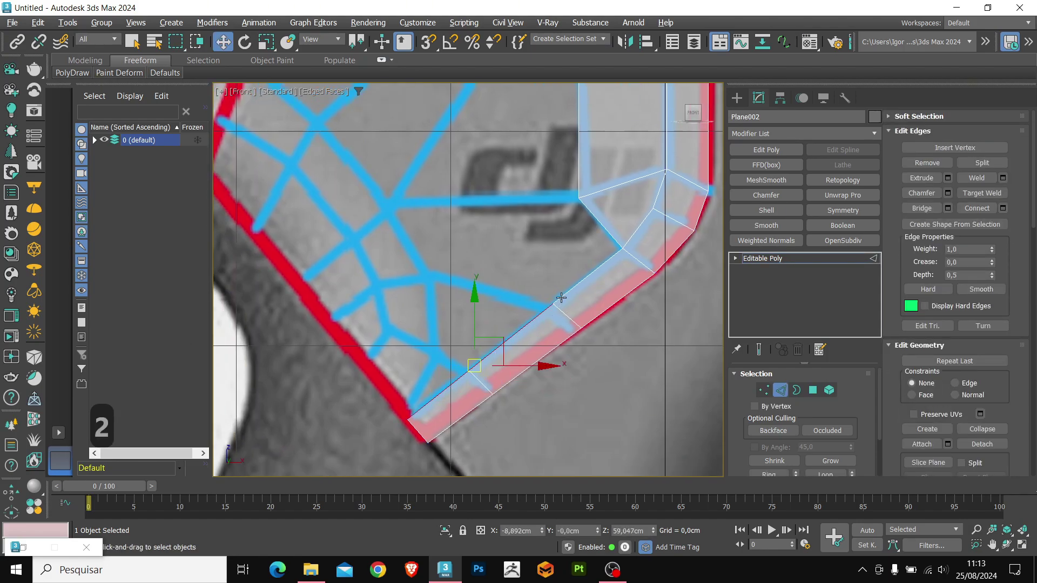
{"action": "left_click_drag", "start_coordinate": [475, 374], "coordinate": [463, 363], "text": "shift"}
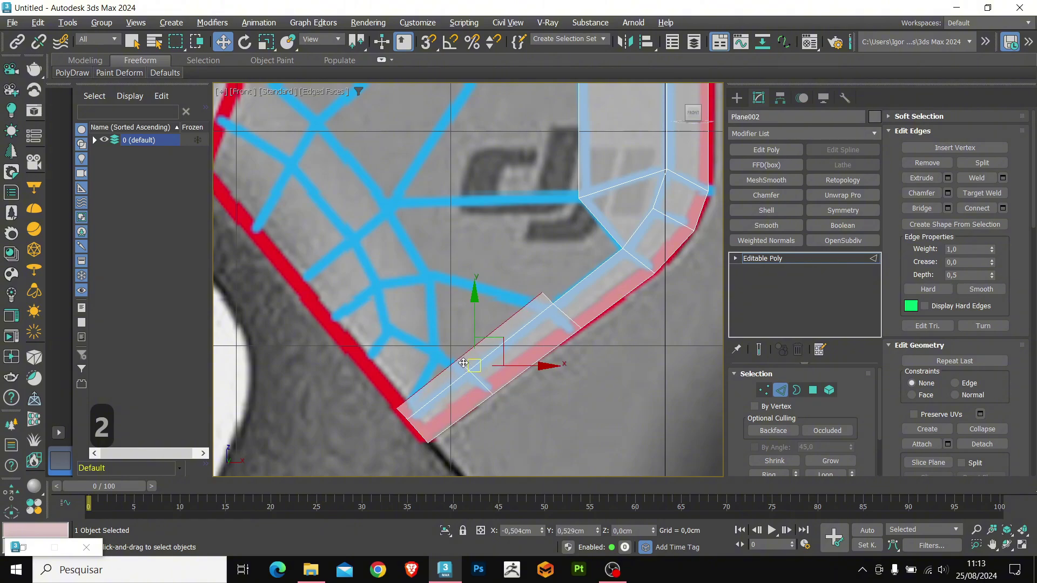
- Move the new row's middle vertex onto the guide junction at about X -10.6 cm, Z 59.7 cm
{"action": "key", "text": "1"}
{"action": "middle_click_drag", "start_coordinate": [428, 272], "coordinate": [437, 277]}
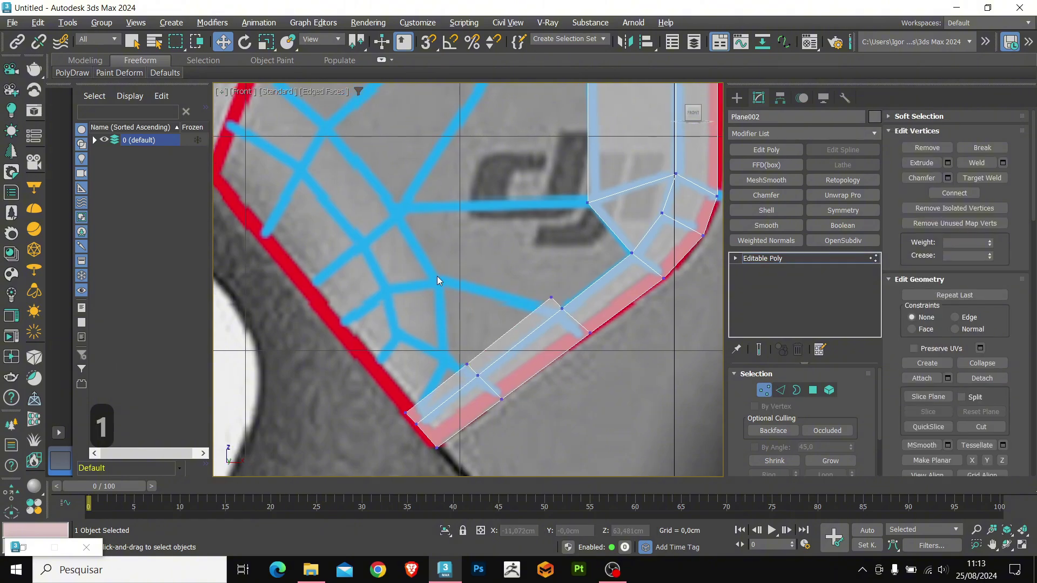
{"action": "scroll", "coordinate": [413, 226], "scroll_direction": "down", "scroll_amount": 5}
{"action": "scroll", "coordinate": [400, 261], "scroll_direction": "up", "scroll_amount": 5}
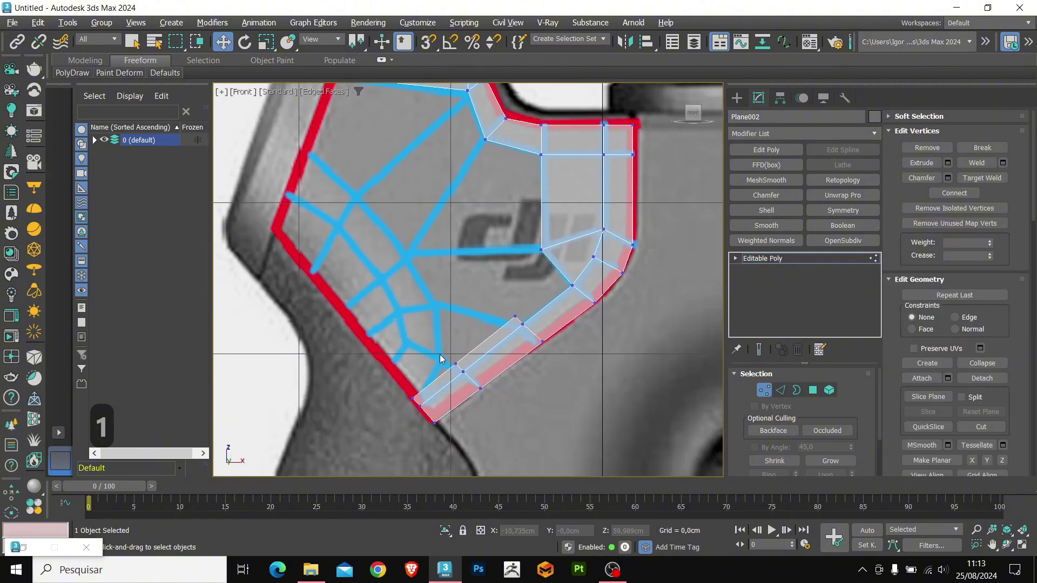
{"action": "left_click", "coordinate": [463, 364]}
{"action": "scroll", "coordinate": [463, 367], "scroll_direction": "up", "scroll_amount": 2}
{"action": "left_click_drag", "start_coordinate": [465, 369], "coordinate": [434, 357]}
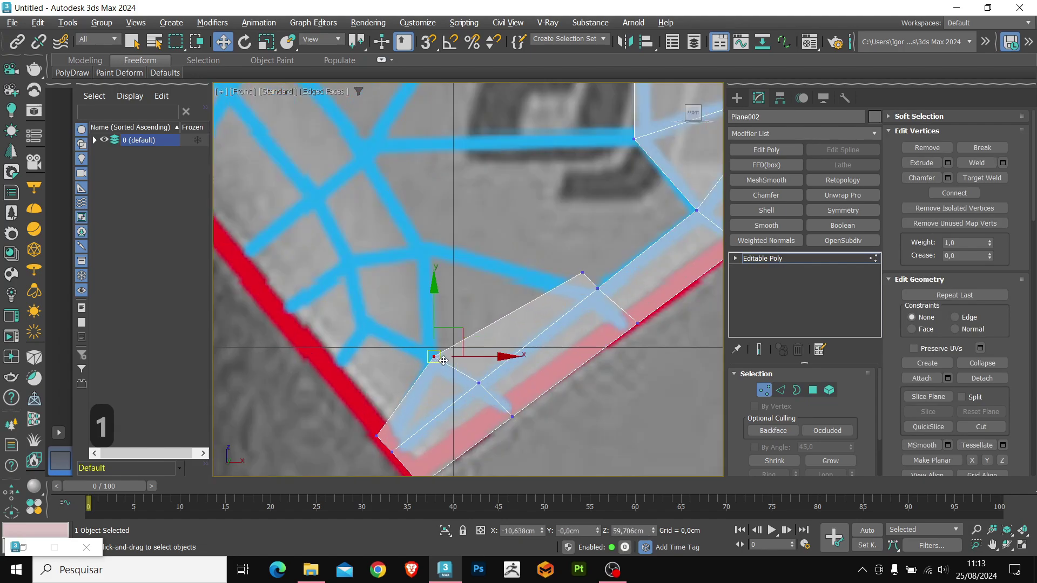
- Move the new row's upper free vertex across to the guide junction above the middle vertex
{"action": "scroll", "coordinate": [448, 358], "scroll_direction": "down", "scroll_amount": 2}
{"action": "scroll", "coordinate": [370, 197], "scroll_direction": "down", "scroll_amount": 5}
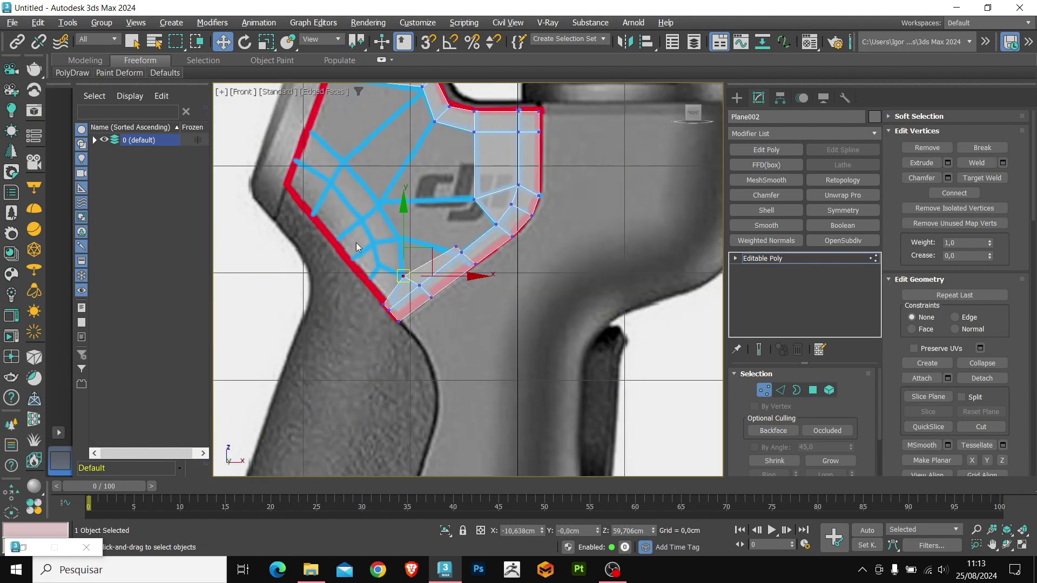
{"action": "scroll", "coordinate": [356, 242], "scroll_direction": "up", "scroll_amount": 5}
{"action": "left_click", "coordinate": [505, 272]}
{"action": "left_click_drag", "start_coordinate": [505, 272], "coordinate": [389, 257]}
- Fine-tune the row's middle vertex on its guide and place the end vertex on the red outline at about X -12.5 cm, Z 57.2 cm
{"action": "left_click", "coordinate": [400, 332]}
{"action": "left_click_drag", "start_coordinate": [400, 331], "coordinate": [397, 332]}
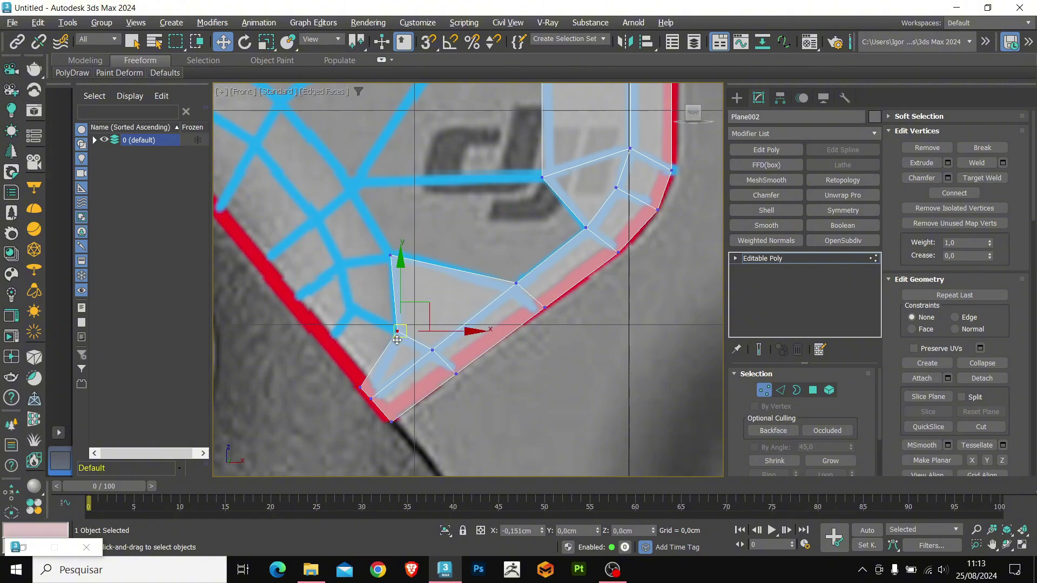
{"action": "left_click_drag", "start_coordinate": [364, 389], "coordinate": [361, 388]}
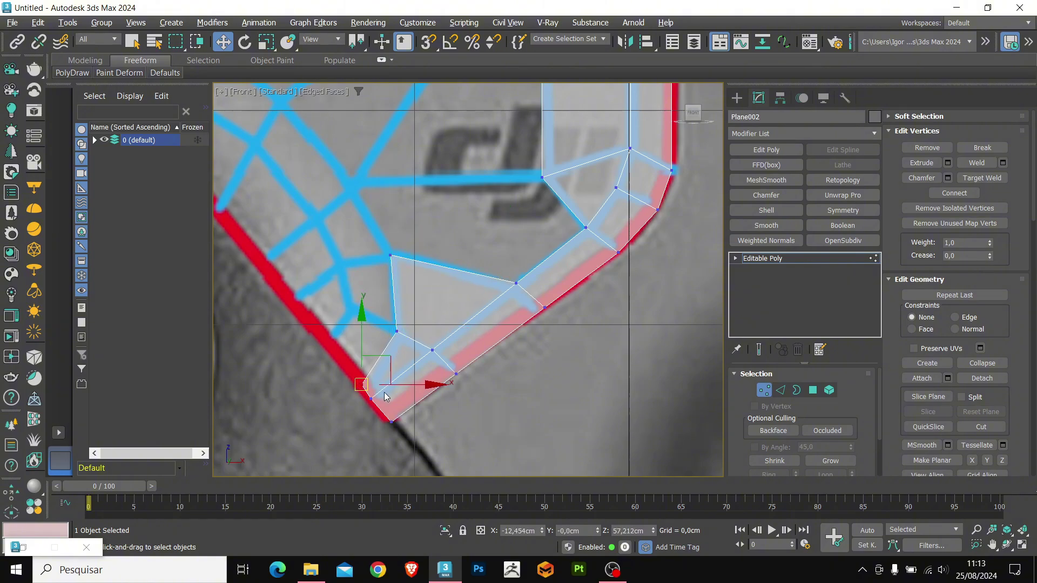
- Extrude the new polygon's upper slanted edge straight up to the horizontal guide line across the DJI logo
{"action": "middle_click_drag", "start_coordinate": [505, 245], "coordinate": [487, 317]}
{"action": "key", "text": "2"}
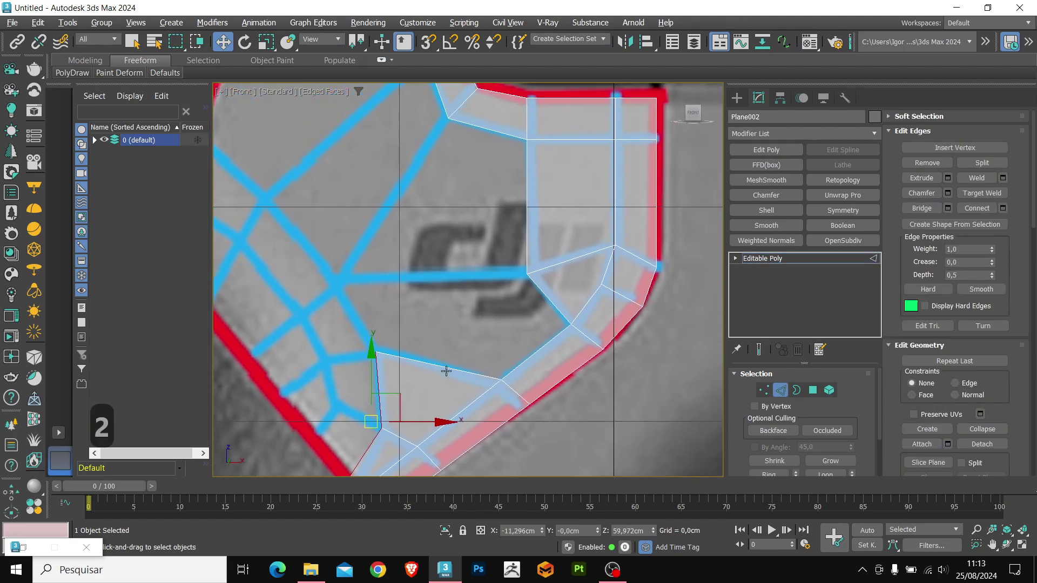
{"action": "left_click", "coordinate": [445, 369]}
{"action": "scroll", "coordinate": [450, 354], "scroll_direction": "down", "scroll_amount": 2}
{"action": "middle_click_drag", "start_coordinate": [493, 282], "coordinate": [494, 295]}
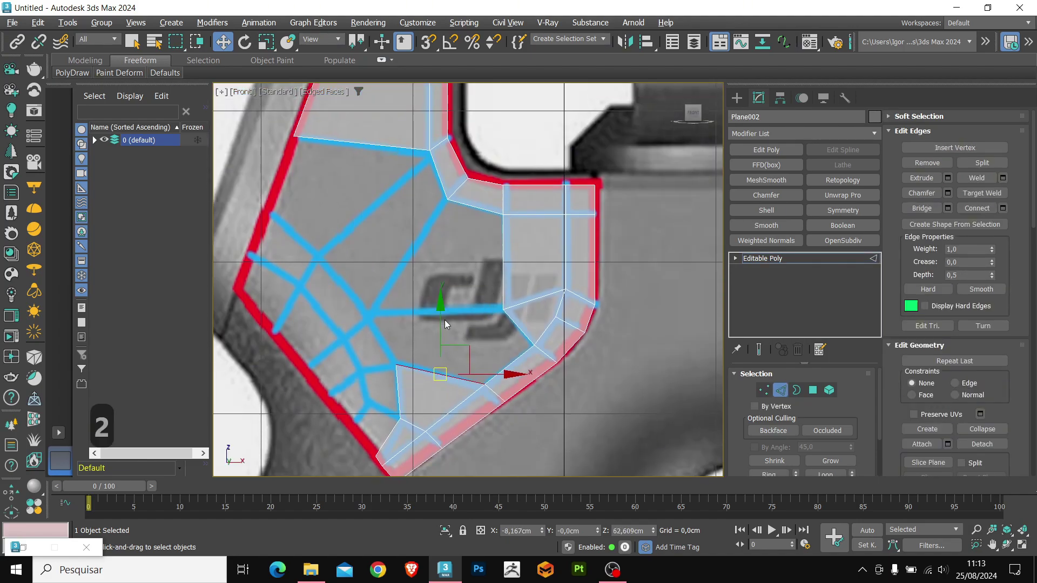
{"action": "middle_click_drag", "start_coordinate": [446, 320], "coordinate": [448, 325]}
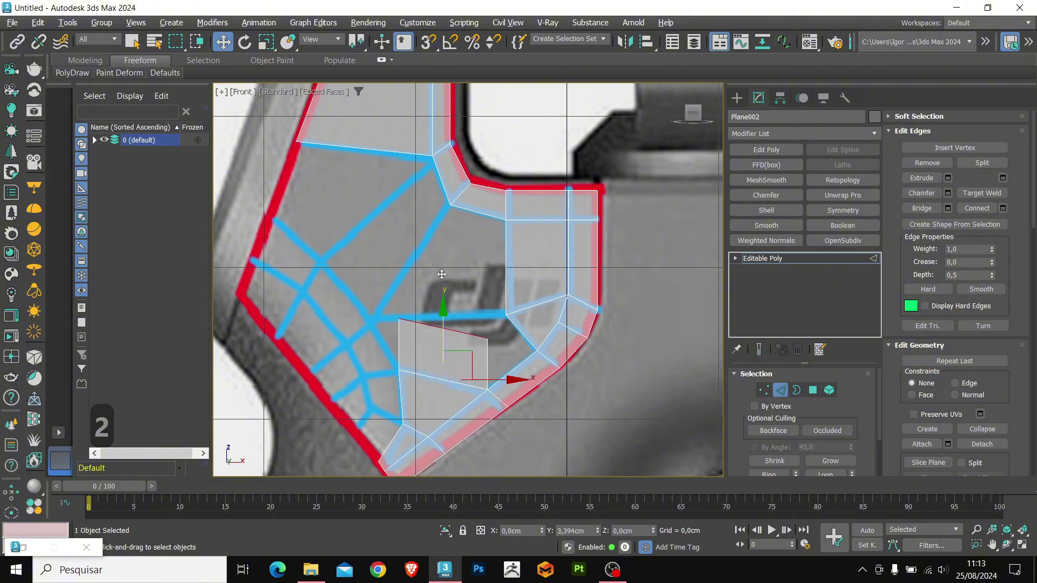
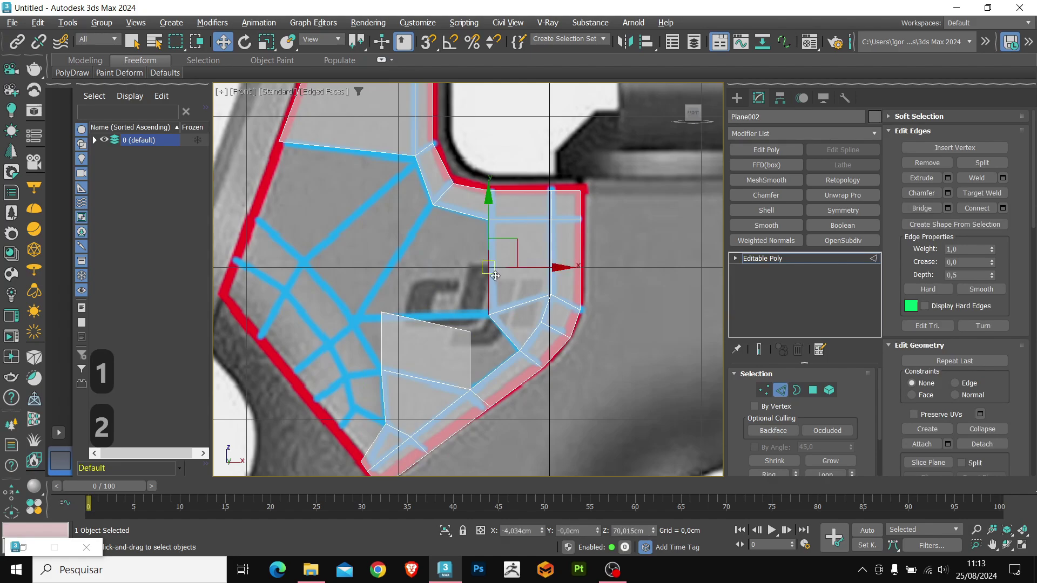
- Extrude the wide polygon's inner vertical edge sideways over the DJI logo to about X -8 cm
{"action": "left_click_drag", "start_coordinate": [493, 274], "coordinate": [435, 275], "text": "shift"}
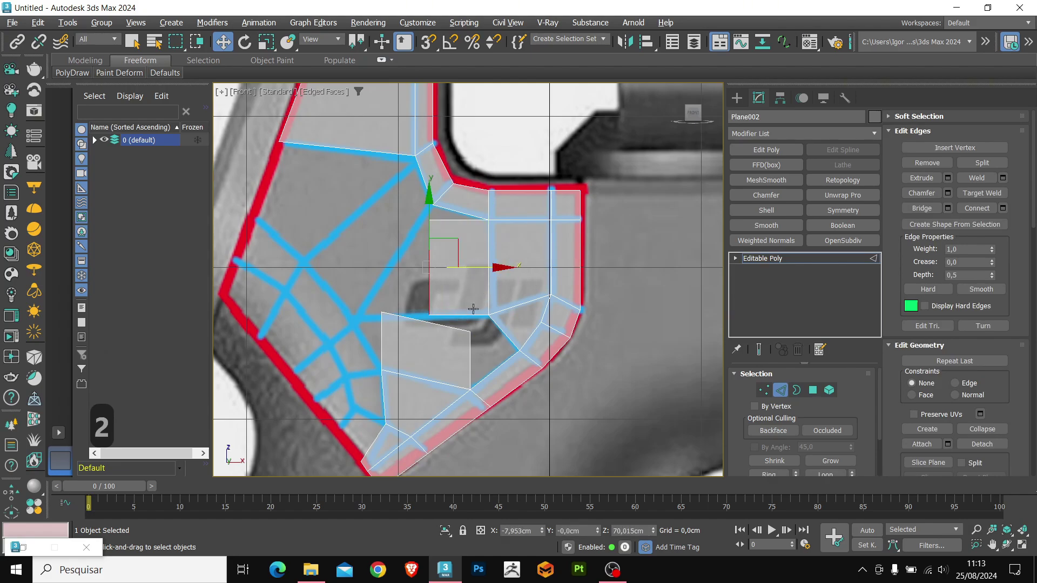
{"action": "key", "text": "1"}
{"action": "scroll", "coordinate": [444, 228], "scroll_direction": "up", "scroll_amount": 2}
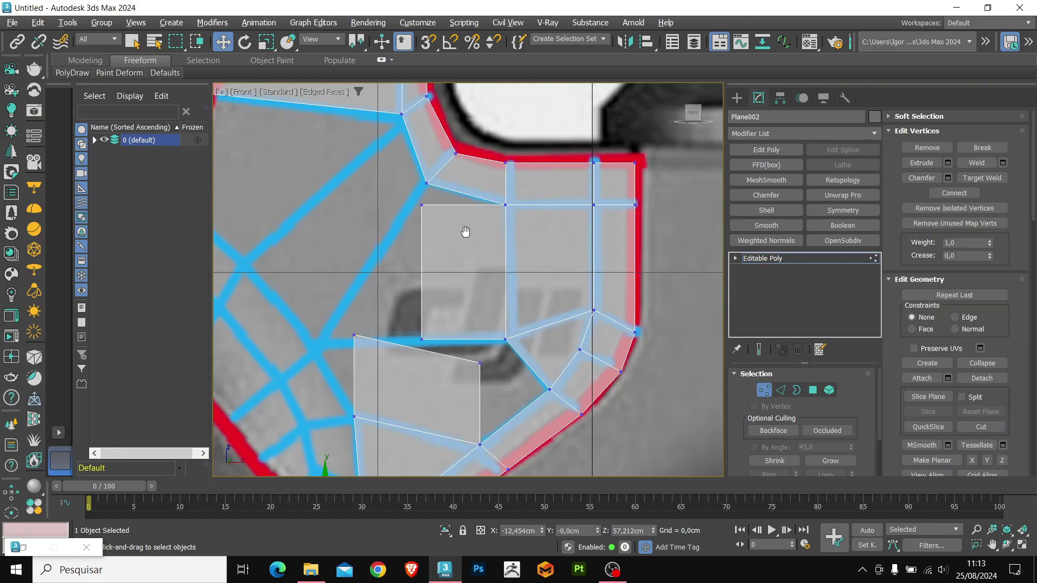
- Try collapsing the DJI logo polygon's loose upper corner into the neighbouring border-strip vertex, and undo the collapse
{"action": "middle_click_drag", "start_coordinate": [465, 231], "coordinate": [456, 229]}
{"action": "left_click", "coordinate": [419, 215]}
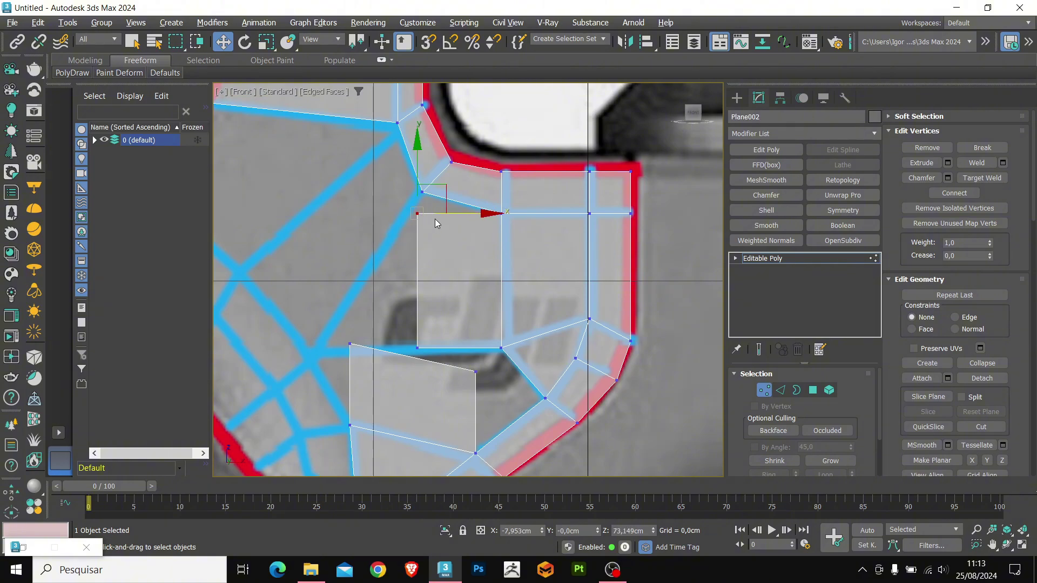
{"action": "left_click", "coordinate": [422, 193], "text": "ctrl"}
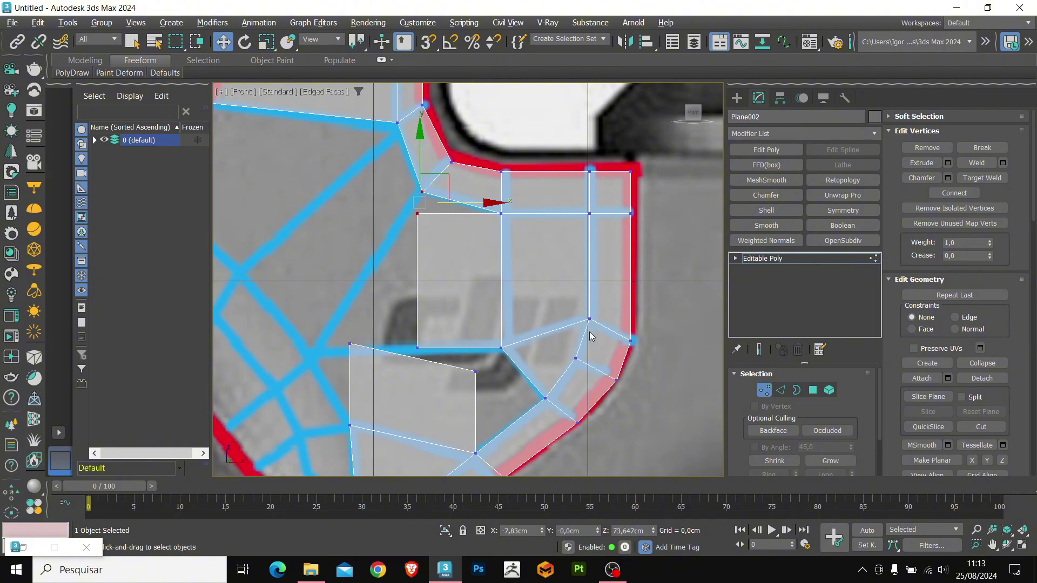
{"action": "left_click", "coordinate": [994, 364]}
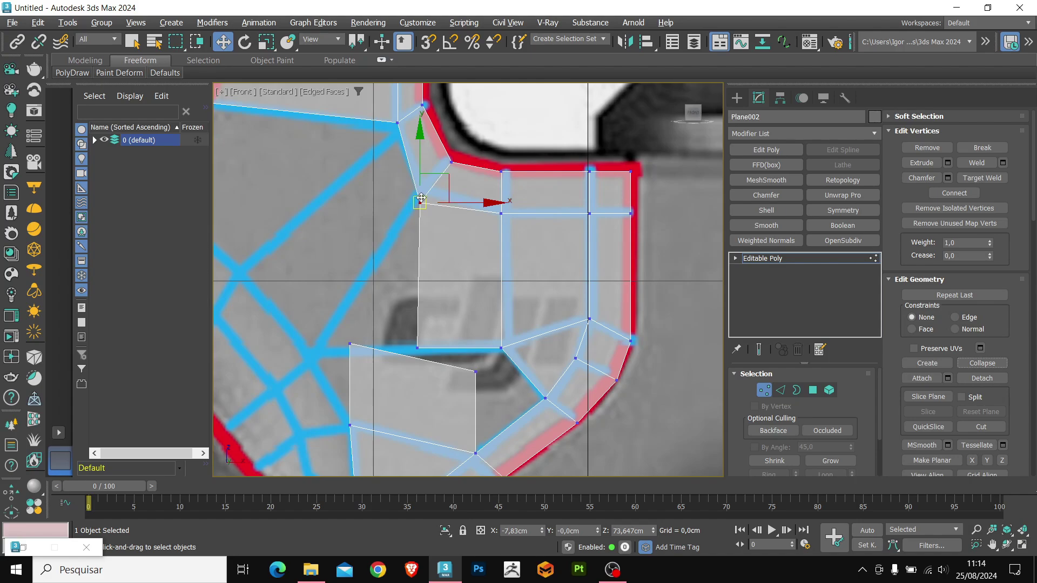
{"action": "key", "text": "ctrl+z"}
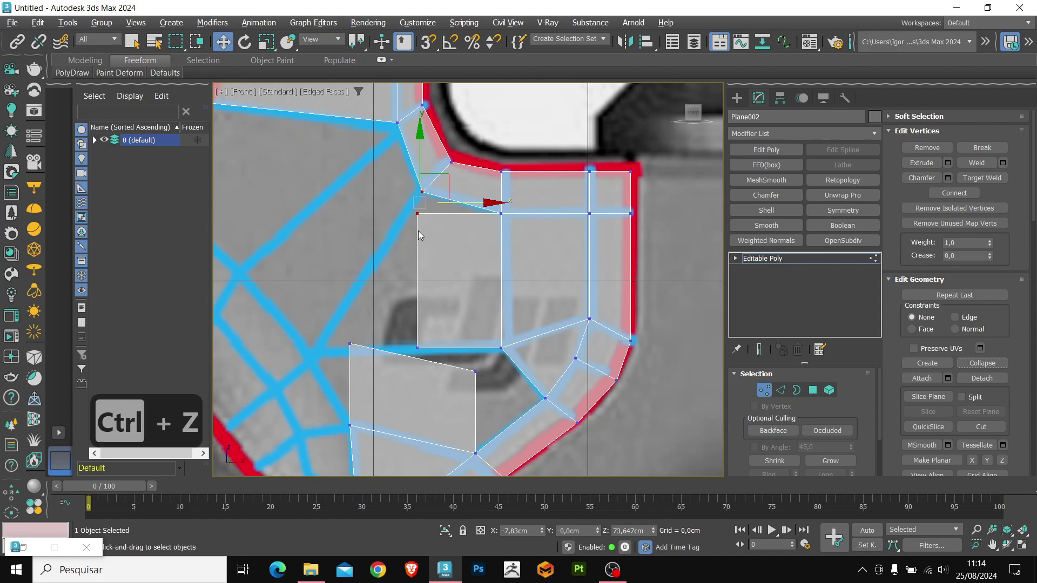
{"action": "left_click", "coordinate": [405, 244]}
{"action": "middle_click_drag", "start_coordinate": [440, 225], "coordinate": [440, 236]}
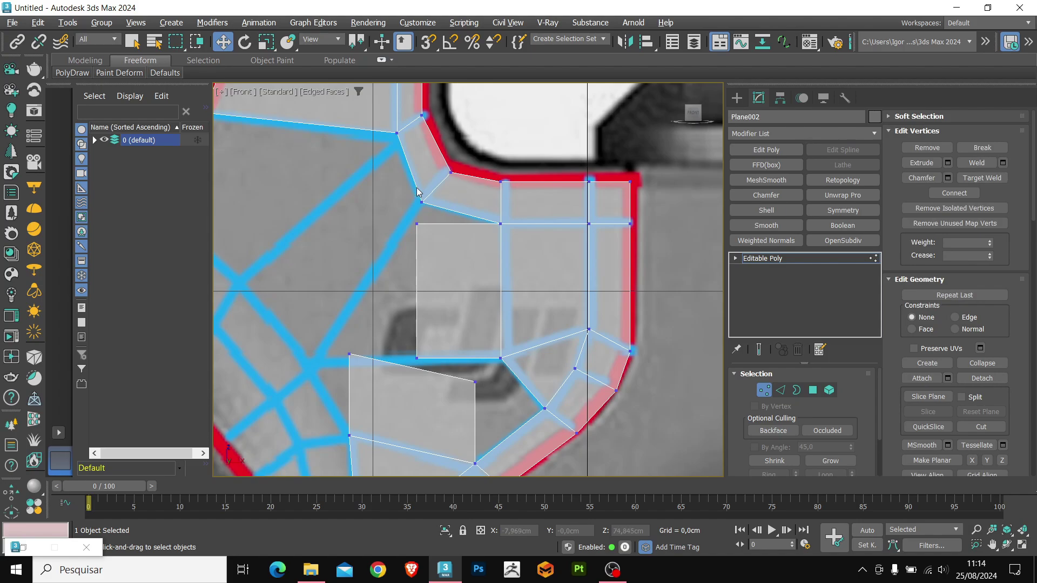
- Try welding the loose upper corner and the border-strip vertex with a 1,284 cm threshold, and undo the weld
{"action": "left_click_drag", "start_coordinate": [443, 245], "coordinate": [444, 246]}
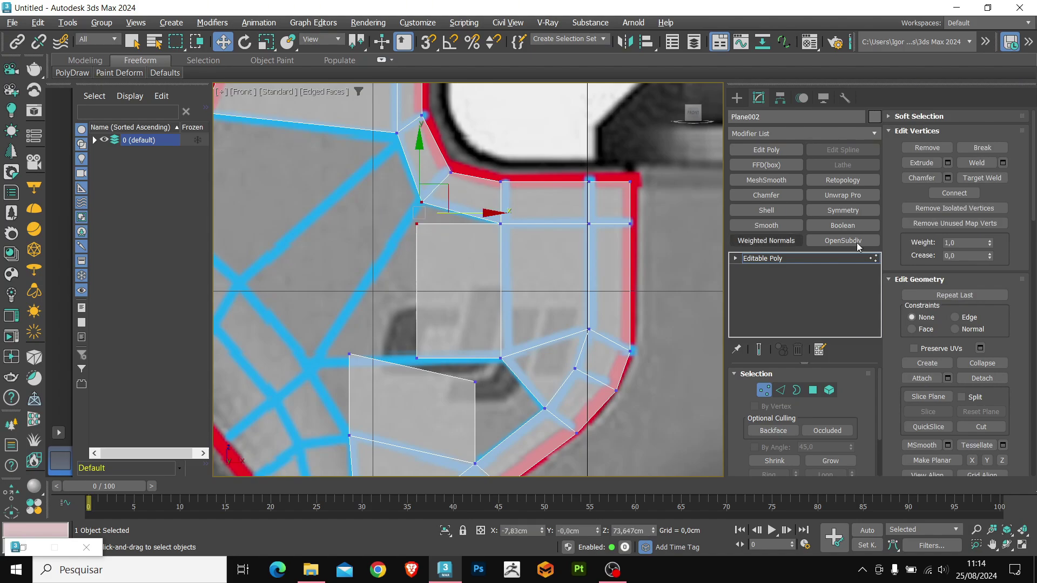
{"action": "left_click", "coordinate": [1003, 163]}
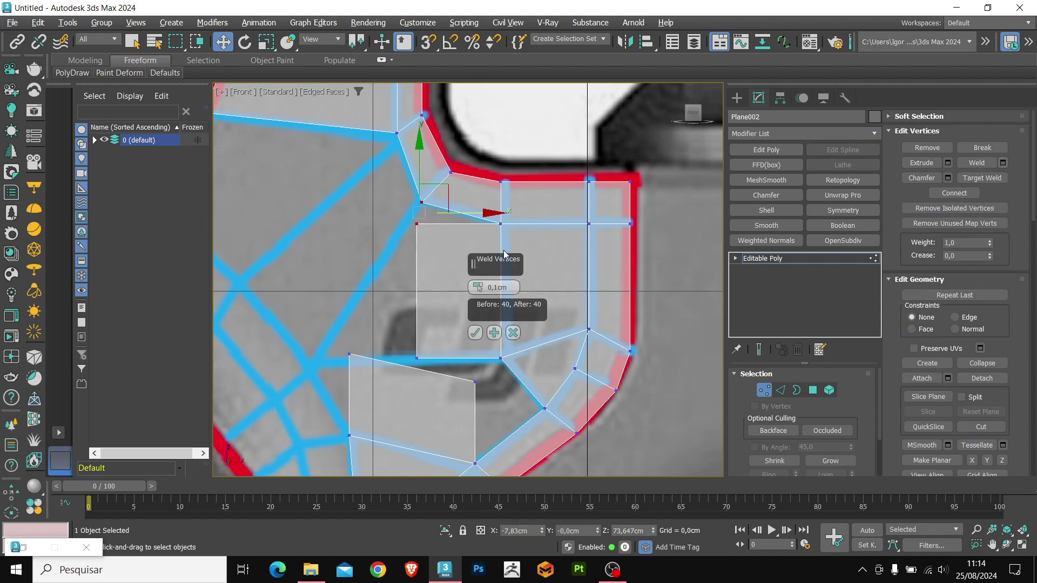
{"action": "left_click_drag", "start_coordinate": [482, 286], "coordinate": [480, 262]}
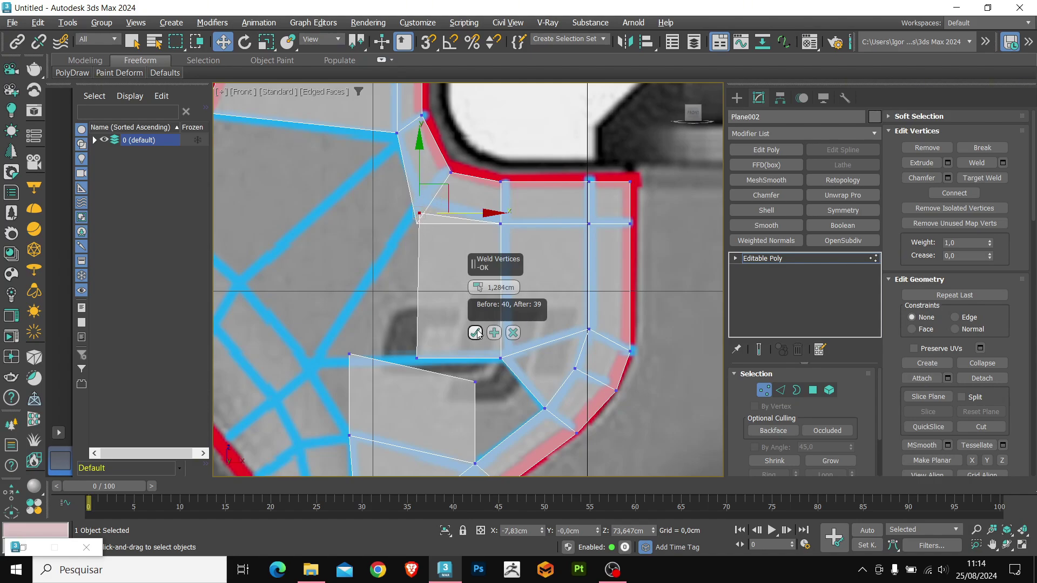
{"action": "left_click", "coordinate": [476, 333]}
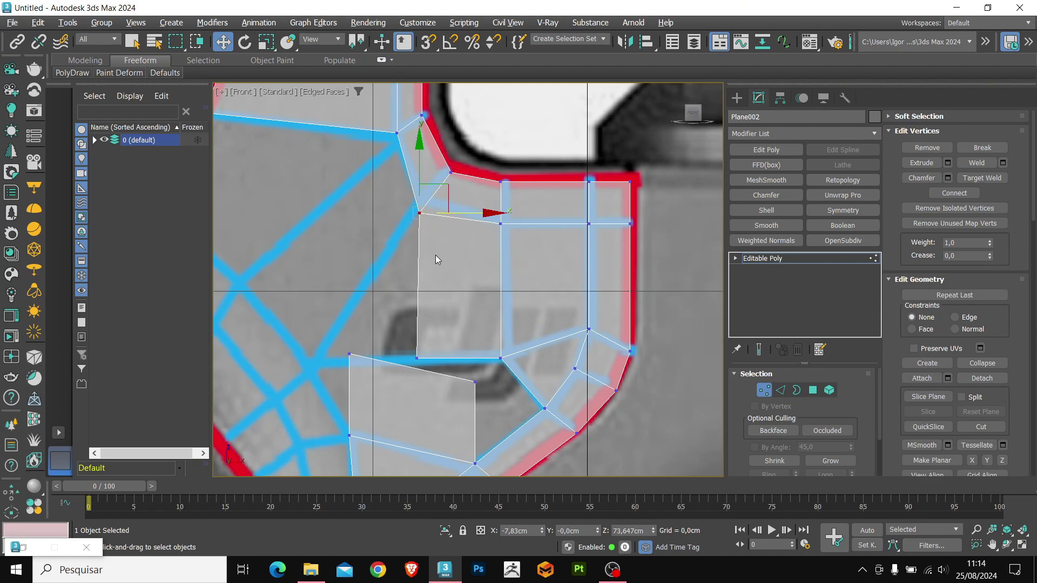
{"action": "key", "text": "ctrl+z"}
{"action": "key", "text": "ctrl+z"}
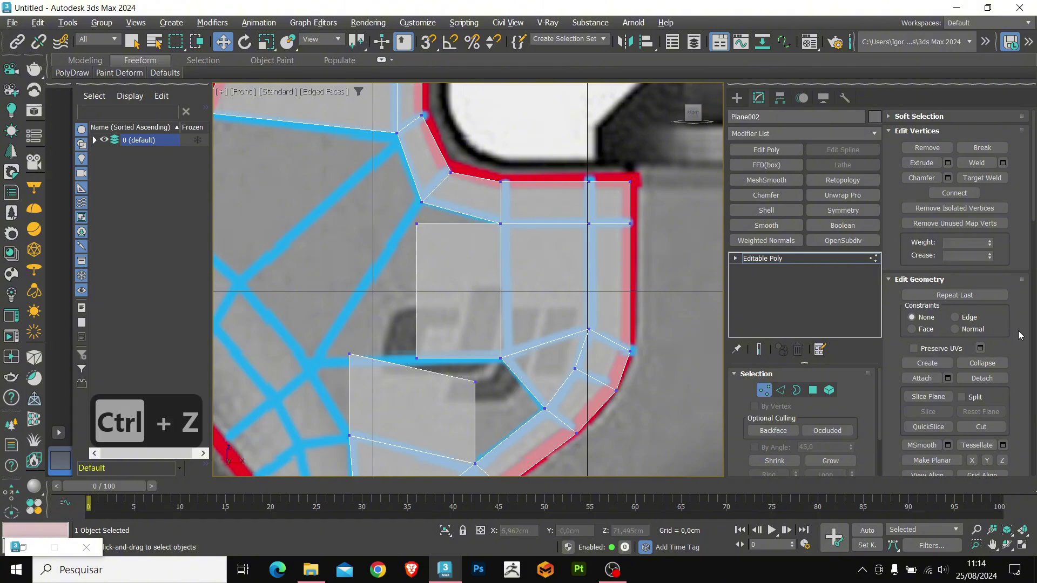
- Try Target Weld between the logo polygon's loose upper corner and the border-strip vertex, and undo it
{"action": "scroll", "coordinate": [1019, 332], "scroll_direction": "down", "scroll_amount": 1}
{"action": "scroll", "coordinate": [1019, 331], "scroll_direction": "up", "scroll_amount": 1}
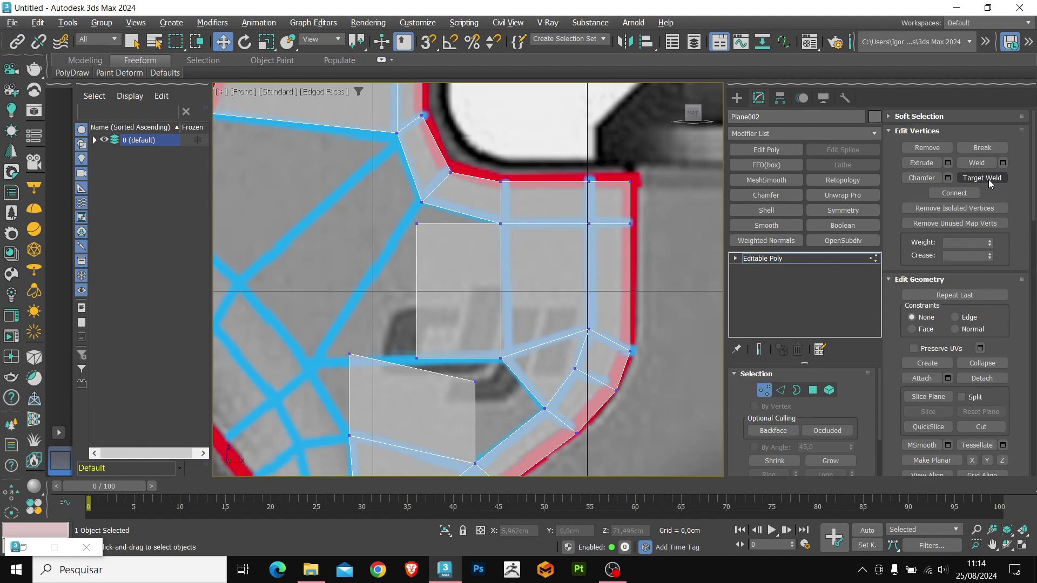
{"action": "left_click", "coordinate": [989, 179]}
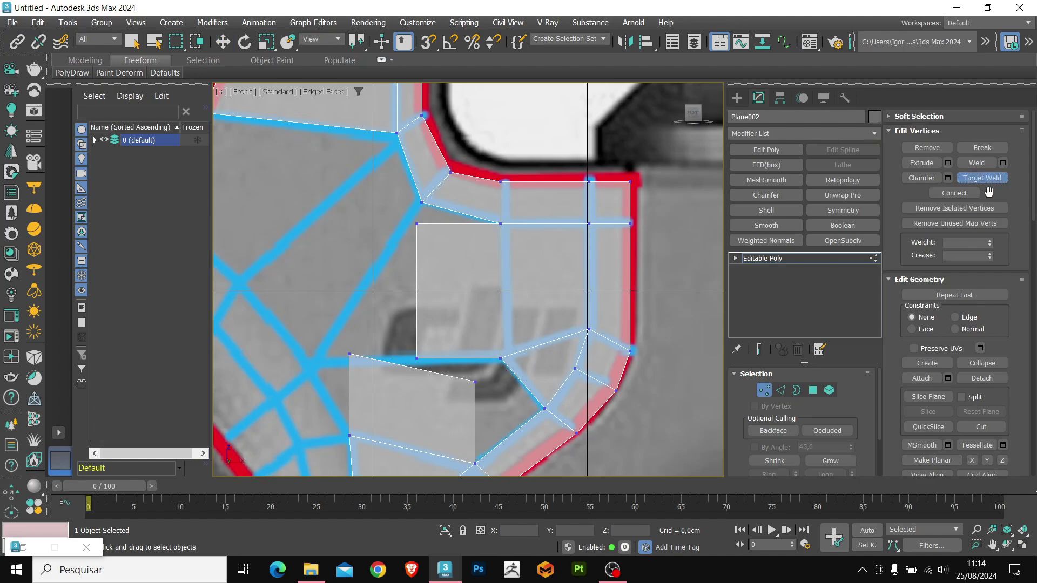
{"action": "left_click", "coordinate": [421, 201]}
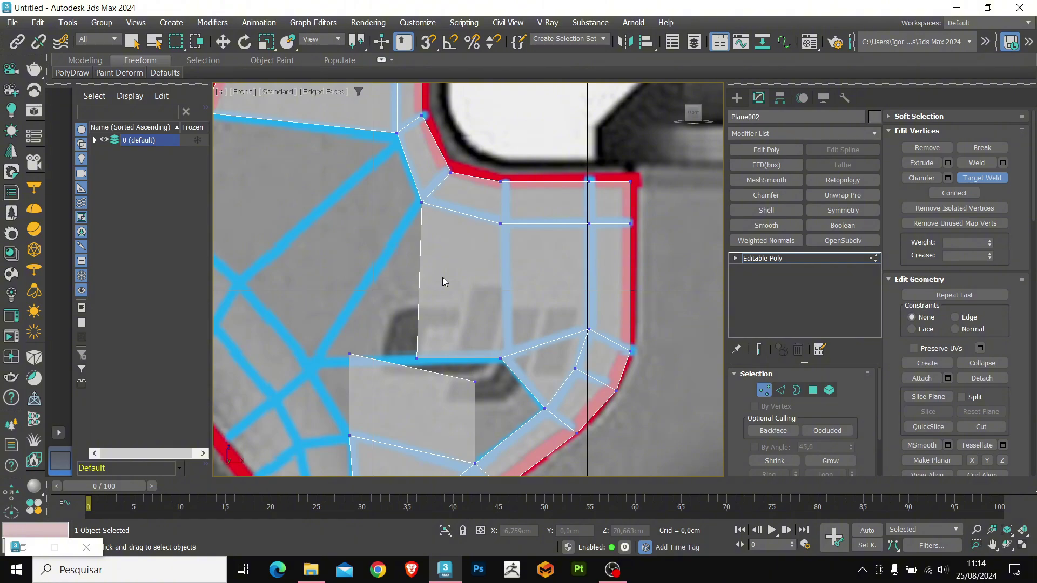
{"action": "key", "text": "ctrl+z"}
{"action": "key", "text": "ctrl+z"}
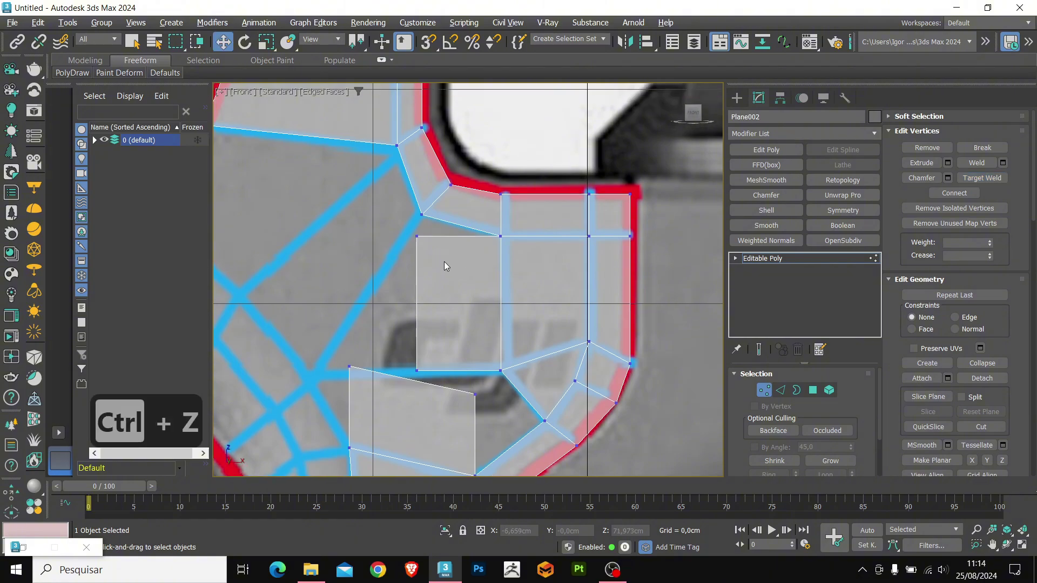
- Target-weld the logo polygon's loose upper corner onto the border-strip vertex just above it
{"action": "middle_click_drag", "start_coordinate": [416, 285], "coordinate": [417, 296]}
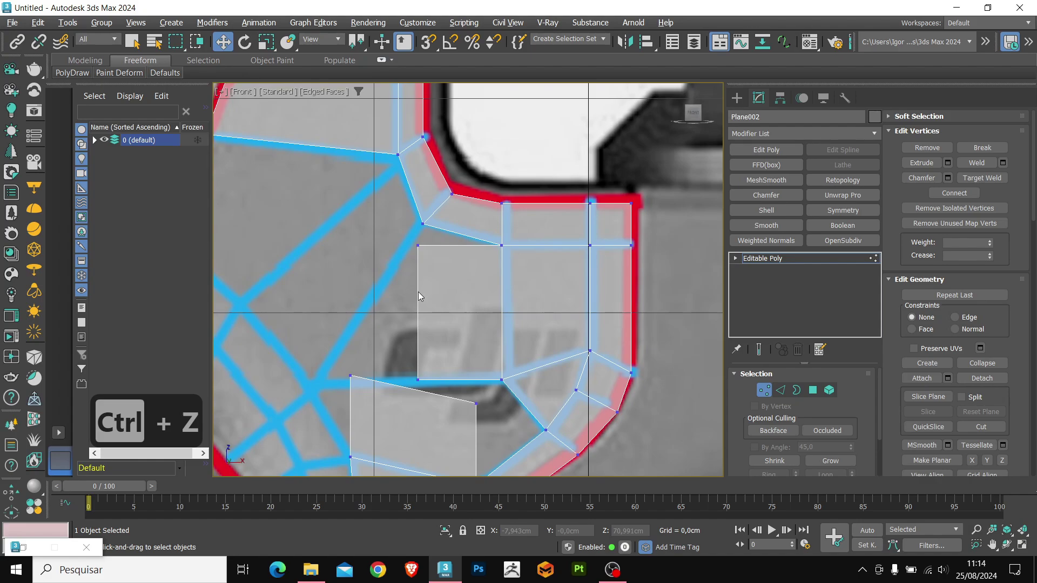
{"action": "key", "text": "ctrl+shift+w"}
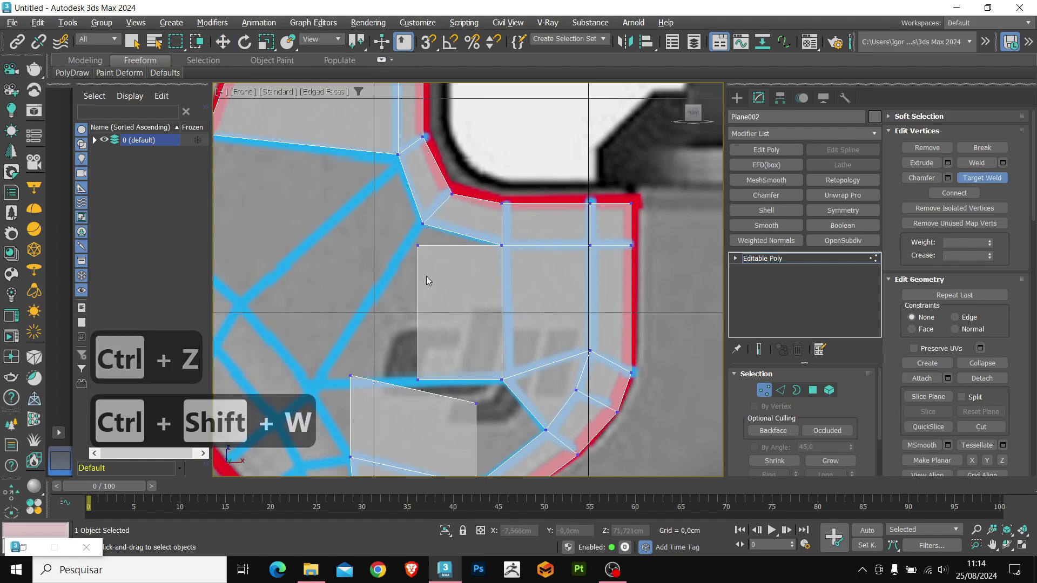
{"action": "left_click_drag", "start_coordinate": [419, 246], "coordinate": [423, 224]}
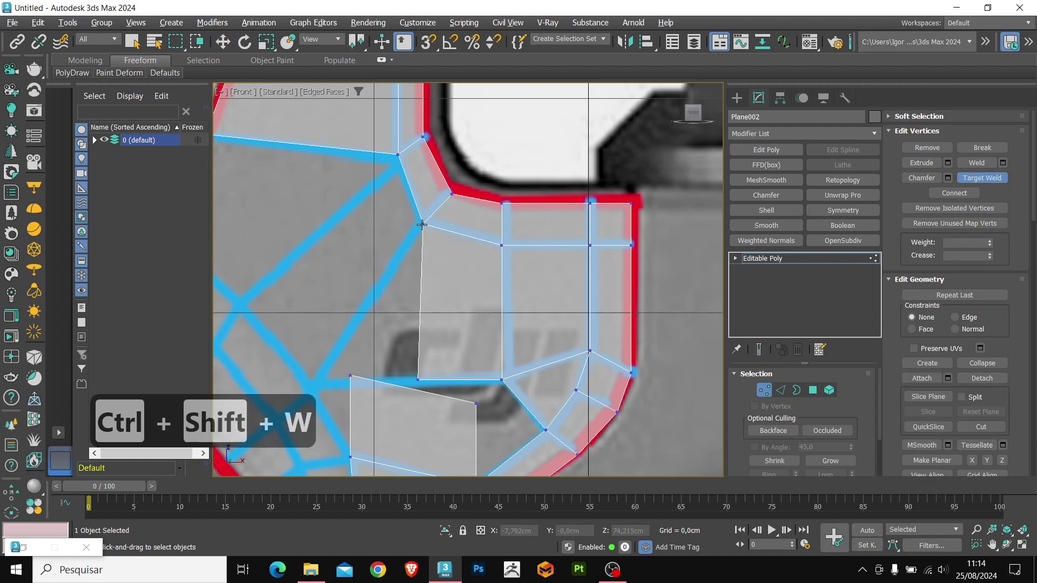
{"action": "right_click", "coordinate": [434, 207]}
- Target-weld the logo polygon's free lower corner onto the outermost upper vertex of the polygon below
{"action": "middle_click_drag", "start_coordinate": [495, 350], "coordinate": [488, 287]}
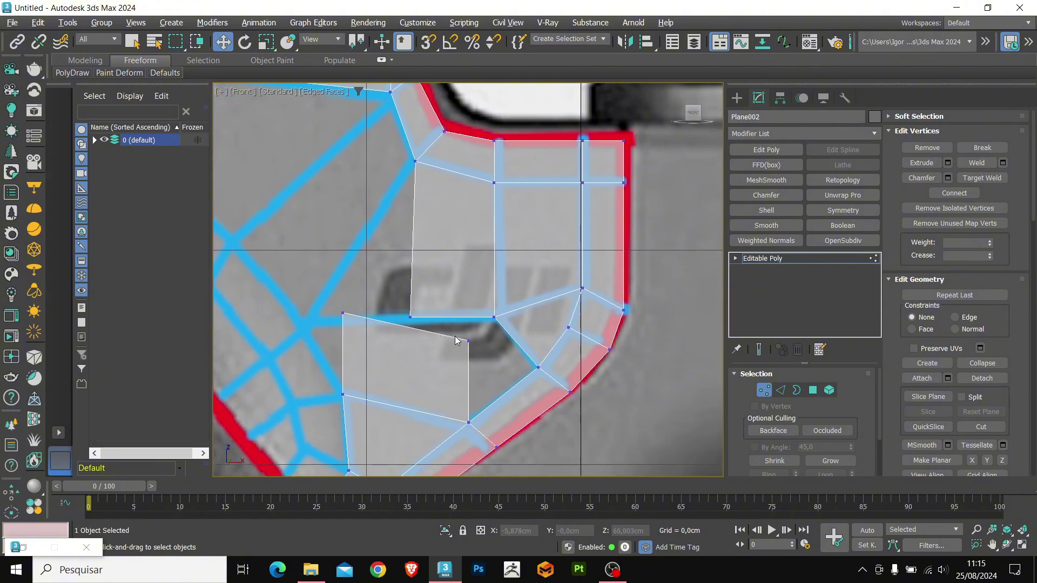
{"action": "key", "text": "ctrl+shift+w"}
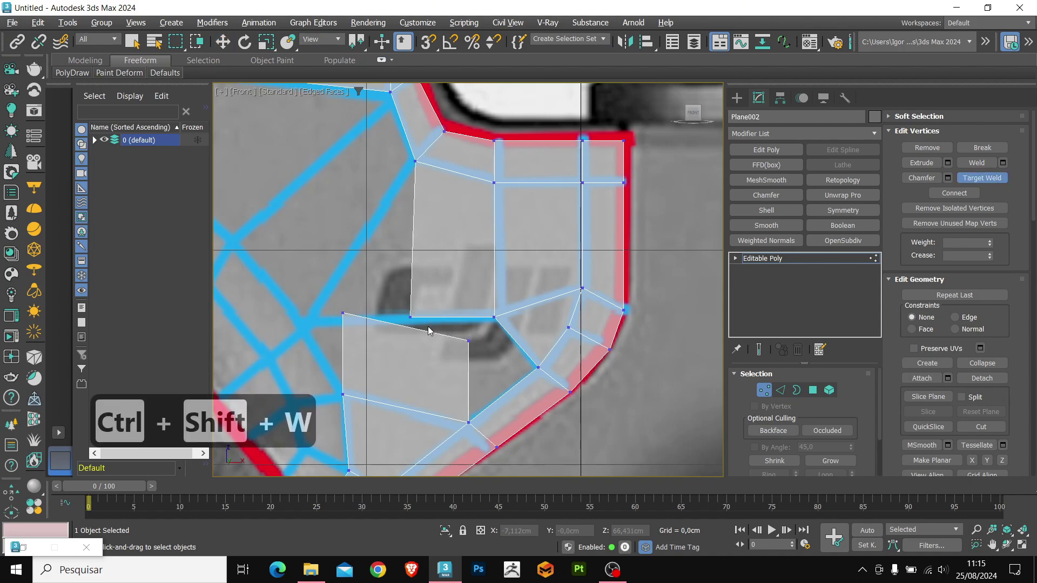
{"action": "left_click", "coordinate": [411, 316]}
{"action": "left_click", "coordinate": [343, 313]}
{"action": "right_click", "coordinate": [445, 279]}
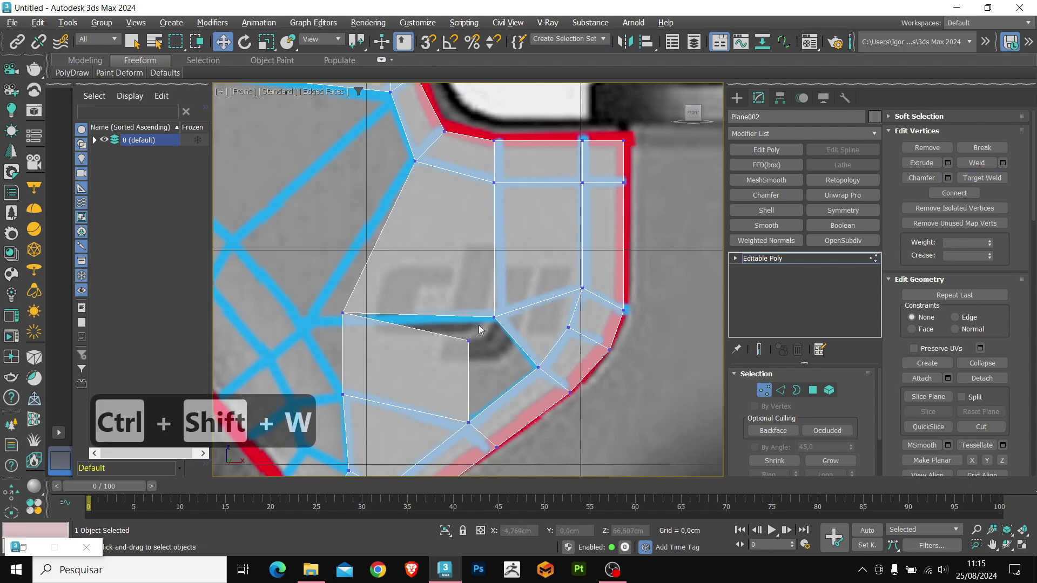
- Target-weld the lower polygon's free upper vertex onto the guide junction vertex beneath the DJI logo
{"action": "key", "text": "ctrl+shift+w"}
{"action": "left_click", "coordinate": [469, 340]}
{"action": "left_click", "coordinate": [495, 317]}
{"action": "right_click", "coordinate": [495, 372]}
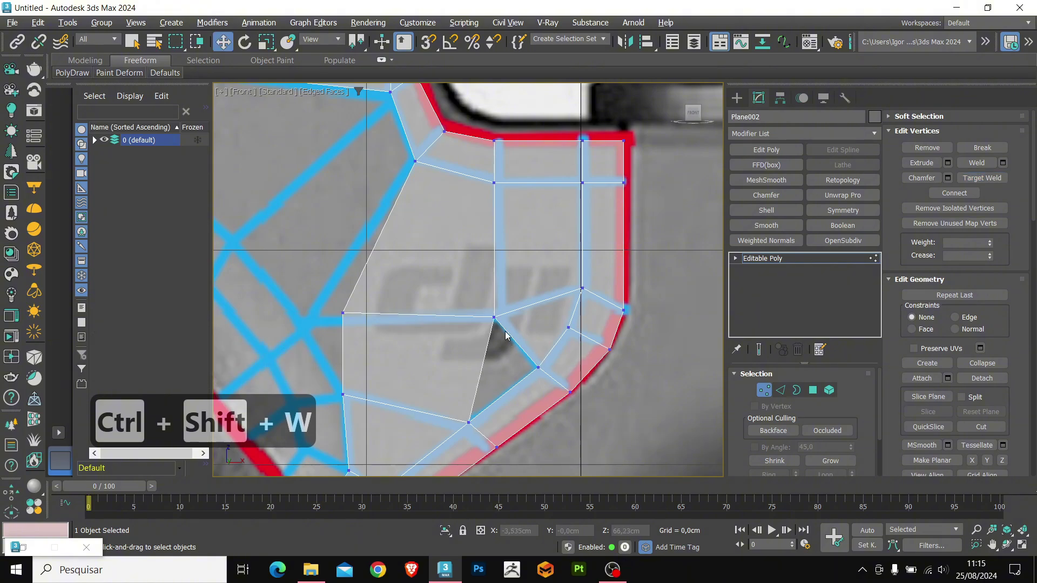
- Select the border of the triangular hole below the DJI logo and cap it
{"action": "middle_click_drag", "start_coordinate": [511, 354], "coordinate": [503, 343]}
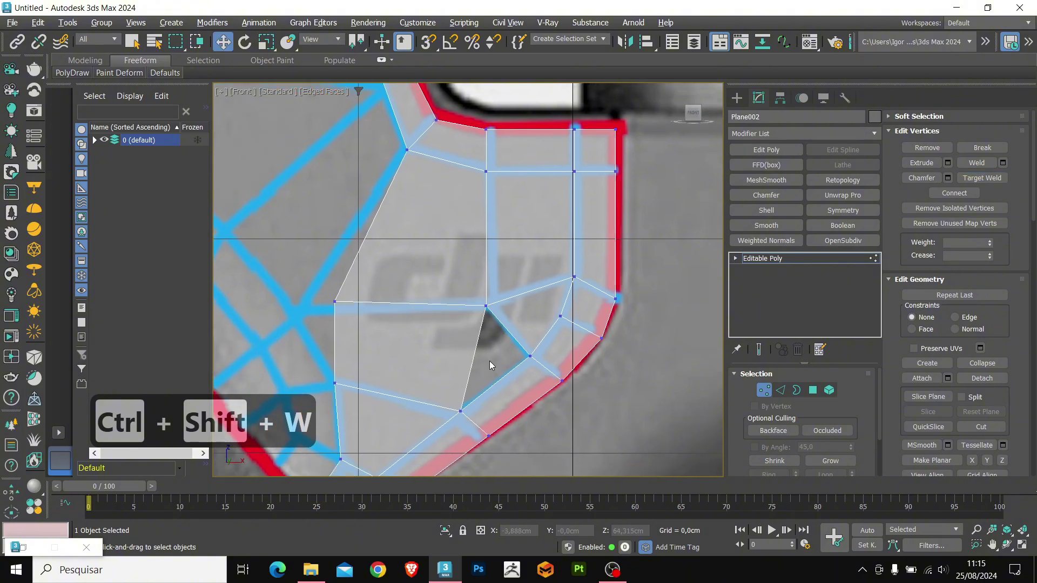
{"action": "key", "text": "3"}
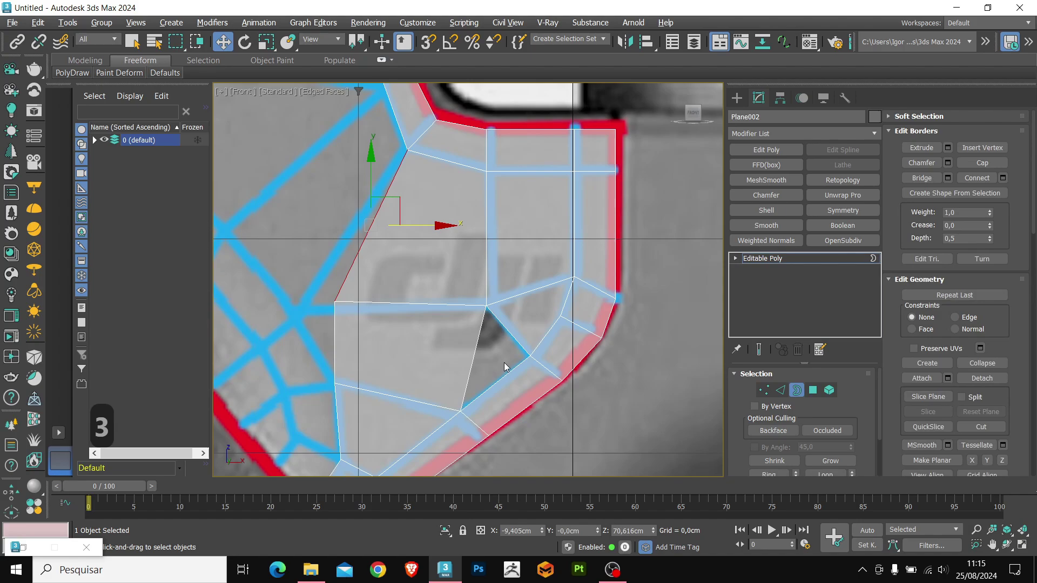
{"action": "left_click", "coordinate": [478, 348]}
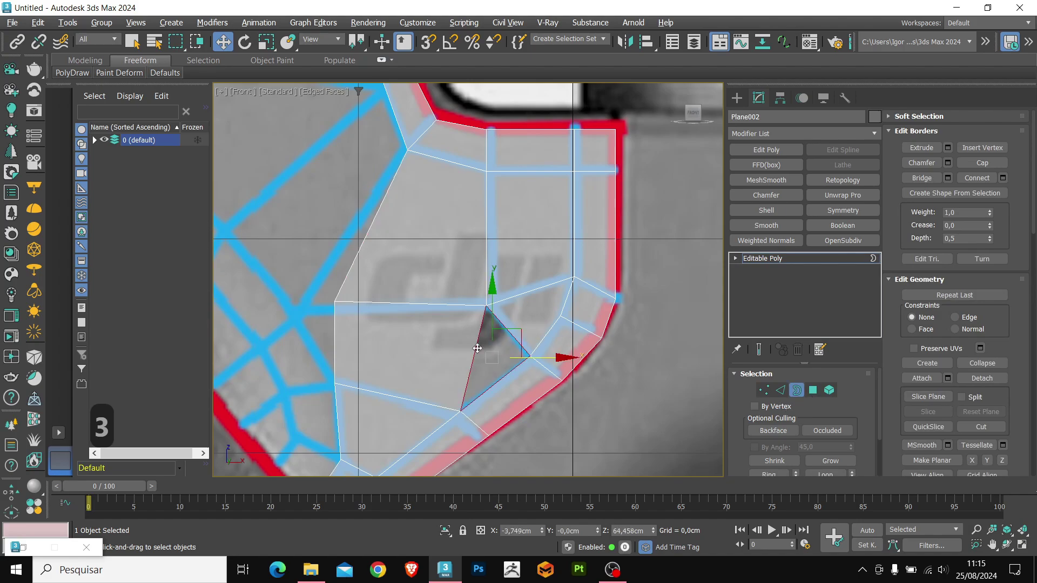
{"action": "left_click", "coordinate": [991, 164]}
{"action": "middle_click_drag", "start_coordinate": [544, 327], "coordinate": [537, 312]}
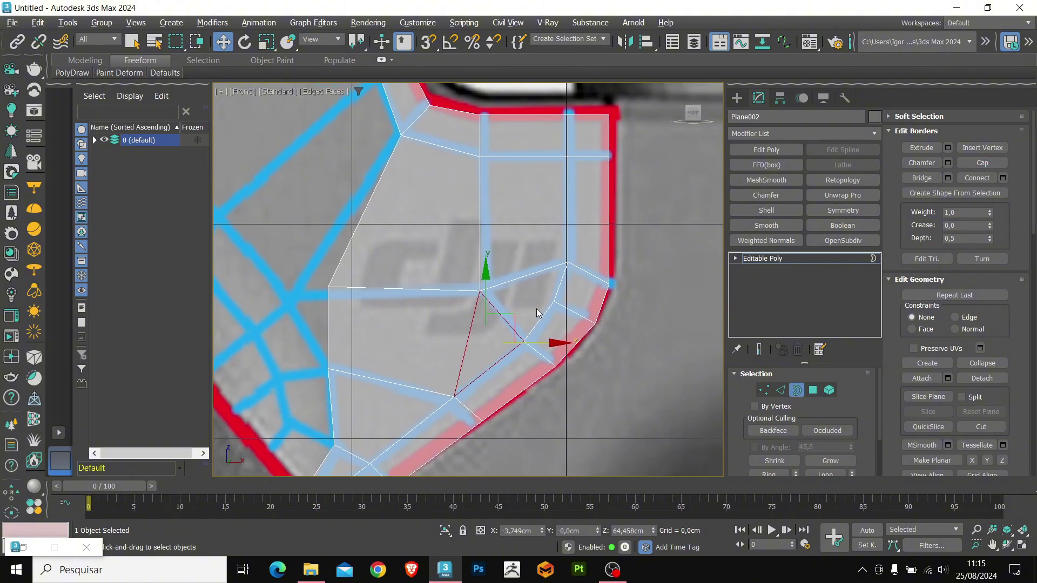
- Remove the slanted edge between the new triangular cap and the adjacent polygon, merging them into one face
{"action": "key", "text": "2"}
{"action": "left_click", "coordinate": [470, 324]}
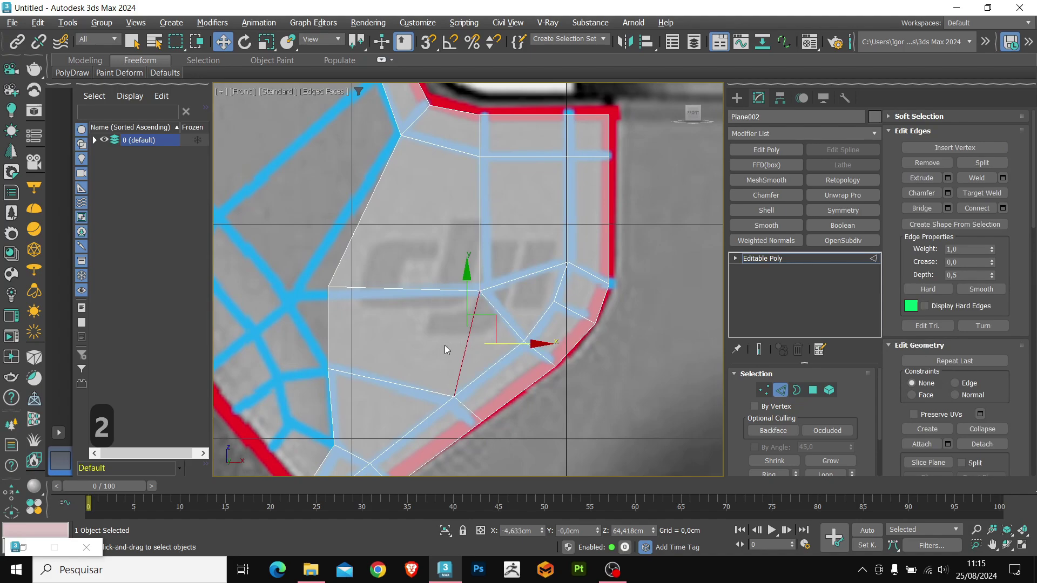
{"action": "middle_click_drag", "start_coordinate": [478, 355], "coordinate": [470, 342]}
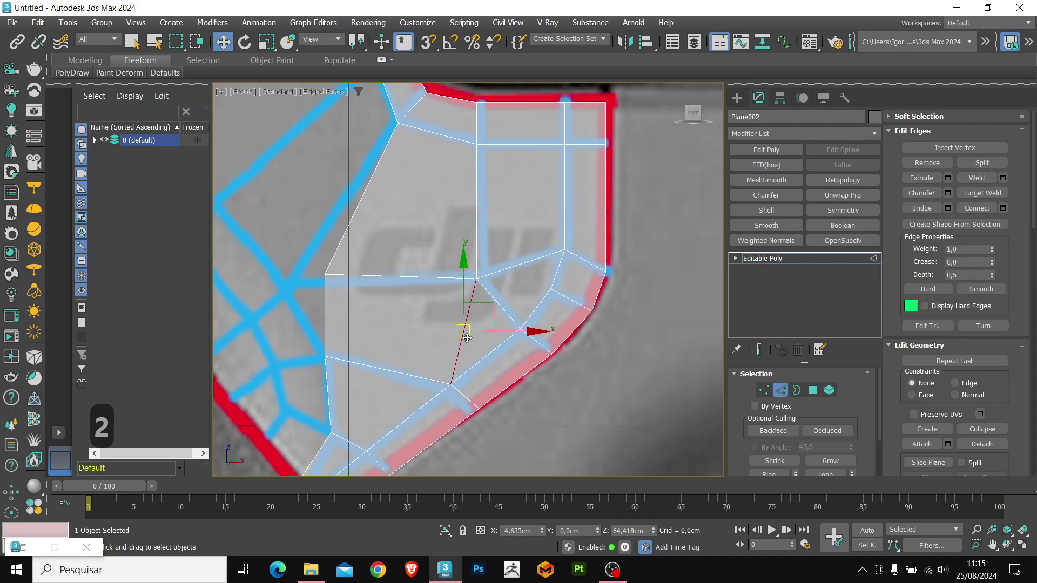
{"action": "left_click", "coordinate": [929, 164]}
{"action": "key", "text": "ctrl+z"}
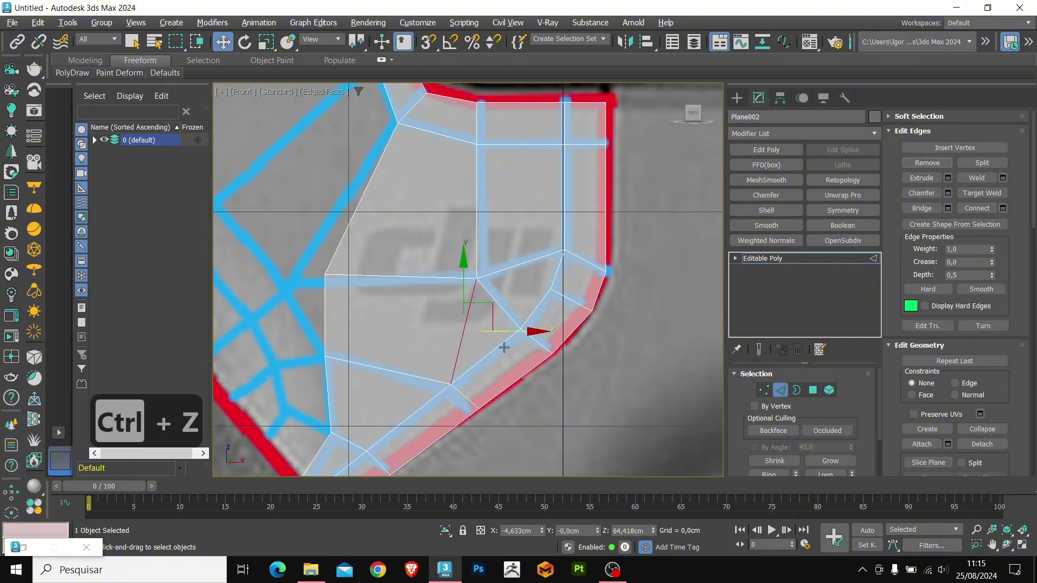
{"action": "key", "text": "ctrl+BackSpace"}
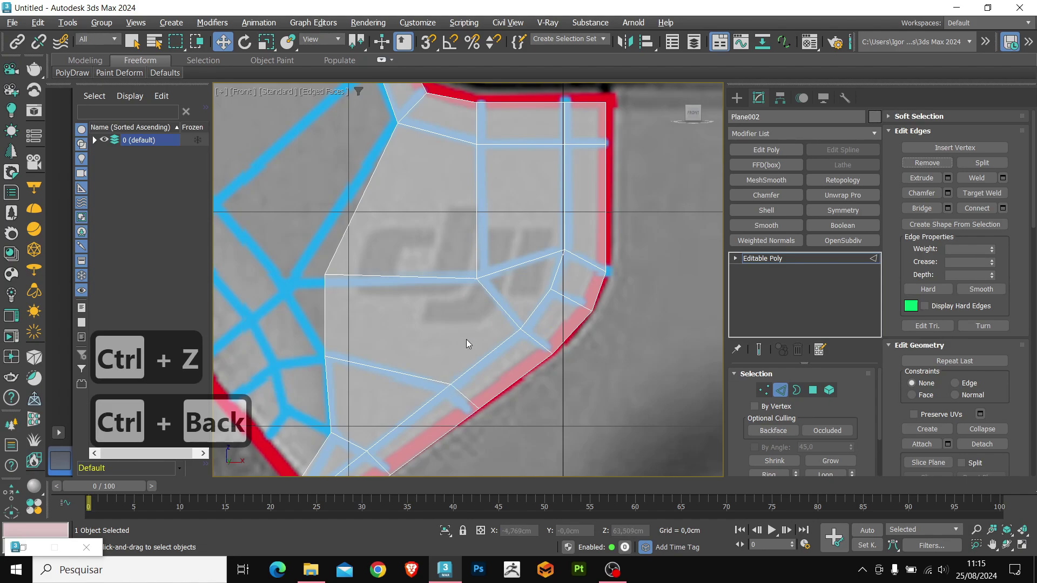
- Move the outer vertex beside the DJI logo to the blue guide junction at about X -13.1 cm, Z 66.4 cm
{"action": "middle_click_drag", "start_coordinate": [422, 309], "coordinate": [419, 345]}
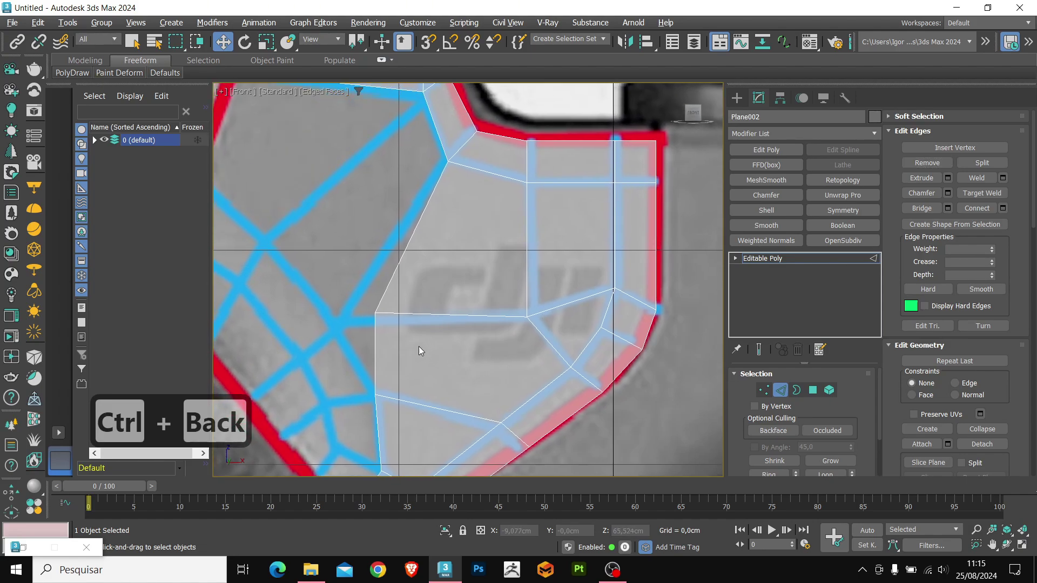
{"action": "key", "text": "1"}
{"action": "left_click_drag", "start_coordinate": [381, 317], "coordinate": [339, 332]}
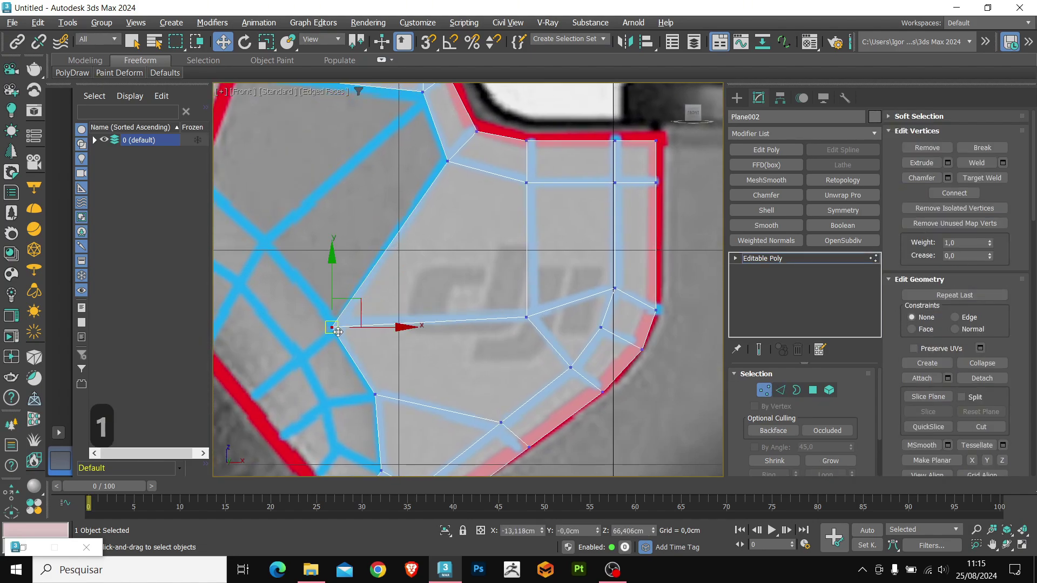
- Extrude the long slanted edge beside the DJI logo outward toward the next diagonal guide line
{"action": "middle_click_drag", "start_coordinate": [338, 332], "coordinate": [406, 386]}
{"action": "key", "text": "2"}
{"action": "left_click", "coordinate": [411, 253]}
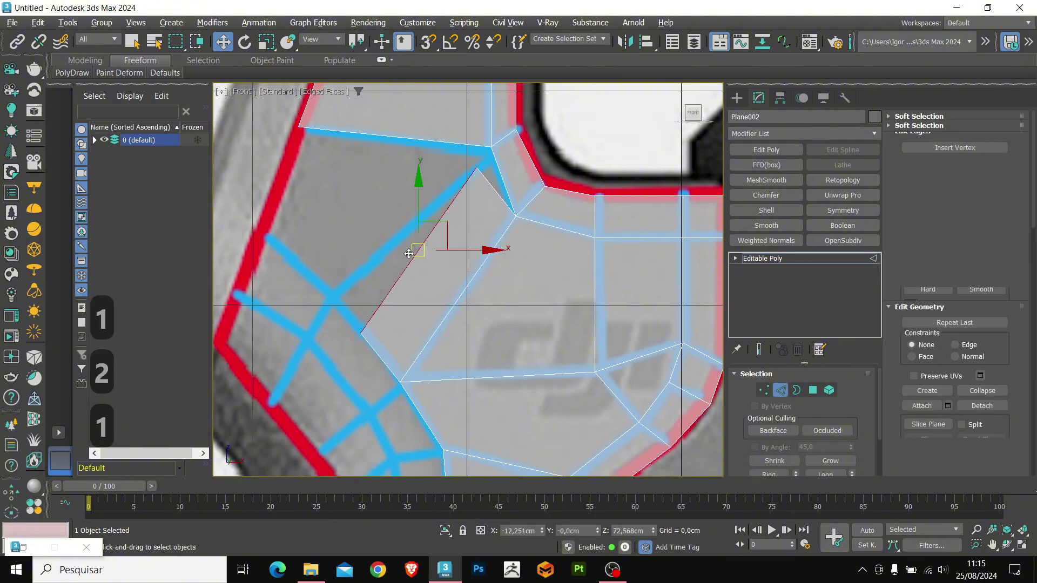
- Target-weld the extruded polygon's upper free vertex onto the inner corner vertex of the upper panel
{"action": "key", "text": "1"}
{"action": "middle_click_drag", "start_coordinate": [438, 215], "coordinate": [444, 241]}
{"action": "key", "text": "ctrl+shift+w"}
{"action": "left_click", "coordinate": [483, 194]}
{"action": "left_click", "coordinate": [498, 173]}
{"action": "right_click", "coordinate": [383, 325]}
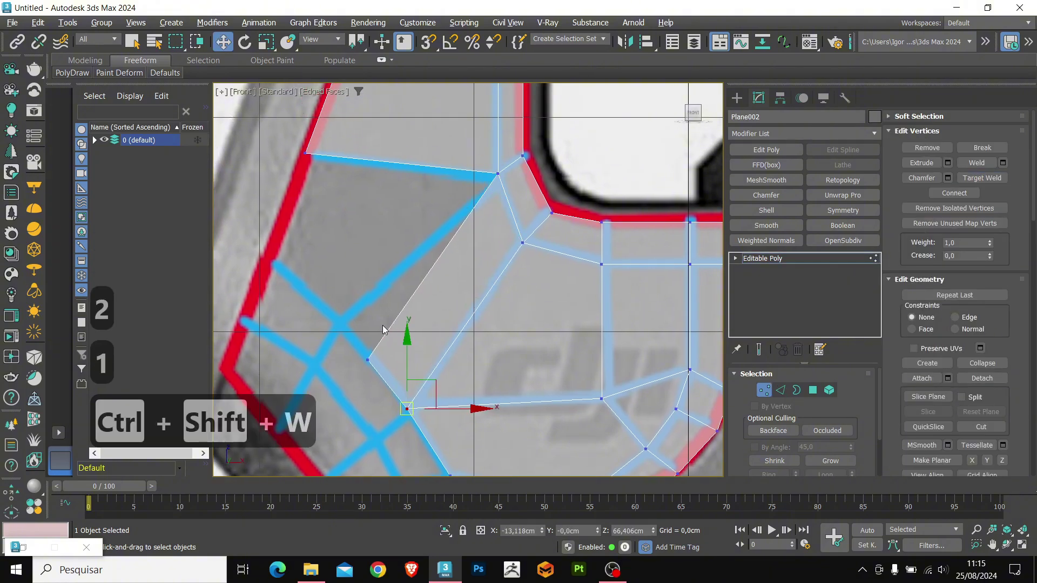
- Move the extruded polygon's lower free vertex to the guide crossing at about X -16.3 cm, Z 70.4 cm
{"action": "left_click", "coordinate": [355, 363]}
{"action": "left_click", "coordinate": [368, 360]}
{"action": "left_click_drag", "start_coordinate": [369, 358], "coordinate": [341, 323]}
- Extrude the diagonal edge along the blue guide outward over the unfilled area toward the red outline
{"action": "key", "text": "2"}
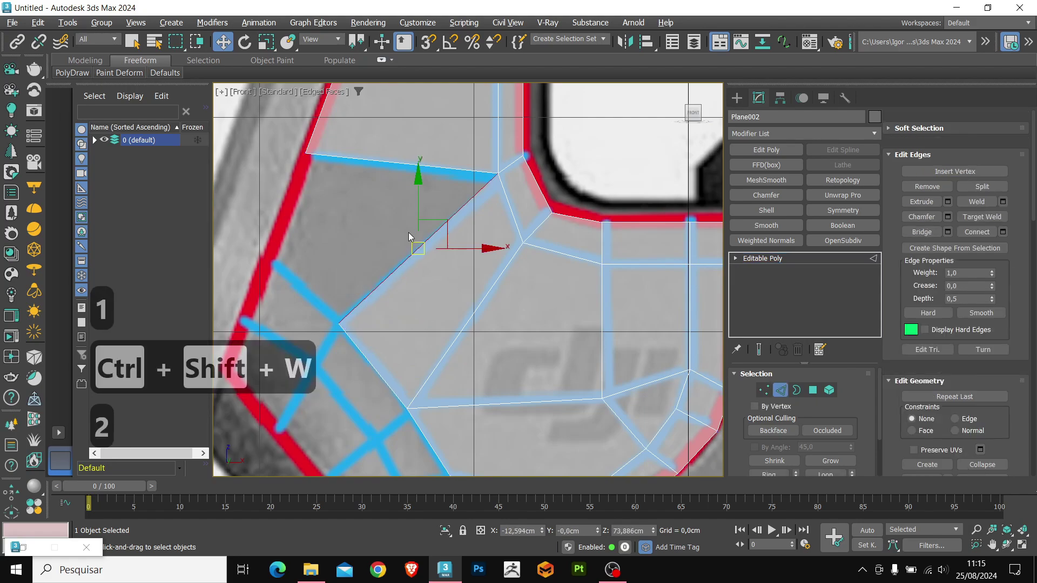
{"action": "left_click_drag", "start_coordinate": [418, 256], "coordinate": [337, 242], "text": "shift"}
{"action": "key", "text": "1"}
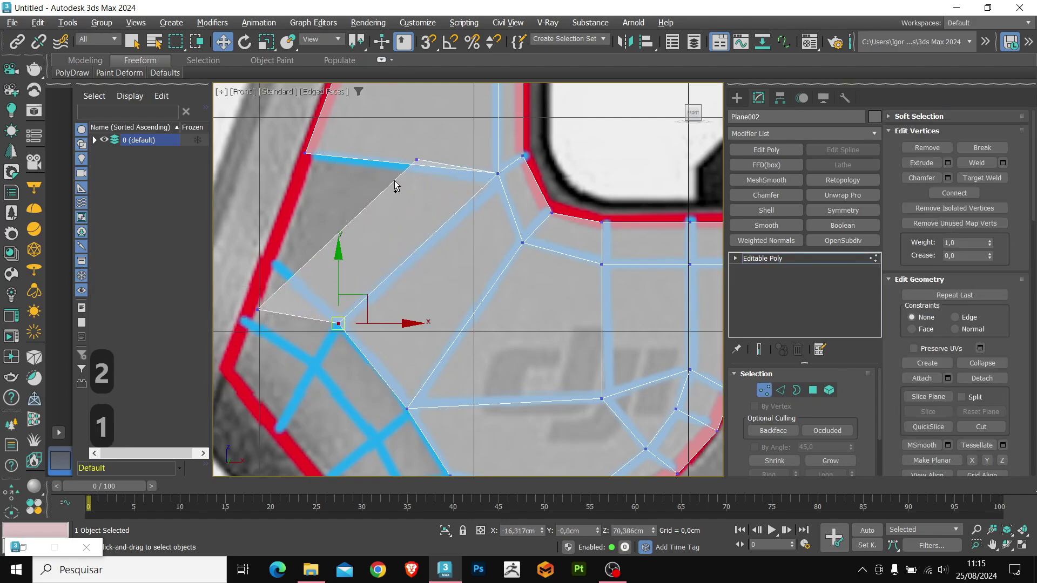
- Target-weld the extruded polygon's upper free vertex onto the outer panel vertex on the red outline
{"action": "key", "text": "ctrl+shift+w"}
{"action": "left_click", "coordinate": [417, 160]}
{"action": "left_click", "coordinate": [306, 154]}
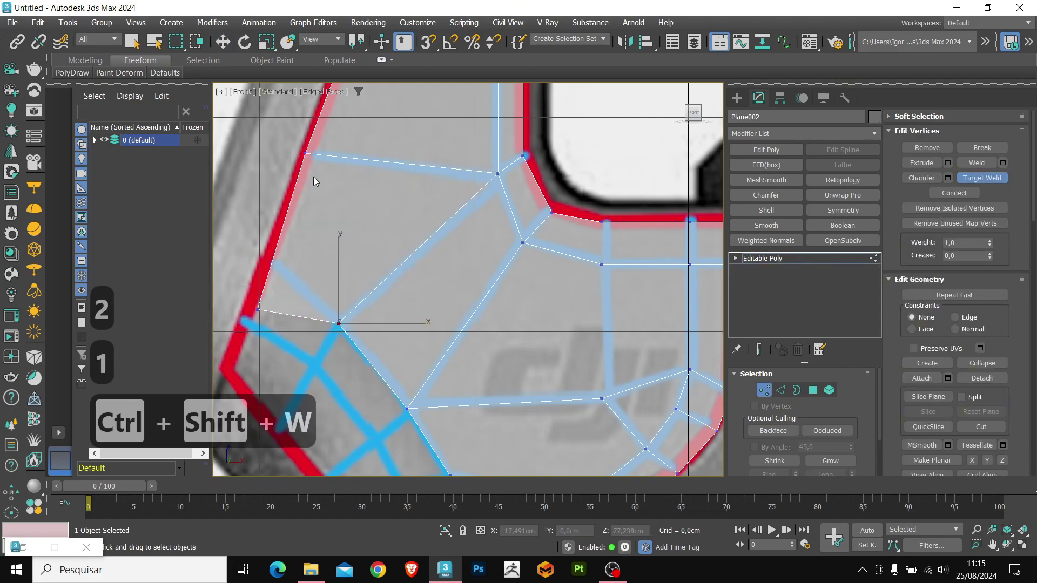
{"action": "right_click", "coordinate": [313, 176]}
- Move the polygon's lower outer vertex onto the red outline where the blue diagonal guide meets it
{"action": "left_click", "coordinate": [259, 309]}
{"action": "left_click_drag", "start_coordinate": [275, 259], "coordinate": [272, 265]}
{"action": "scroll", "coordinate": [338, 310], "scroll_direction": "down", "scroll_amount": 3}
{"action": "middle_click_drag", "start_coordinate": [339, 311], "coordinate": [343, 221]}
- Extrude the short diagonal edge beside the red outline downward to the panel's outer corner, centred at about X -20.1 cm, Z 66.9 cm
{"action": "key", "text": "2"}
{"action": "middle_click_drag", "start_coordinate": [390, 286], "coordinate": [408, 284]}
{"action": "scroll", "coordinate": [408, 285], "scroll_direction": "up", "scroll_amount": 3}
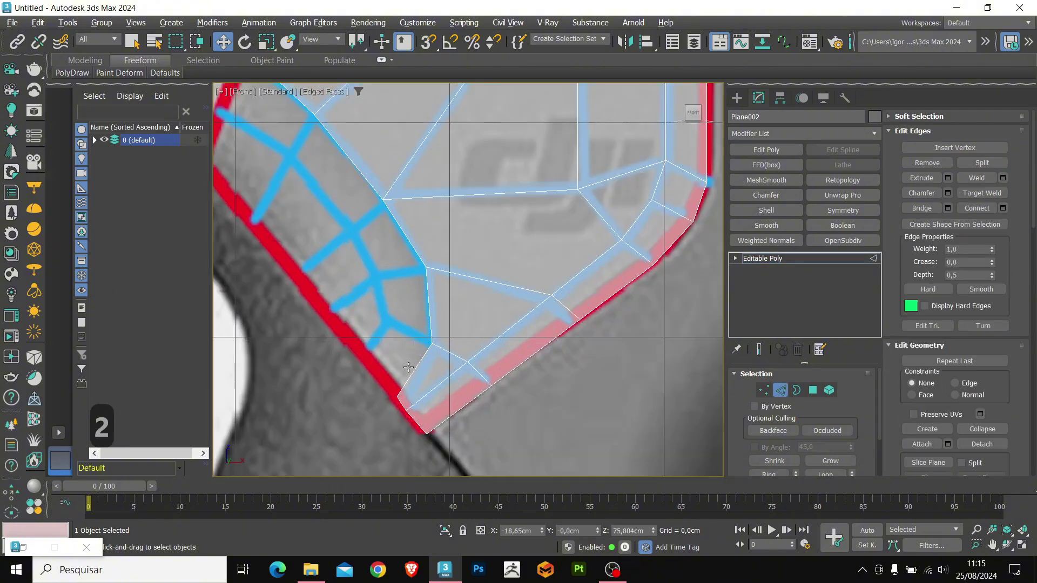
{"action": "scroll", "coordinate": [413, 367], "scroll_direction": "down", "scroll_amount": 2}
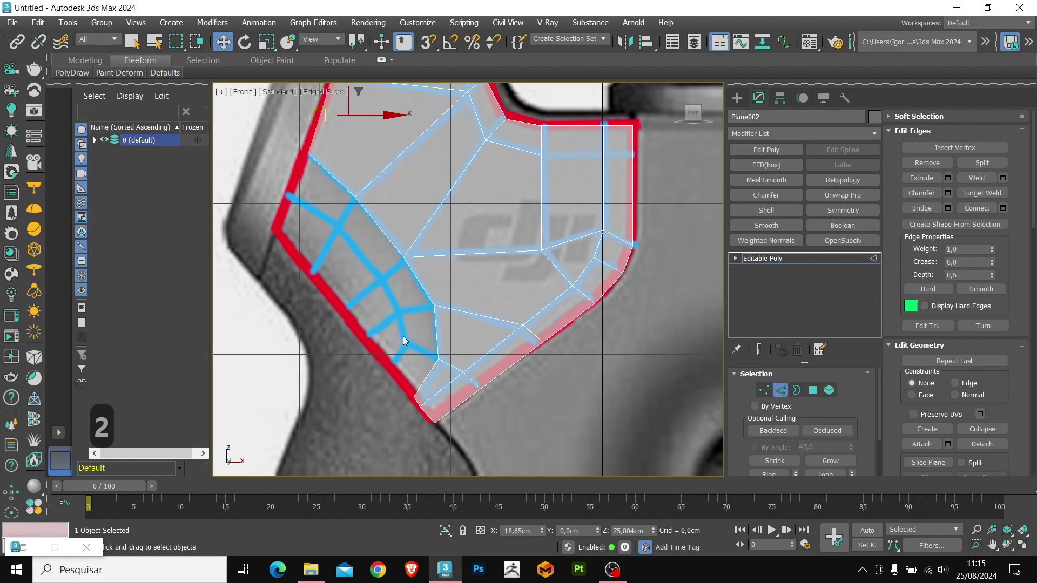
{"action": "left_click", "coordinate": [334, 178]}
{"action": "middle_click_drag", "start_coordinate": [337, 194], "coordinate": [368, 271]}
{"action": "scroll", "coordinate": [370, 274], "scroll_direction": "down", "scroll_amount": 2}
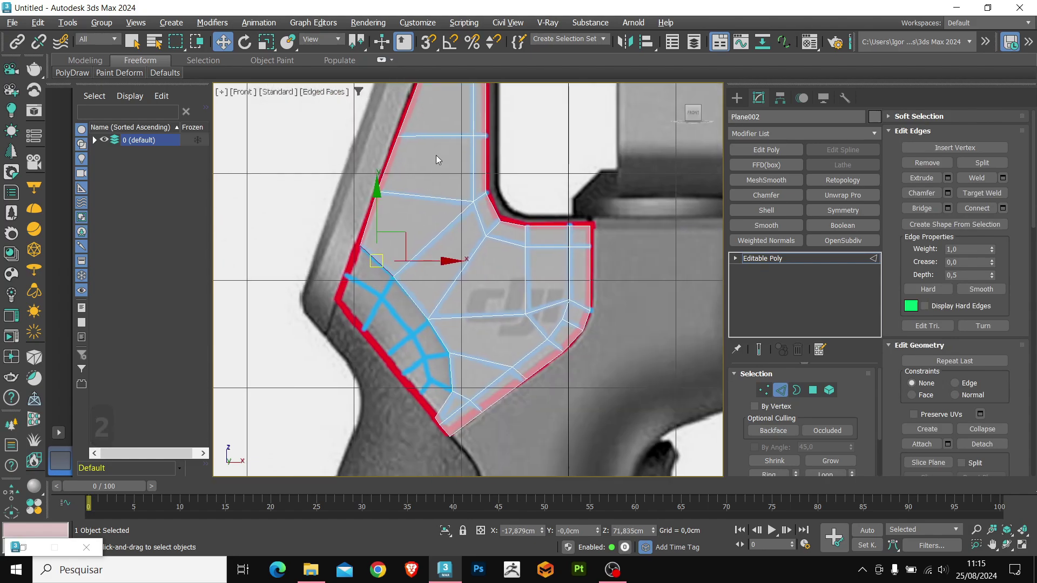
{"action": "middle_click_drag", "start_coordinate": [400, 316], "coordinate": [410, 291]}
{"action": "scroll", "coordinate": [410, 292], "scroll_direction": "up", "scroll_amount": 3}
{"action": "scroll", "coordinate": [383, 196], "scroll_direction": "down", "scroll_amount": 2}
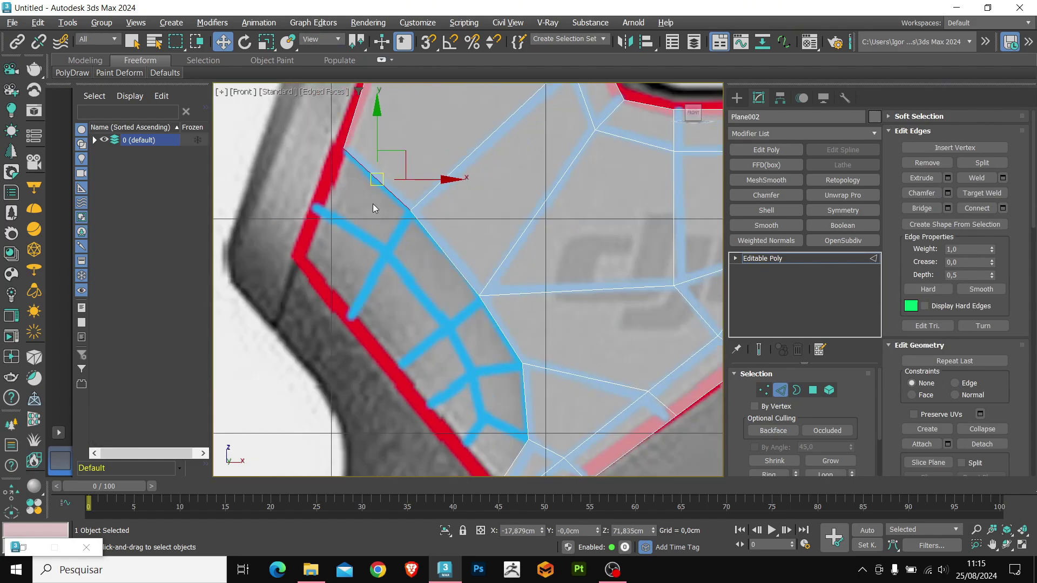
{"action": "left_click", "coordinate": [338, 291]}
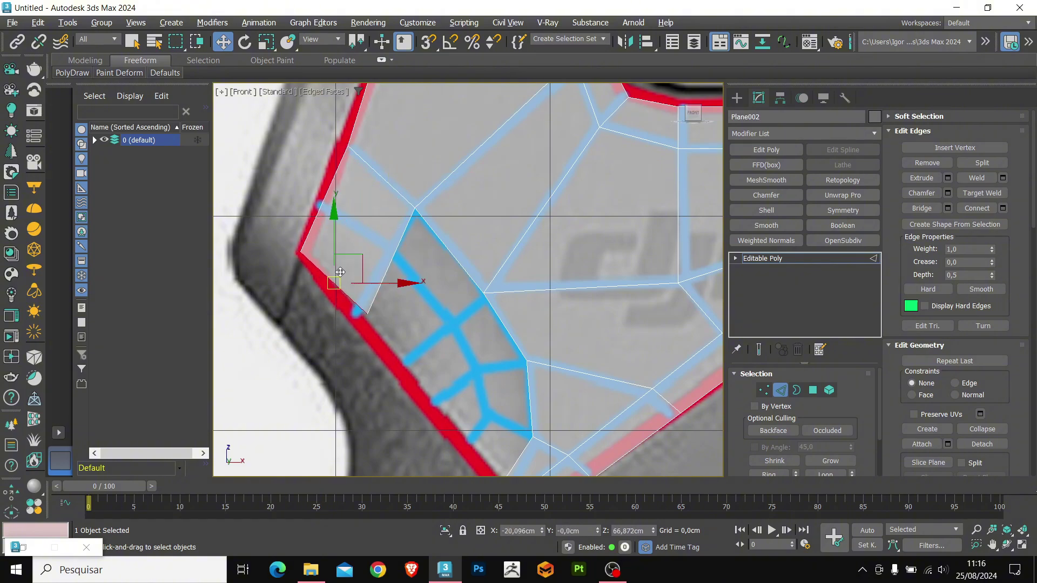
- Move the outline vertex above the new polygon to about X -19.7 cm, Z 73.6 cm on the red outline
{"action": "middle_click_drag", "start_coordinate": [324, 135], "coordinate": [333, 234]}
{"action": "key", "text": "1"}
{"action": "left_click_drag", "start_coordinate": [363, 250], "coordinate": [358, 243]}
{"action": "scroll", "coordinate": [351, 265], "scroll_direction": "down", "scroll_amount": 2}
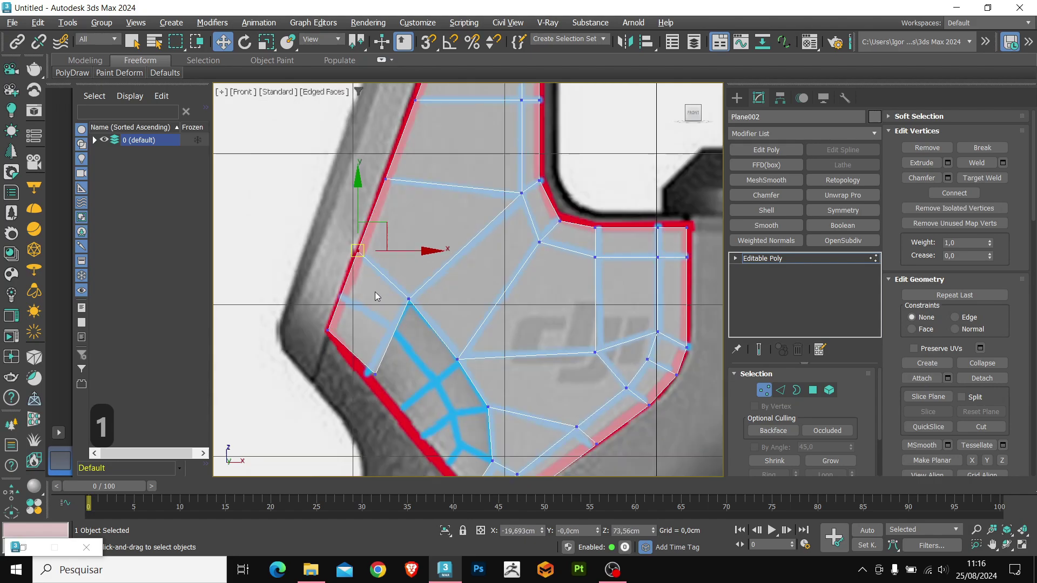
- Adjust the new polygon's lower inner vertex to the end of the short blue guide at the red outline
{"action": "middle_click_drag", "start_coordinate": [377, 299], "coordinate": [389, 268]}
{"action": "scroll", "coordinate": [367, 343], "scroll_direction": "up", "scroll_amount": 4}
{"action": "double_click", "coordinate": [387, 345]}
{"action": "left_click", "coordinate": [385, 347]}
{"action": "scroll", "coordinate": [381, 348], "scroll_direction": "down", "scroll_amount": 2}
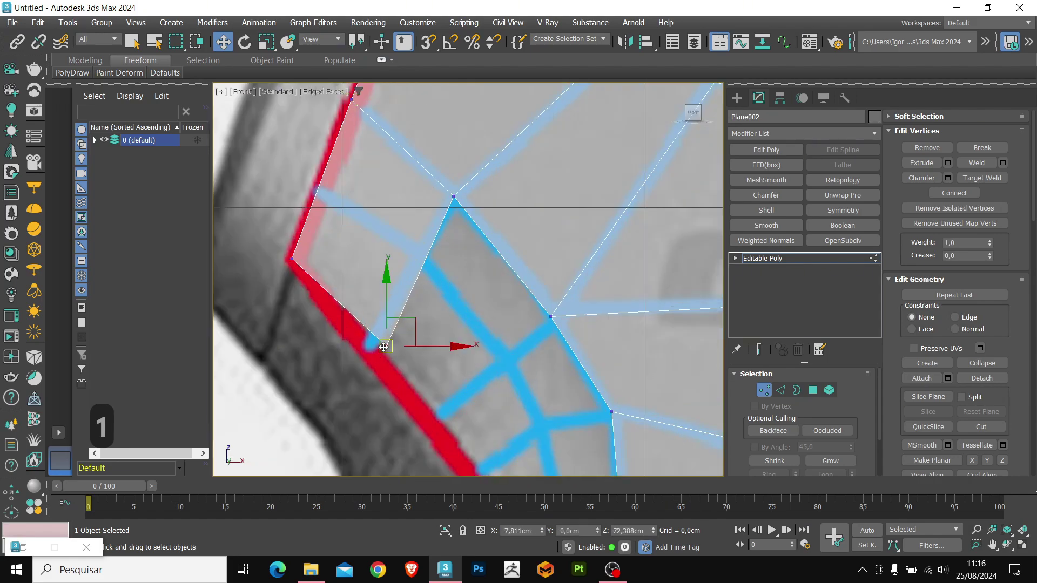
{"action": "scroll", "coordinate": [445, 303], "scroll_direction": "down", "scroll_amount": 1}
- Move the new polygon's lower edge out of the panel plane to about Y 2.3 cm
{"action": "key", "text": "2"}
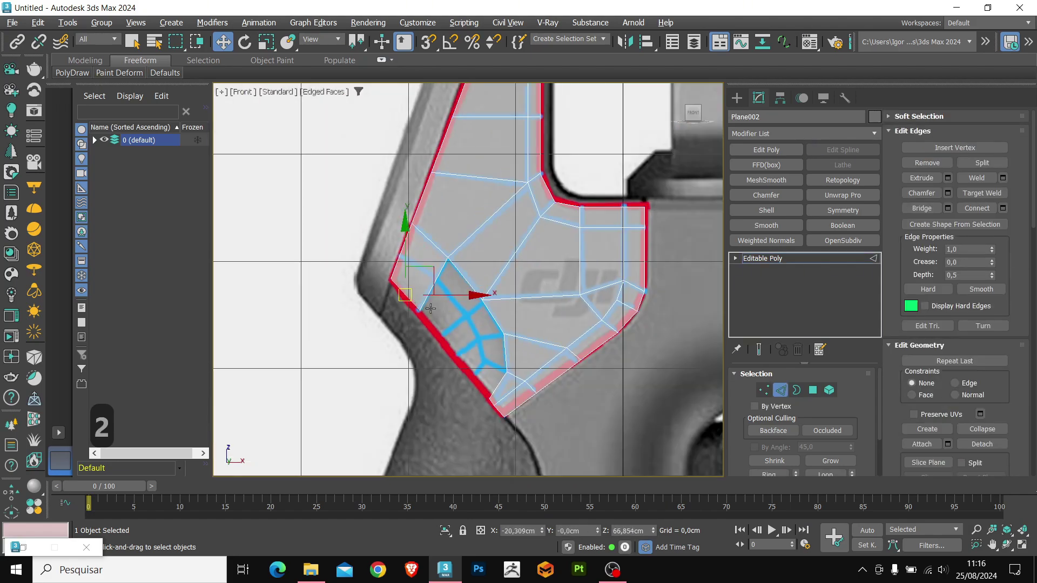
{"action": "middle_click_drag", "start_coordinate": [445, 303], "coordinate": [558, 280], "text": "alt"}
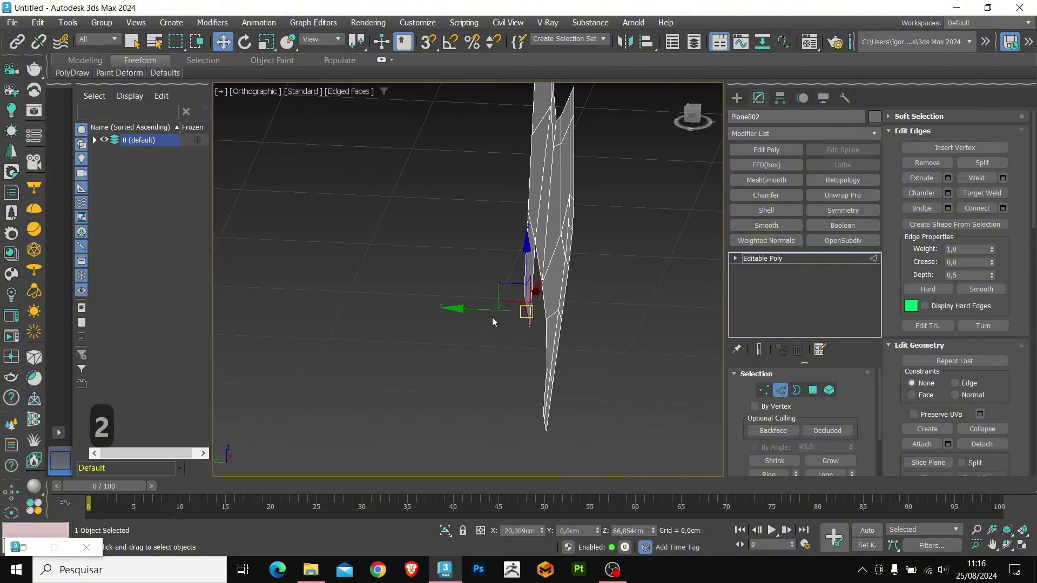
{"action": "left_click_drag", "start_coordinate": [483, 309], "coordinate": [436, 308]}
{"action": "middle_click_drag", "start_coordinate": [518, 264], "coordinate": [464, 330], "text": "alt"}
{"action": "left_click_drag", "start_coordinate": [464, 330], "coordinate": [458, 330]}
{"action": "middle_click_drag", "start_coordinate": [544, 335], "coordinate": [527, 338], "text": "alt"}
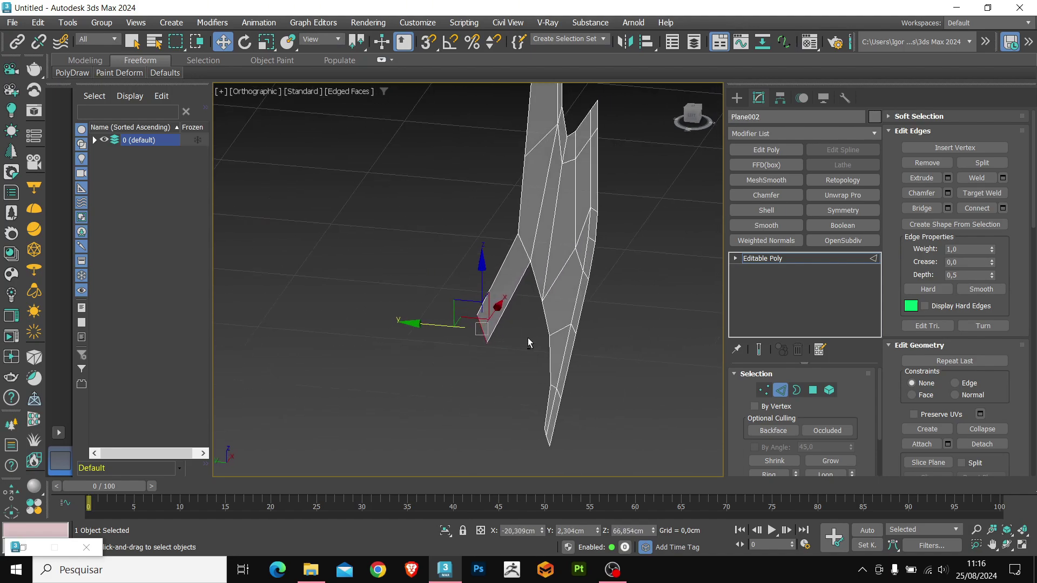
- Try a straight edge loop across the middle of the tilted polygon, inspect it from the side, and undo it
{"action": "scroll", "coordinate": [527, 338], "scroll_direction": "up", "scroll_amount": 5}
{"action": "key", "text": "alt+1"}
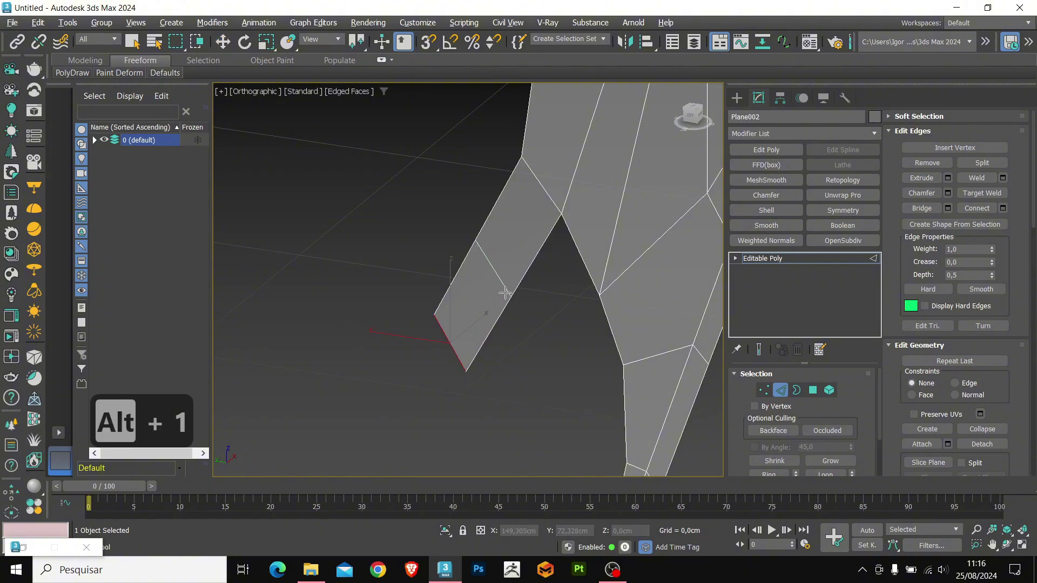
{"action": "left_click", "coordinate": [502, 296]}
{"action": "right_click", "coordinate": [502, 297]}
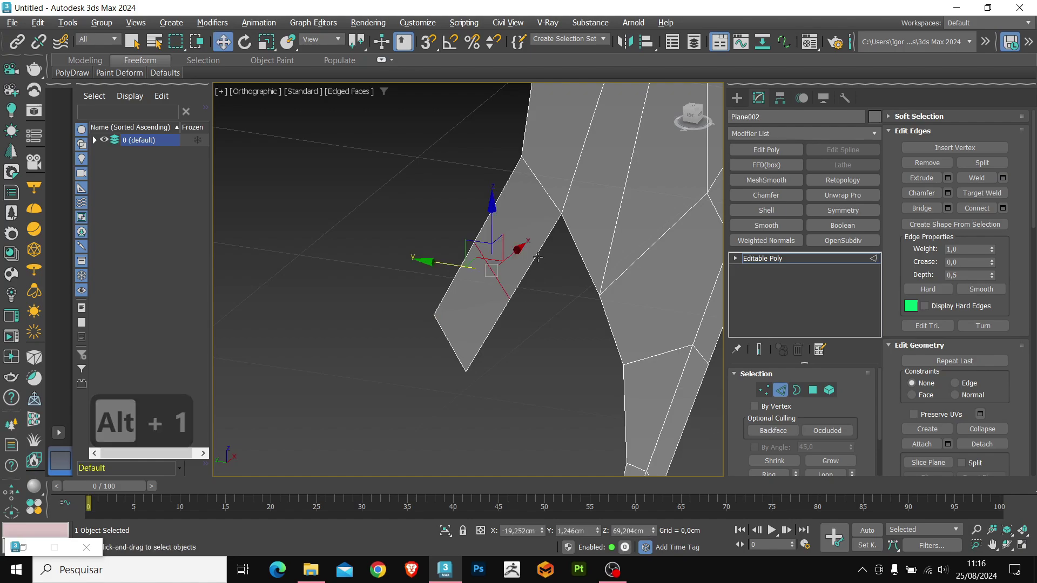
{"action": "middle_click_drag", "start_coordinate": [535, 253], "coordinate": [516, 292], "text": "alt"}
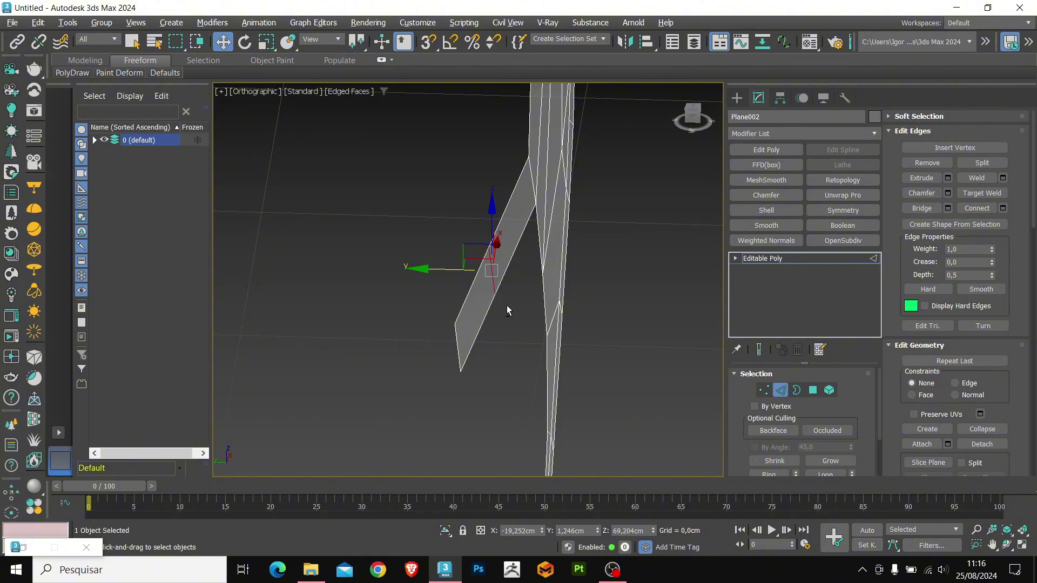
{"action": "middle_click_drag", "start_coordinate": [507, 306], "coordinate": [525, 226], "text": "alt"}
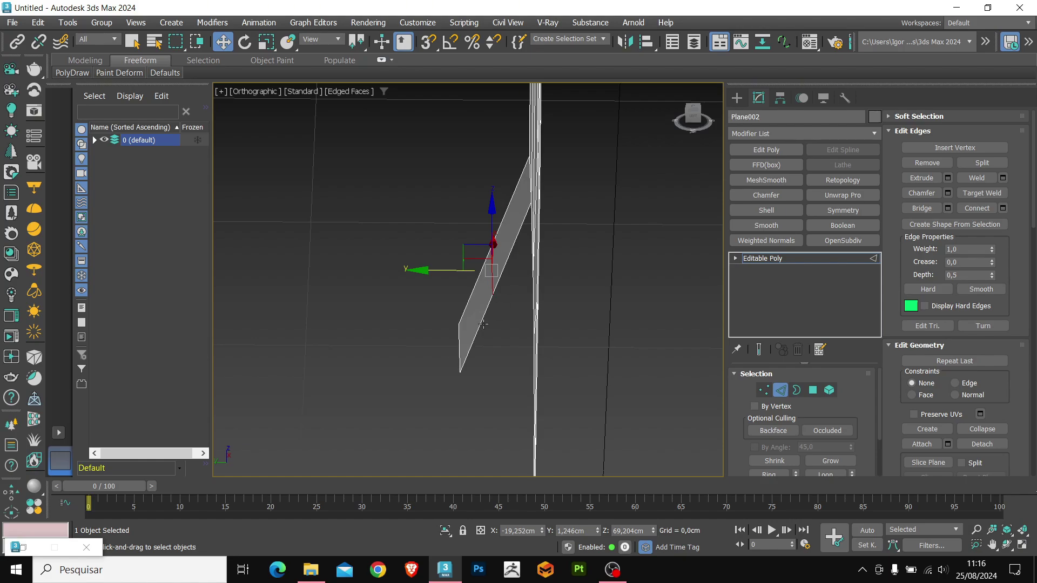
{"action": "middle_click_drag", "start_coordinate": [484, 324], "coordinate": [508, 289], "text": "alt"}
{"action": "key", "text": "ctrl+z"}
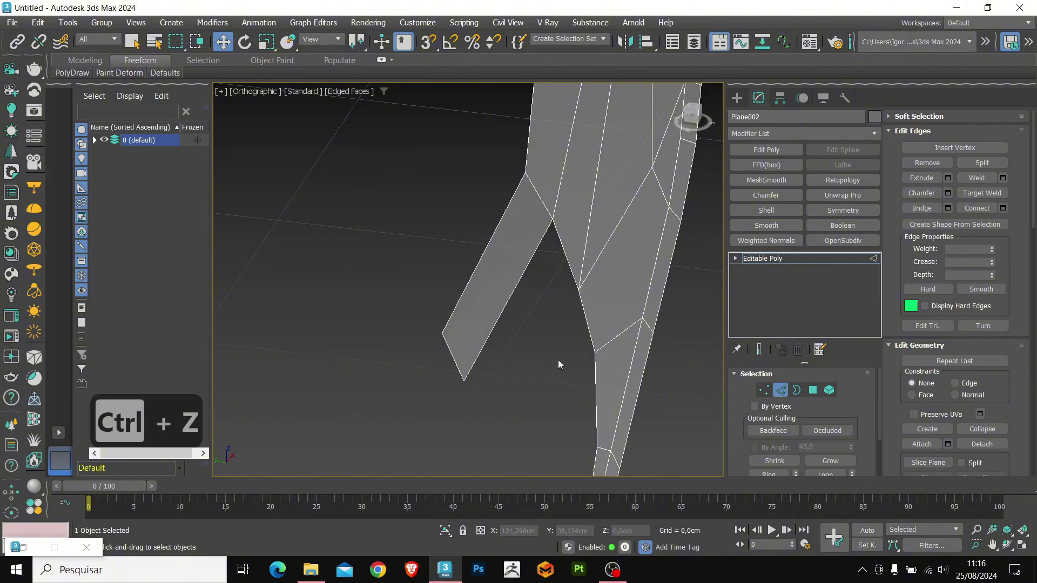
- Try an edge loop that follows the surface curvature across the tilted polygon, compare its profile, and undo it
{"action": "middle_click_drag", "start_coordinate": [558, 363], "coordinate": [542, 330], "text": "alt"}
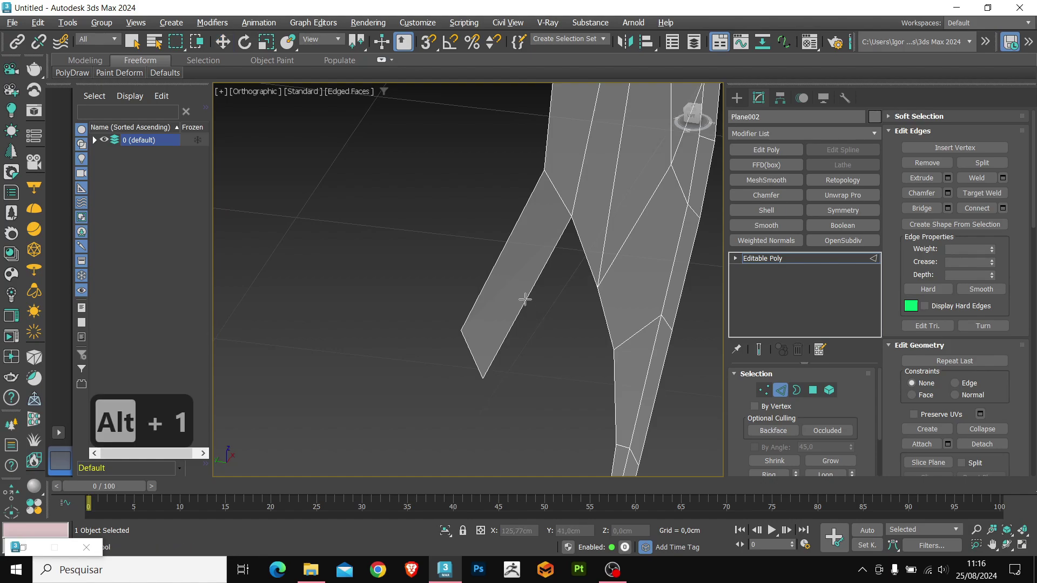
{"action": "key", "text": "alt+1"}
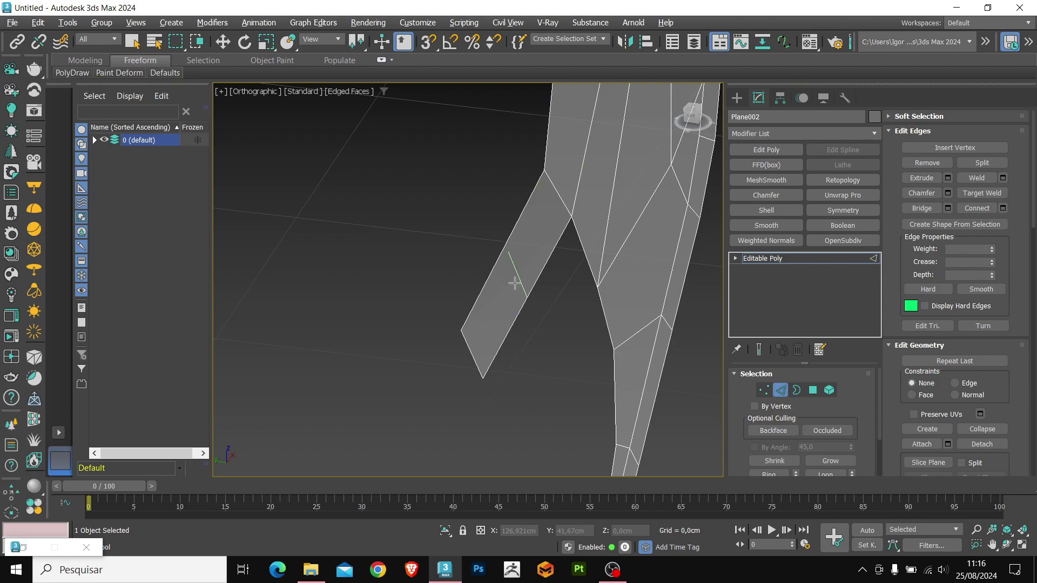
{"action": "left_click", "coordinate": [515, 285]}
{"action": "key", "text": "w"}
{"action": "mouse_move", "coordinate": [566, 338]}
{"action": "middle_mouse_down", "text": "alt"}
{"action": "mouse_move", "coordinate": [592, 335]}
{"action": "mouse_move", "coordinate": [578, 336]}
{"action": "middle_mouse_up", "text": "alt"}
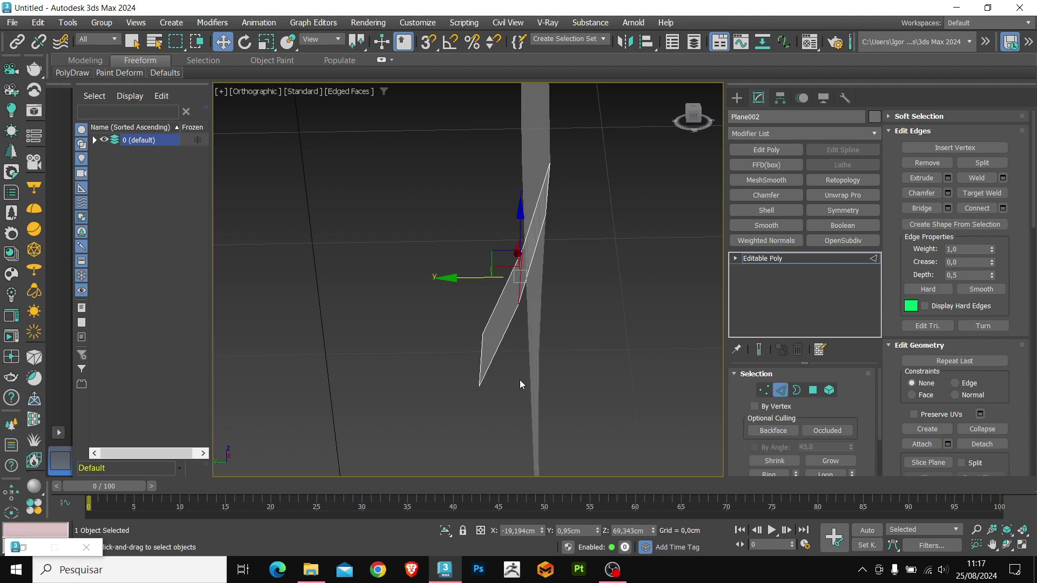
{"action": "middle_click_drag", "start_coordinate": [520, 385], "coordinate": [496, 379], "text": "alt"}
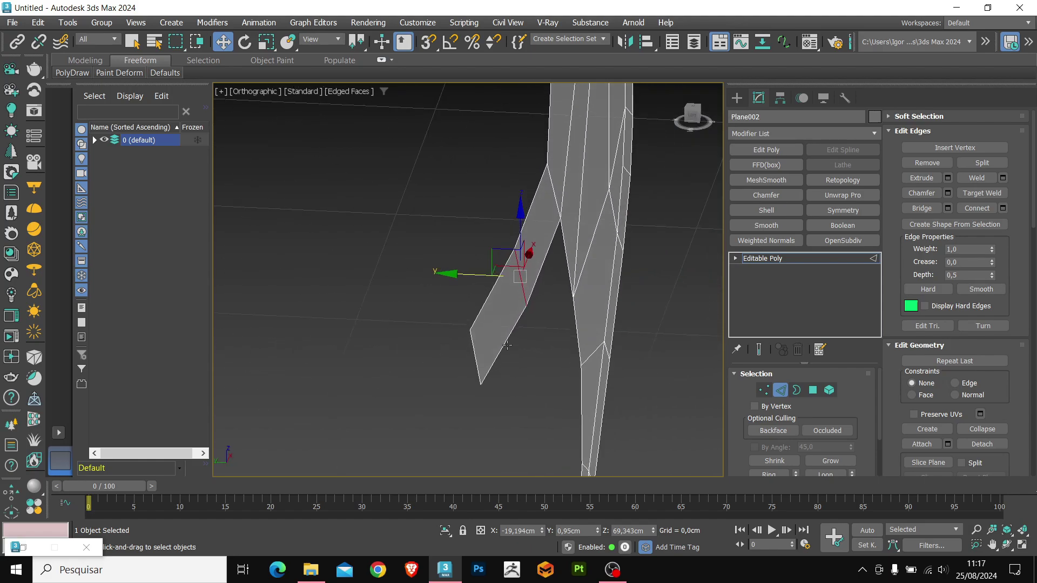
{"action": "key", "text": "ctrl+z"}
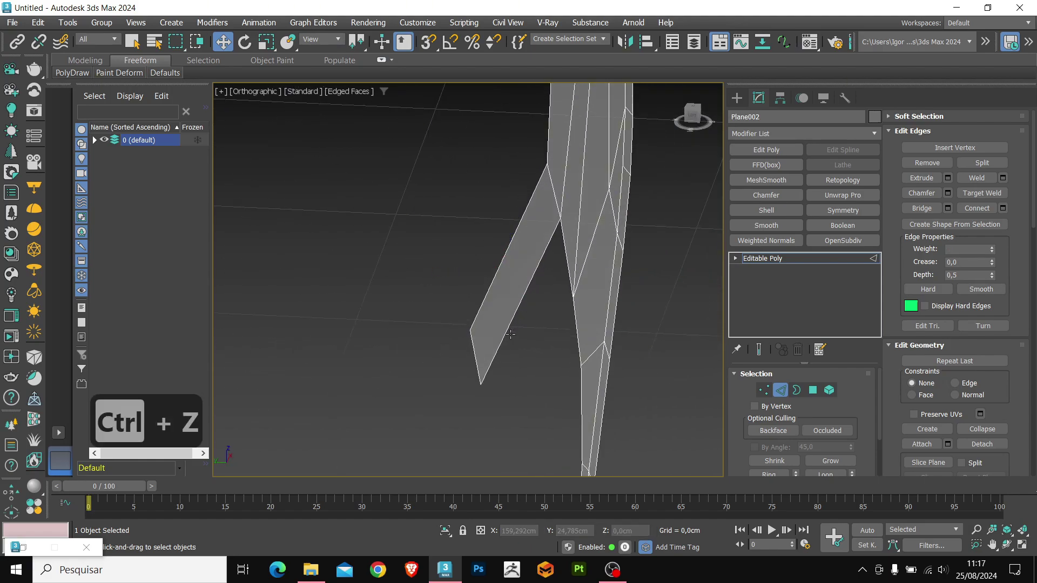
- Insert a curvature-following edge loop across the tilted polygon at about X -19.2 cm, Y 0.95 cm, Z 69.3 cm
{"action": "middle_click_drag", "start_coordinate": [517, 319], "coordinate": [494, 283], "text": "alt"}
{"action": "key", "text": "alt+1"}
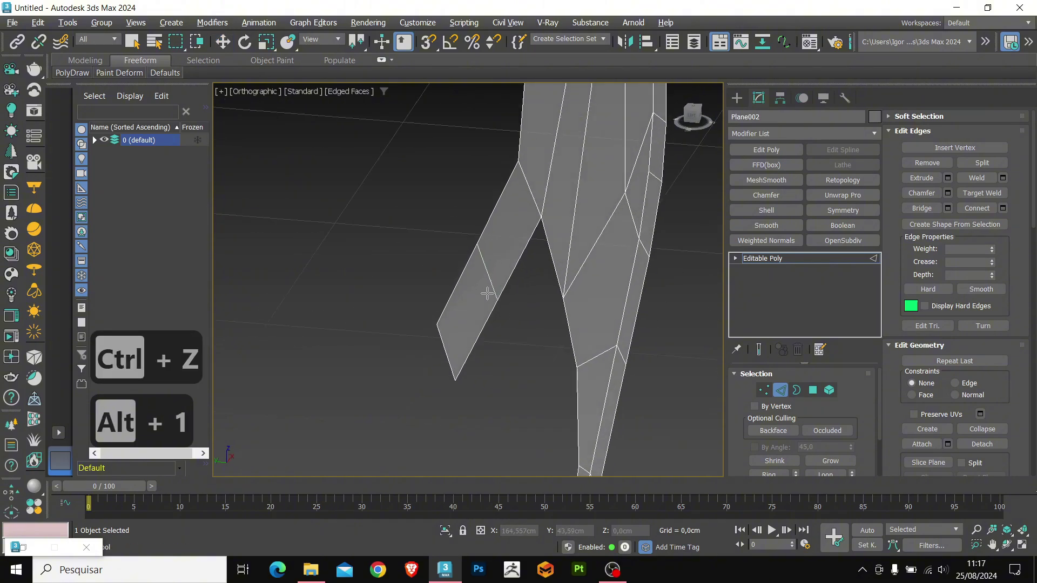
{"action": "left_click", "coordinate": [487, 293]}
{"action": "right_click", "coordinate": [487, 293]}
{"action": "middle_click_drag", "start_coordinate": [489, 353], "coordinate": [511, 216], "text": "alt"}
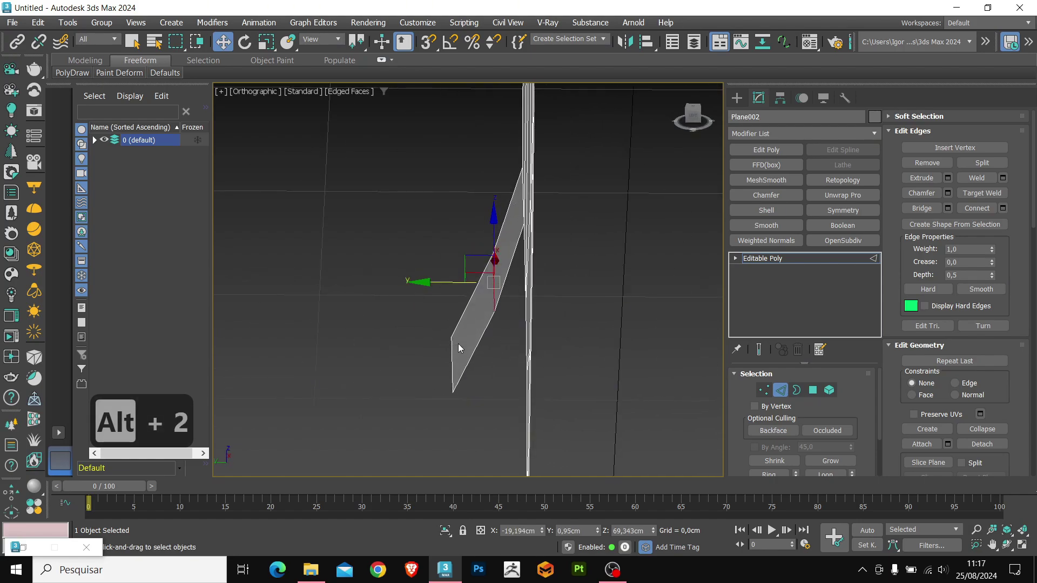
{"action": "middle_click_drag", "start_coordinate": [499, 222], "coordinate": [463, 301], "text": "alt"}
- In the front view, extrude the tilted polygon's lower inner side edge along the red outline to about X -13.2 cm, Z 60.2 cm
{"action": "key", "text": "f"}
{"action": "key", "text": "z"}
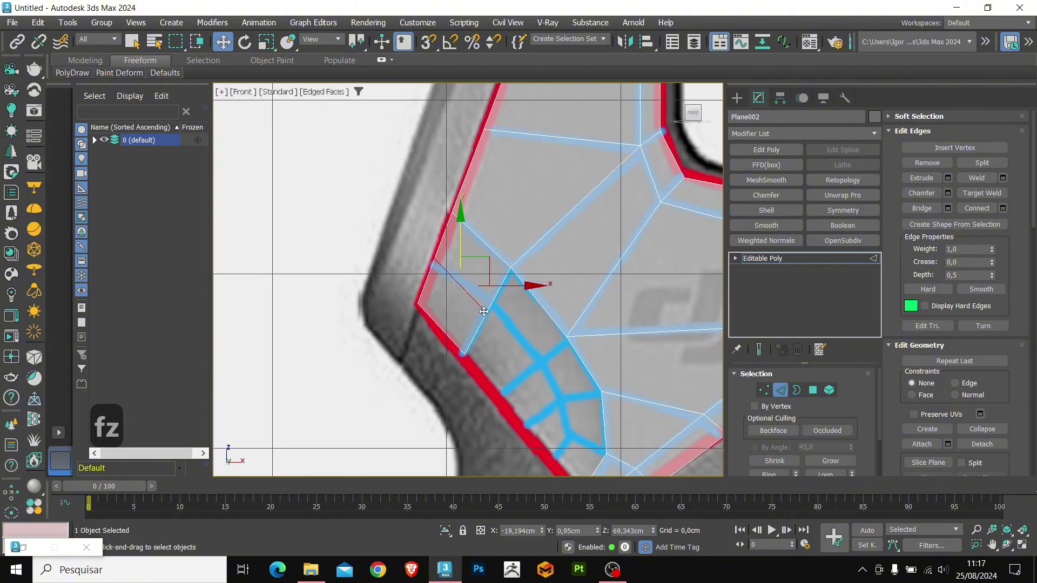
{"action": "key", "text": "g"}
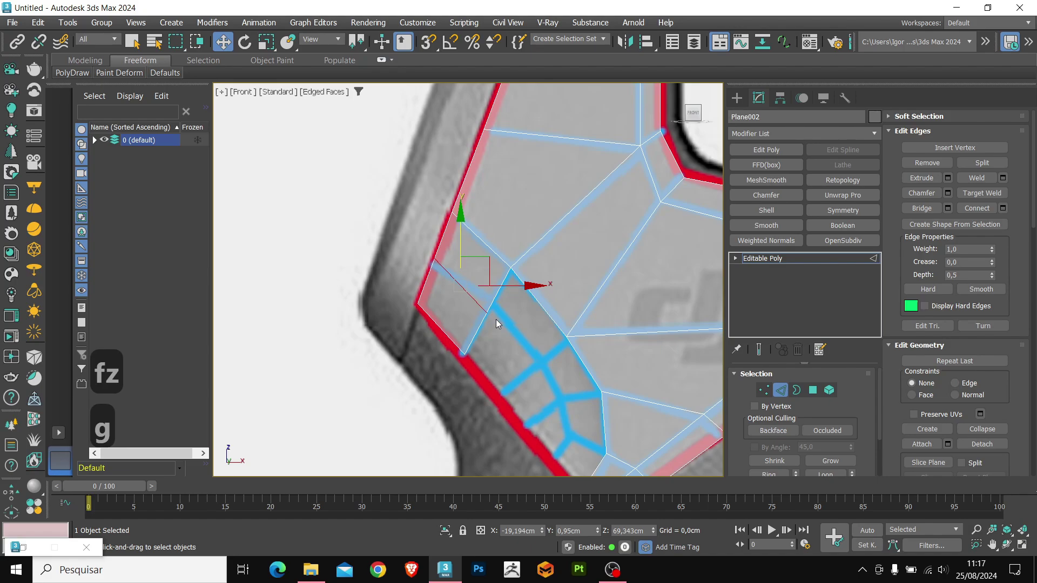
{"action": "middle_click_drag", "start_coordinate": [496, 319], "coordinate": [456, 264]}
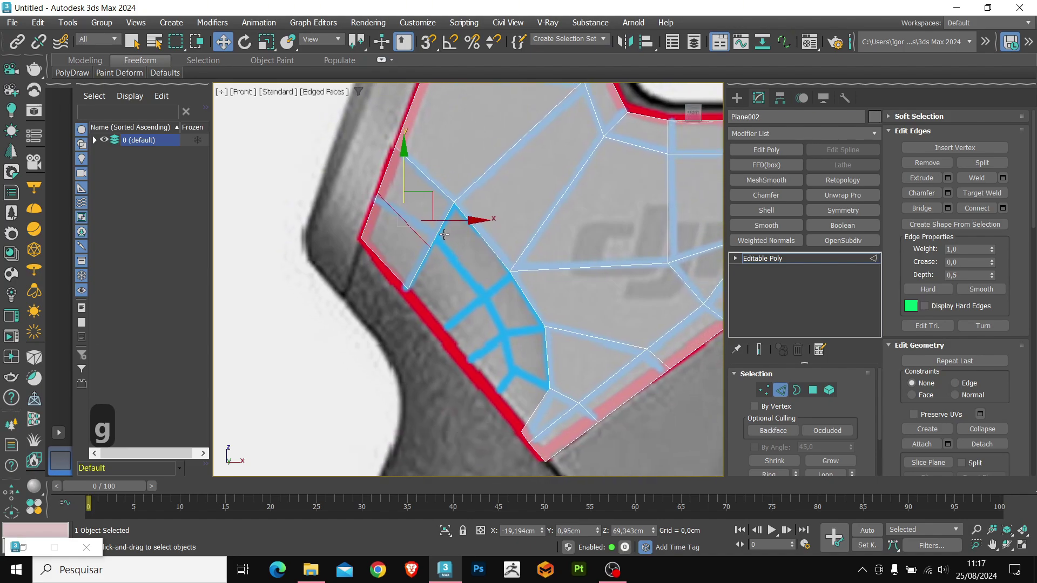
{"action": "left_click", "coordinate": [425, 261]}
{"action": "middle_click_drag", "start_coordinate": [425, 293], "coordinate": [404, 250]}
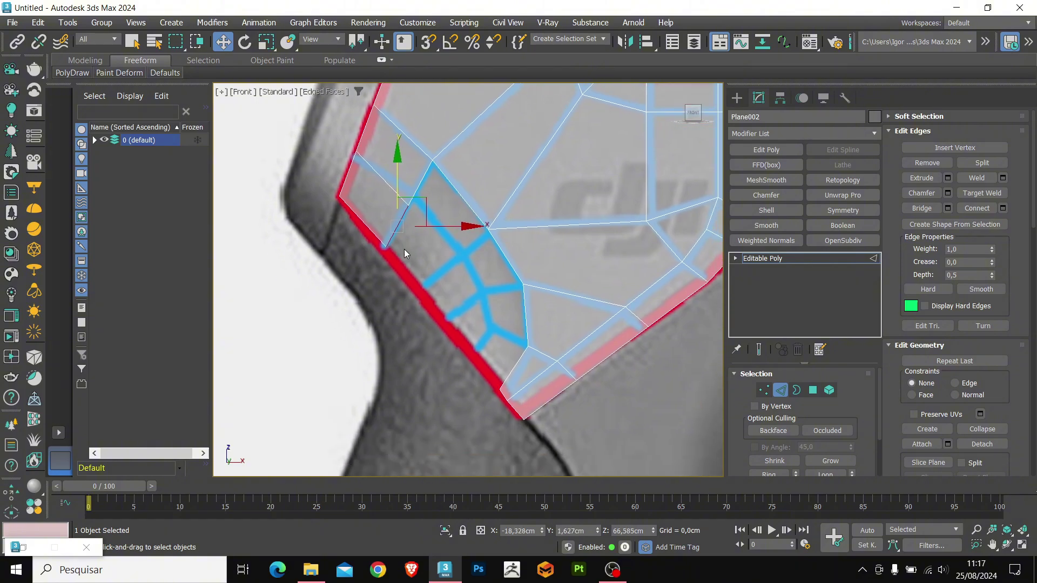
{"action": "left_click_drag", "start_coordinate": [403, 231], "coordinate": [490, 340], "text": "shift"}
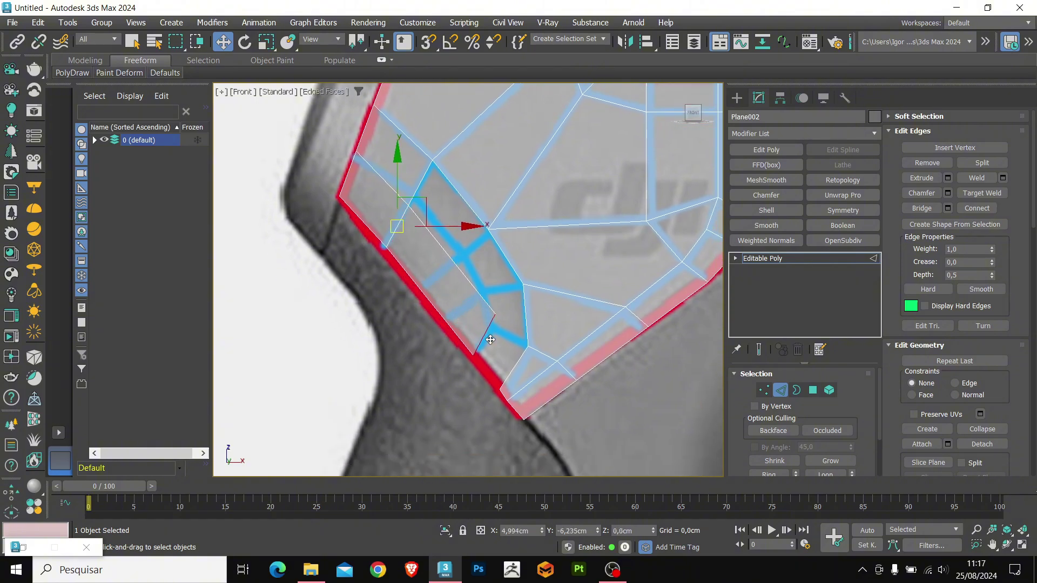
{"action": "left_click", "coordinate": [492, 342]}
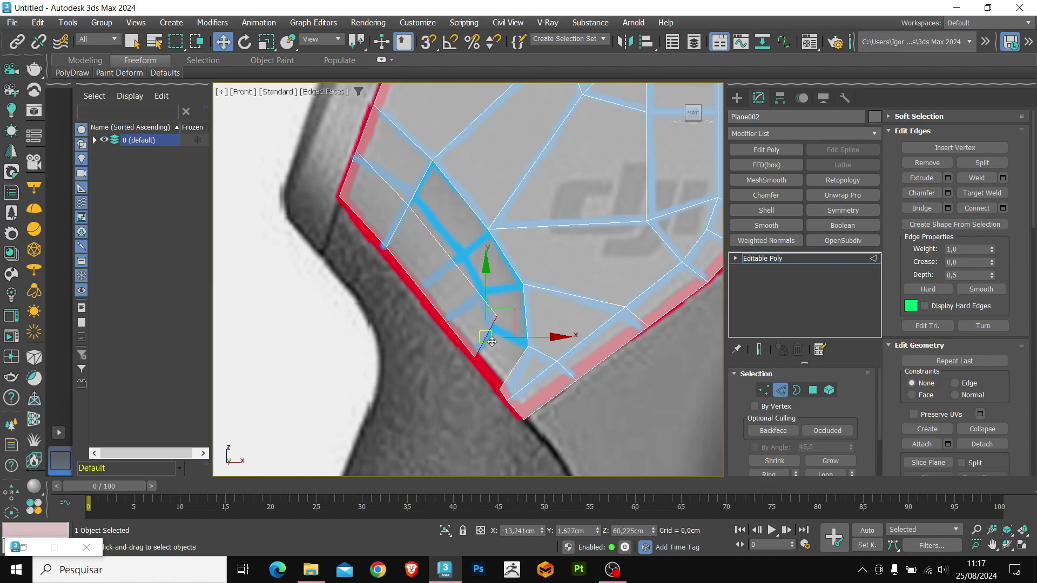
- Test the Connect slide value on the lower strip's two long edges, and connect them with two segments at slide 0
{"action": "middle_click_drag", "start_coordinate": [456, 309], "coordinate": [478, 336]}
{"action": "left_click", "coordinate": [465, 286]}
{"action": "left_click", "coordinate": [444, 326], "text": "ctrl"}
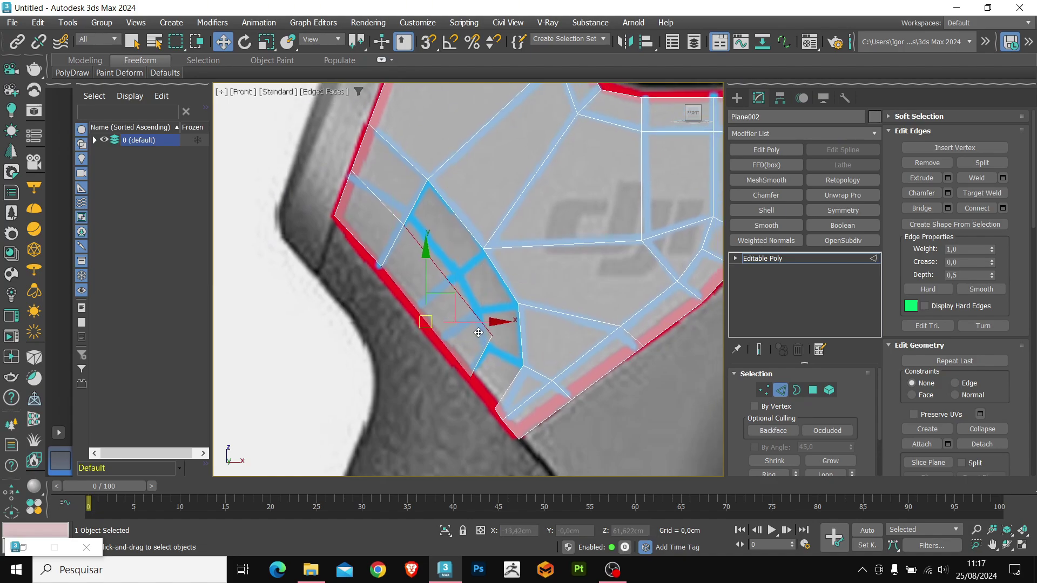
{"action": "key", "text": "ctrl+c"}
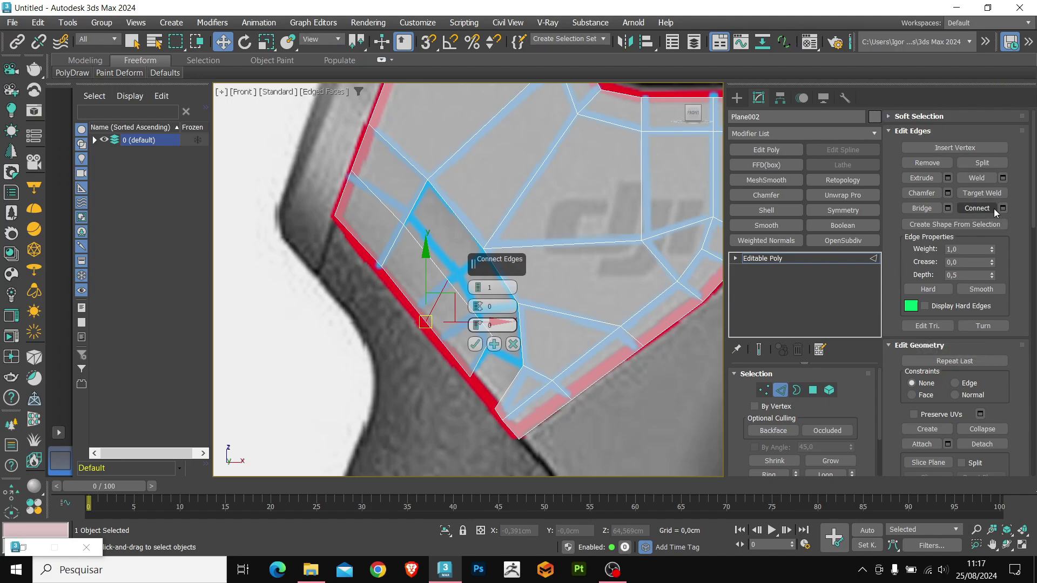
{"action": "left_click", "coordinate": [512, 344]}
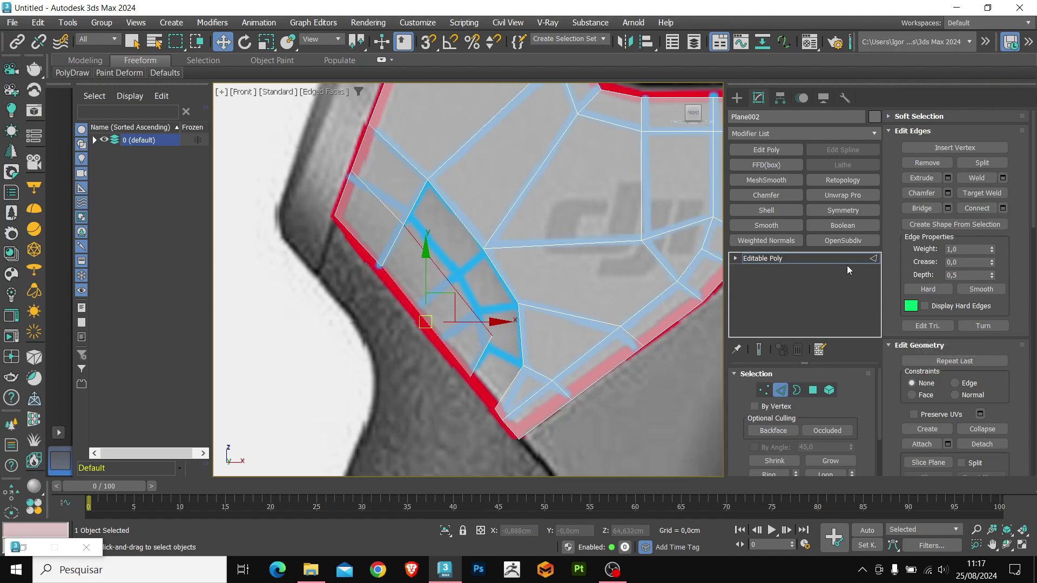
{"action": "left_click", "coordinate": [1002, 209]}
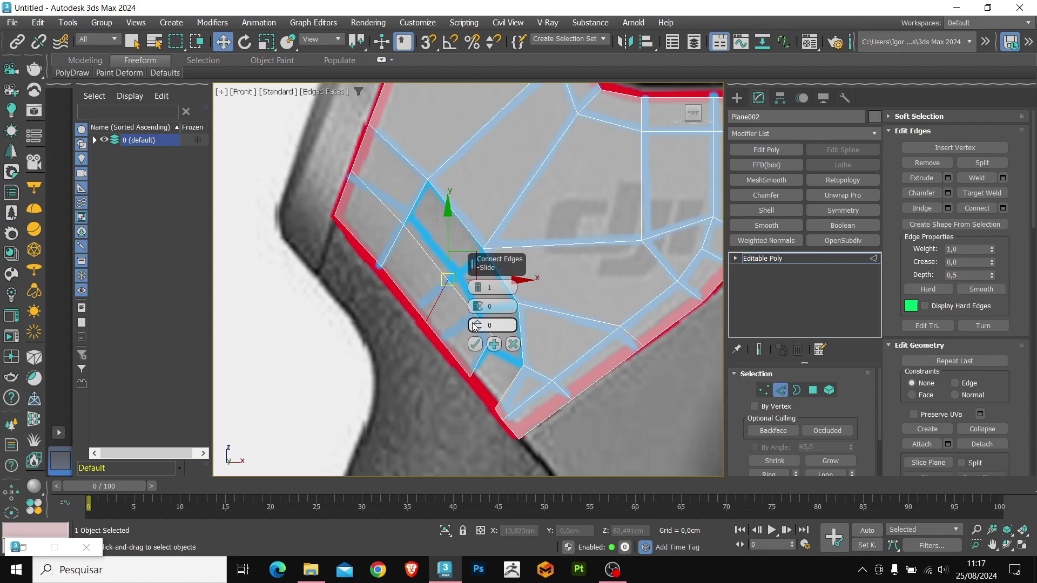
{"action": "left_click_drag", "start_coordinate": [474, 327], "coordinate": [463, 225]}
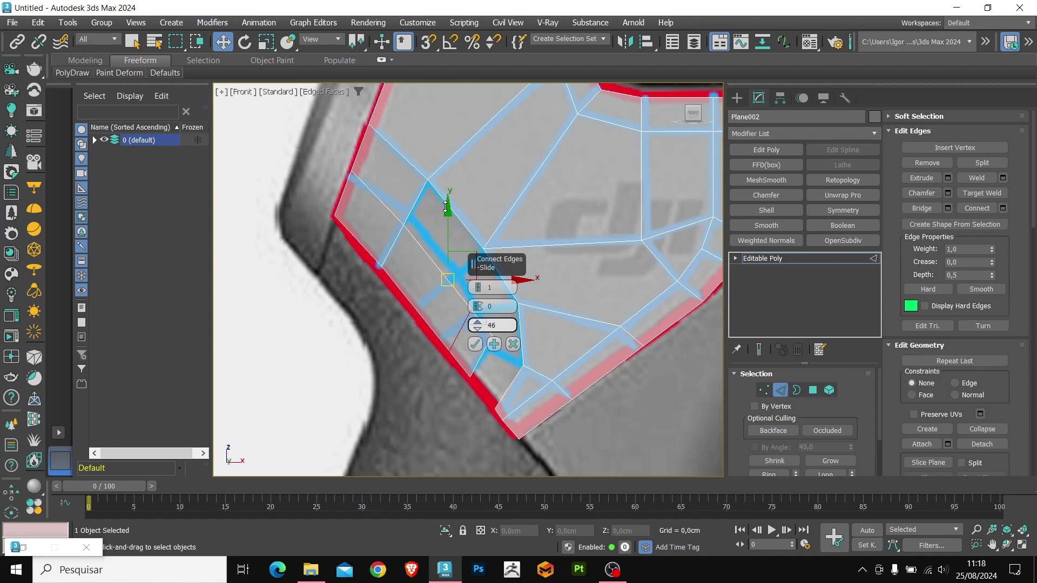
{"action": "left_click_drag", "start_coordinate": [439, 237], "coordinate": [475, 325]}
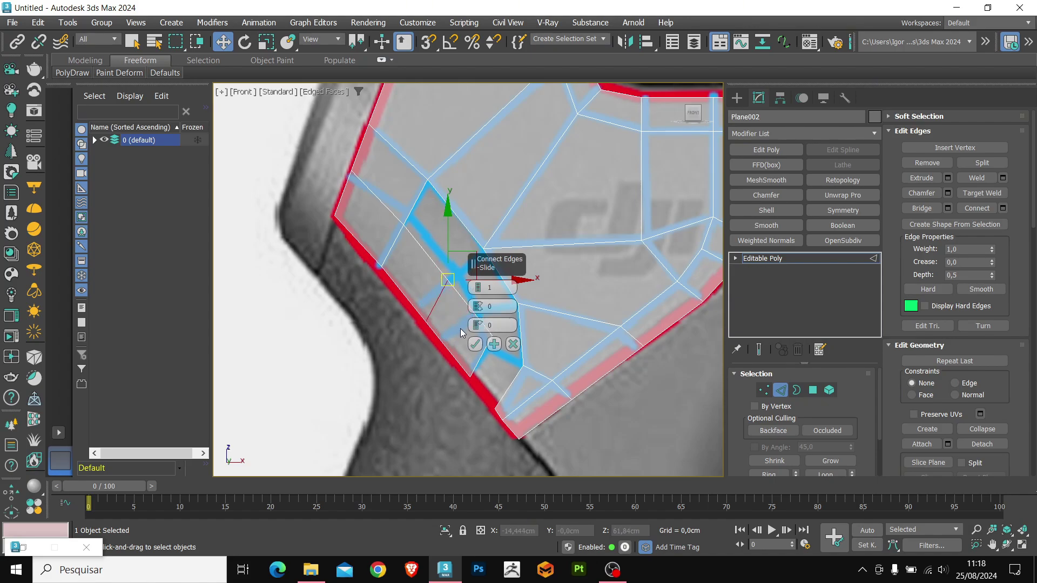
{"action": "left_click", "coordinate": [474, 344]}
{"action": "middle_click_drag", "start_coordinate": [450, 323], "coordinate": [457, 338]}
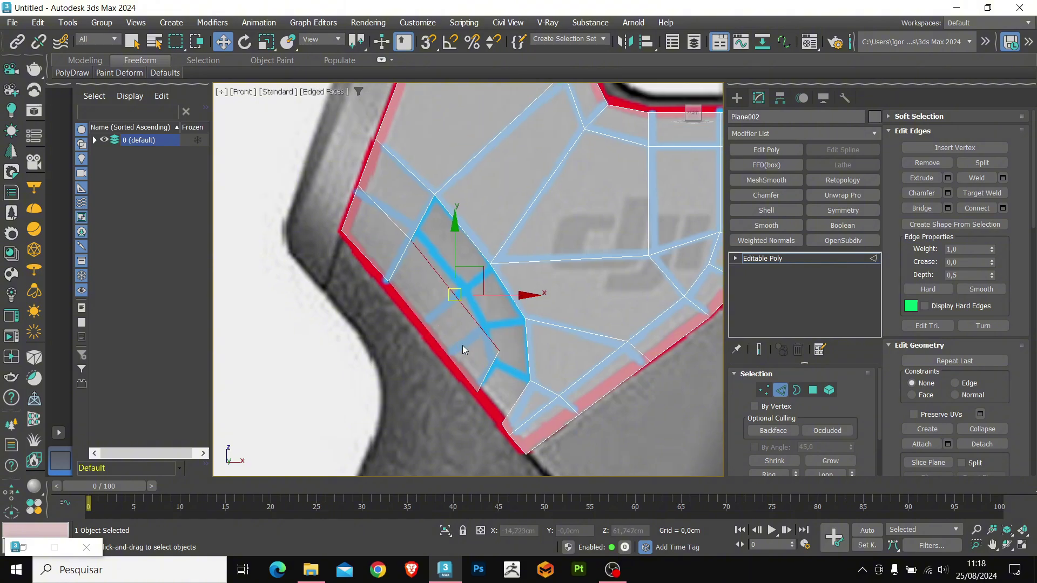
{"action": "key", "text": "ctrl+c"}
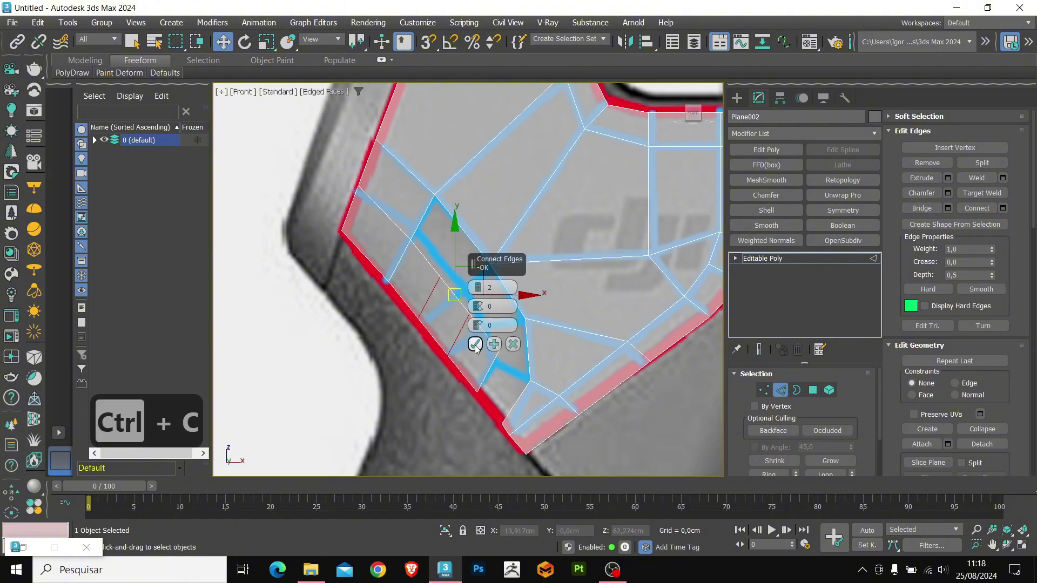
{"action": "left_click", "coordinate": [475, 344]}
- Move the lower strip's inner vertices onto the blue guide intersections, following the curved inner guide line
{"action": "key", "text": "1"}
{"action": "scroll", "coordinate": [478, 351], "scroll_direction": "up", "scroll_amount": 2}
{"action": "left_click", "coordinate": [466, 310]}
{"action": "left_click_drag", "start_coordinate": [468, 315], "coordinate": [485, 333]}
{"action": "left_click", "coordinate": [495, 348]}
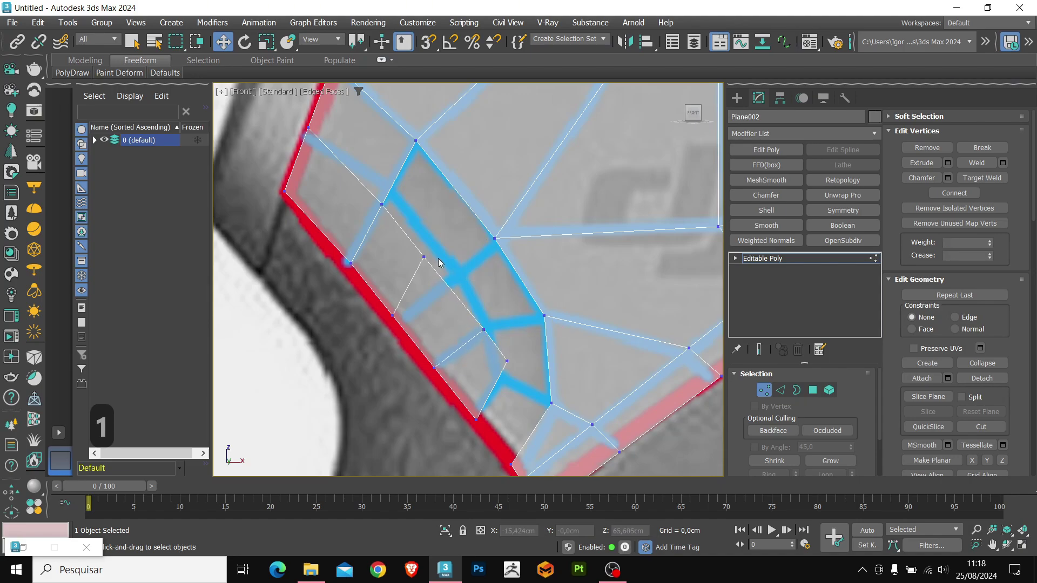
{"action": "left_click_drag", "start_coordinate": [428, 258], "coordinate": [463, 277]}
{"action": "left_click", "coordinate": [485, 331]}
{"action": "left_click", "coordinate": [506, 360]}
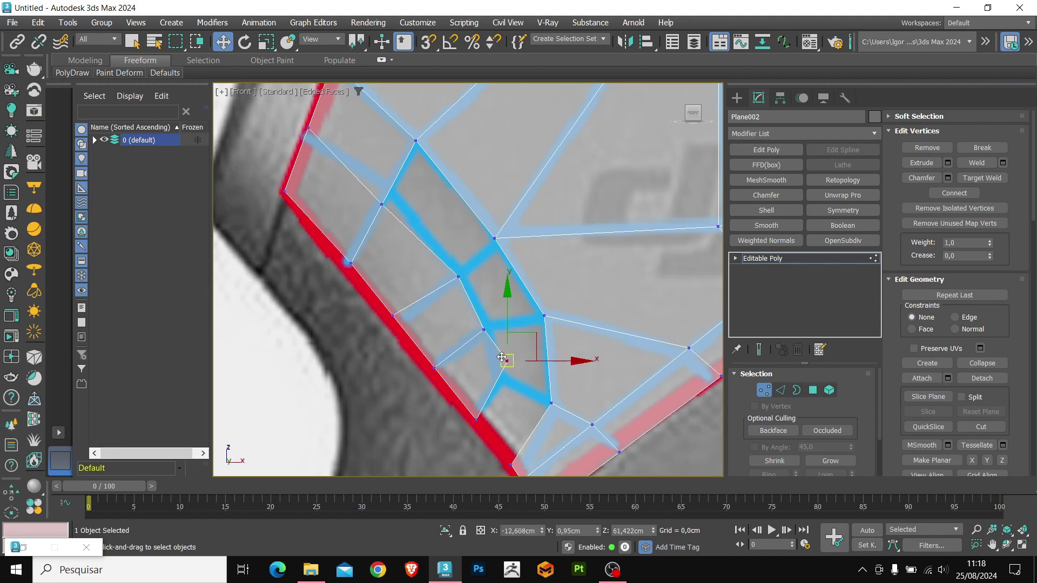
{"action": "left_click_drag", "start_coordinate": [506, 361], "coordinate": [513, 390]}
- From an angled view, slide the strip's inner vertices along their crossing edges toward the outline, and undo the last slide
{"action": "scroll", "coordinate": [508, 391], "scroll_direction": "down", "scroll_amount": 5}
{"action": "middle_click_drag", "start_coordinate": [508, 391], "coordinate": [480, 315], "text": "alt"}
{"action": "left_click", "coordinate": [505, 339]}
{"action": "middle_click_drag", "start_coordinate": [519, 380], "coordinate": [528, 335]}
{"action": "key", "text": "alt+2"}
{"action": "left_click", "coordinate": [505, 344]}
{"action": "key", "text": "alt+2"}
{"action": "scroll", "coordinate": [509, 328], "scroll_direction": "down", "scroll_amount": 2}
{"action": "key", "text": "ctrl+z"}
{"action": "key", "text": "f"}
{"action": "key", "text": "z"}
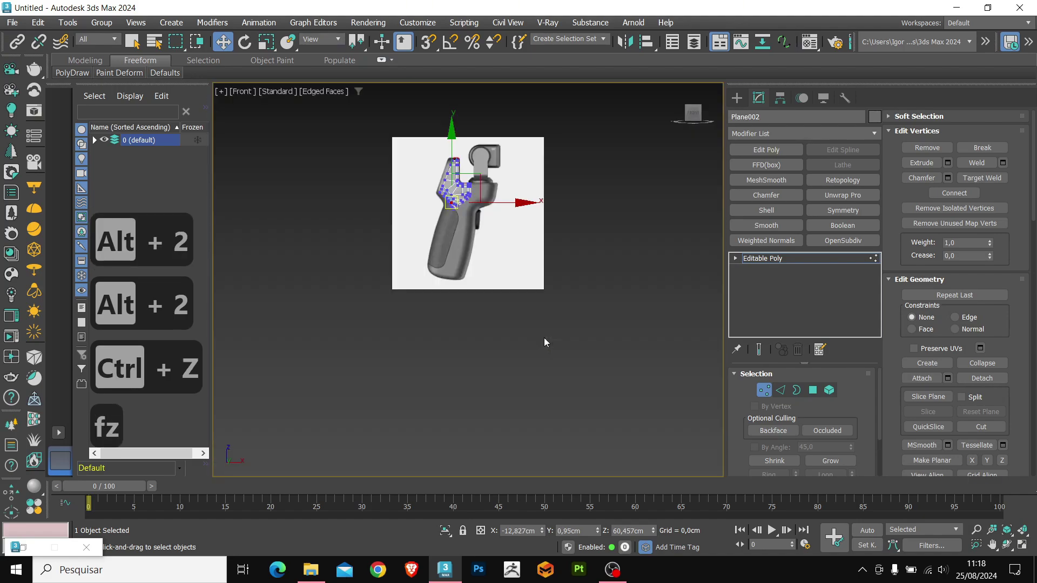
- In the front view, realign the strip's inner vertices with the blue guides, placing the middle one at about X -13.5 cm, Z 62.8 cm
{"action": "scroll", "coordinate": [543, 338], "scroll_direction": "up", "scroll_amount": 8}
{"action": "middle_click_drag", "start_coordinate": [395, 420], "coordinate": [442, 280]}
{"action": "left_click", "coordinate": [420, 285]}
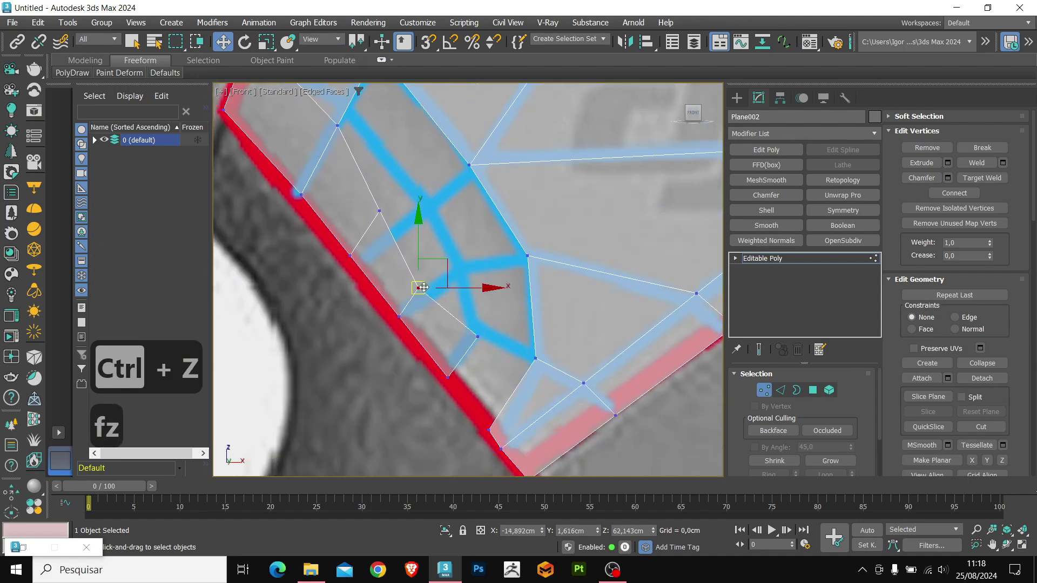
{"action": "scroll", "coordinate": [479, 315], "scroll_direction": "down", "scroll_amount": 2}
{"action": "left_click_drag", "start_coordinate": [448, 301], "coordinate": [476, 288]}
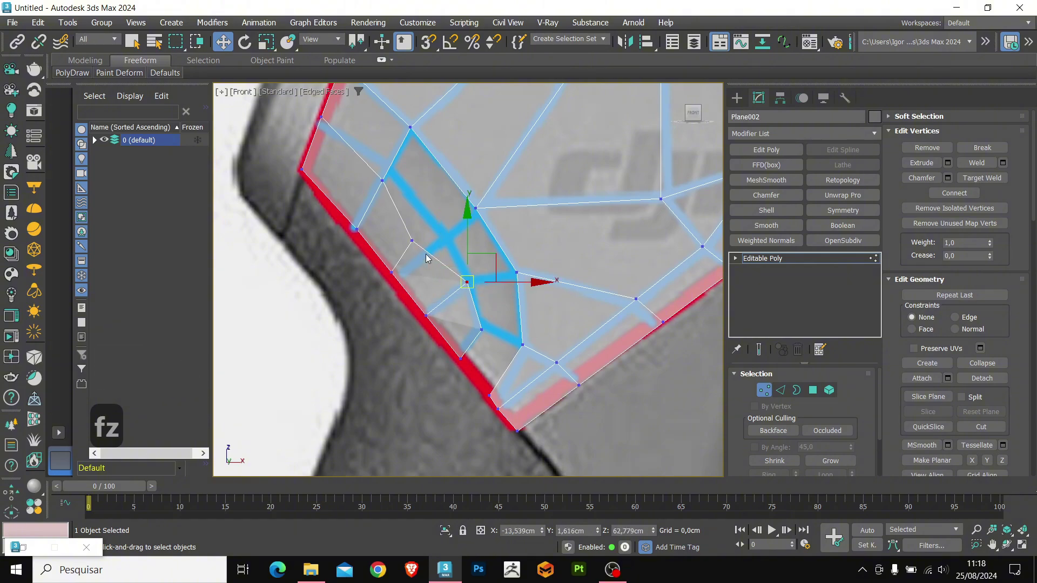
{"action": "left_click_drag", "start_coordinate": [413, 242], "coordinate": [436, 239]}
{"action": "left_click_drag", "start_coordinate": [383, 181], "coordinate": [386, 165]}
{"action": "left_click", "coordinate": [321, 117]}
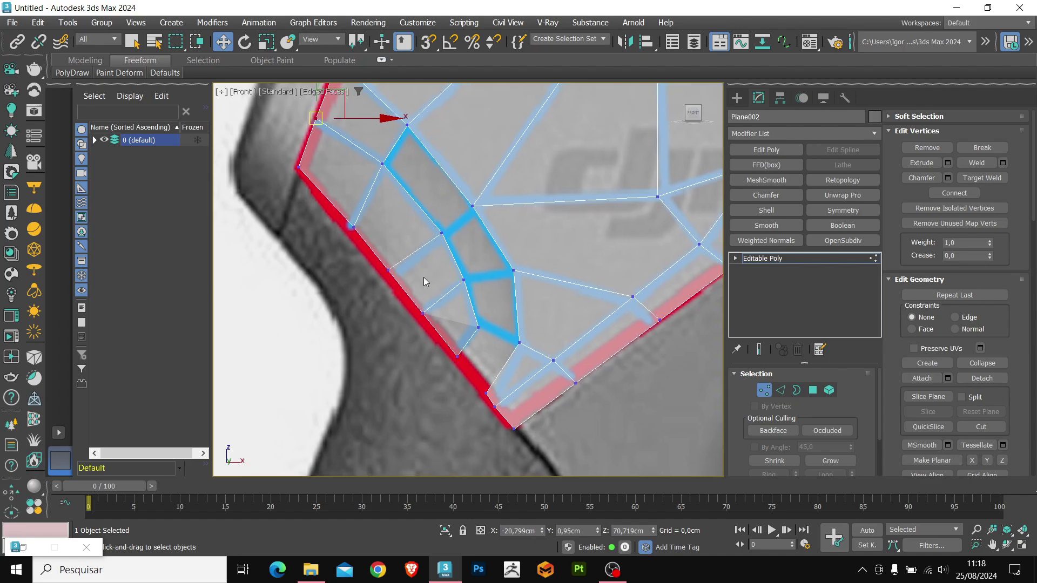
- Bridge the strip's lower end edge to the facing edge of the panel's bottom tip
{"action": "key", "text": "2"}
{"action": "left_click", "coordinate": [483, 346]}
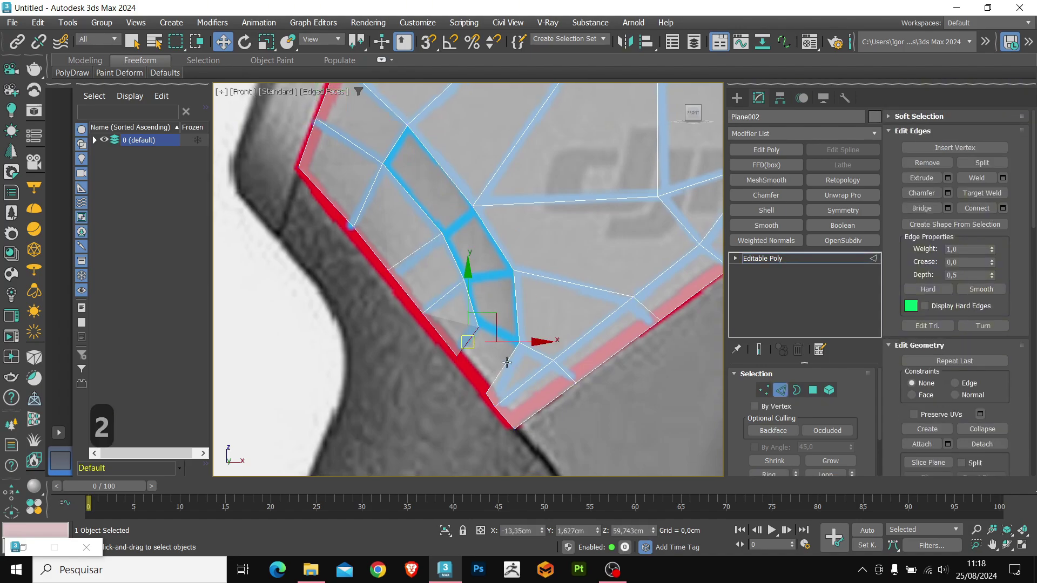
{"action": "left_click", "coordinate": [507, 362]}
{"action": "key", "text": "ctrl+b"}
{"action": "key", "text": "Return"}
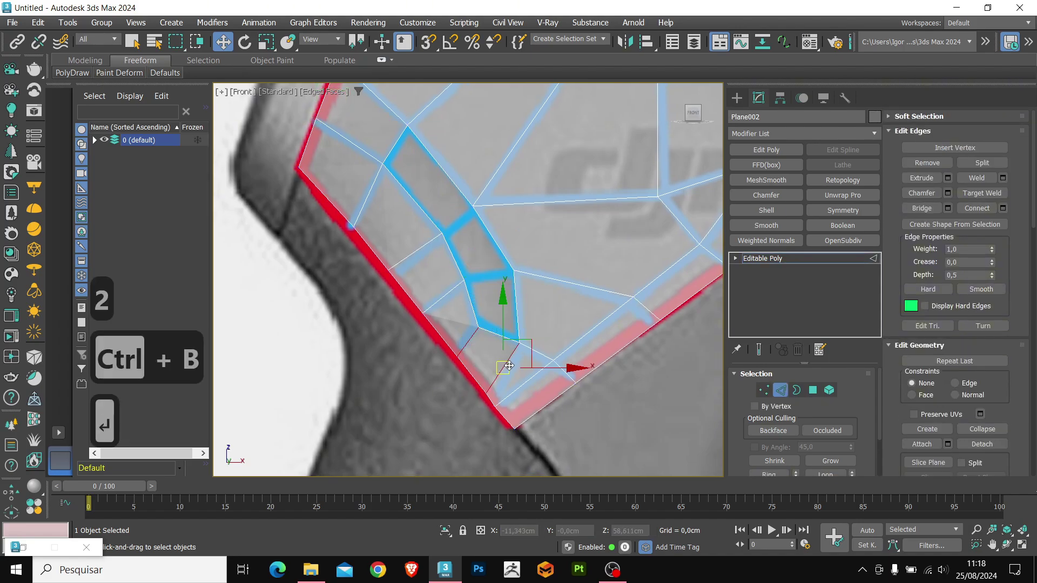
{"action": "middle_click_drag", "start_coordinate": [510, 365], "coordinate": [520, 387]}
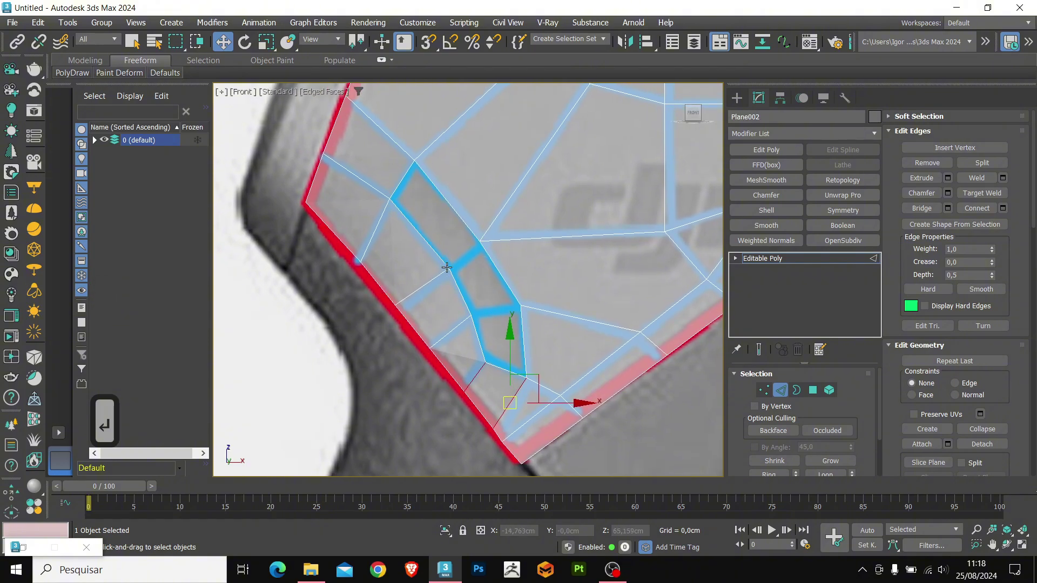
- Bridge the two long sides of the enclosed gap between strip and panel with one segment, excluding the gap's short end edges
{"action": "key", "text": "3"}
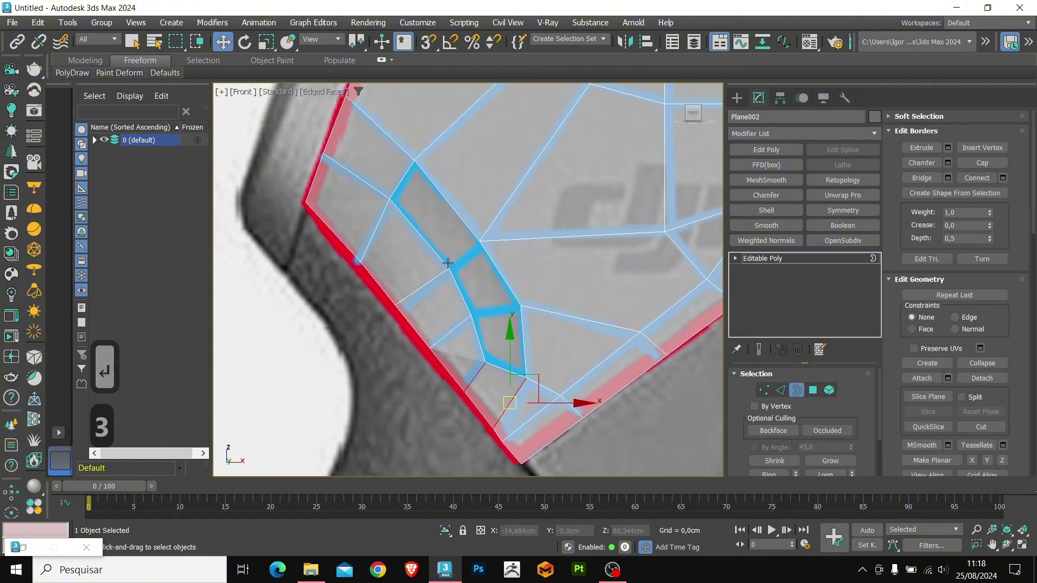
{"action": "left_click", "coordinate": [381, 220]}
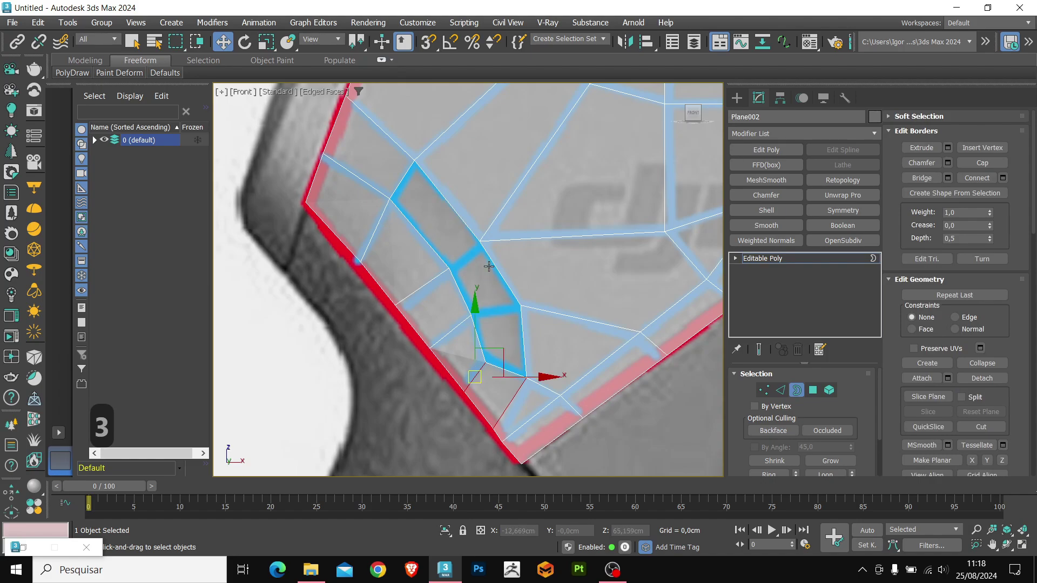
{"action": "key", "text": "2"}
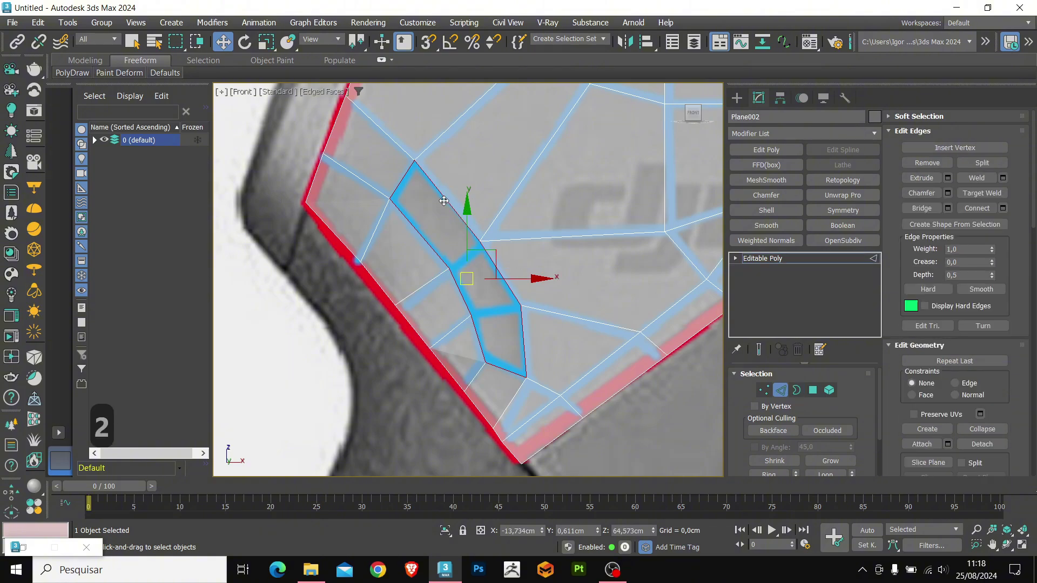
{"action": "left_click", "coordinate": [504, 375]}
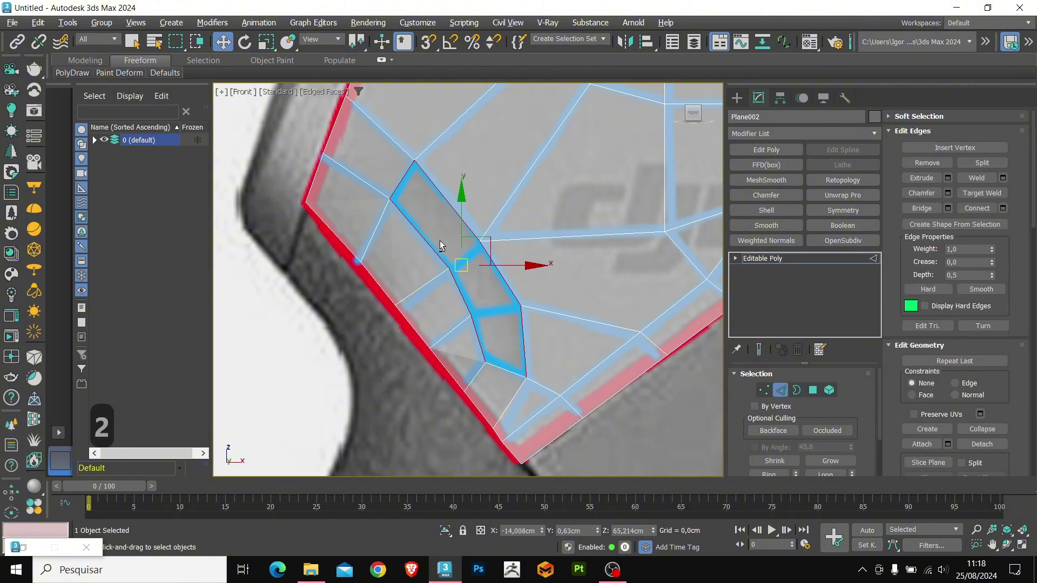
{"action": "left_click", "coordinate": [403, 185], "text": "alt"}
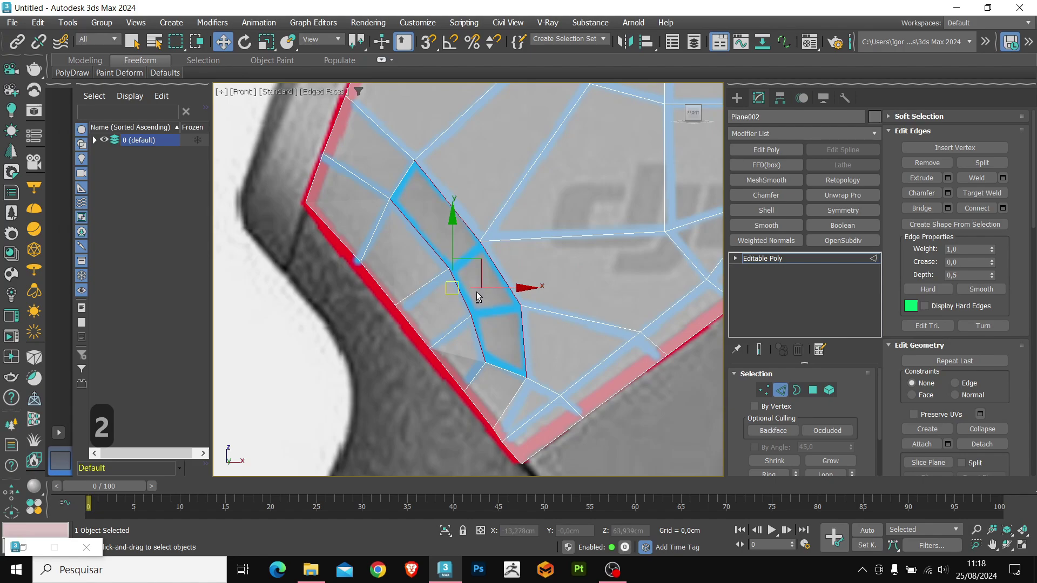
{"action": "key", "text": "ctrl+b"}
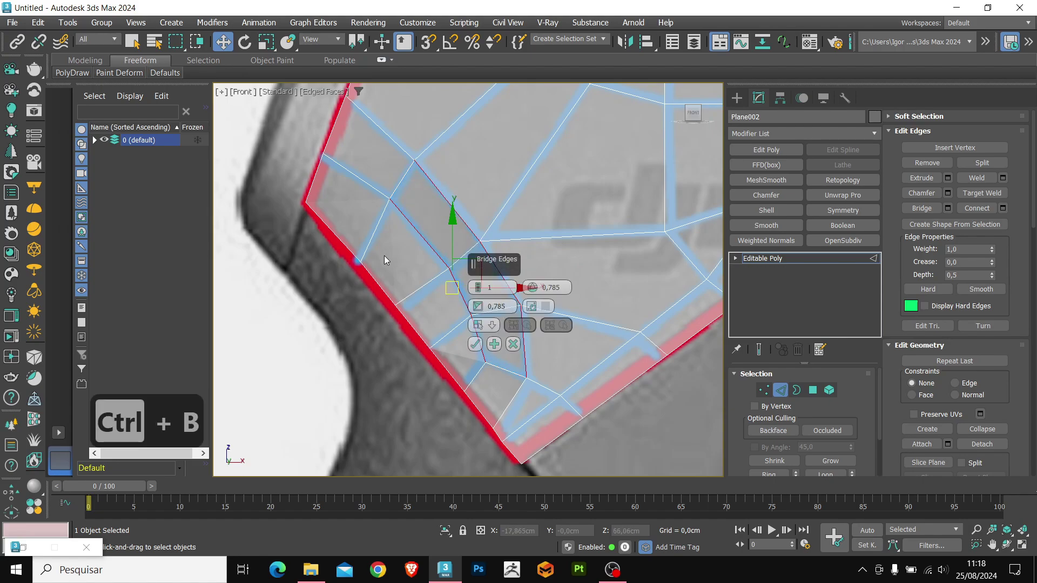
{"action": "left_click", "coordinate": [475, 344]}
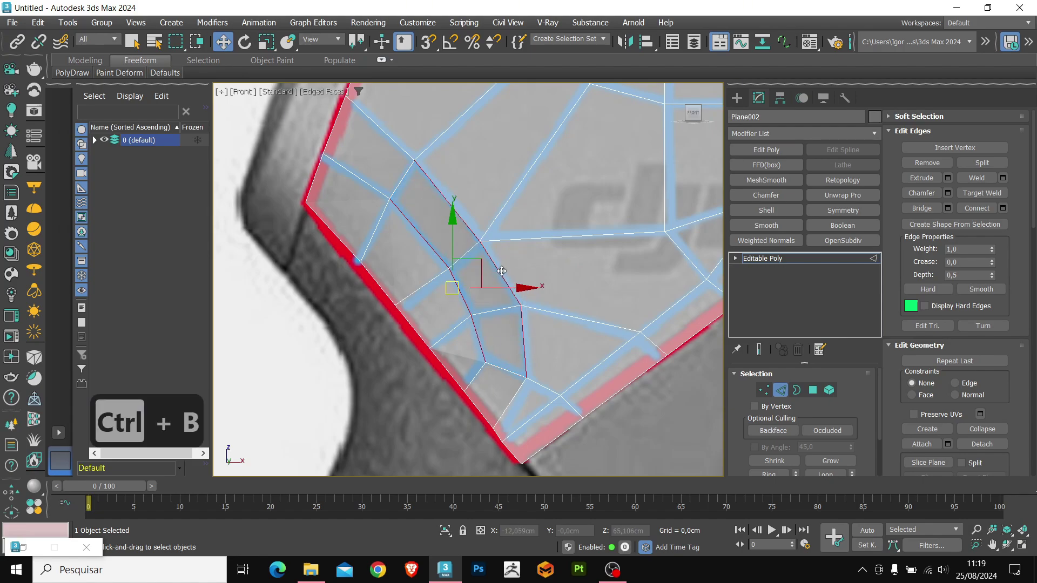
- From an angled view, slide the vertices of the strip's inner row along their edges to smooth the surface depth
{"action": "middle_click_drag", "start_coordinate": [478, 347], "coordinate": [485, 226], "text": "alt"}
{"action": "middle_click_drag", "start_coordinate": [448, 290], "coordinate": [478, 299], "text": "alt"}
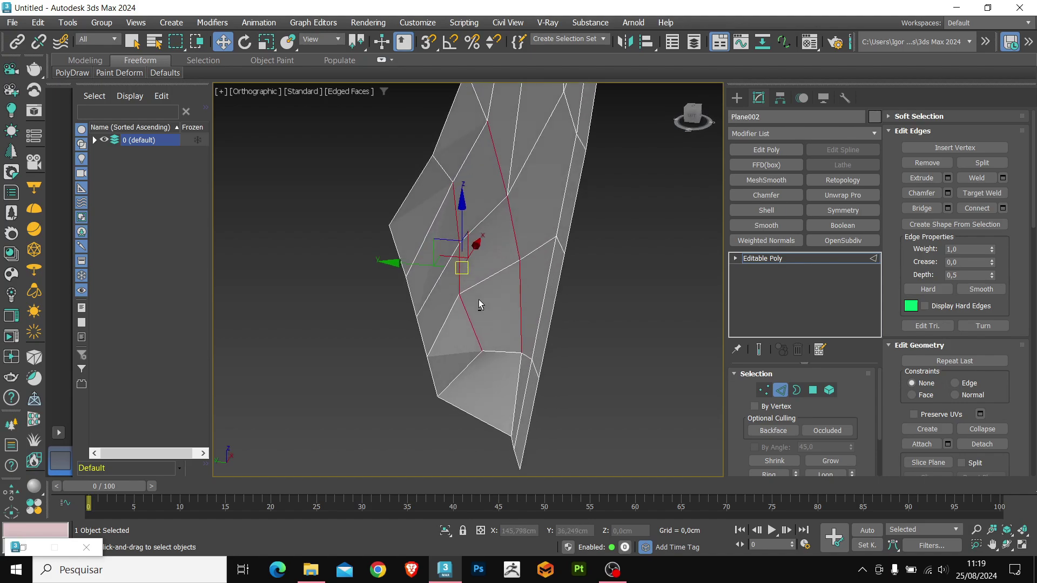
{"action": "key", "text": "1"}
{"action": "left_click", "coordinate": [459, 242]}
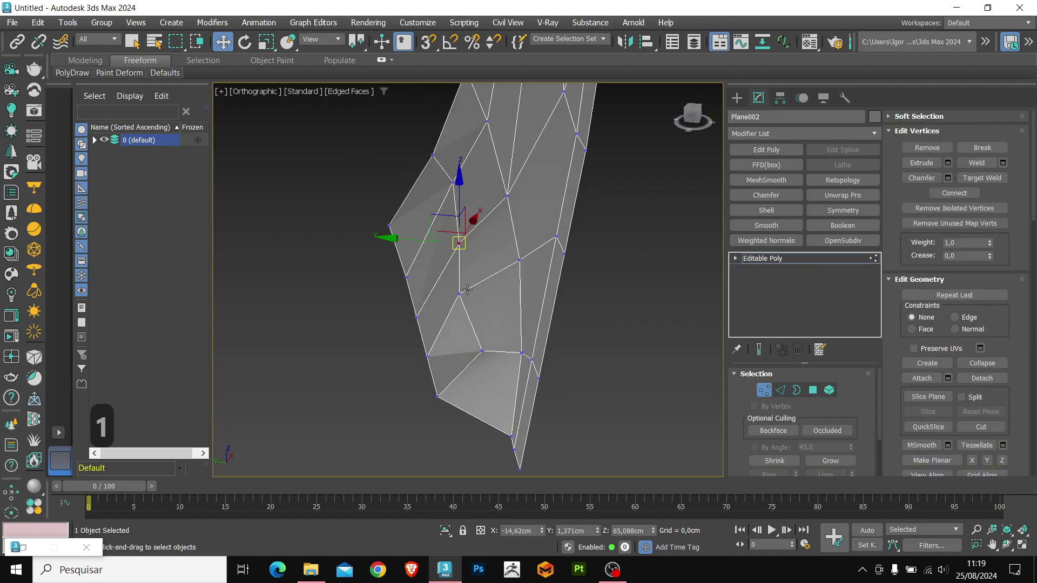
{"action": "key", "text": "alt+2"}
{"action": "key", "text": "alt+2"}
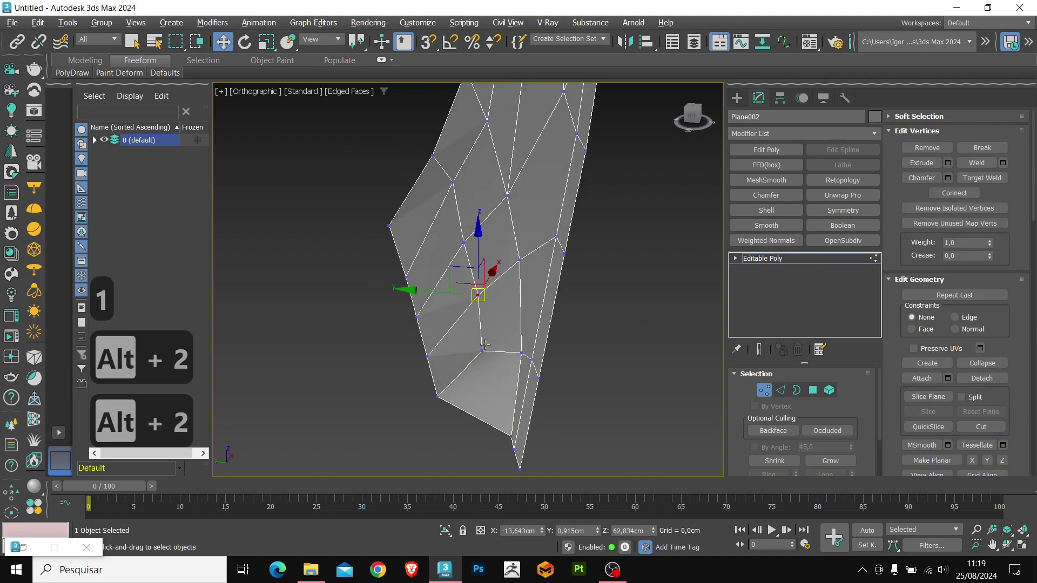
{"action": "key", "text": "alt+2"}
{"action": "key", "text": "alt+2"}
- Slide the strip's outline vertices inward along their crossing edges, bringing the middle one to about X -14.5 cm, Y 1.24 cm, Z 62.4 cm
{"action": "middle_click_drag", "start_coordinate": [451, 400], "coordinate": [431, 309], "text": "alt"}
{"action": "key", "text": "alt+2"}
{"action": "left_click", "coordinate": [476, 383]}
{"action": "key", "text": "alt+2"}
{"action": "left_click", "coordinate": [455, 331]}
{"action": "key", "text": "alt+2"}
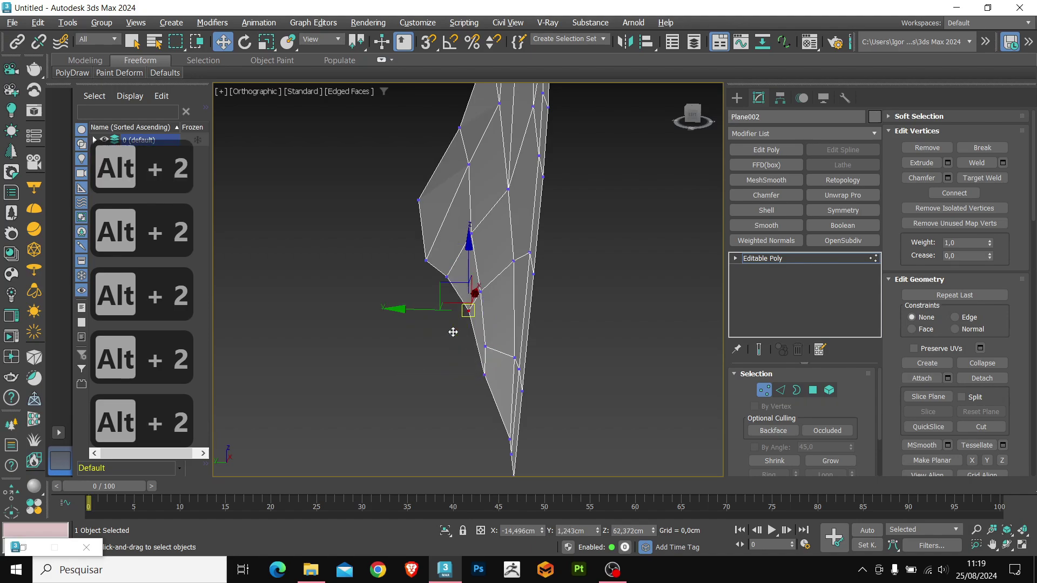
- Slide the three inner-row vertices further along their edges, placing the uppermost at about X -15.0 cm, Y 0.72 cm, Z 65.6 cm
{"action": "left_click", "coordinate": [481, 341]}
{"action": "key", "text": "alt+2"}
{"action": "left_click", "coordinate": [480, 291]}
{"action": "key", "text": "alt+2"}
{"action": "left_click", "coordinate": [472, 234]}
{"action": "key", "text": "alt+2"}
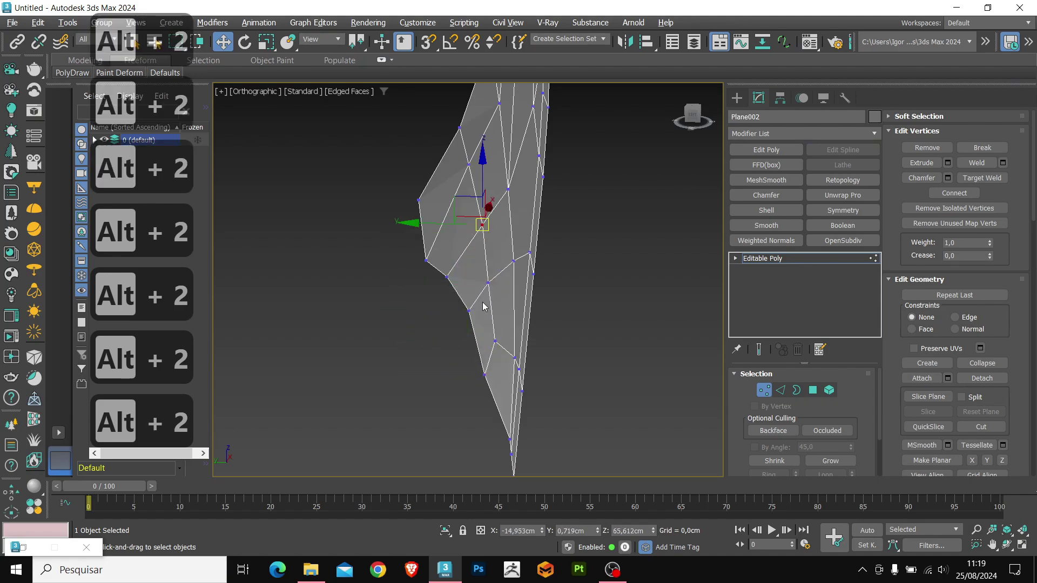
- In the front view, move the strip's three lower outline vertices back onto the red outline at the blue guide ends
{"action": "middle_click_drag", "start_coordinate": [484, 304], "coordinate": [392, 346], "text": "alt"}
{"action": "key", "text": "f"}
{"action": "key", "text": "z"}
{"action": "scroll", "coordinate": [440, 313], "scroll_direction": "up", "scroll_amount": 10}
{"action": "scroll", "coordinate": [533, 236], "scroll_direction": "down", "scroll_amount": 3}
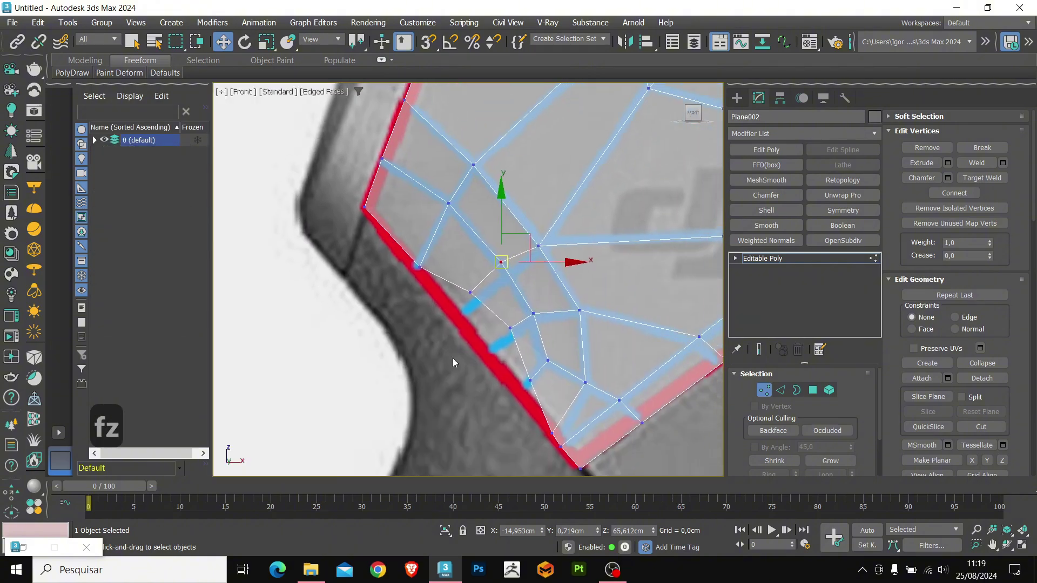
{"action": "scroll", "coordinate": [453, 358], "scroll_direction": "up", "scroll_amount": 2}
{"action": "left_click_drag", "start_coordinate": [467, 286], "coordinate": [450, 315]}
{"action": "left_click_drag", "start_coordinate": [523, 337], "coordinate": [496, 369]}
{"action": "left_click_drag", "start_coordinate": [551, 412], "coordinate": [543, 424]}
- Shift the strip's middle outline vertex along Y to about 1.36 cm and check the panel's curvature from several angles
{"action": "middle_click_drag", "start_coordinate": [544, 421], "coordinate": [616, 381], "text": "alt"}
{"action": "left_click", "coordinate": [516, 344]}
{"action": "left_click_drag", "start_coordinate": [497, 344], "coordinate": [481, 346]}
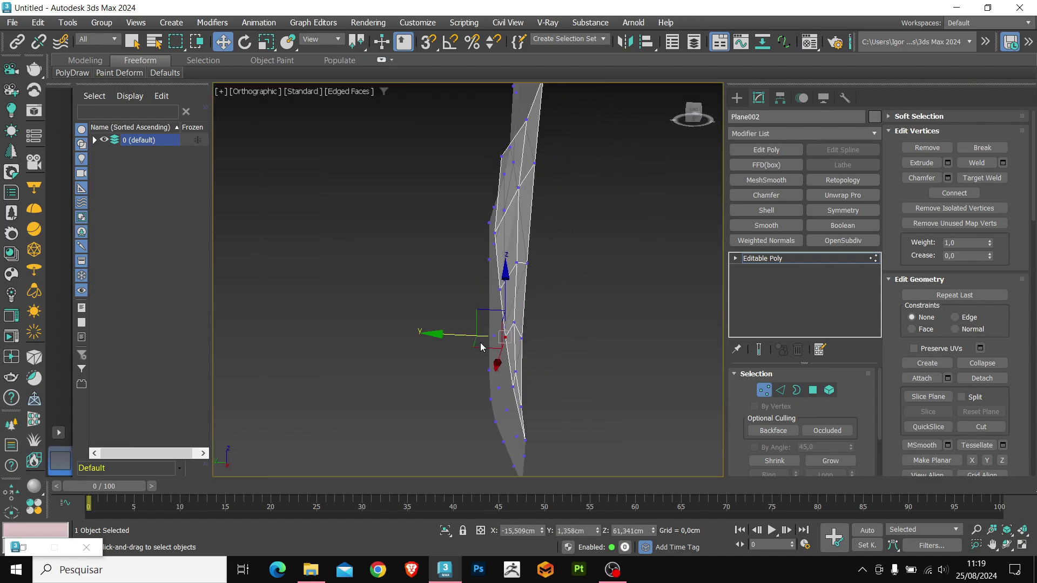
{"action": "middle_click_drag", "start_coordinate": [482, 345], "coordinate": [416, 338], "text": "alt"}
{"action": "key", "text": "2"}
{"action": "scroll", "coordinate": [509, 313], "scroll_direction": "down", "scroll_amount": 2}
{"action": "middle_click_drag", "start_coordinate": [556, 332], "coordinate": [500, 319], "text": "alt"}
{"action": "key", "text": "2"}
- In the front view, extrude the panel's two top edges up to the top of the red outline
{"action": "key", "text": "f"}
{"action": "key", "text": "z"}
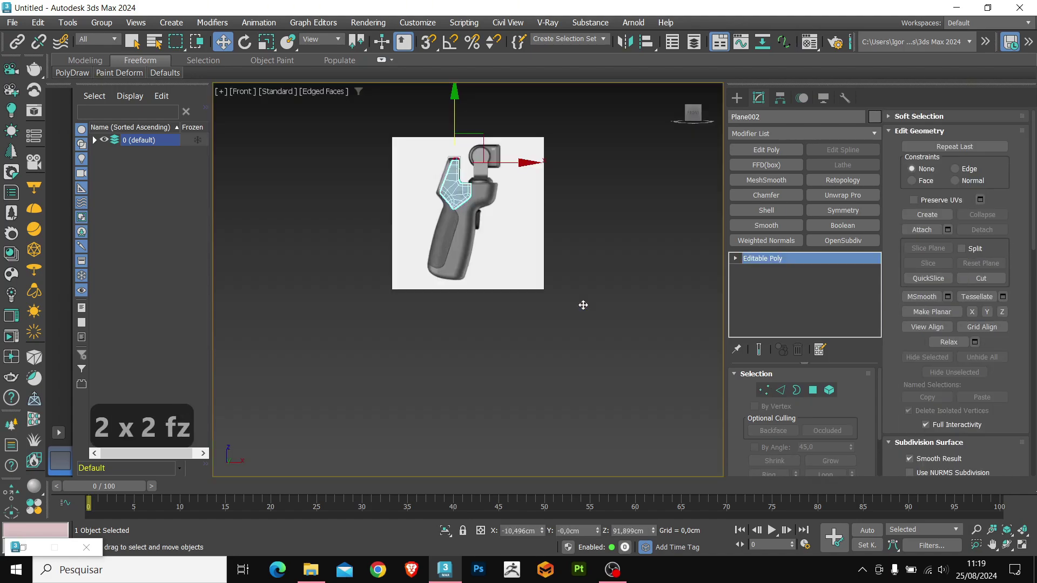
{"action": "middle_click_drag", "start_coordinate": [467, 176], "coordinate": [470, 266]}
{"action": "key", "text": "2"}
{"action": "scroll", "coordinate": [481, 217], "scroll_direction": "up", "scroll_amount": 3}
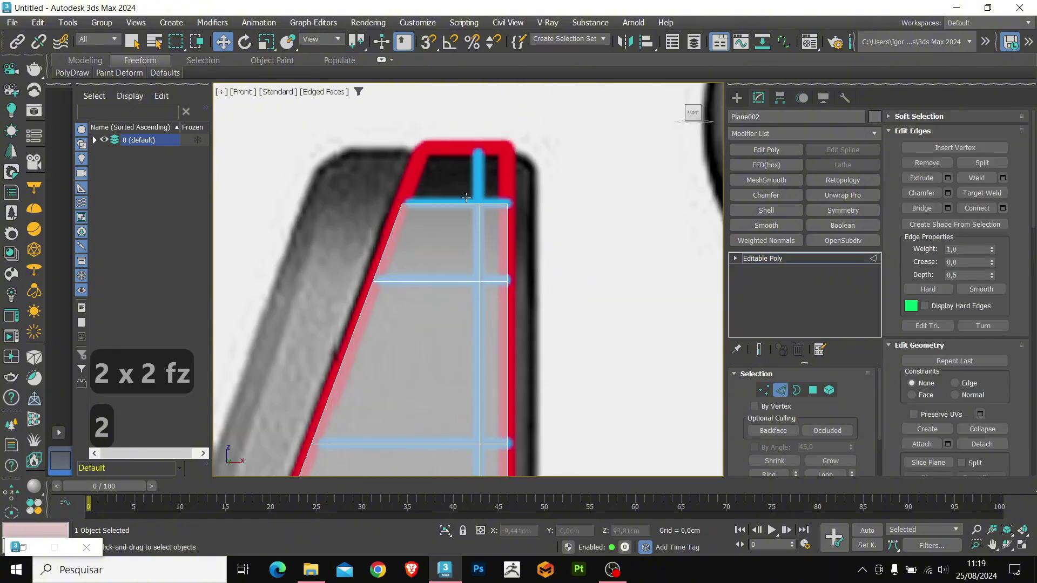
{"action": "left_click", "coordinate": [463, 203]}
{"action": "left_click", "coordinate": [495, 203], "text": "ctrl"}
{"action": "scroll", "coordinate": [453, 213], "scroll_direction": "up", "scroll_amount": 1}
{"action": "middle_click_drag", "start_coordinate": [454, 213], "coordinate": [447, 254]}
{"action": "scroll", "coordinate": [464, 230], "scroll_direction": "down", "scroll_amount": 3}
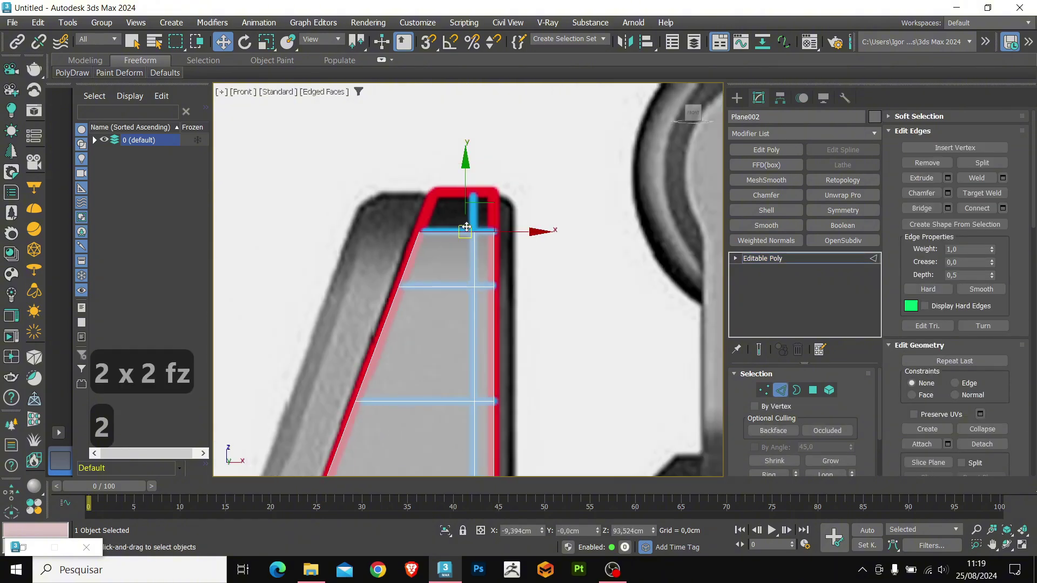
{"action": "left_click_drag", "start_coordinate": [464, 193], "coordinate": [464, 148], "text": "shift"}
- Move the new top row's outer corner vertex along X to match the slanted side of the red outline
{"action": "key", "text": "1"}
{"action": "left_click", "coordinate": [420, 187]}
{"action": "left_click_drag", "start_coordinate": [456, 186], "coordinate": [470, 185]}
- Shift the panel's two top edges along Y to tilt the top row, and extrude them about 16.2 cm along Y
{"action": "key", "text": "2"}
{"action": "scroll", "coordinate": [478, 229], "scroll_direction": "down", "scroll_amount": 2}
{"action": "middle_click_drag", "start_coordinate": [477, 229], "coordinate": [432, 237], "text": "alt"}
{"action": "left_click_drag", "start_coordinate": [442, 189], "coordinate": [415, 184]}
{"action": "middle_click_drag", "start_coordinate": [450, 229], "coordinate": [504, 238]}
{"action": "left_click_drag", "start_coordinate": [477, 220], "coordinate": [383, 217], "text": "shift"}
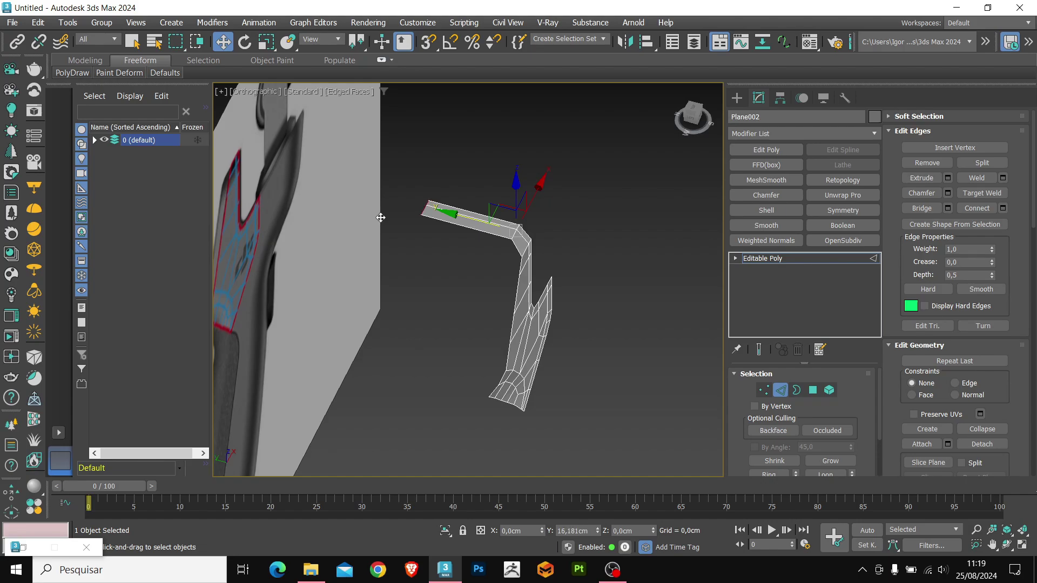
- Pull the end of the extruded top strip back about 2.1 cm along Y and leave edge editing
{"action": "middle_click_drag", "start_coordinate": [381, 217], "coordinate": [483, 278], "text": "alt"}
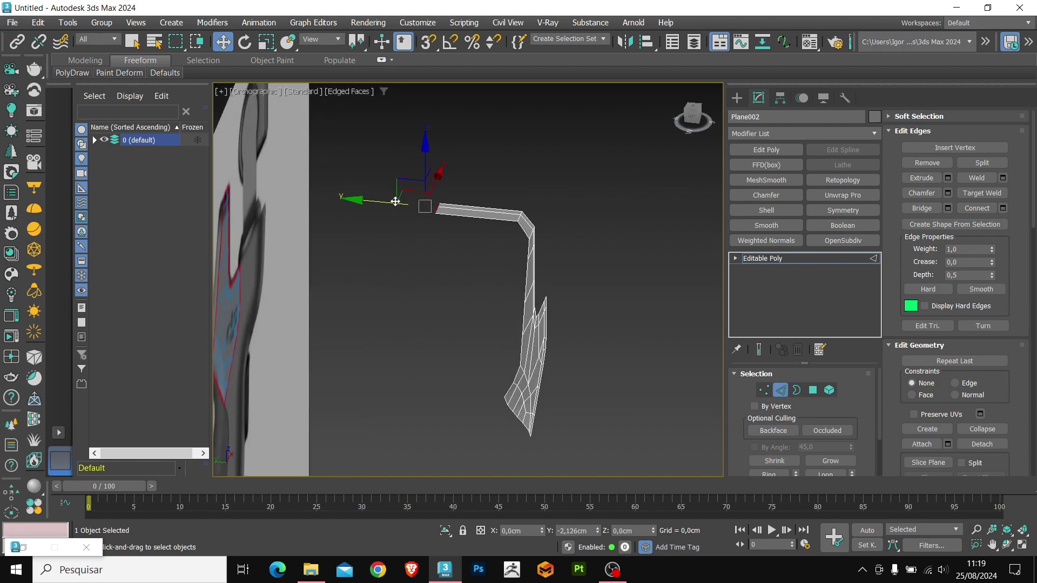
{"action": "left_click_drag", "start_coordinate": [395, 201], "coordinate": [401, 202]}
{"action": "middle_click_drag", "start_coordinate": [585, 343], "coordinate": [548, 373], "text": "alt"}
{"action": "key", "text": "2"}
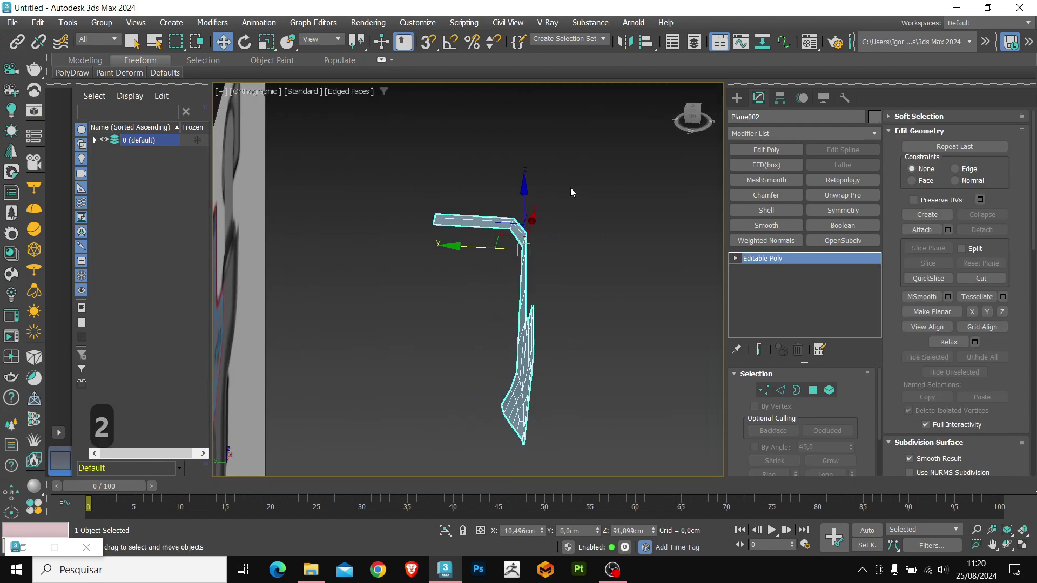
{"action": "middle_click_drag", "start_coordinate": [571, 187], "coordinate": [648, 286], "text": "alt"}
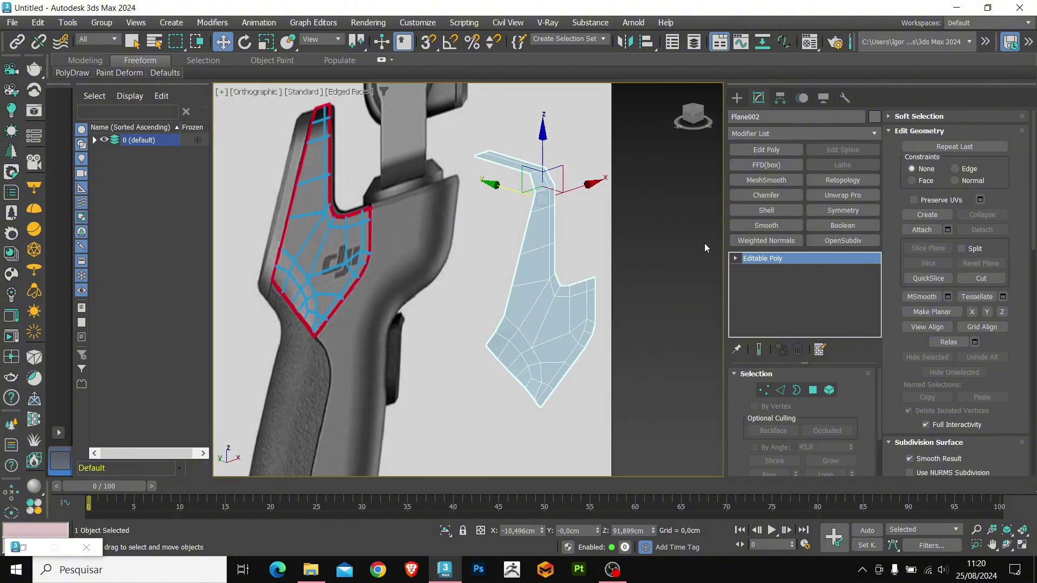
- Add a Symmetry modifier mirroring on Z and move its mirror plane along Y to the free end of the top strip
{"action": "left_click", "coordinate": [851, 210]}
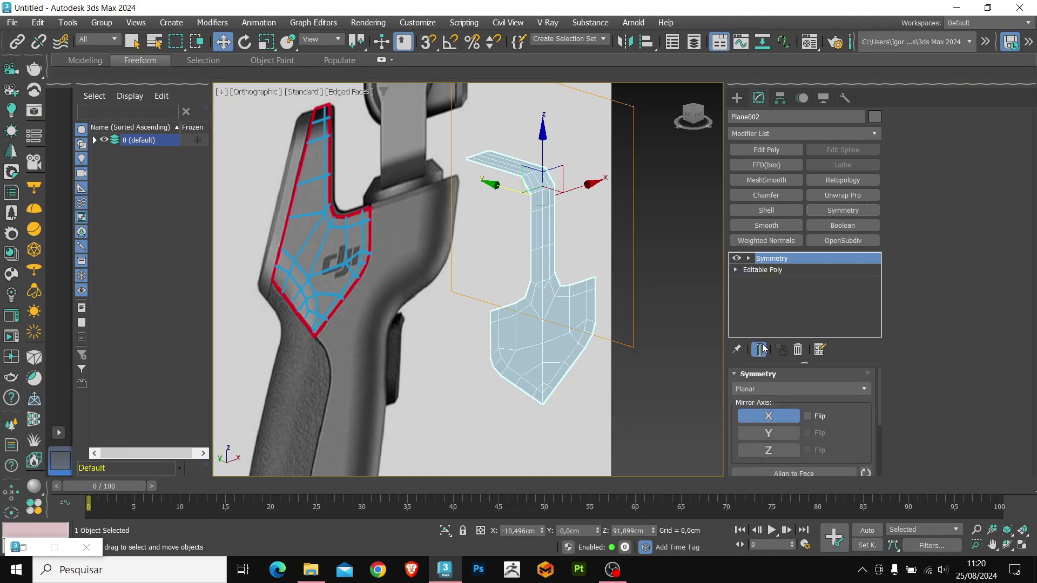
{"action": "left_click", "coordinate": [768, 450]}
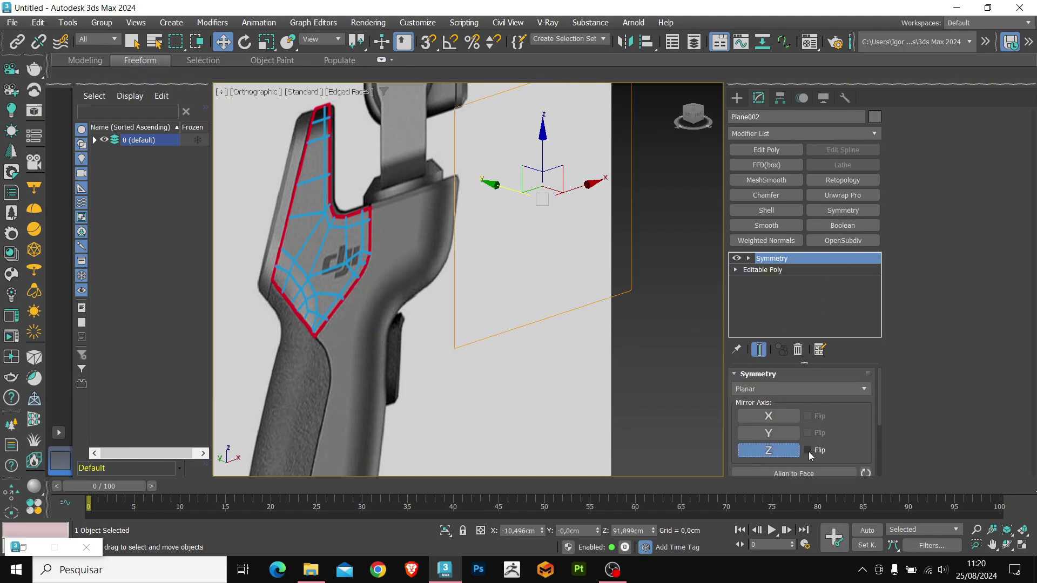
{"action": "left_click", "coordinate": [808, 450]}
{"action": "middle_click_drag", "start_coordinate": [718, 351], "coordinate": [692, 349], "text": "alt"}
{"action": "left_click", "coordinate": [764, 262]}
{"action": "left_click_drag", "start_coordinate": [489, 196], "coordinate": [387, 211]}
{"action": "left_click", "coordinate": [823, 452]}
{"action": "middle_click_drag", "start_coordinate": [508, 307], "coordinate": [377, 298], "text": "alt"}
{"action": "left_click", "coordinate": [815, 263]}
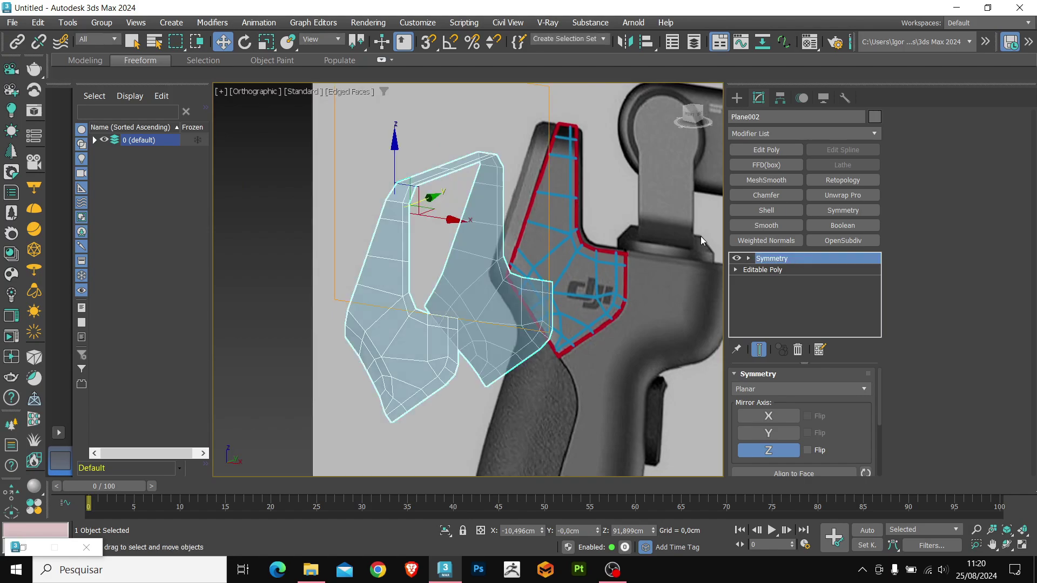
- Add an Edit Poly modifier above the Symmetry and enter edge editing
{"action": "middle_click_drag", "start_coordinate": [502, 281], "coordinate": [444, 283], "text": "alt"}
{"action": "left_click", "coordinate": [766, 150]}
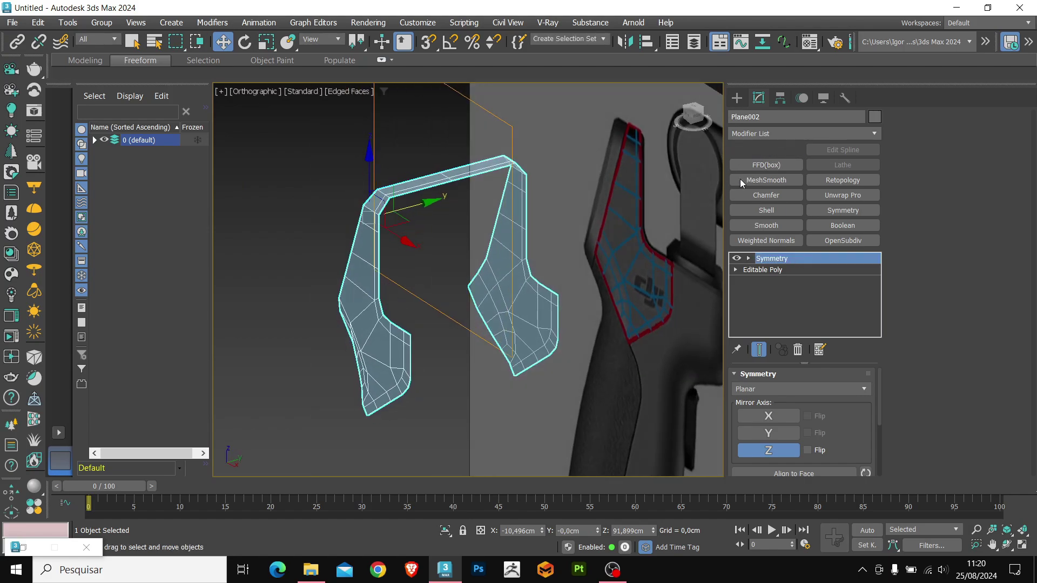
{"action": "middle_click_drag", "start_coordinate": [443, 334], "coordinate": [437, 381], "text": "alt"}
{"action": "key", "text": "2"}
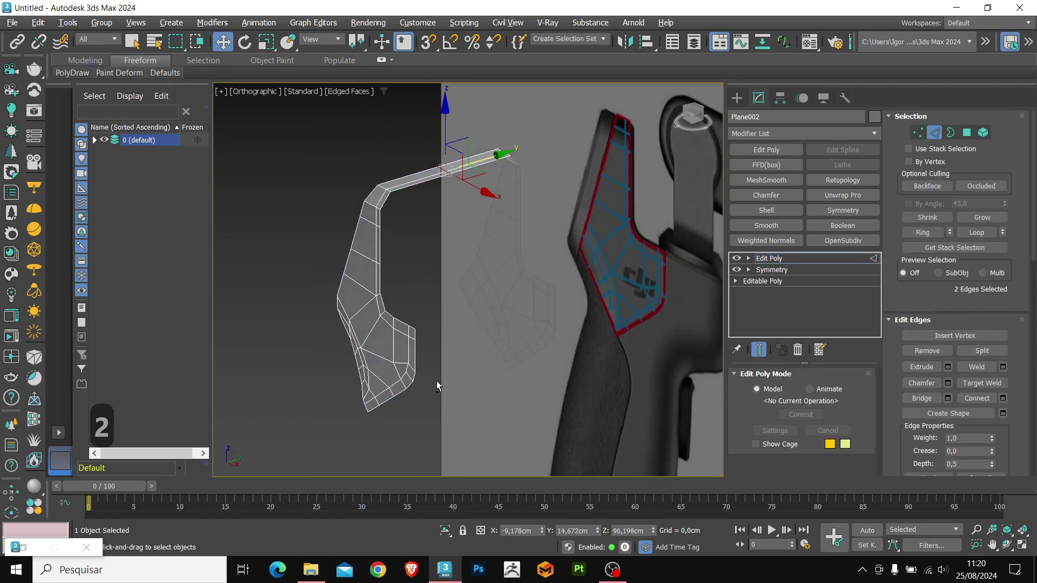
- Bridge the two side panels along their camera-side vertical edges and the curved lower outline down to the bottom tip
{"action": "scroll", "coordinate": [437, 381], "scroll_direction": "up", "scroll_amount": 2}
{"action": "left_click", "coordinate": [416, 329]}
{"action": "left_click", "coordinate": [415, 354], "text": "ctrl"}
{"action": "scroll", "coordinate": [407, 408], "scroll_direction": "up", "scroll_amount": 2}
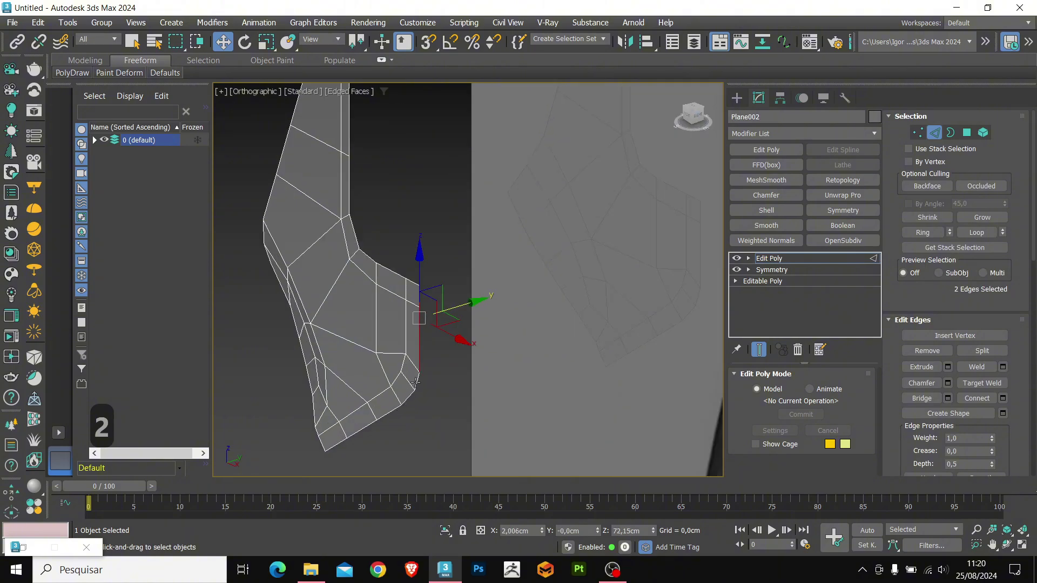
{"action": "left_click", "coordinate": [416, 383], "text": "ctrl"}
{"action": "left_click", "coordinate": [408, 397], "text": "ctrl"}
{"action": "left_click", "coordinate": [388, 413], "text": "ctrl"}
{"action": "left_click", "coordinate": [367, 424], "text": "ctrl"}
{"action": "left_click", "coordinate": [332, 443], "text": "ctrl"}
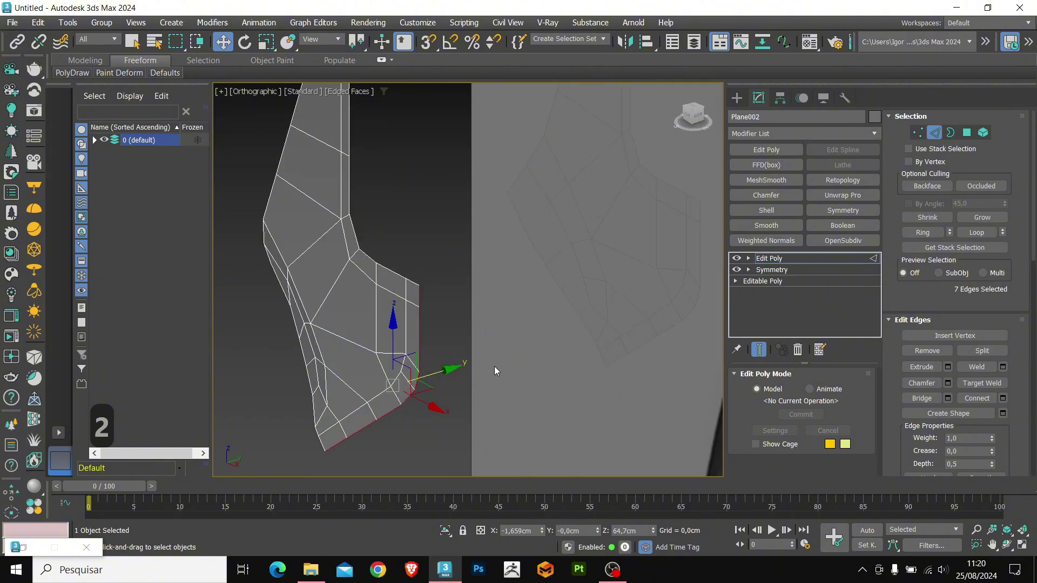
{"action": "middle_click_drag", "start_coordinate": [522, 352], "coordinate": [485, 370]}
{"action": "key", "text": "F3"}
{"action": "left_click", "coordinate": [583, 376], "text": "ctrl"}
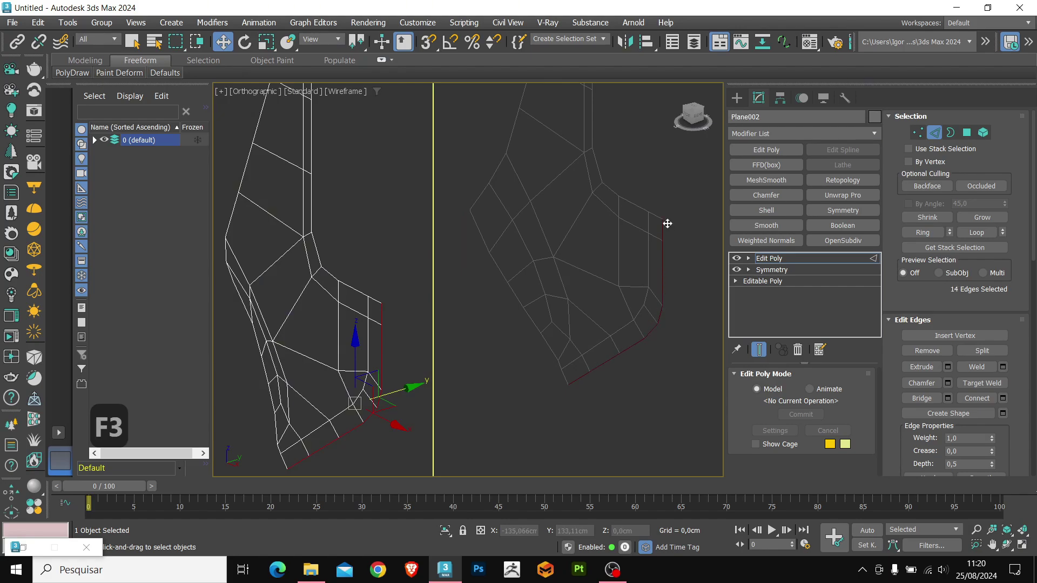
{"action": "key", "text": "ctrl+b"}
{"action": "key", "text": "Return"}
{"action": "key", "text": "F3"}
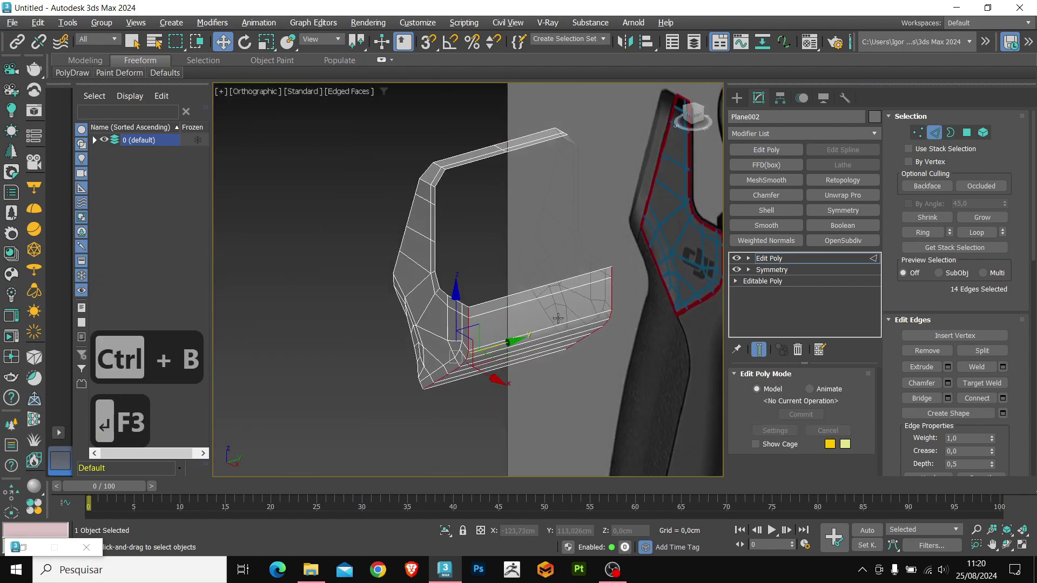
- Turn off the model's see-through display and frame the panel's upper notch
{"action": "key", "text": "F4"}
{"action": "key", "text": "F4"}
{"action": "key", "text": "alt+x"}
{"action": "middle_click_drag", "start_coordinate": [553, 317], "coordinate": [541, 355], "text": "alt"}
{"action": "scroll", "coordinate": [453, 324], "scroll_direction": "up", "scroll_amount": 3}
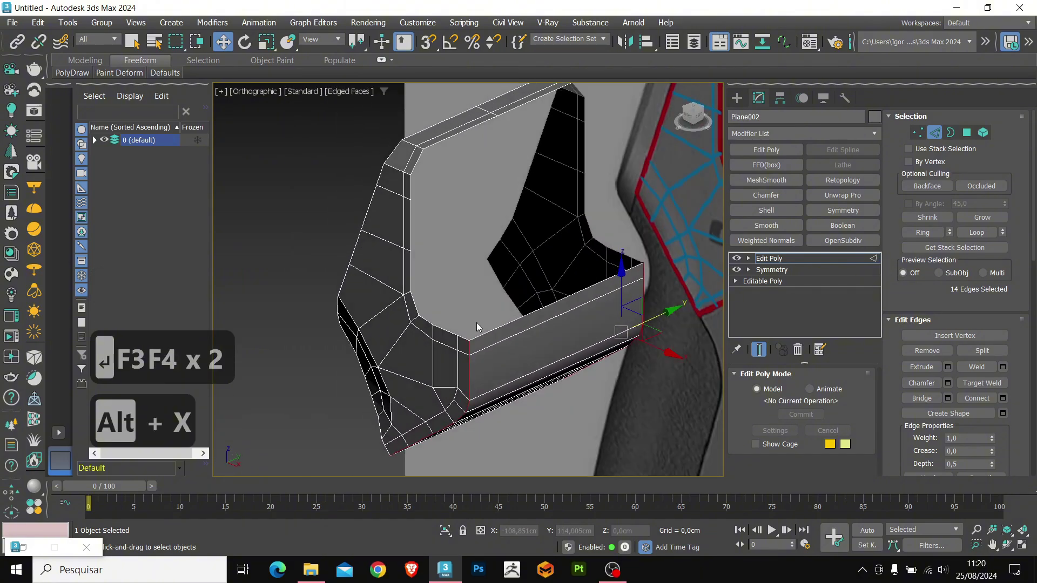
{"action": "scroll", "coordinate": [475, 325], "scroll_direction": "up", "scroll_amount": 2}
{"action": "scroll", "coordinate": [475, 328], "scroll_direction": "down", "scroll_amount": 2}
{"action": "middle_click_drag", "start_coordinate": [485, 316], "coordinate": [486, 343]}
{"action": "scroll", "coordinate": [453, 355], "scroll_direction": "up", "scroll_amount": 2}
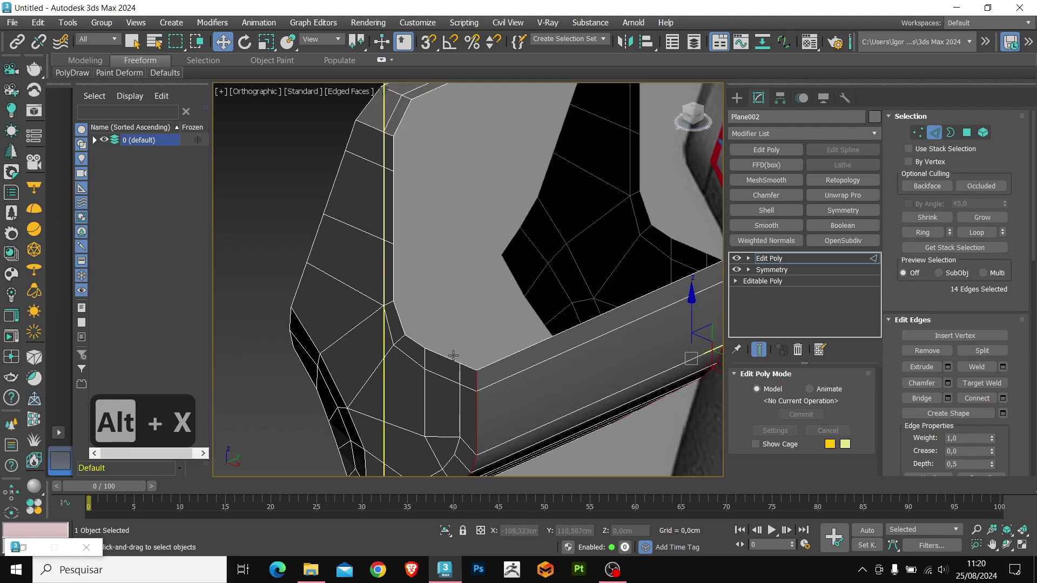
- Bridge the matching notch edges of both side panels, from the camera-side ledge up to just below the top corner
{"action": "left_click", "coordinate": [453, 356]}
{"action": "left_click", "coordinate": [400, 322], "text": "ctrl"}
{"action": "left_click", "coordinate": [395, 263], "text": "ctrl"}
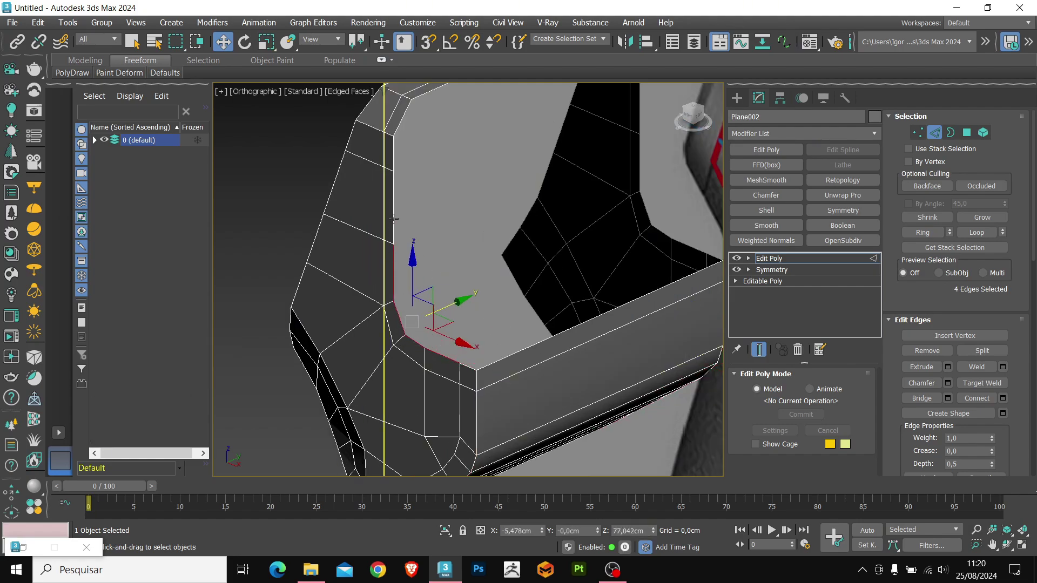
{"action": "left_click", "coordinate": [395, 197], "text": "ctrl"}
{"action": "left_click", "coordinate": [395, 153], "text": "ctrl"}
{"action": "middle_click_drag", "start_coordinate": [501, 200], "coordinate": [449, 284]}
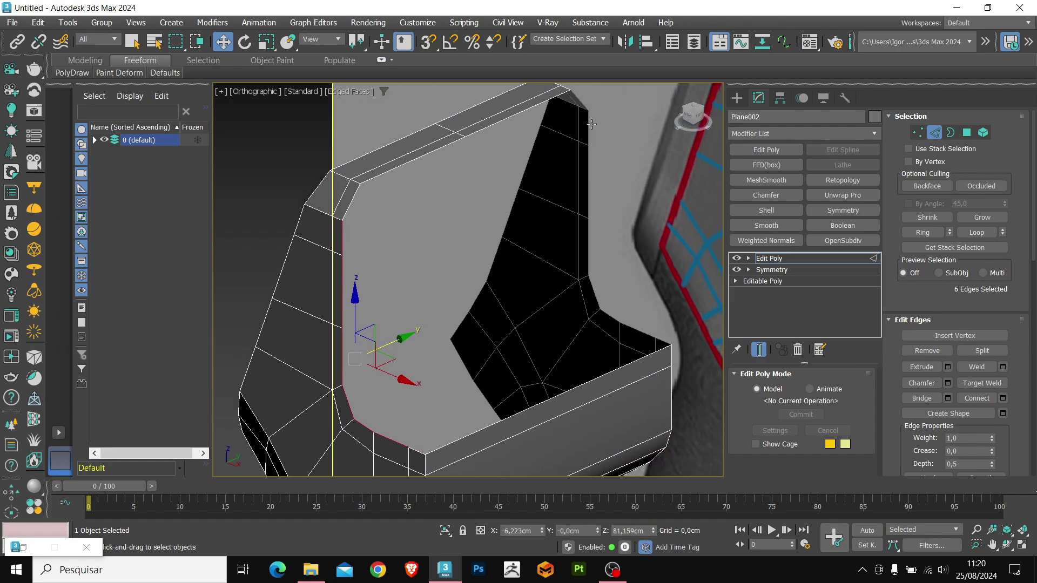
{"action": "left_click", "coordinate": [589, 135], "text": "ctrl"}
{"action": "left_click", "coordinate": [588, 178], "text": "ctrl"}
{"action": "left_click", "coordinate": [586, 227], "text": "ctrl"}
{"action": "left_click", "coordinate": [587, 271], "text": "ctrl"}
{"action": "left_click", "coordinate": [605, 302], "text": "ctrl"}
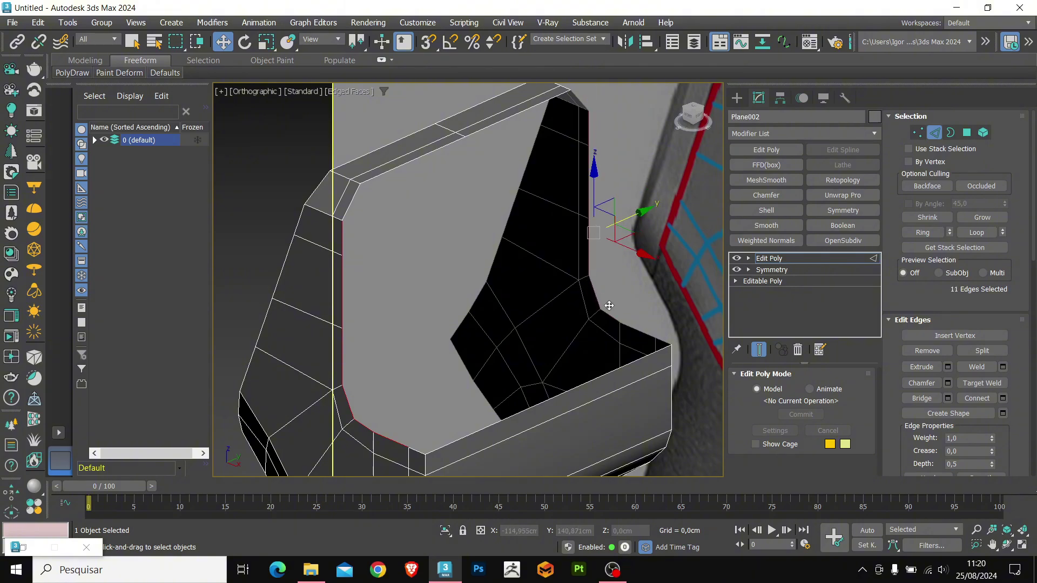
{"action": "left_click", "coordinate": [621, 319], "text": "ctrl"}
{"action": "middle_click_drag", "start_coordinate": [660, 336], "coordinate": [525, 326], "text": "alt"}
{"action": "key", "text": "ctrl+b"}
{"action": "key", "text": "Return"}
- Connect the ring of edges across the bridged notch faces with 1 segment along the middle
{"action": "middle_click_drag", "start_coordinate": [480, 349], "coordinate": [521, 294], "text": "alt"}
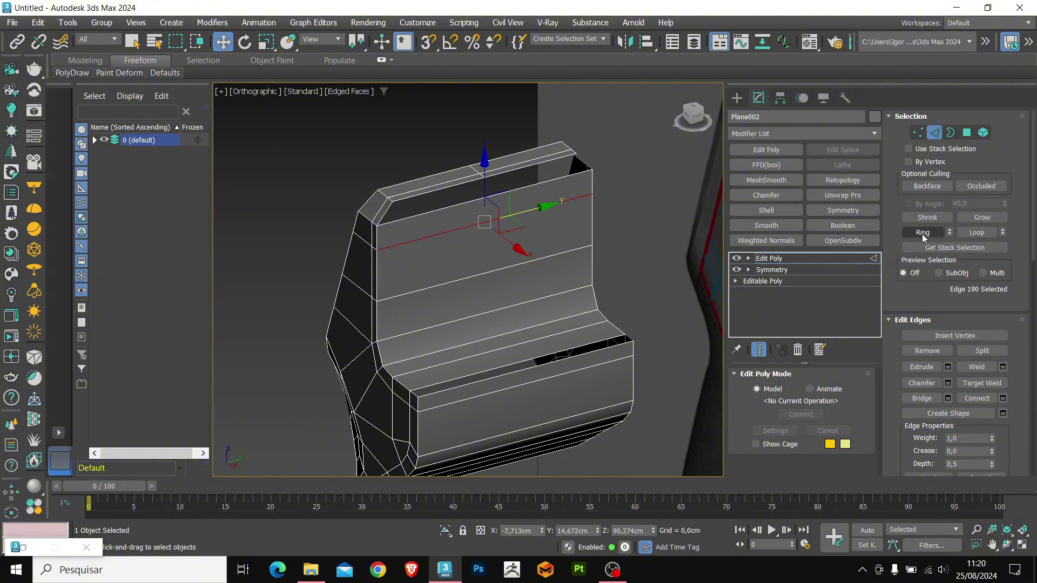
{"action": "key", "text": "ctrl+r"}
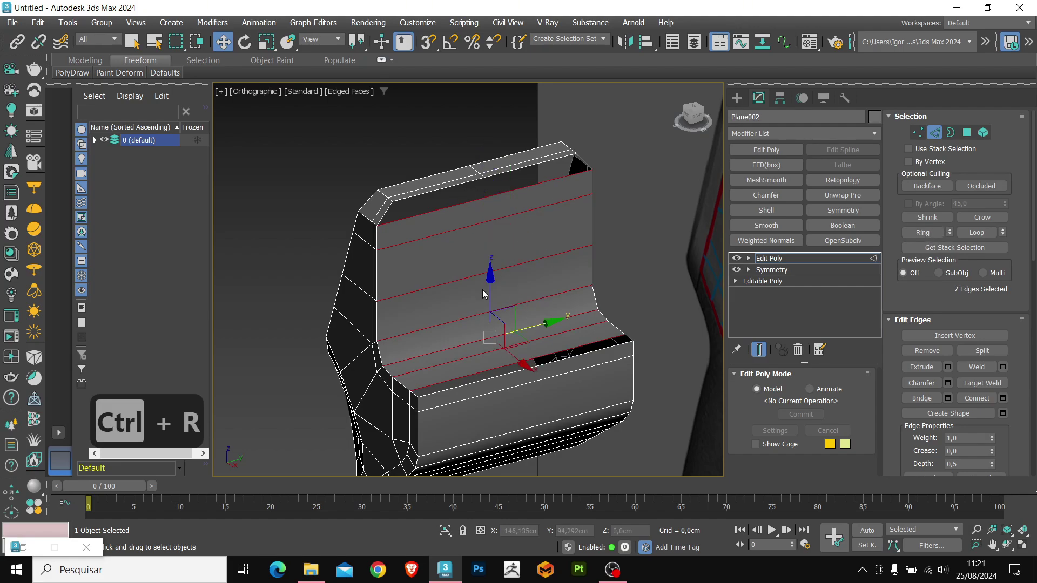
{"action": "middle_click_drag", "start_coordinate": [483, 295], "coordinate": [468, 226], "text": "alt"}
{"action": "key", "text": "ctrl+c"}
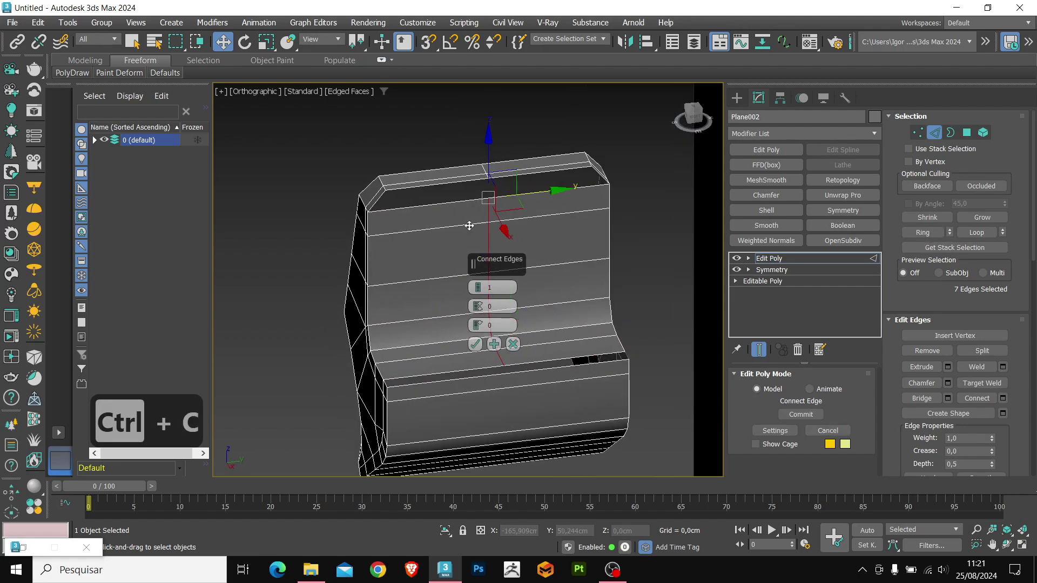
{"action": "scroll", "coordinate": [469, 225], "scroll_direction": "up", "scroll_amount": 3}
{"action": "scroll", "coordinate": [424, 286], "scroll_direction": "down", "scroll_amount": 3}
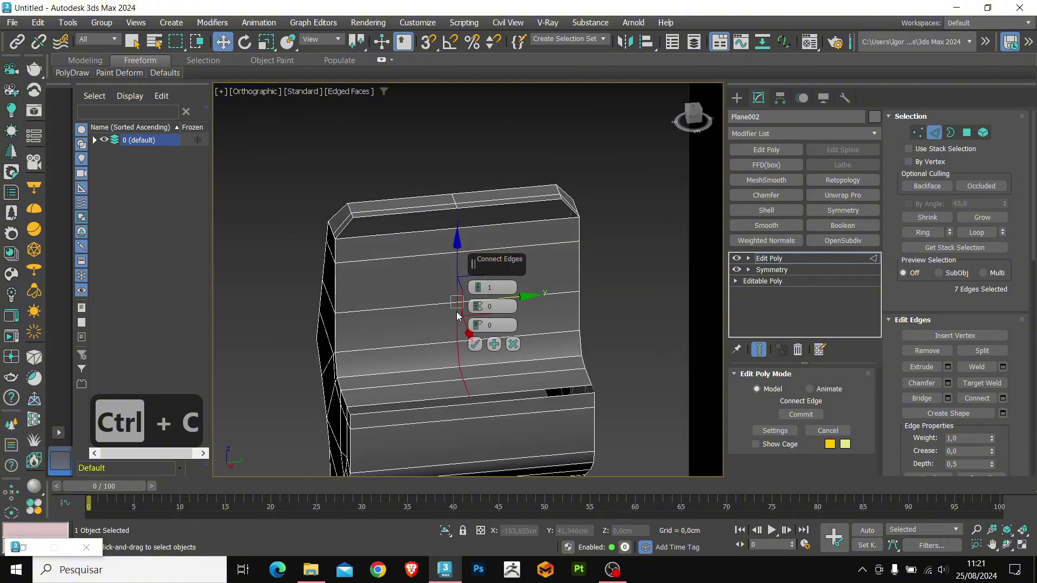
{"action": "left_click", "coordinate": [476, 345]}
- Connect the ring of edges across the bridged camera-side and lower faces with 1 segment along the middle
{"action": "middle_click_drag", "start_coordinate": [475, 345], "coordinate": [458, 384], "text": "alt"}
{"action": "key", "text": "3"}
{"action": "scroll", "coordinate": [458, 384], "scroll_direction": "up", "scroll_amount": 4}
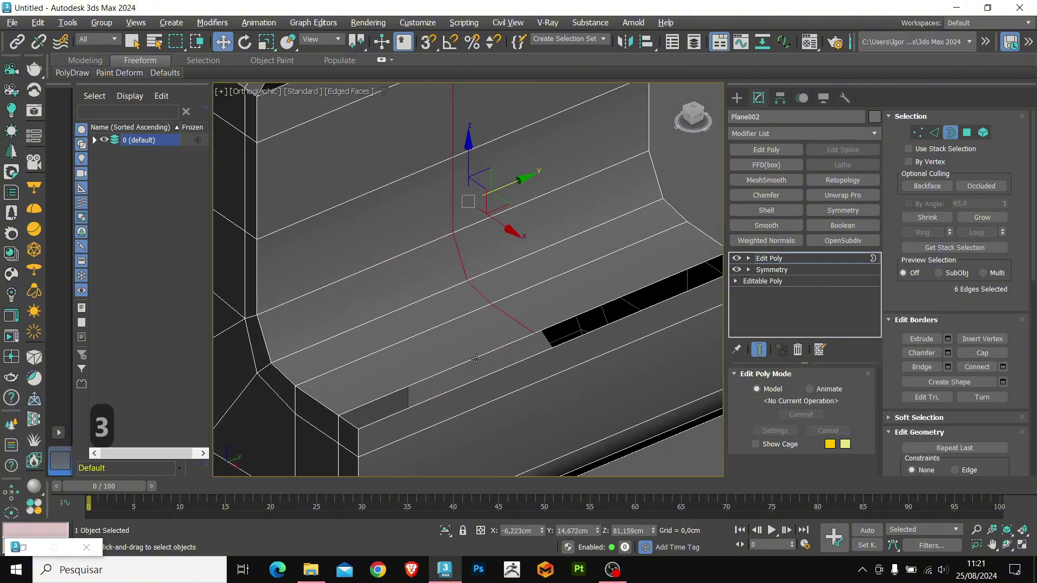
{"action": "key", "text": "2"}
{"action": "left_click", "coordinate": [536, 364]}
{"action": "key", "text": "ctrl+r"}
{"action": "key", "text": "ctrl+c"}
{"action": "key", "text": "Return"}
{"action": "key", "text": "3"}
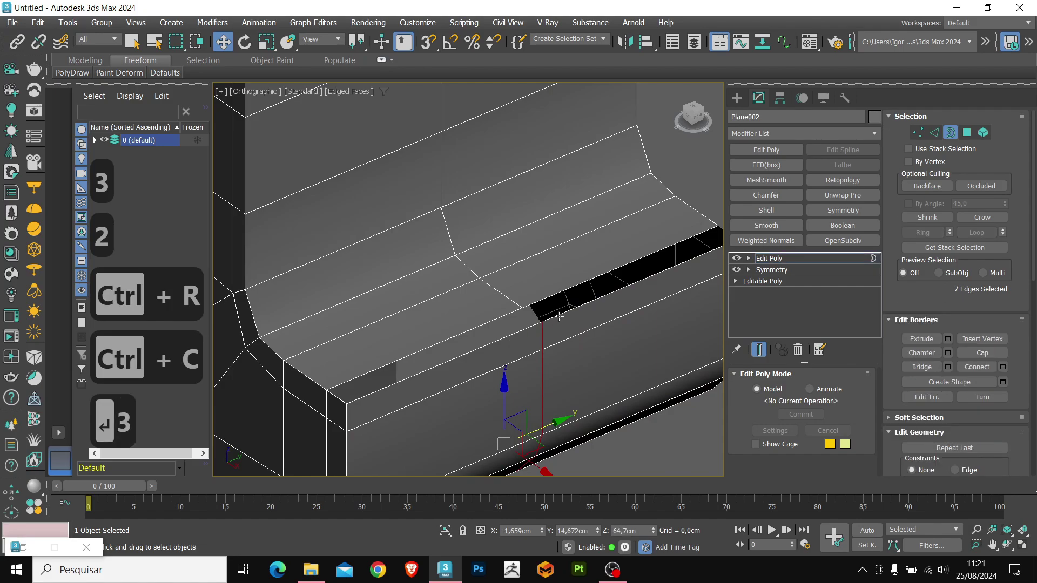
- Bridge the long border edges of the gap between the notch ledge and the camera-side face, excluding its short end edges
{"action": "left_click", "coordinate": [559, 316]}
{"action": "key", "text": "2"}
{"action": "left_click", "coordinate": [339, 397], "text": "alt"}
{"action": "middle_click_drag", "start_coordinate": [672, 255], "coordinate": [475, 204]}
{"action": "left_click", "coordinate": [624, 294], "text": "alt"}
{"action": "key", "text": "ctrl+b"}
{"action": "key", "text": "Return"}
- Bridge the long edges of the gap between the notch faces and the top strip
{"action": "key", "text": "3"}
{"action": "key", "text": "2"}
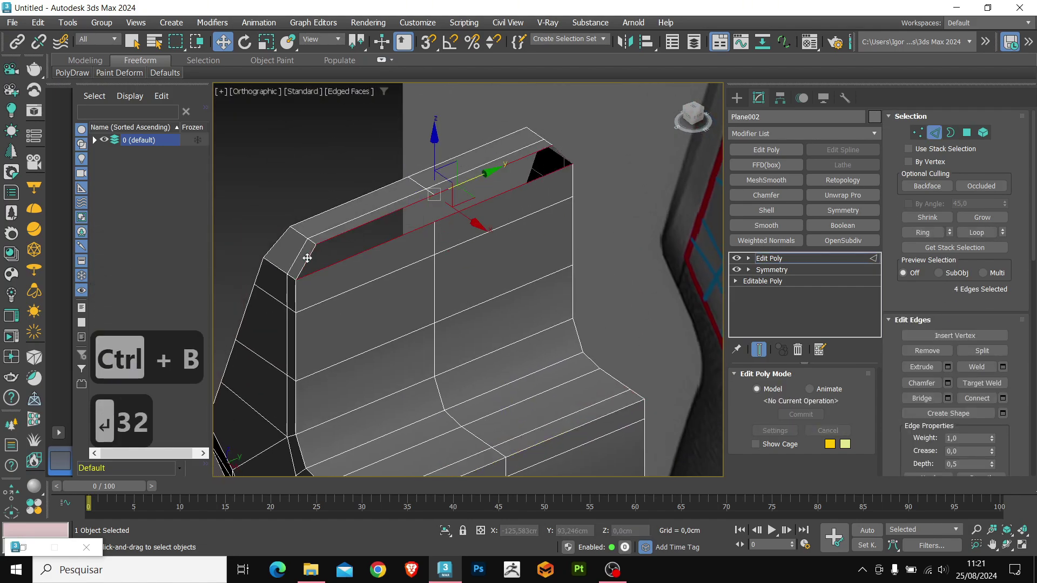
{"action": "key", "text": "ctrl+b"}
{"action": "key", "text": "Return"}
- Isolate the model and bridge both side panels along their lower diagonal edges, from the rear corner down to the bottom tip
{"action": "middle_click_drag", "start_coordinate": [306, 259], "coordinate": [497, 325], "text": "alt"}
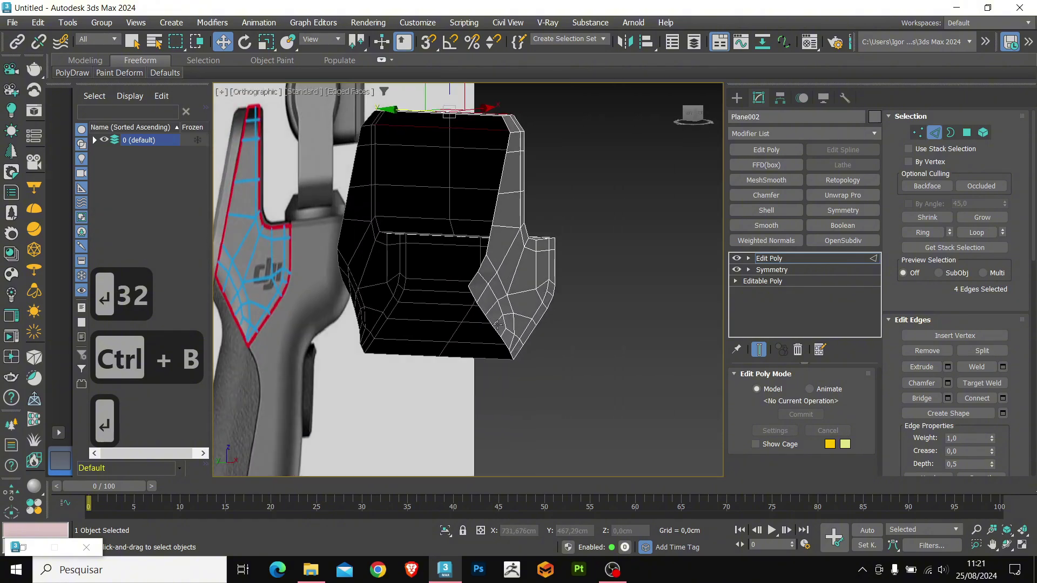
{"action": "scroll", "coordinate": [496, 325], "scroll_direction": "up", "scroll_amount": 4}
{"action": "left_click", "coordinate": [450, 266]}
{"action": "left_click", "coordinate": [524, 378], "text": "shift"}
{"action": "middle_click_drag", "start_coordinate": [256, 370], "coordinate": [465, 372], "text": "alt"}
{"action": "key", "text": "alt+q"}
{"action": "key", "text": "alt+q"}
{"action": "scroll", "coordinate": [498, 302], "scroll_direction": "down", "scroll_amount": 4}
{"action": "middle_click_drag", "start_coordinate": [537, 333], "coordinate": [475, 351], "text": "alt"}
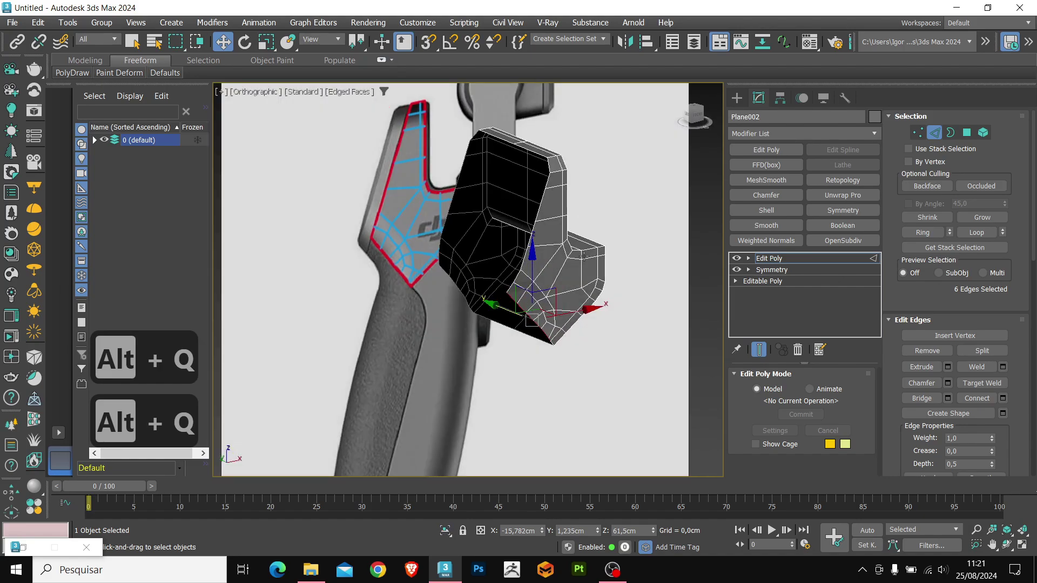
{"action": "middle_click_drag", "start_coordinate": [522, 241], "coordinate": [533, 307]}
{"action": "key", "text": "alt+q"}
{"action": "scroll", "coordinate": [558, 283], "scroll_direction": "up", "scroll_amount": 3}
{"action": "left_click", "coordinate": [558, 283], "text": "ctrl"}
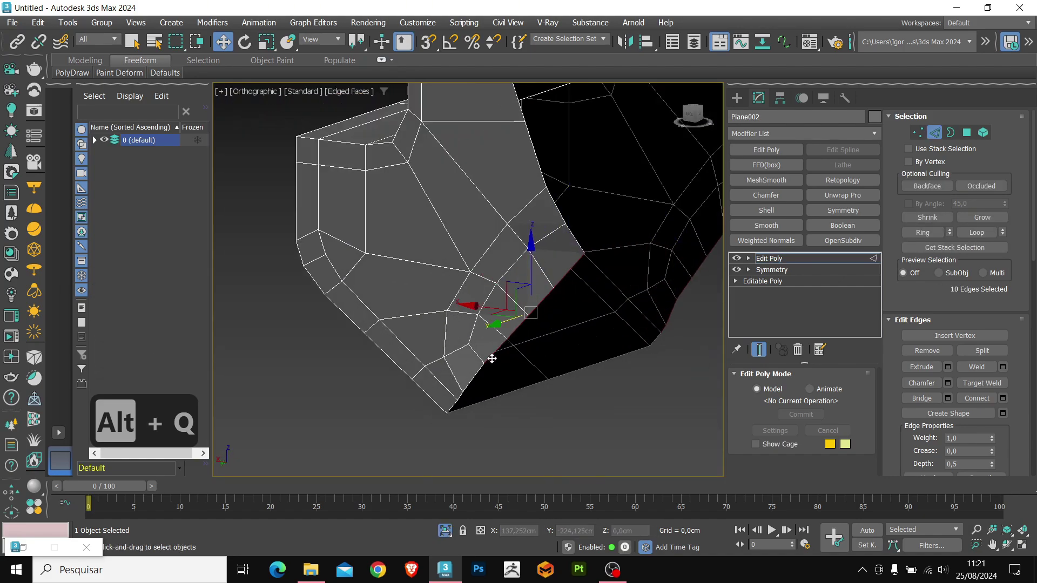
{"action": "left_click", "coordinate": [463, 396], "text": "ctrl"}
{"action": "key", "text": "ctrl+b"}
{"action": "key", "text": "Return"}
- Connect the new lower diagonal faces with a middle edge line and bridge the remaining gap at the bottom tip
{"action": "middle_click_drag", "start_coordinate": [536, 392], "coordinate": [520, 349], "text": "alt"}
{"action": "key", "text": "ctrl+r"}
{"action": "key", "text": "ctrl+c"}
{"action": "key", "text": "Return"}
{"action": "key", "text": "3"}
{"action": "left_click", "coordinate": [549, 359]}
{"action": "key", "text": "ctrl+b"}
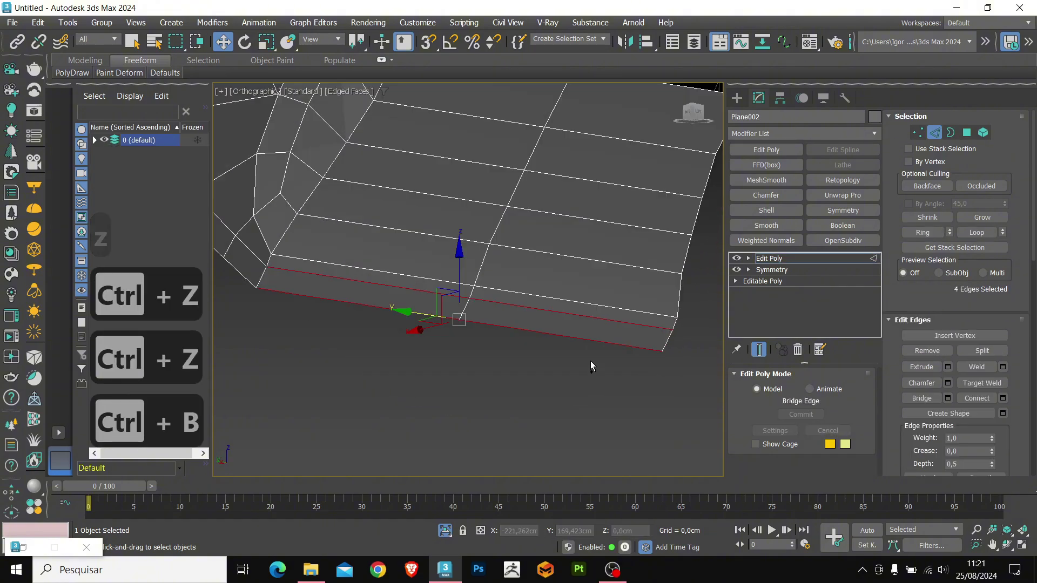
{"action": "key", "text": "Return"}
- Bridge both side panels along their slanted rear edges, from the top corner down to the rear corner
{"action": "middle_click_drag", "start_coordinate": [591, 361], "coordinate": [581, 301], "text": "alt"}
{"action": "scroll", "coordinate": [544, 319], "scroll_direction": "down", "scroll_amount": 3}
{"action": "key", "text": "3"}
{"action": "key", "text": "2"}
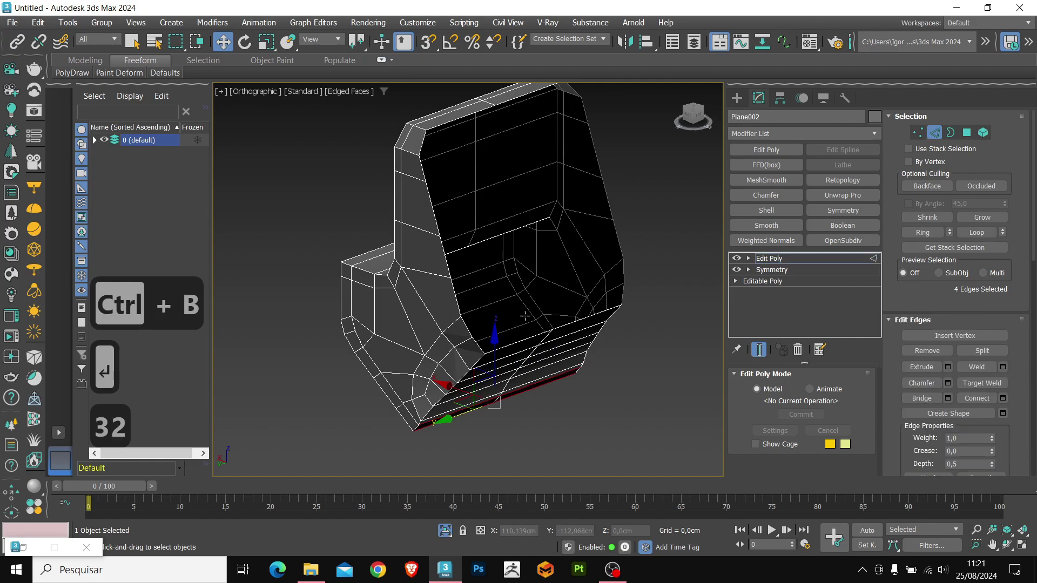
{"action": "double_click", "coordinate": [457, 292]}
{"action": "scroll", "coordinate": [457, 292], "scroll_direction": "up", "scroll_amount": 2}
{"action": "middle_click_drag", "start_coordinate": [419, 187], "coordinate": [437, 298]}
{"action": "double_click", "coordinate": [440, 299], "text": "ctrl"}
{"action": "middle_click_drag", "start_coordinate": [552, 250], "coordinate": [482, 294]}
{"action": "double_click", "coordinate": [593, 238], "text": "ctrl"}
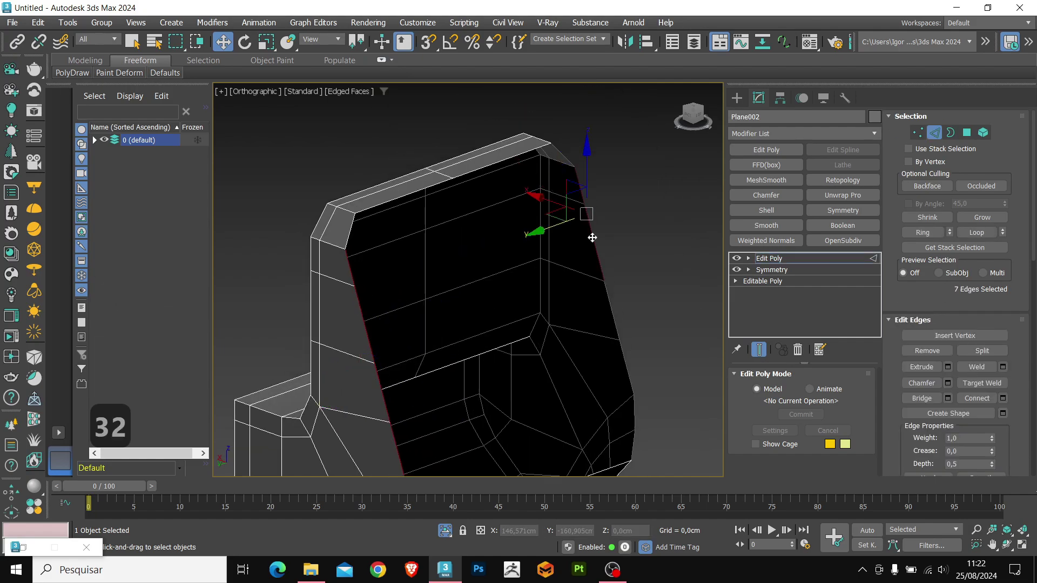
{"action": "middle_click_drag", "start_coordinate": [625, 369], "coordinate": [567, 326], "text": "alt"}
{"action": "key", "text": "ctrl+b"}
{"action": "key", "text": "Return"}
- Connect the rear faces with a middle edge line and bridge the gap between them and the lower diagonal faces
{"action": "key", "text": "ctrl+r"}
{"action": "key", "text": "ctrl+c"}
{"action": "key", "text": "Return"}
{"action": "key", "text": "3"}
{"action": "left_click", "coordinate": [631, 303]}
{"action": "key", "text": "2"}
{"action": "key", "text": "ctrl+b"}
{"action": "key", "text": "Return"}
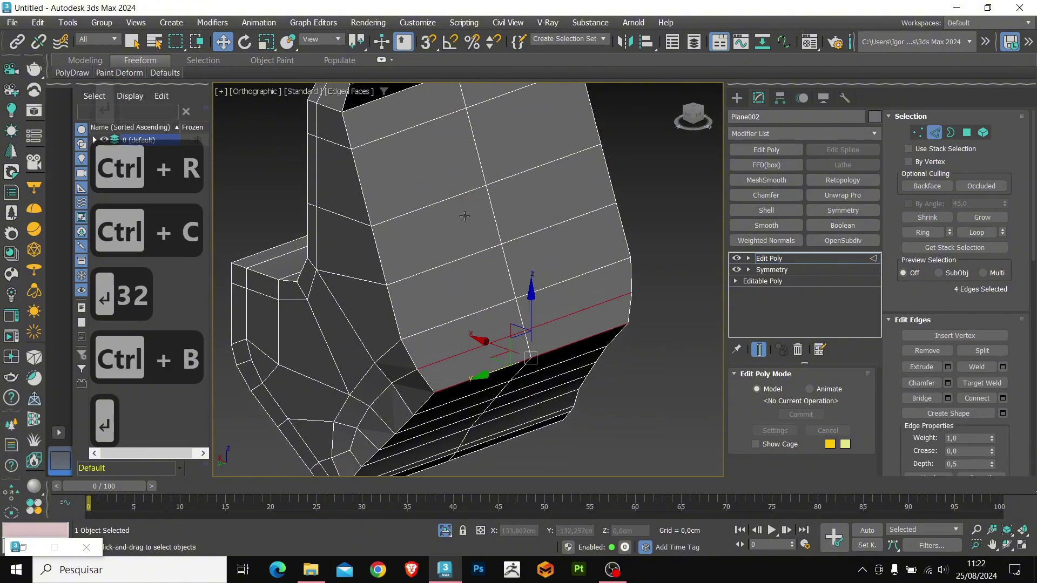
- Bridge the last gap between the rear faces and the top strip, and leave edge editing
{"action": "middle_click_drag", "start_coordinate": [430, 380], "coordinate": [497, 355], "text": "alt"}
{"action": "key", "text": "ctrl+b"}
{"action": "key", "text": "Return"}
{"action": "key", "text": "2"}
{"action": "key", "text": "F4"}
{"action": "key", "text": "F4"}
- In the front view, end the isolation and hide Plane002 to expose the reference outline around the notch
{"action": "key", "text": "f"}
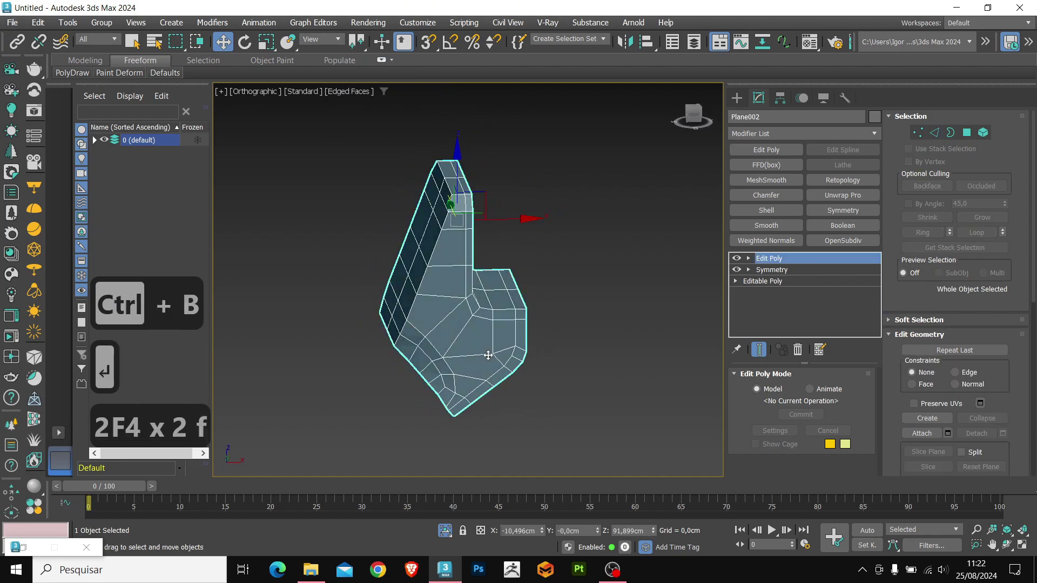
{"action": "key", "text": "z"}
{"action": "key", "text": "alt+q"}
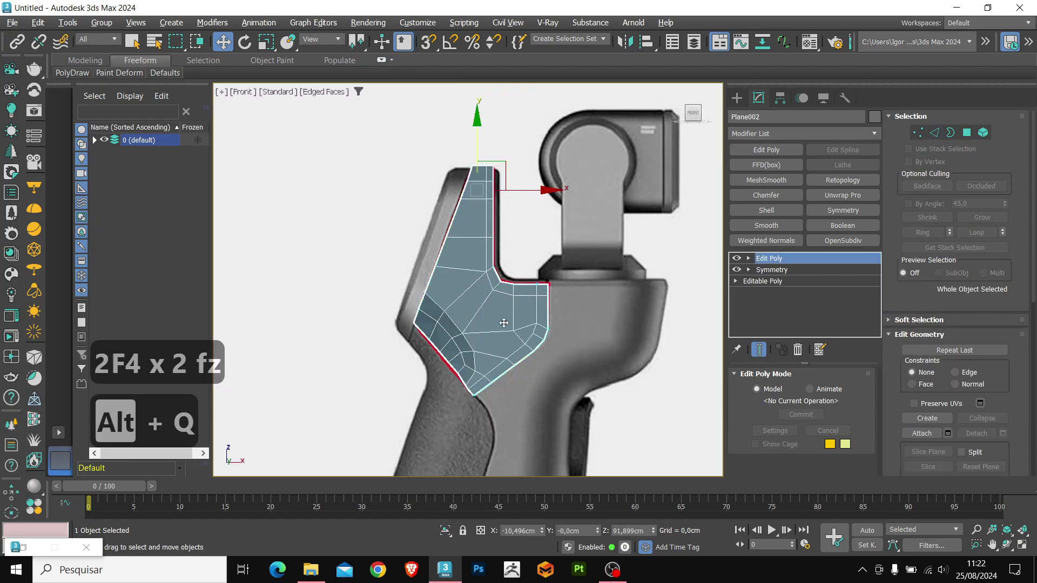
{"action": "left_click", "coordinate": [94, 140]}
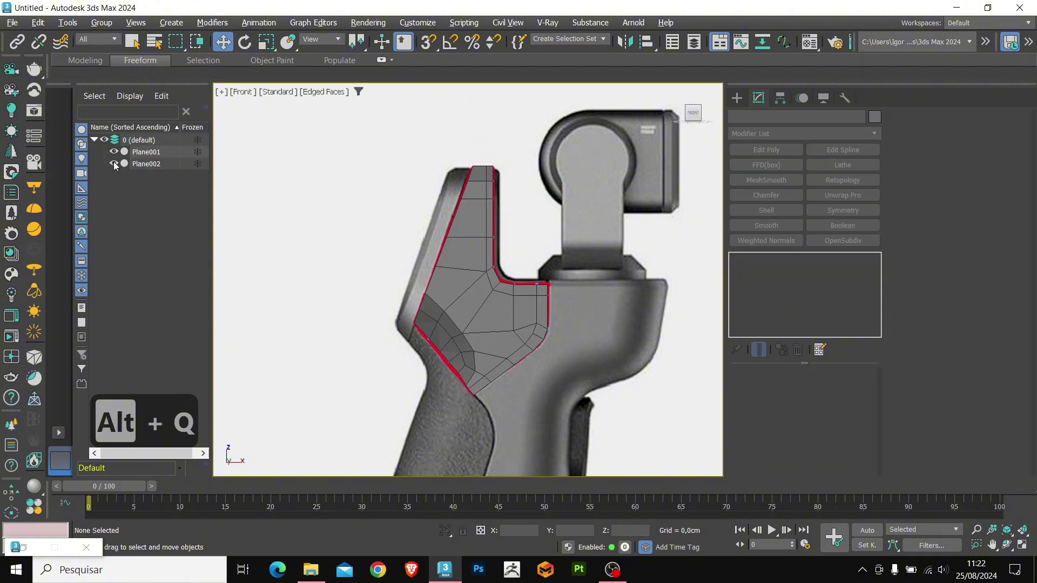
{"action": "left_click", "coordinate": [114, 164]}
{"action": "scroll", "coordinate": [554, 295], "scroll_direction": "up", "scroll_amount": 3}
{"action": "scroll", "coordinate": [554, 295], "scroll_direction": "up", "scroll_amount": 2}
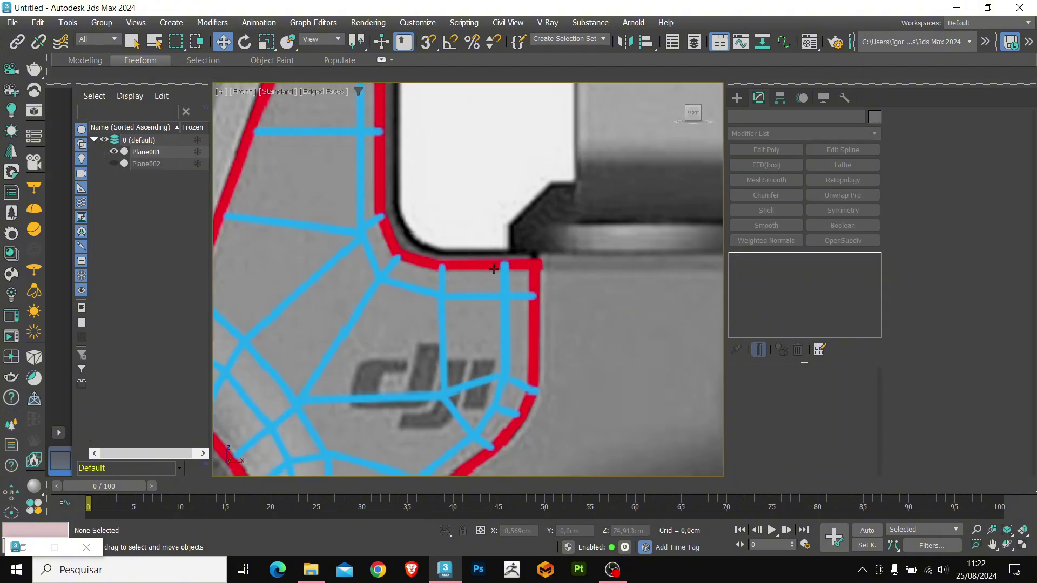
- Unhide Plane002 and select it over the reference image
{"action": "scroll", "coordinate": [494, 268], "scroll_direction": "down", "scroll_amount": 5}
{"action": "left_click", "coordinate": [113, 164]}
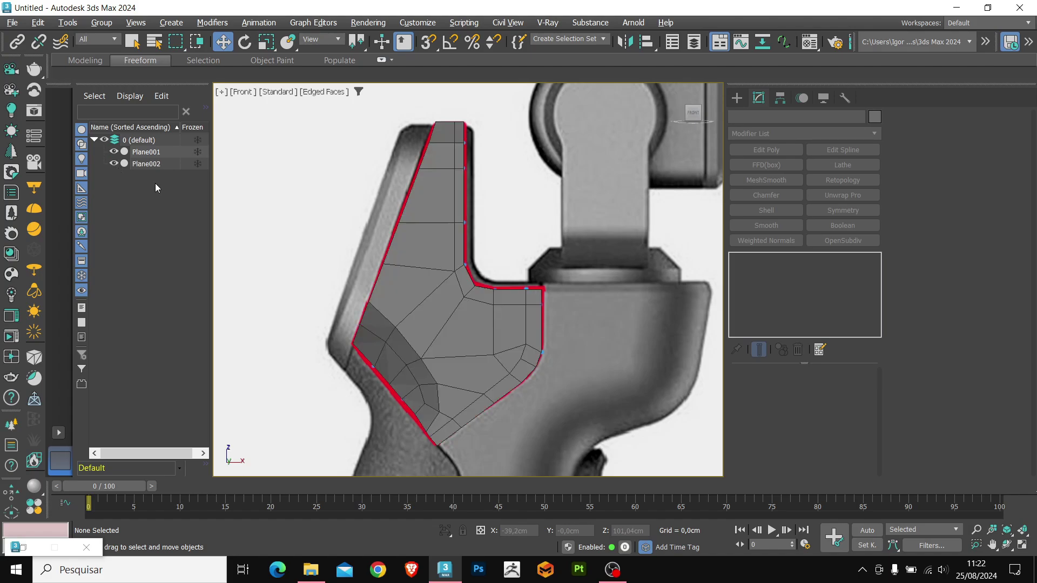
{"action": "left_click", "coordinate": [495, 292]}
{"action": "scroll", "coordinate": [454, 139], "scroll_direction": "up", "scroll_amount": 3}
{"action": "key", "text": "F3"}
{"action": "key", "text": "F3"}
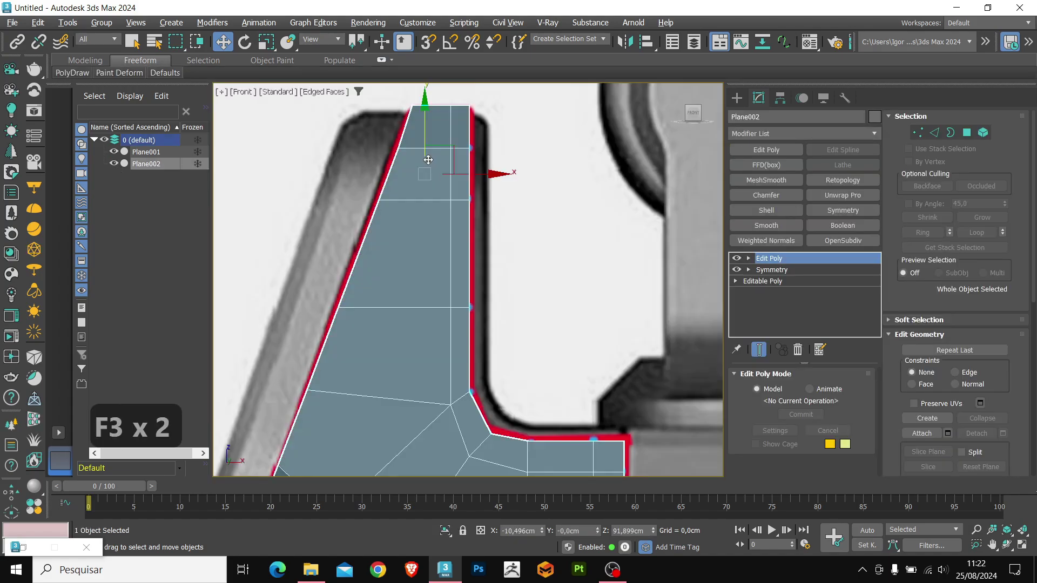
- Select the edges running all around the notch rim of Plane002, on both sides and across both ends
{"action": "key", "text": "1"}
{"action": "key", "text": "F3"}
{"action": "scroll", "coordinate": [385, 139], "scroll_direction": "down", "scroll_amount": 2}
{"action": "key", "text": "F3"}
{"action": "middle_click_drag", "start_coordinate": [475, 212], "coordinate": [498, 315], "text": "alt"}
{"action": "key", "text": "2"}
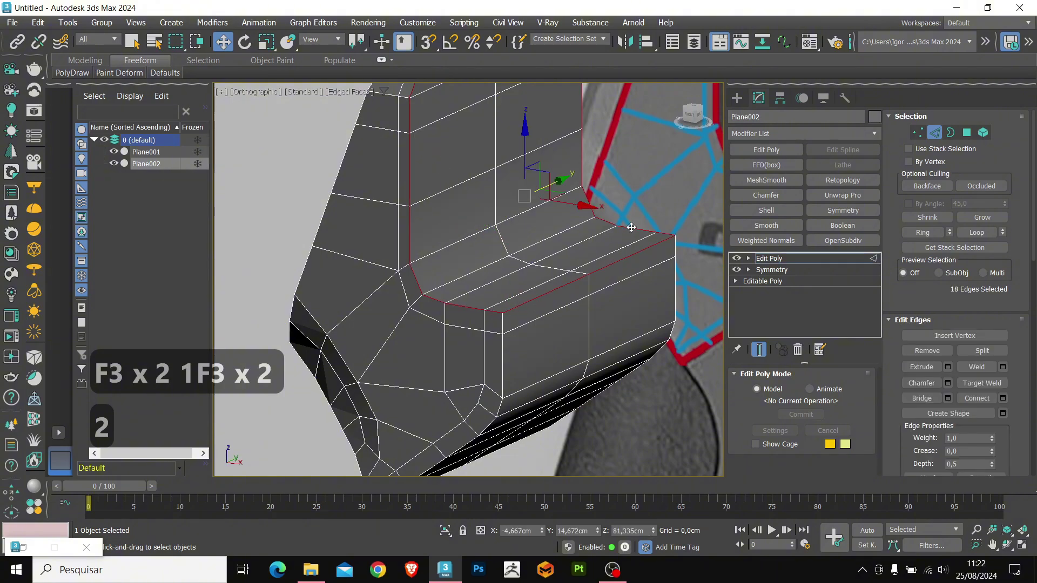
{"action": "middle_click_drag", "start_coordinate": [631, 228], "coordinate": [568, 250], "text": "alt"}
{"action": "middle_click_drag", "start_coordinate": [507, 280], "coordinate": [500, 320], "text": "alt"}
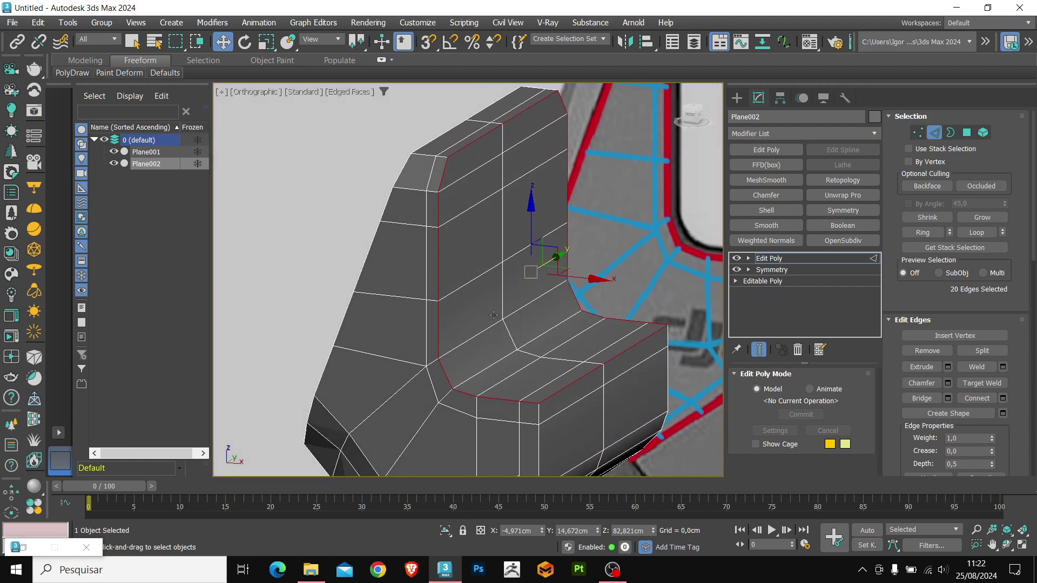
{"action": "left_click", "coordinate": [948, 383]}
{"action": "left_click_drag", "start_coordinate": [479, 302], "coordinate": [478, 295]}
{"action": "right_click", "coordinate": [479, 292]}
{"action": "left_click", "coordinate": [513, 420]}
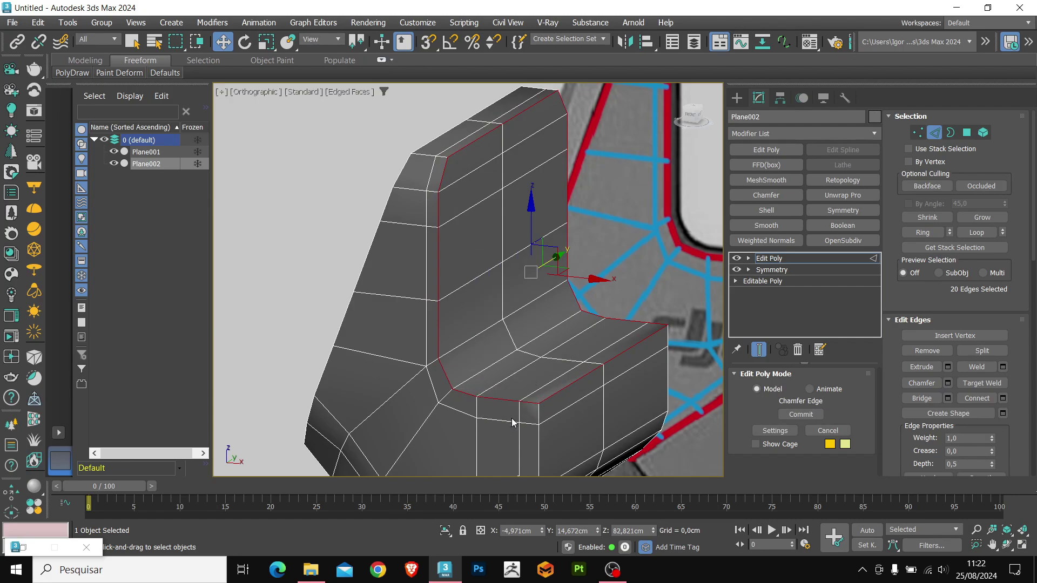
- Chamfer the selected notch rim edges by about 0.552 cm with 0 segments
{"action": "middle_click_drag", "start_coordinate": [523, 362], "coordinate": [518, 359]}
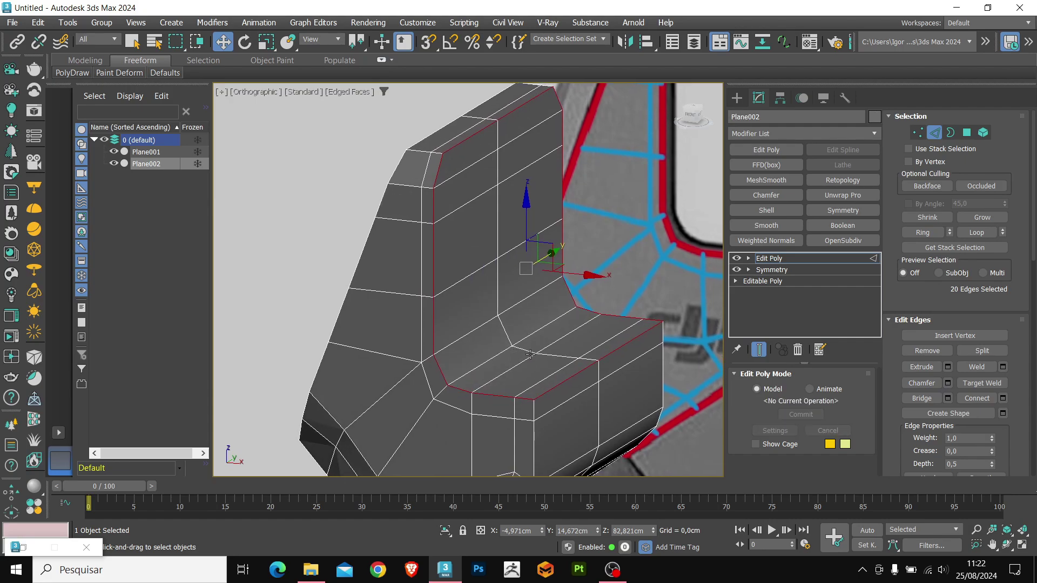
{"action": "key", "text": "ctrl+shift+c"}
{"action": "scroll", "coordinate": [472, 250], "scroll_direction": "up", "scroll_amount": 3}
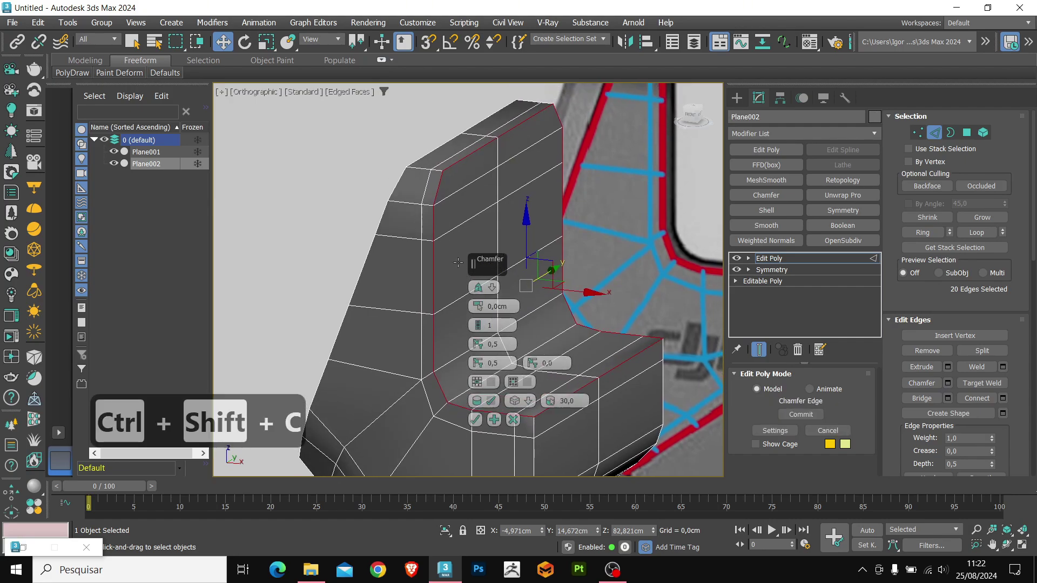
{"action": "middle_click_drag", "start_coordinate": [438, 193], "coordinate": [423, 225]}
{"action": "scroll", "coordinate": [422, 179], "scroll_direction": "up", "scroll_amount": 2}
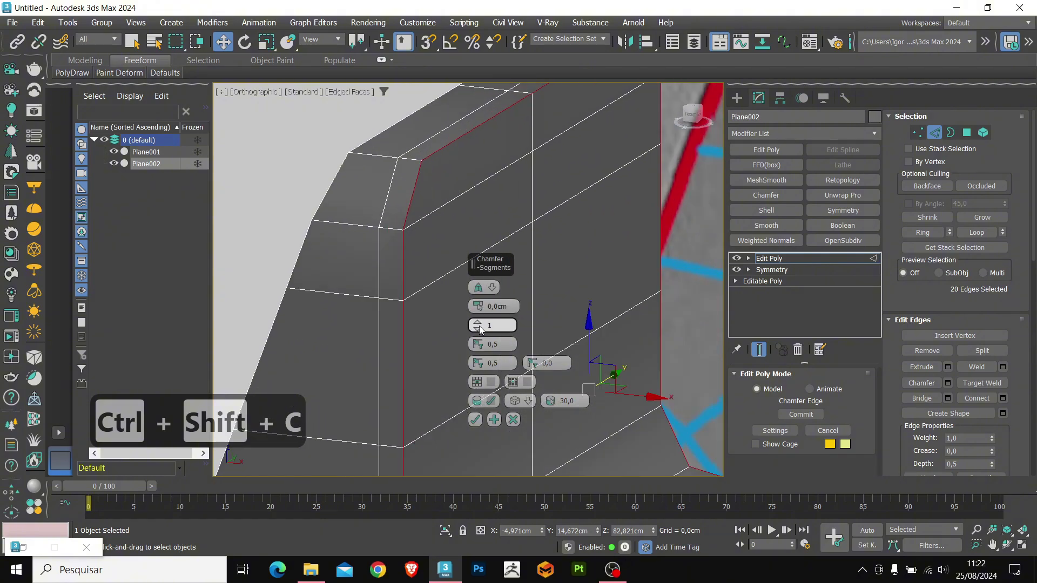
{"action": "middle_click_drag", "start_coordinate": [471, 260], "coordinate": [449, 271]}
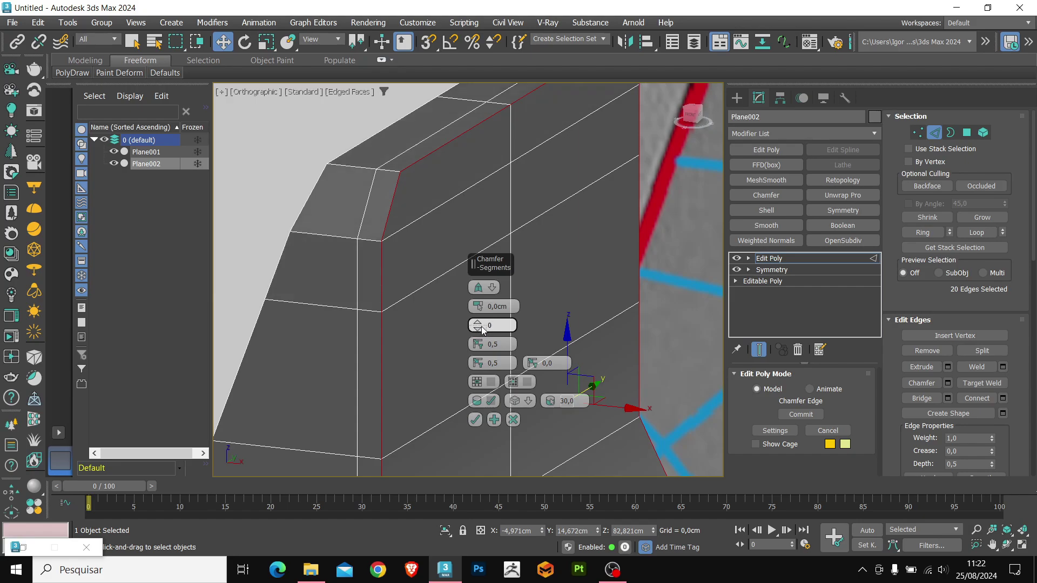
{"action": "left_click_drag", "start_coordinate": [477, 298], "coordinate": [476, 290]}
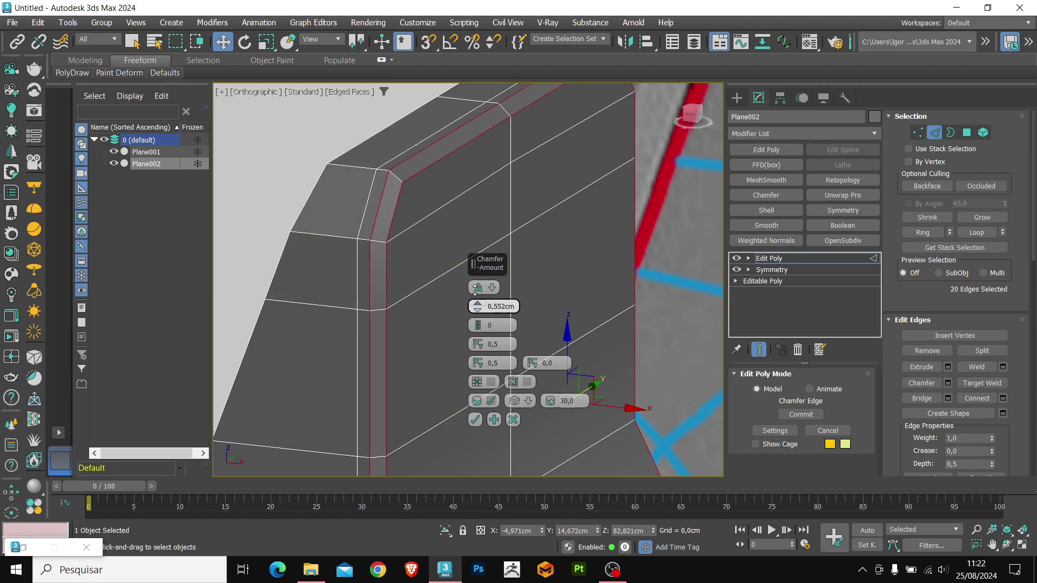
{"action": "scroll", "coordinate": [411, 232], "scroll_direction": "down", "scroll_amount": 3}
{"action": "middle_click_drag", "start_coordinate": [432, 260], "coordinate": [470, 270], "text": "alt"}
{"action": "left_click", "coordinate": [475, 420]}
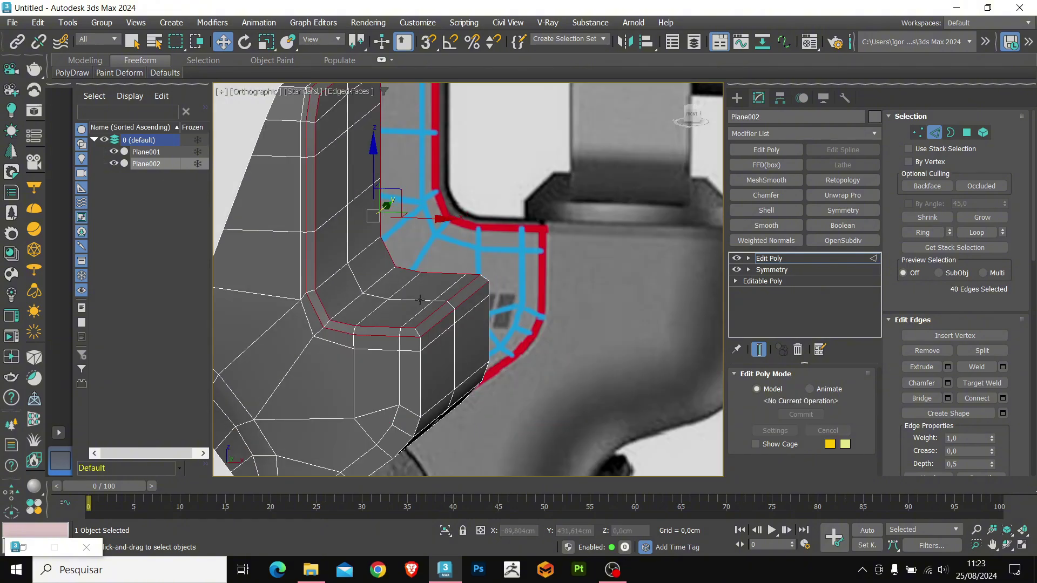
- Select the outer and inner edge loops of the new rim chamfer together with the vertical front corner edges
{"action": "scroll", "coordinate": [470, 389], "scroll_direction": "down", "scroll_amount": 2}
{"action": "middle_click_drag", "start_coordinate": [470, 368], "coordinate": [447, 361], "text": "alt"}
{"action": "scroll", "coordinate": [448, 357], "scroll_direction": "up", "scroll_amount": 8}
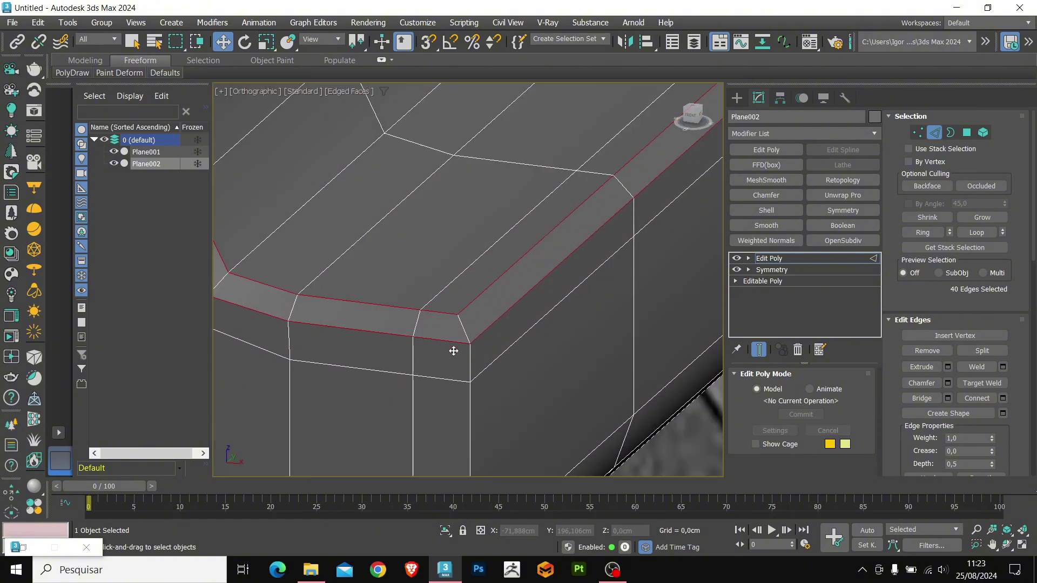
{"action": "scroll", "coordinate": [475, 352], "scroll_direction": "down", "scroll_amount": 5}
{"action": "middle_click_drag", "start_coordinate": [468, 378], "coordinate": [472, 373], "text": "alt"}
{"action": "double_click", "coordinate": [477, 370]}
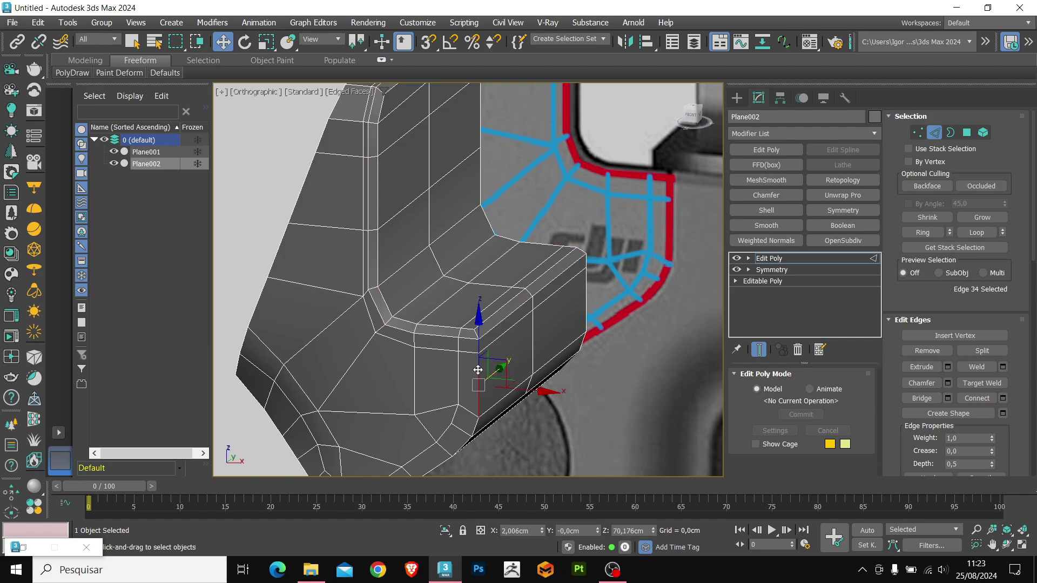
{"action": "scroll", "coordinate": [481, 334], "scroll_direction": "up", "scroll_amount": 3}
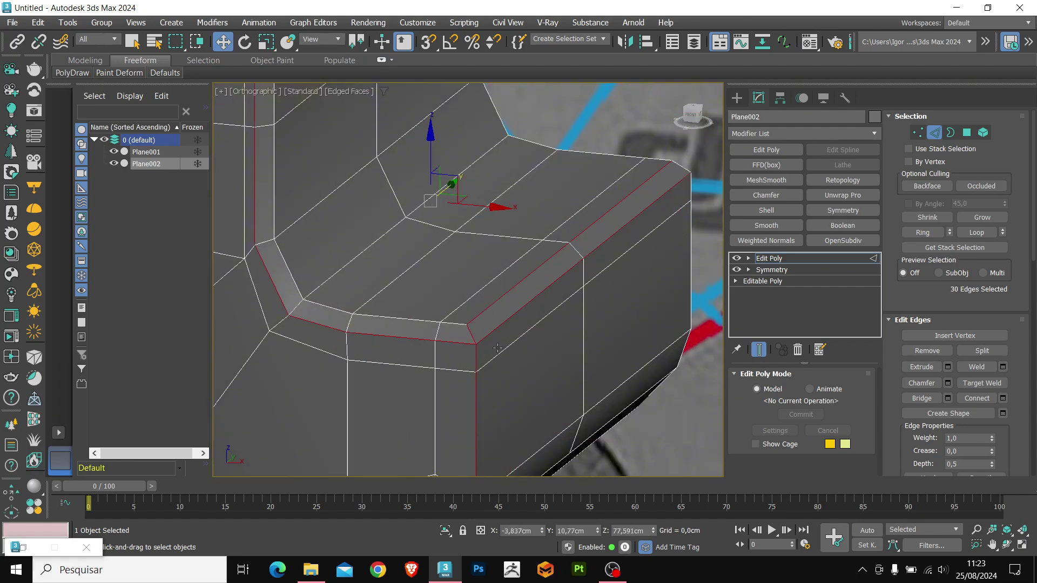
{"action": "double_click", "coordinate": [421, 319], "text": "ctrl"}
{"action": "scroll", "coordinate": [422, 318], "scroll_direction": "down", "scroll_amount": 3}
{"action": "middle_click_drag", "start_coordinate": [422, 318], "coordinate": [399, 324], "text": "alt"}
{"action": "middle_click_drag", "start_coordinate": [396, 197], "coordinate": [395, 307]}
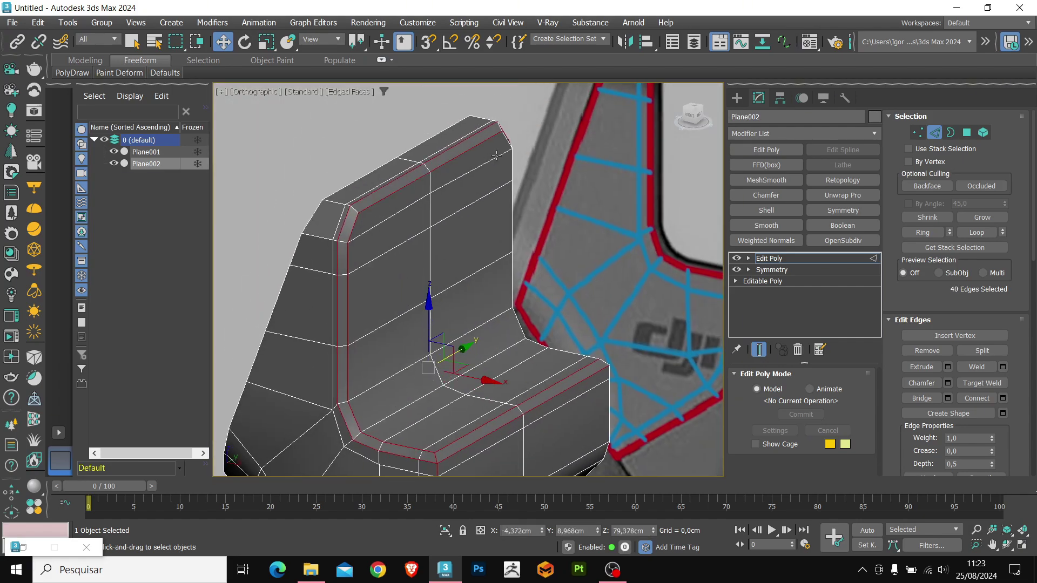
- Isolate Plane002 and add the opposite side's outer contour edges to the selection
{"action": "scroll", "coordinate": [472, 278], "scroll_direction": "down", "scroll_amount": 3}
{"action": "key", "text": "alt+q"}
{"action": "middle_click_drag", "start_coordinate": [551, 296], "coordinate": [486, 305], "text": "alt"}
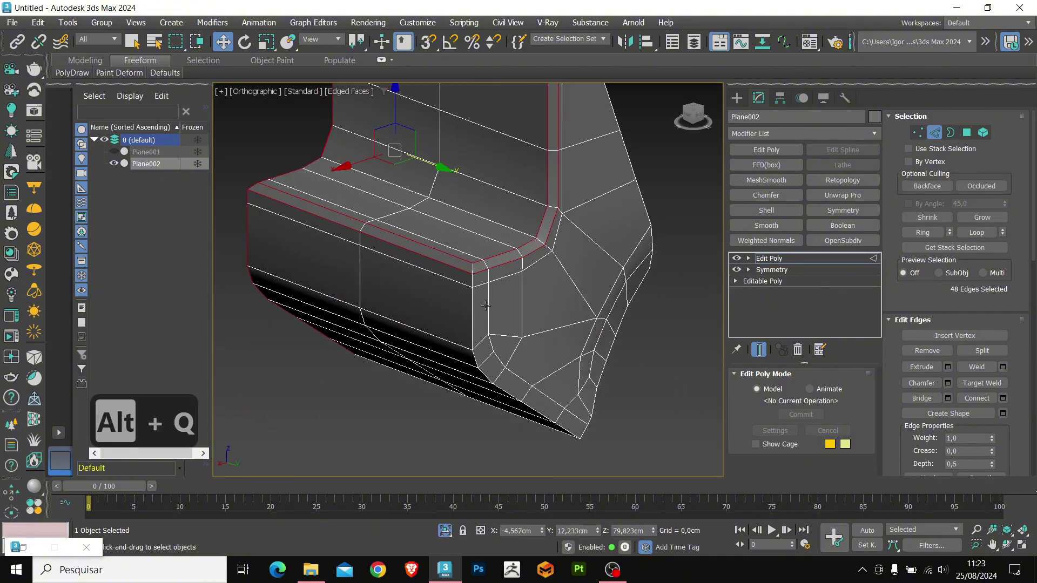
{"action": "double_click", "coordinate": [647, 209], "text": "ctrl"}
{"action": "scroll", "coordinate": [577, 289], "scroll_direction": "down", "scroll_amount": 3}
{"action": "middle_click_drag", "start_coordinate": [433, 330], "coordinate": [543, 319], "text": "alt"}
{"action": "scroll", "coordinate": [516, 357], "scroll_direction": "up", "scroll_amount": 3}
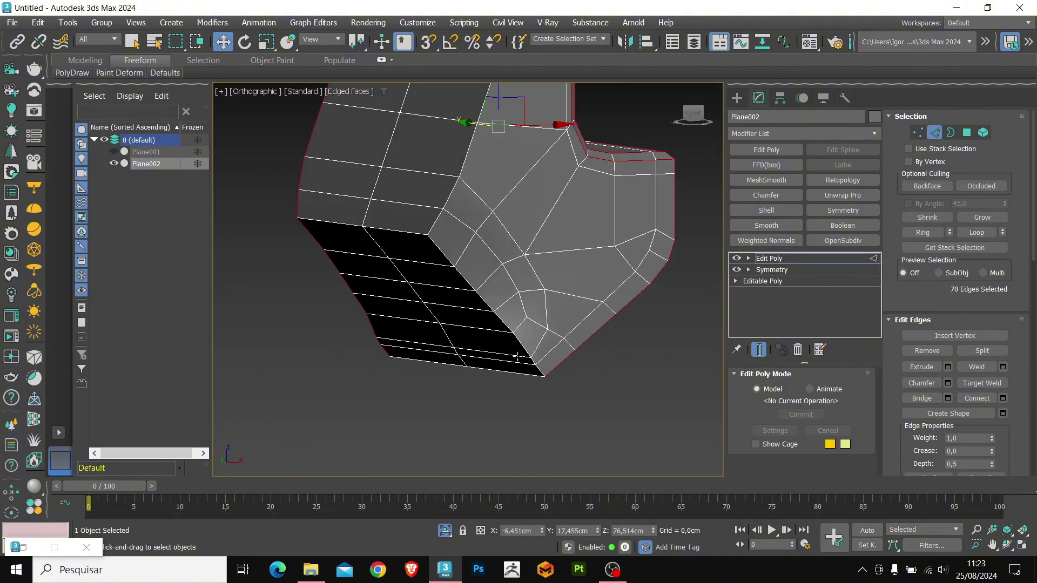
- Add the remaining rear contour edges and the rear top edge to the selection
{"action": "double_click", "coordinate": [436, 221], "text": "ctrl"}
{"action": "scroll", "coordinate": [461, 294], "scroll_direction": "down", "scroll_amount": 3}
{"action": "middle_click_drag", "start_coordinate": [461, 281], "coordinate": [461, 308], "text": "alt"}
{"action": "middle_click_drag", "start_coordinate": [474, 130], "coordinate": [455, 218]}
{"action": "scroll", "coordinate": [455, 216], "scroll_direction": "up", "scroll_amount": 3}
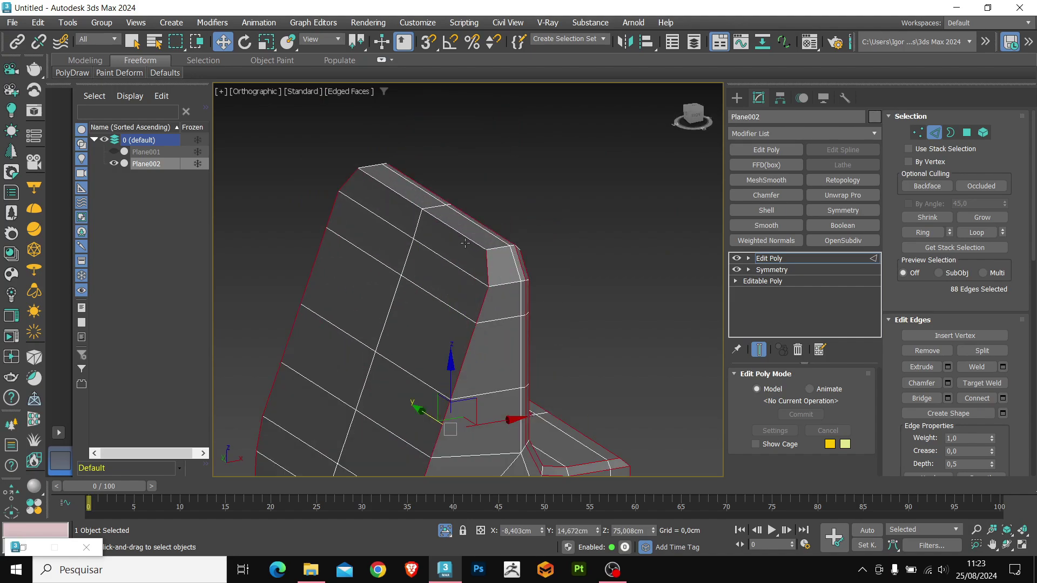
{"action": "double_click", "coordinate": [456, 227], "text": "ctrl"}
{"action": "scroll", "coordinate": [456, 216], "scroll_direction": "down", "scroll_amount": 3}
{"action": "middle_click_drag", "start_coordinate": [486, 324], "coordinate": [529, 345], "text": "alt"}
{"action": "scroll", "coordinate": [530, 346], "scroll_direction": "up", "scroll_amount": 5}
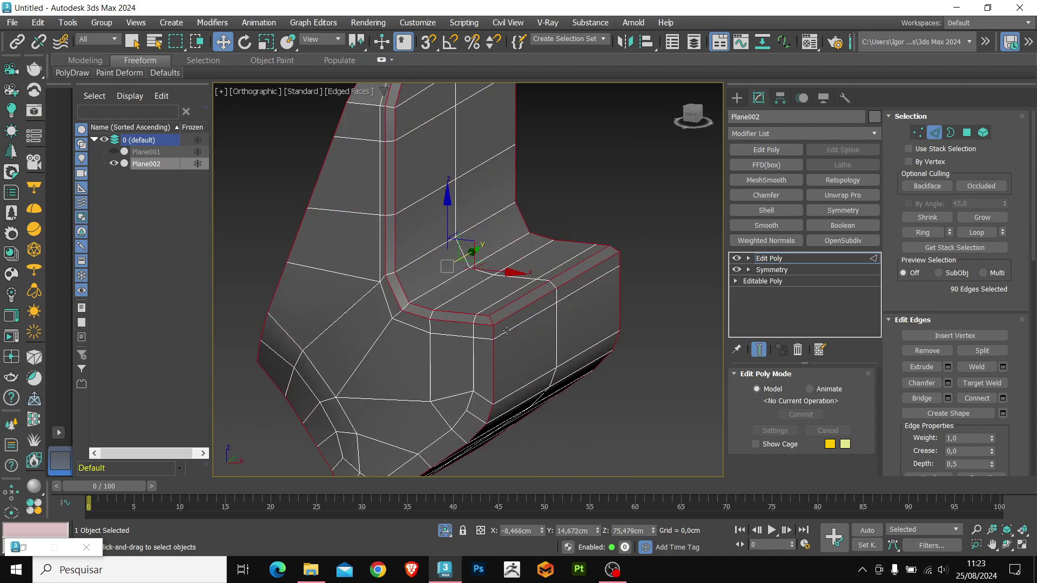
- Start a chamfer on the selected contour edges with an amount of about 0.078 cm and 1 segment
{"action": "key", "text": "ctrl+shift+c"}
{"action": "scroll", "coordinate": [475, 316], "scroll_direction": "down", "scroll_amount": 3}
{"action": "middle_click_drag", "start_coordinate": [402, 308], "coordinate": [409, 328]}
{"action": "scroll", "coordinate": [424, 306], "scroll_direction": "up", "scroll_amount": 3}
{"action": "left_click_drag", "start_coordinate": [472, 312], "coordinate": [473, 327]}
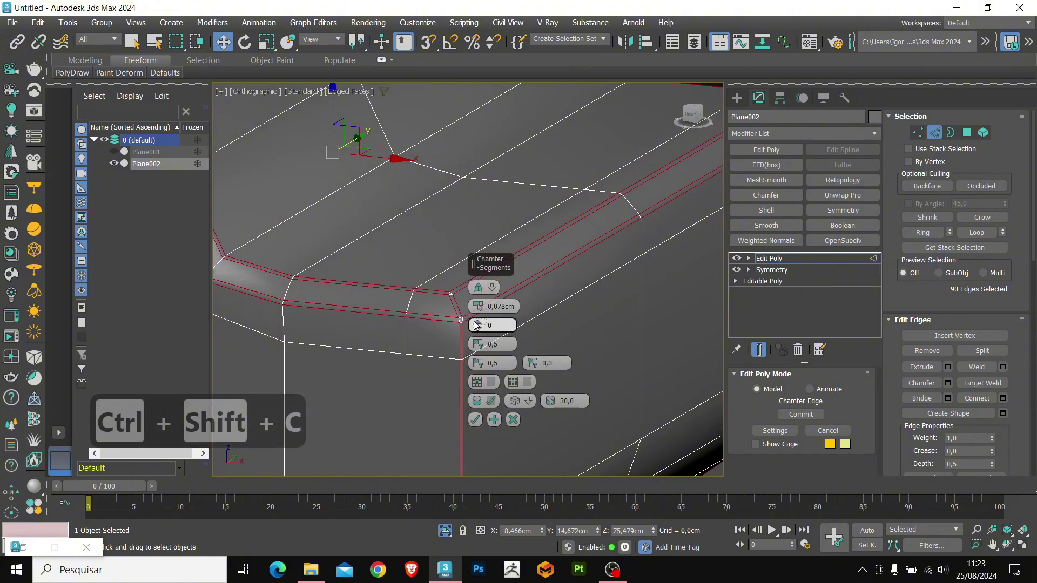
{"action": "left_click", "coordinate": [476, 323]}
{"action": "scroll", "coordinate": [410, 327], "scroll_direction": "down", "scroll_amount": 7}
{"action": "scroll", "coordinate": [360, 213], "scroll_direction": "up", "scroll_amount": 7}
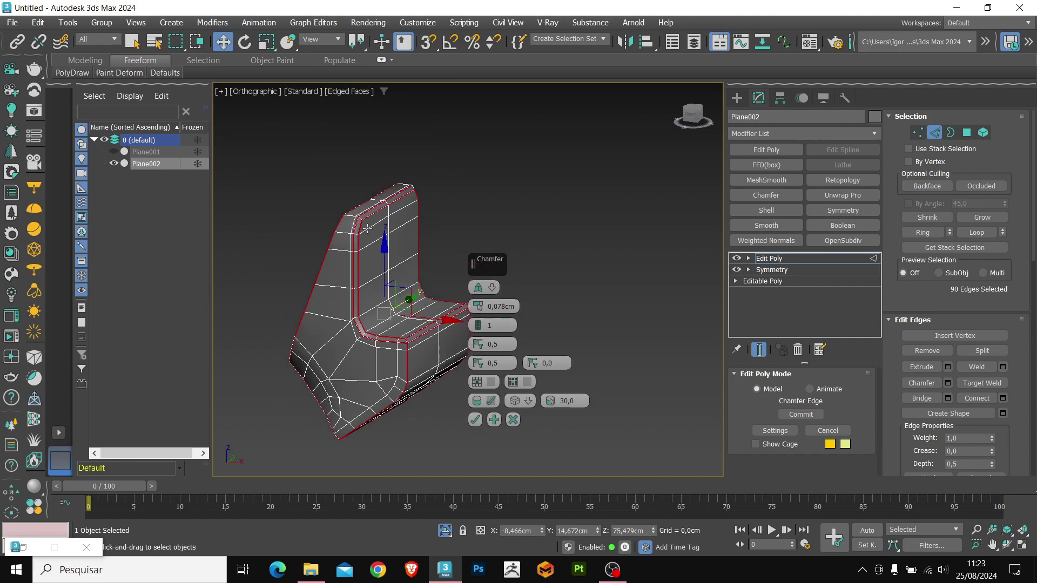
- Set the contour chamfer amount to about 0.108 cm and apply it
{"action": "scroll", "coordinate": [338, 197], "scroll_direction": "down", "scroll_amount": 5}
{"action": "middle_click_drag", "start_coordinate": [337, 197], "coordinate": [294, 135], "text": "alt"}
{"action": "middle_click_drag", "start_coordinate": [294, 135], "coordinate": [335, 141], "text": "alt"}
{"action": "scroll", "coordinate": [410, 335], "scroll_direction": "up", "scroll_amount": 3}
{"action": "scroll", "coordinate": [411, 335], "scroll_direction": "up", "scroll_amount": 3}
{"action": "middle_click_drag", "start_coordinate": [410, 335], "coordinate": [391, 339], "text": "alt"}
{"action": "middle_click_drag", "start_coordinate": [319, 230], "coordinate": [358, 272]}
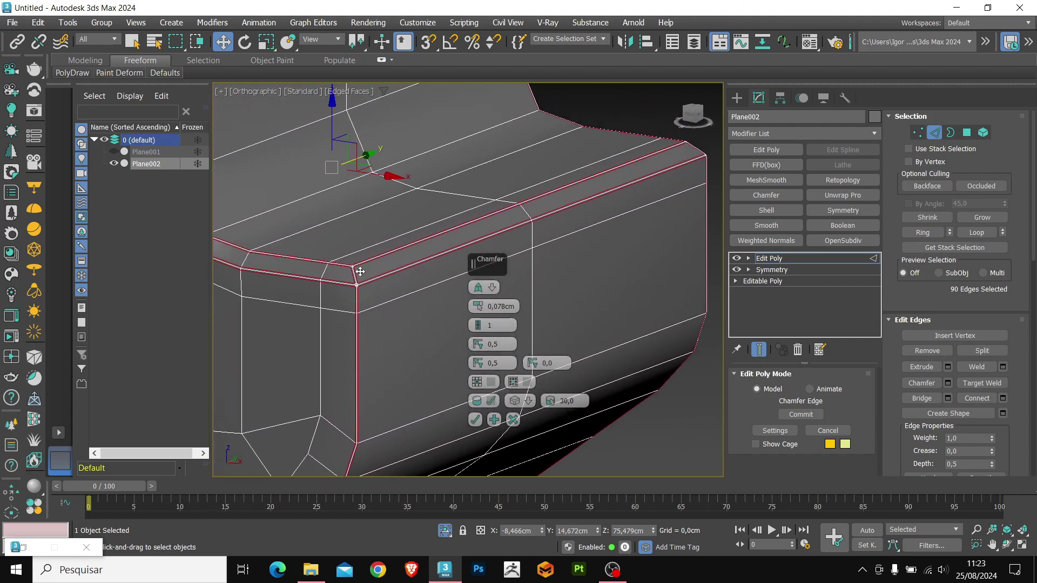
{"action": "scroll", "coordinate": [358, 272], "scroll_direction": "up", "scroll_amount": 4}
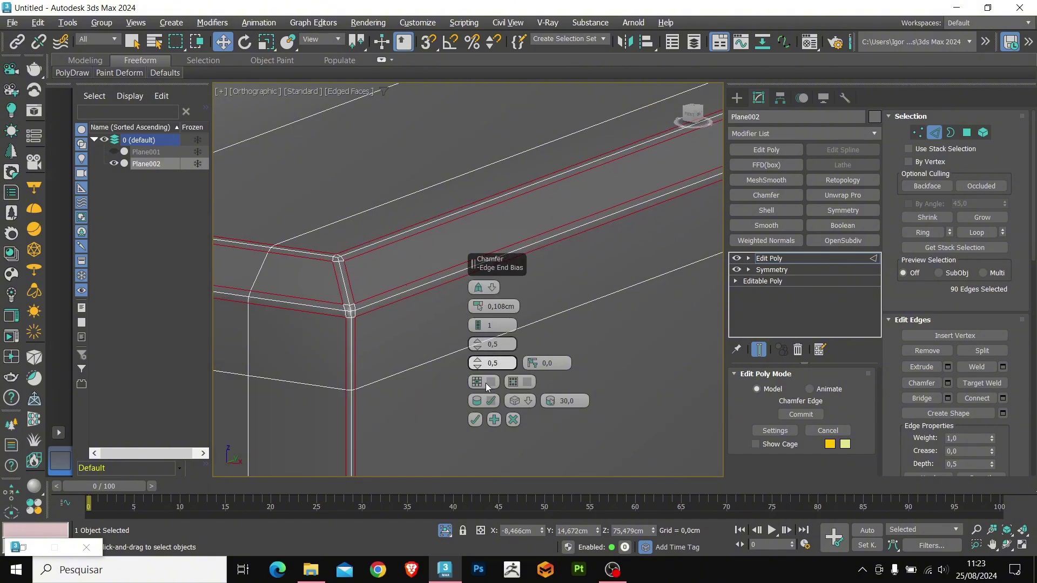
{"action": "left_click", "coordinate": [475, 420]}
- Leave edge editing, add an OpenSubdiv modifier with 2 iterations, and view the body shaded without edges
{"action": "key", "text": "2"}
{"action": "key", "text": "F4"}
{"action": "scroll", "coordinate": [544, 330], "scroll_direction": "down", "scroll_amount": 4}
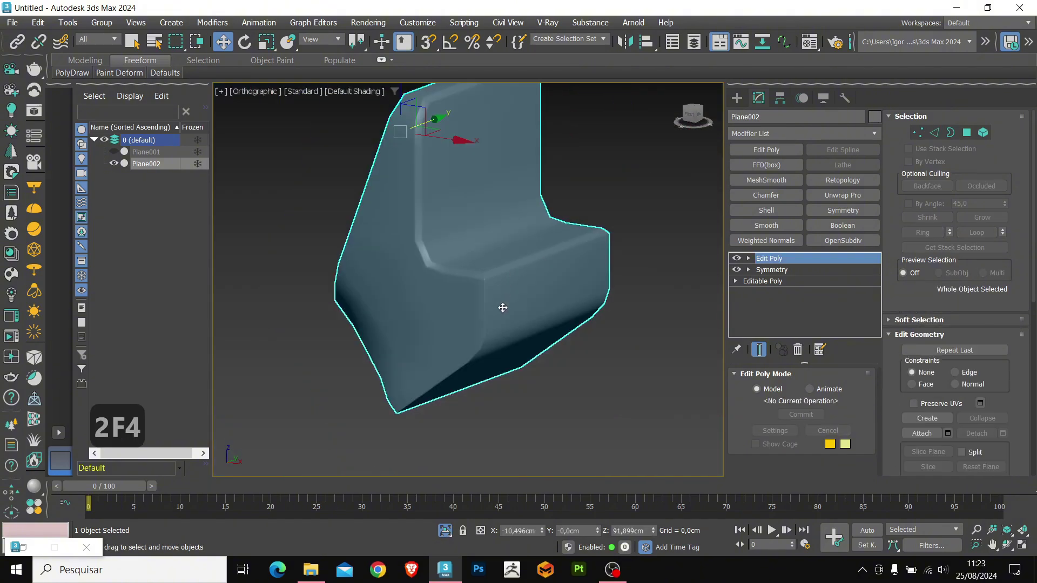
{"action": "mouse_move", "coordinate": [547, 321]}
{"action": "middle_mouse_down", "text": "alt"}
{"action": "mouse_move", "coordinate": [531, 303]}
{"action": "mouse_move", "coordinate": [533, 365]}
{"action": "mouse_move", "coordinate": [532, 351]}
{"action": "mouse_move", "coordinate": [487, 352]}
{"action": "mouse_move", "coordinate": [630, 352]}
{"action": "mouse_move", "coordinate": [637, 335]}
{"action": "mouse_move", "coordinate": [620, 308]}
{"action": "mouse_move", "coordinate": [541, 359]}
{"action": "mouse_move", "coordinate": [475, 361]}
{"action": "mouse_move", "coordinate": [433, 347]}
{"action": "middle_mouse_up", "text": "alt"}
{"action": "key", "text": "F4"}
{"action": "left_click", "coordinate": [843, 240]}
{"action": "left_click", "coordinate": [849, 394]}
{"action": "key", "text": "F4"}
{"action": "scroll", "coordinate": [433, 346], "scroll_direction": "up", "scroll_amount": 4}
- Switch off OpenSubdiv and, in Edit Poly, connect the ring of cross edges on one half with a middle edge loop
{"action": "left_click", "coordinate": [736, 258]}
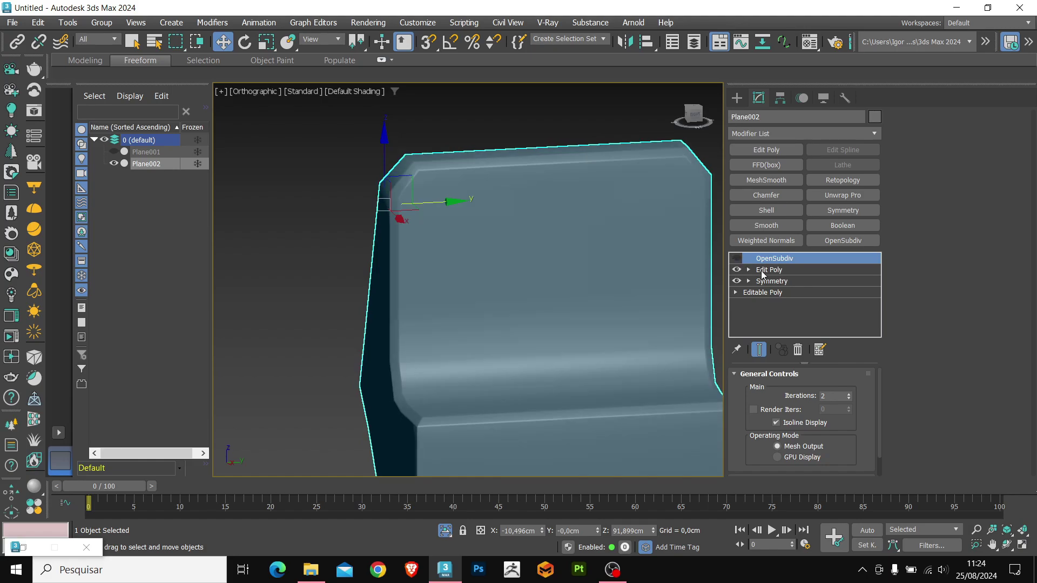
{"action": "scroll", "coordinate": [678, 284], "scroll_direction": "down", "scroll_amount": 2}
{"action": "key", "text": "F4"}
{"action": "middle_click_drag", "start_coordinate": [678, 283], "coordinate": [581, 320], "text": "alt"}
{"action": "key", "text": "2"}
{"action": "left_click", "coordinate": [597, 193]}
{"action": "key", "text": "ctrl+r"}
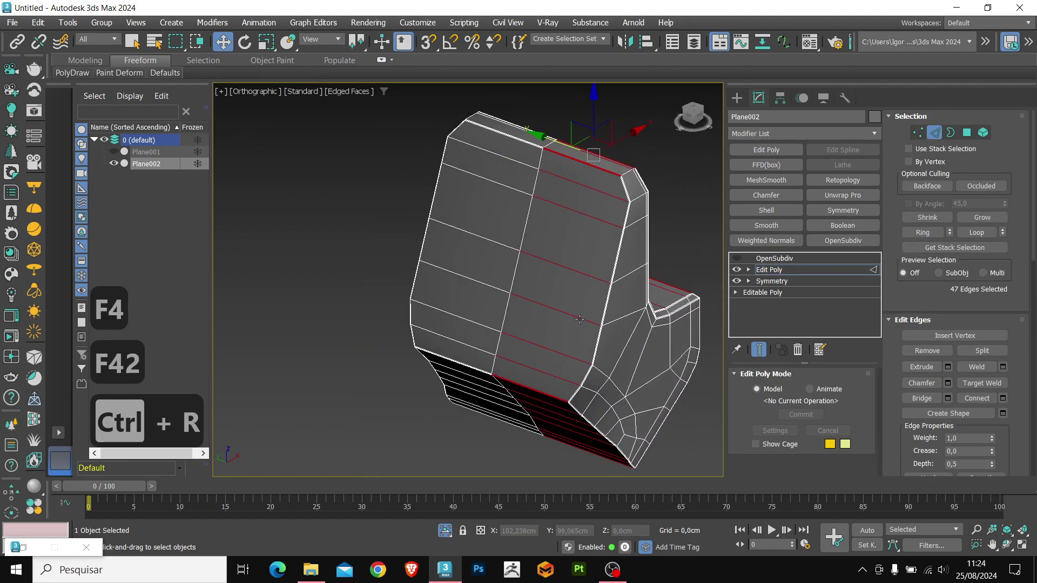
{"action": "middle_click_drag", "start_coordinate": [583, 363], "coordinate": [546, 336], "text": "alt"}
{"action": "key", "text": "ctrl+c"}
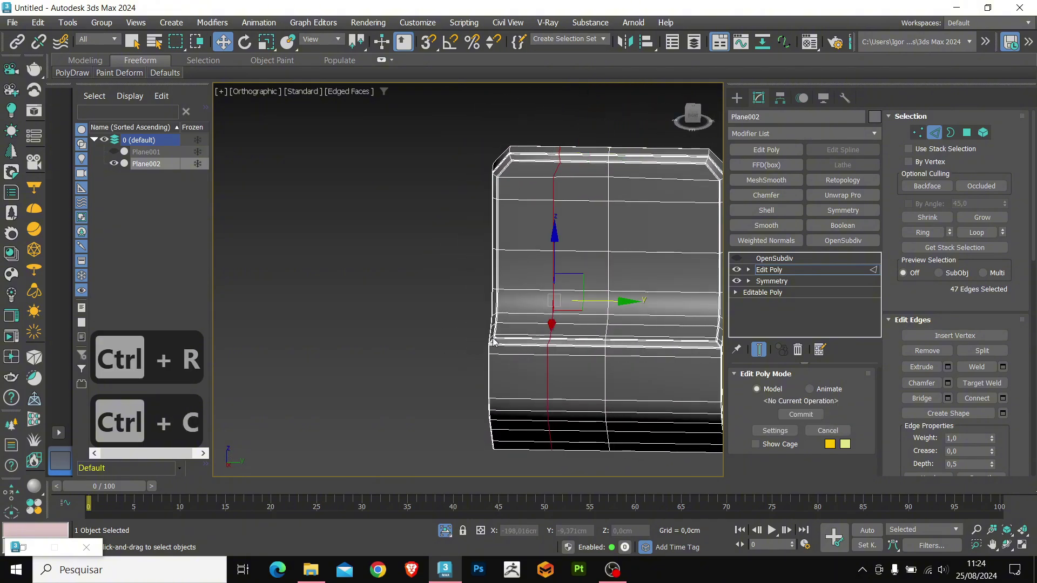
- Connect the other half's cross edges with a matching middle loop, leave edge editing, and show OpenSubdiv smoothing without edges
{"action": "key", "text": "ctrl+r"}
{"action": "key", "text": "ctrl+c"}
{"action": "key", "text": "Return"}
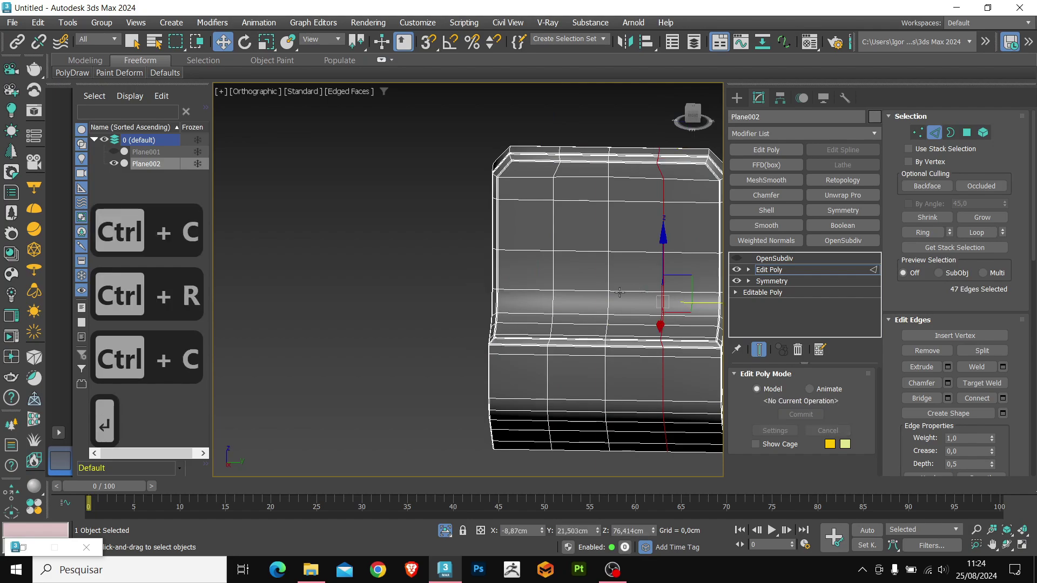
{"action": "middle_click_drag", "start_coordinate": [639, 293], "coordinate": [626, 326], "text": "alt"}
{"action": "key", "text": "2"}
{"action": "key", "text": "F4"}
{"action": "scroll", "coordinate": [537, 232], "scroll_direction": "down", "scroll_amount": 3}
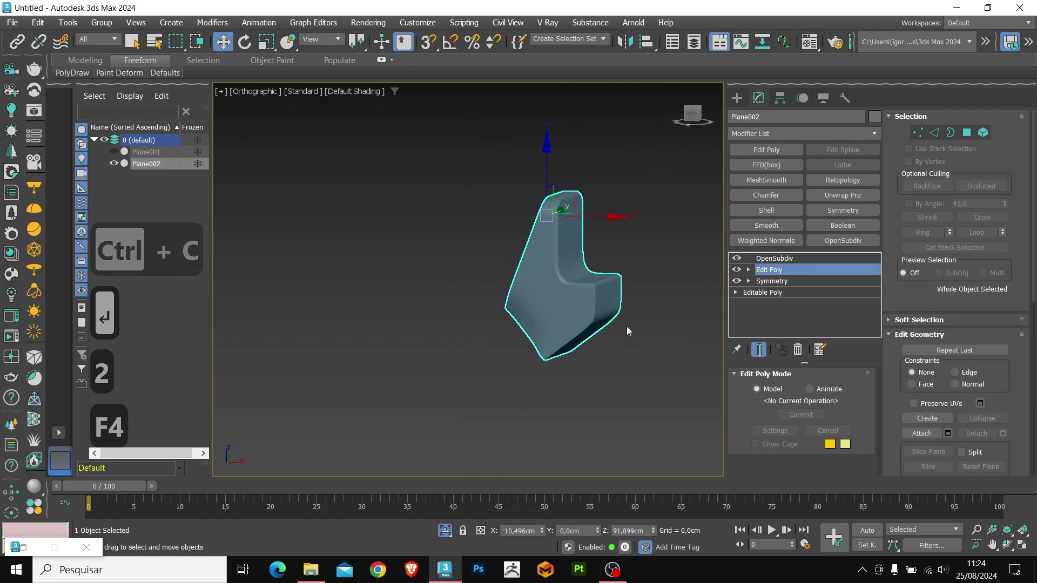
- Examine the isolated OpenSubdiv-smoothed body from the side and rear for shading and edge flow
{"action": "left_click", "coordinate": [626, 327]}
{"action": "scroll", "coordinate": [580, 233], "scroll_direction": "up", "scroll_amount": 3}
{"action": "middle_click_drag", "start_coordinate": [580, 232], "coordinate": [557, 204]}
{"action": "left_click", "coordinate": [503, 308]}
{"action": "scroll", "coordinate": [504, 308], "scroll_direction": "down", "scroll_amount": 2}
{"action": "middle_click_drag", "start_coordinate": [517, 348], "coordinate": [541, 348], "text": "alt"}
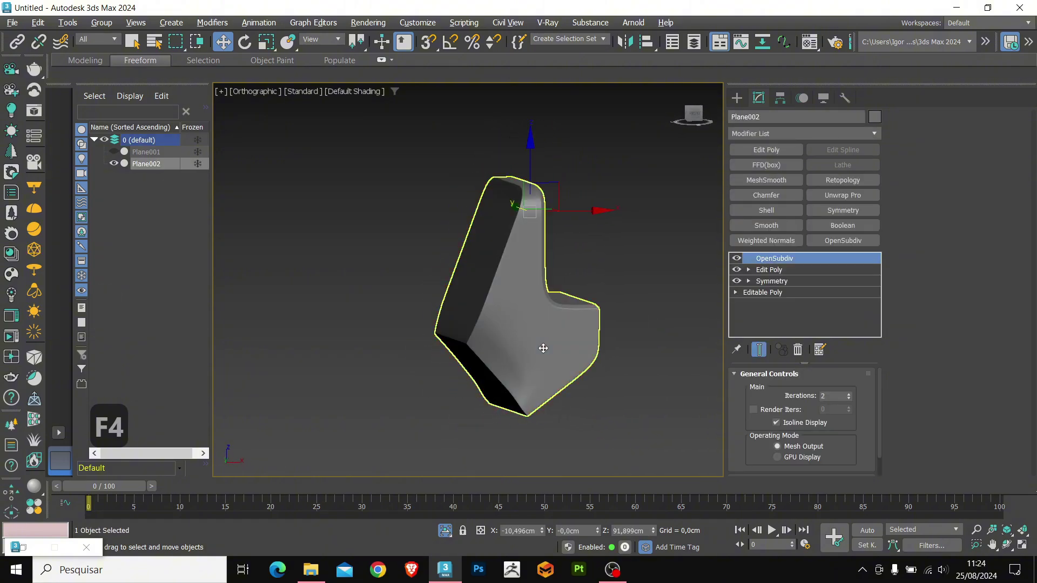
{"action": "key", "text": "F4"}
{"action": "key", "text": "F4"}
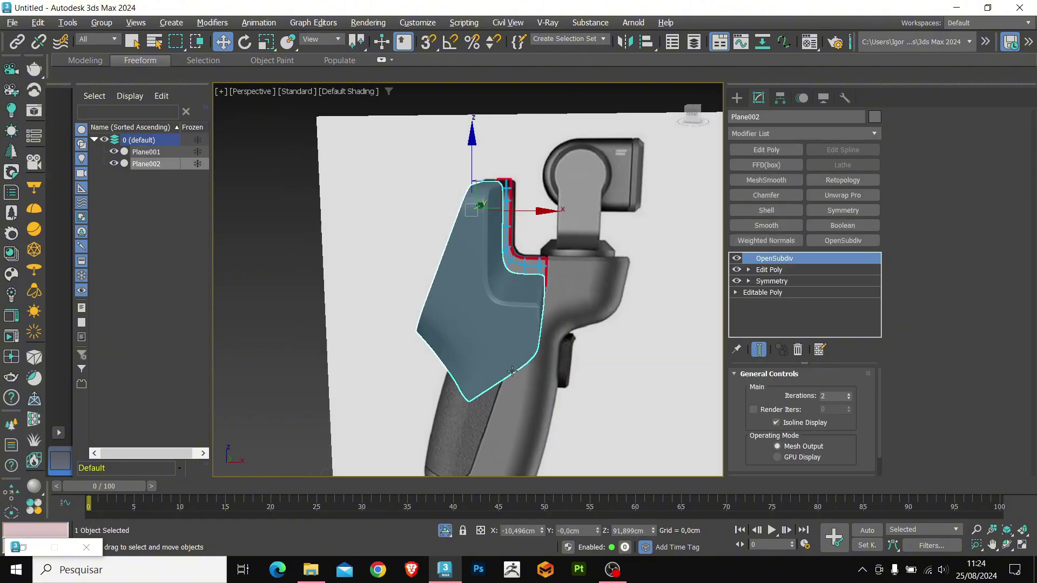
- Compare the smoothed body with the reference image in perspective, both with and without its edges shown
{"action": "middle_click_drag", "start_coordinate": [507, 378], "coordinate": [501, 280], "text": "alt"}
{"action": "key", "text": "F4"}
{"action": "scroll", "coordinate": [527, 286], "scroll_direction": "up", "scroll_amount": 3}
{"action": "key", "text": "F4"}
{"action": "scroll", "coordinate": [521, 317], "scroll_direction": "down", "scroll_amount": 4}
{"action": "key", "text": "F4"}
{"action": "scroll", "coordinate": [513, 328], "scroll_direction": "up", "scroll_amount": 2}
{"action": "scroll", "coordinate": [501, 281], "scroll_direction": "up", "scroll_amount": 1}
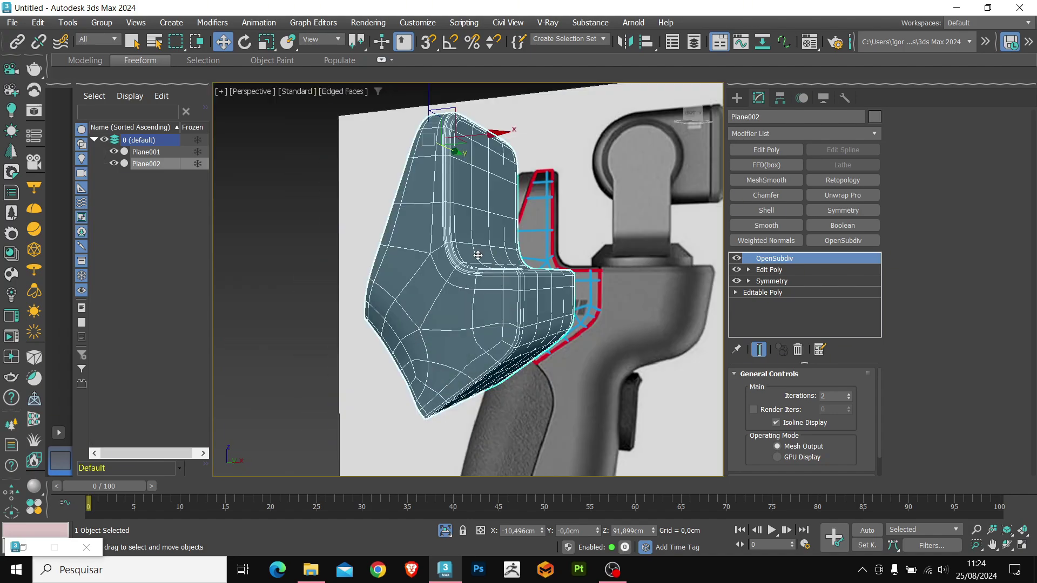
{"action": "mouse_move", "coordinate": [486, 260]}
{"action": "middle_mouse_down", "text": "alt"}
{"action": "mouse_move", "coordinate": [533, 297]}
{"action": "mouse_move", "coordinate": [486, 256]}
{"action": "middle_mouse_up", "text": "alt"}
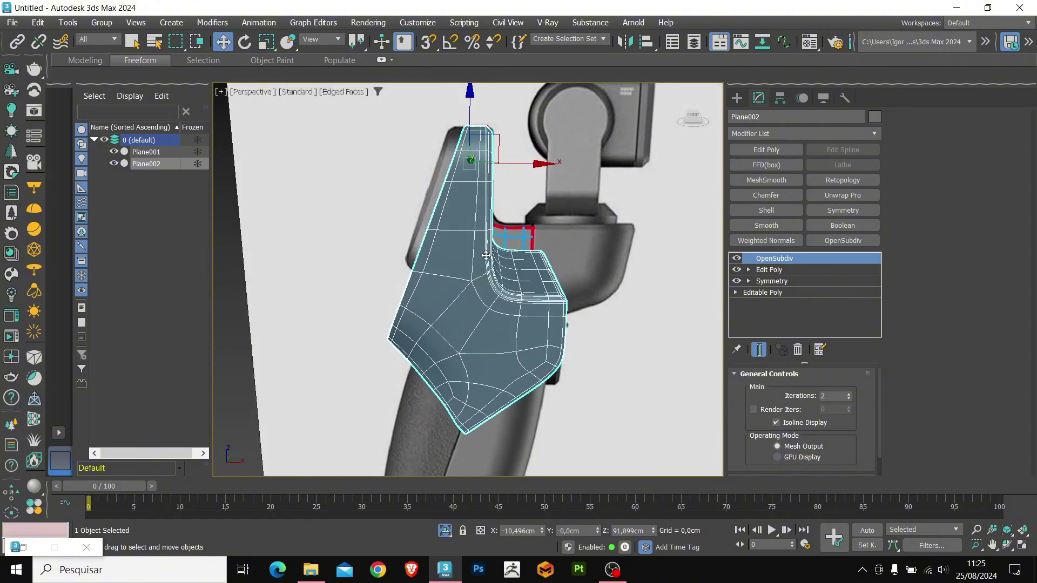
- Add an Edit Poly modifier above OpenSubdiv and isolate Plane002
{"action": "middle_click_drag", "start_coordinate": [479, 315], "coordinate": [487, 339], "text": "alt"}
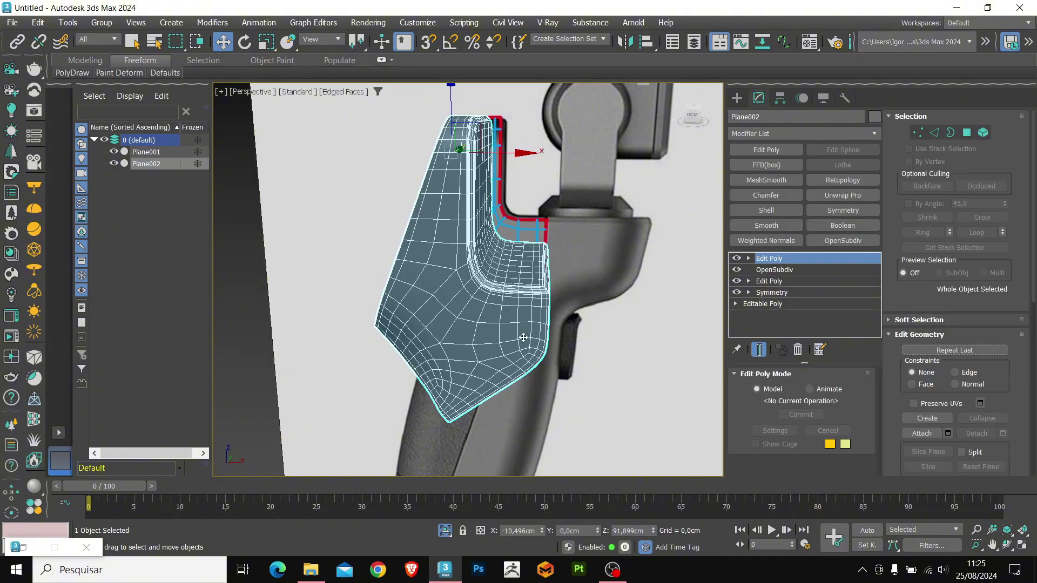
{"action": "middle_click_drag", "start_coordinate": [522, 338], "coordinate": [465, 312], "text": "alt"}
{"action": "scroll", "coordinate": [481, 326], "scroll_direction": "down", "scroll_amount": 2}
{"action": "key", "text": "alt+q"}
{"action": "key", "text": "alt+q"}
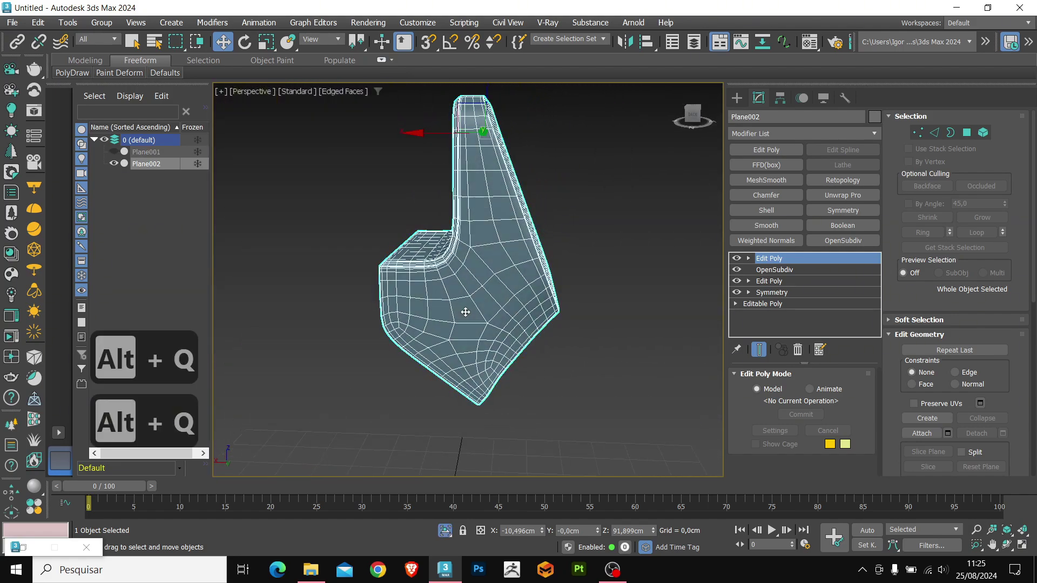
- Select four adjoining polygons on the lower side face of Plane002 and regularize their outline into a circle
{"action": "key", "text": "4"}
{"action": "scroll", "coordinate": [465, 324], "scroll_direction": "up", "scroll_amount": 3}
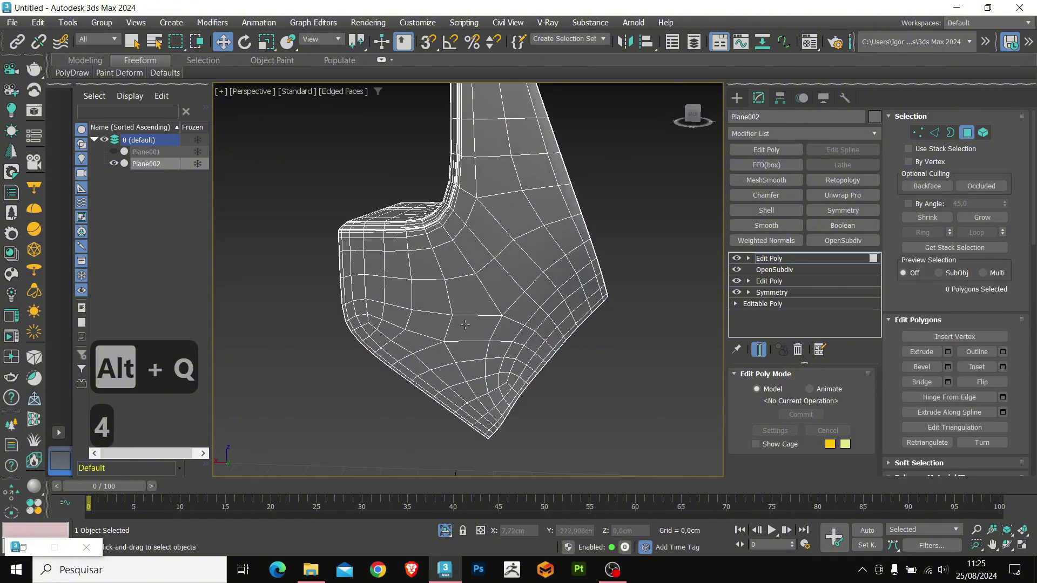
{"action": "left_click", "coordinate": [444, 316], "text": "ctrl"}
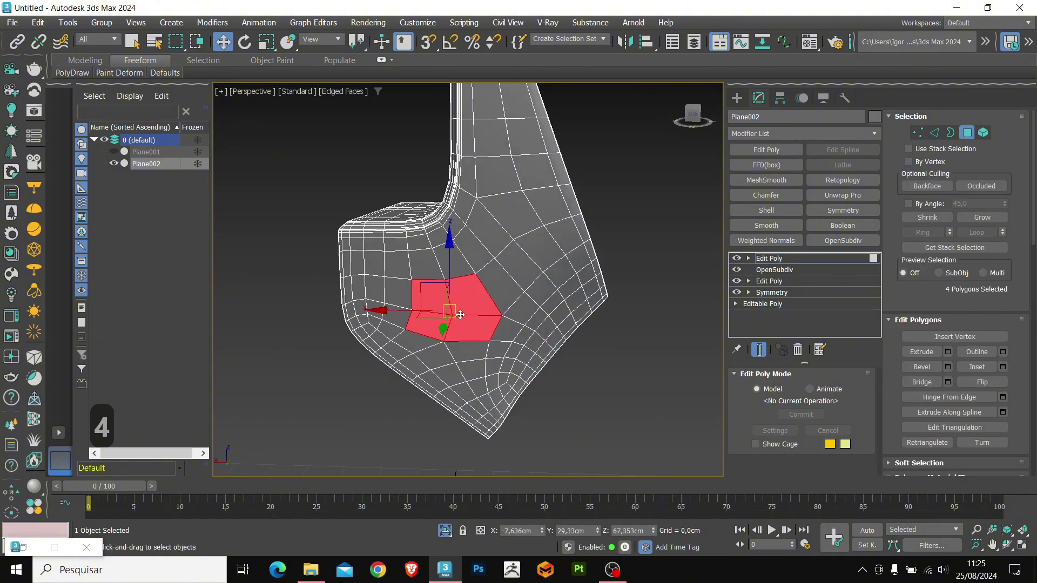
{"action": "middle_click_drag", "start_coordinate": [474, 341], "coordinate": [463, 363], "text": "alt"}
{"action": "key", "text": "ctrl+shift+r"}
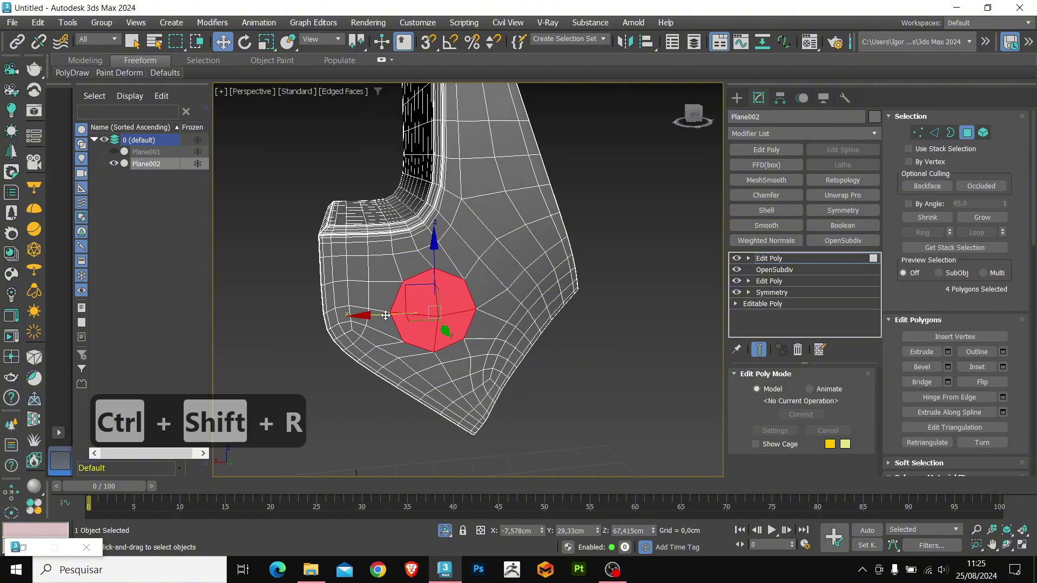
- Inset the regularized polygons by scaling a new ring of faces to 91%
{"action": "middle_click_drag", "start_coordinate": [444, 330], "coordinate": [470, 326], "text": "alt"}
{"action": "scroll", "coordinate": [470, 326], "scroll_direction": "up", "scroll_amount": 2}
{"action": "key", "text": "r"}
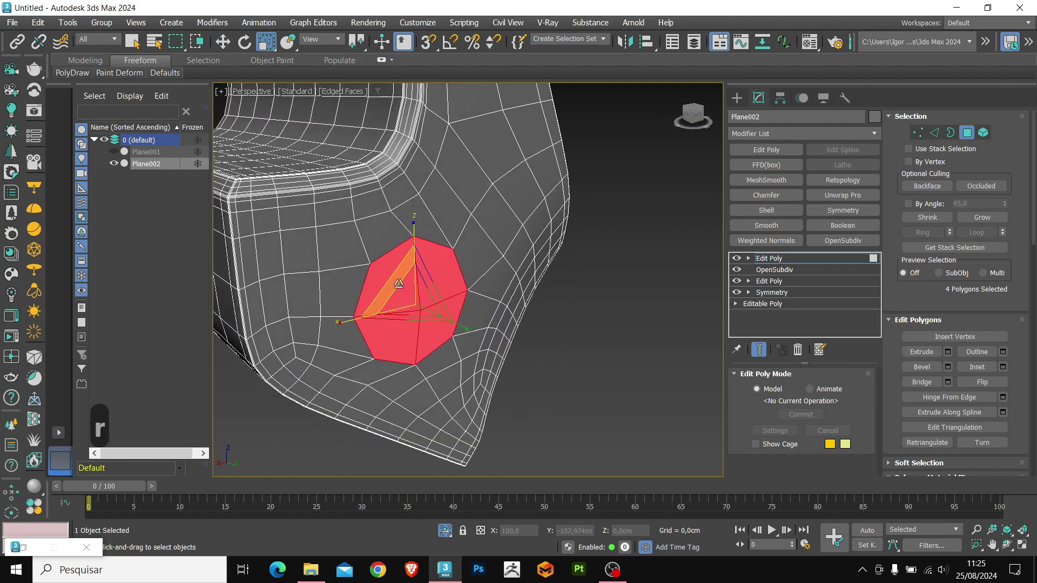
{"action": "left_click_drag", "start_coordinate": [411, 292], "coordinate": [410, 300]}
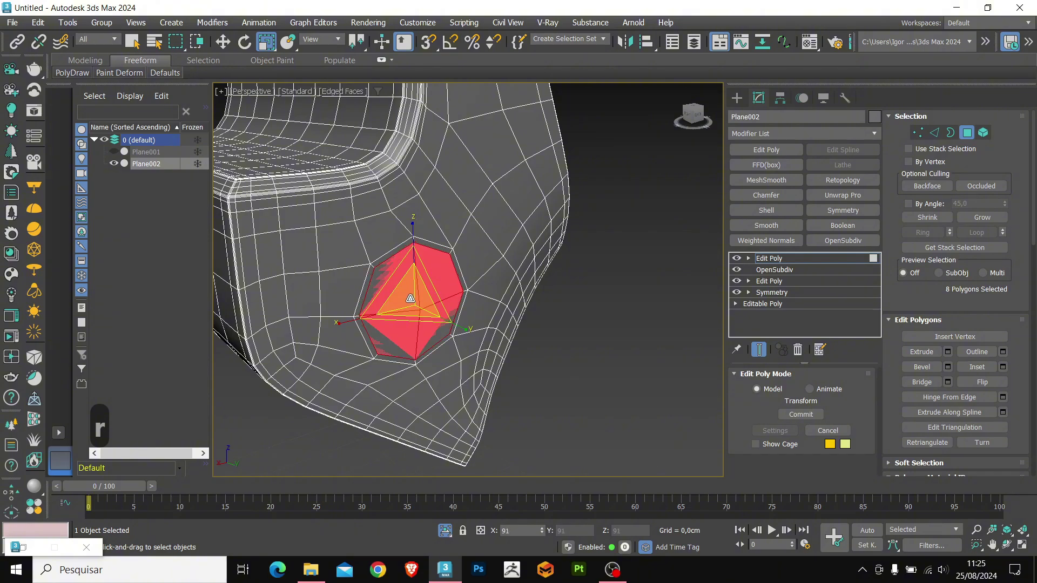
- Extrude the inset polygons about 2 cm into the body along Y to form a round recess
{"action": "middle_click_drag", "start_coordinate": [444, 271], "coordinate": [439, 345], "text": "alt"}
{"action": "scroll", "coordinate": [432, 277], "scroll_direction": "up", "scroll_amount": 3}
{"action": "key", "text": "w"}
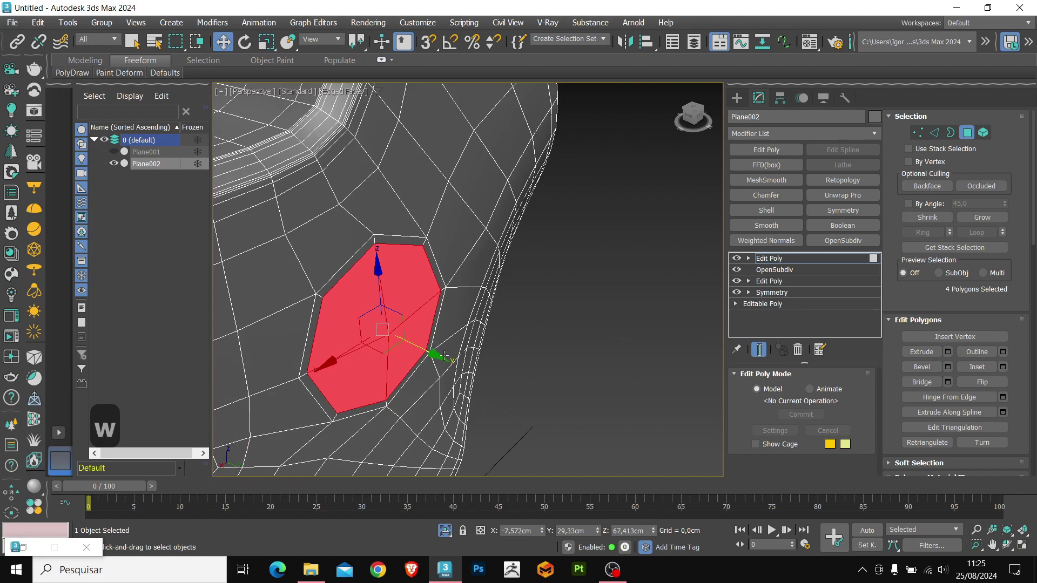
{"action": "left_click_drag", "start_coordinate": [439, 355], "coordinate": [401, 341], "text": "shift"}
{"action": "mouse_move", "coordinate": [427, 273]}
{"action": "middle_mouse_down", "text": "alt"}
{"action": "mouse_move", "coordinate": [439, 254]}
{"action": "mouse_move", "coordinate": [434, 289]}
{"action": "middle_mouse_up", "text": "alt"}
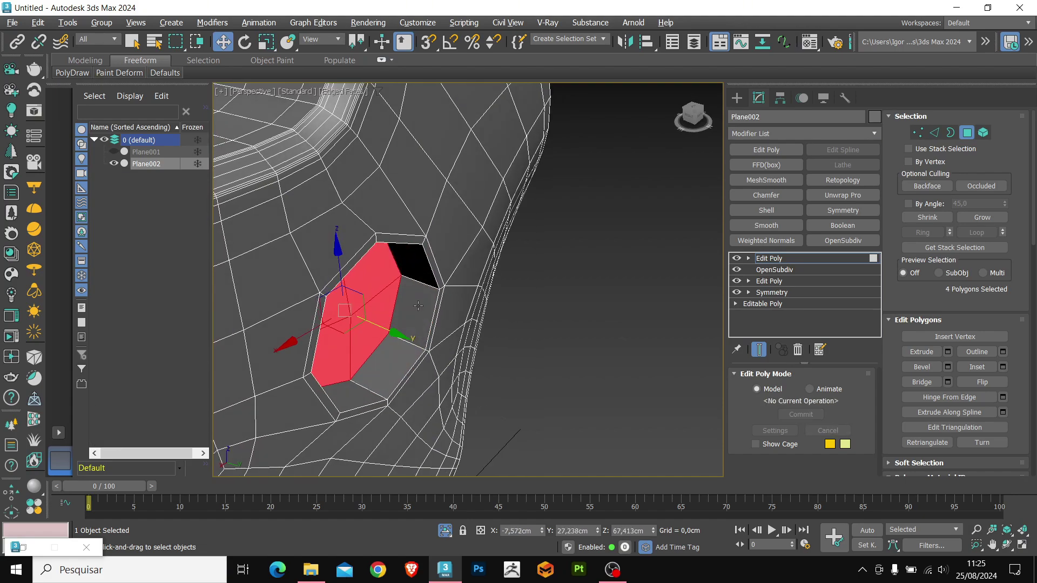
- Insert supporting edge loops around the recess's rim and base with SwiftLoop, and leave edge editing
{"action": "scroll", "coordinate": [435, 289], "scroll_direction": "up", "scroll_amount": 3}
{"action": "key", "text": "alt+1"}
{"action": "left_click", "coordinate": [455, 277]}
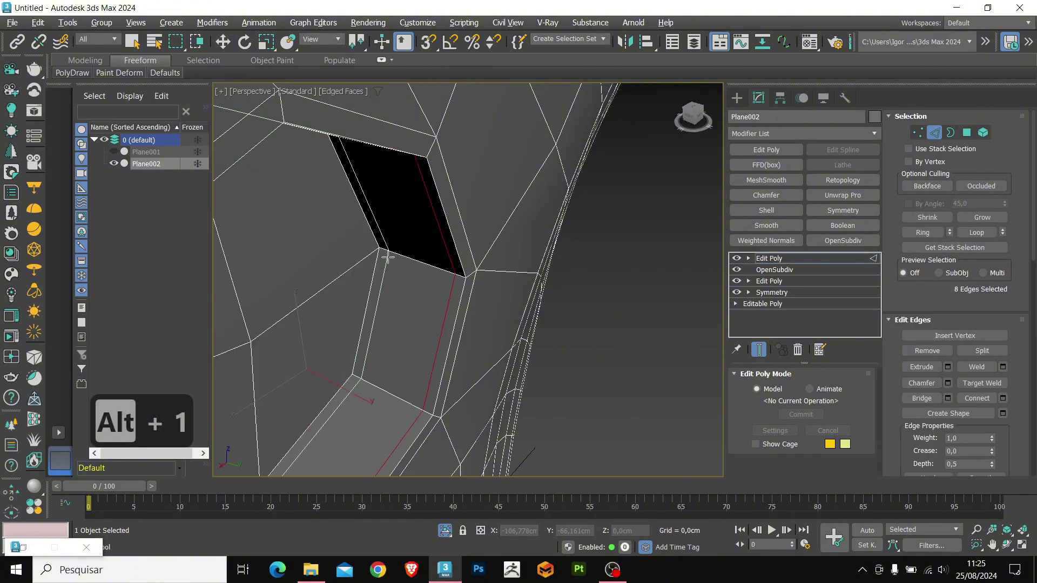
{"action": "scroll", "coordinate": [385, 256], "scroll_direction": "down", "scroll_amount": 6}
{"action": "key", "text": "2"}
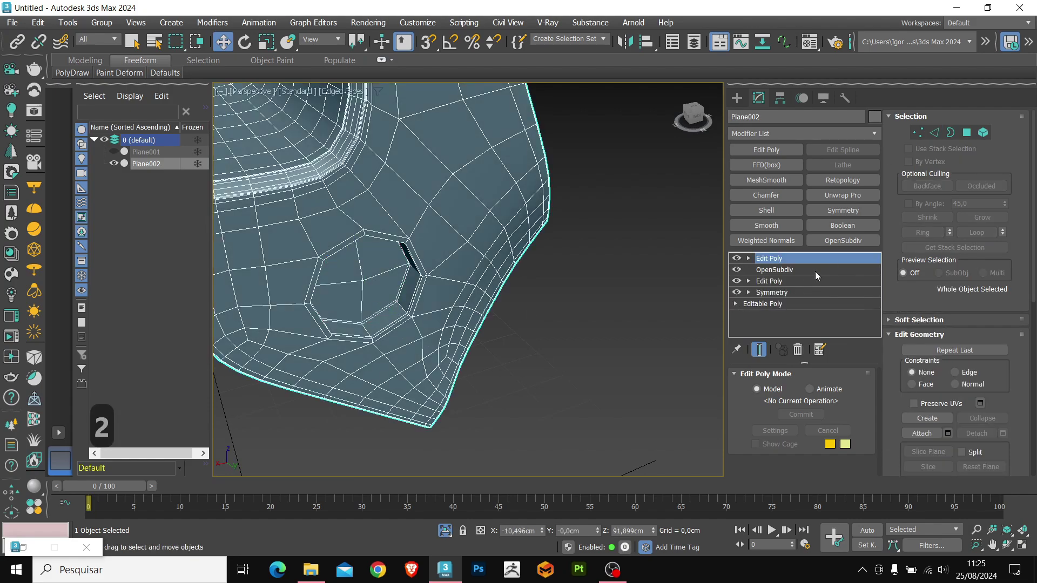
- Add a second OpenSubdiv modifier with 2 iterations above Edit Poly and inspect the round recess with and without edges
{"action": "left_click", "coordinate": [843, 241]}
{"action": "key", "text": "F4"}
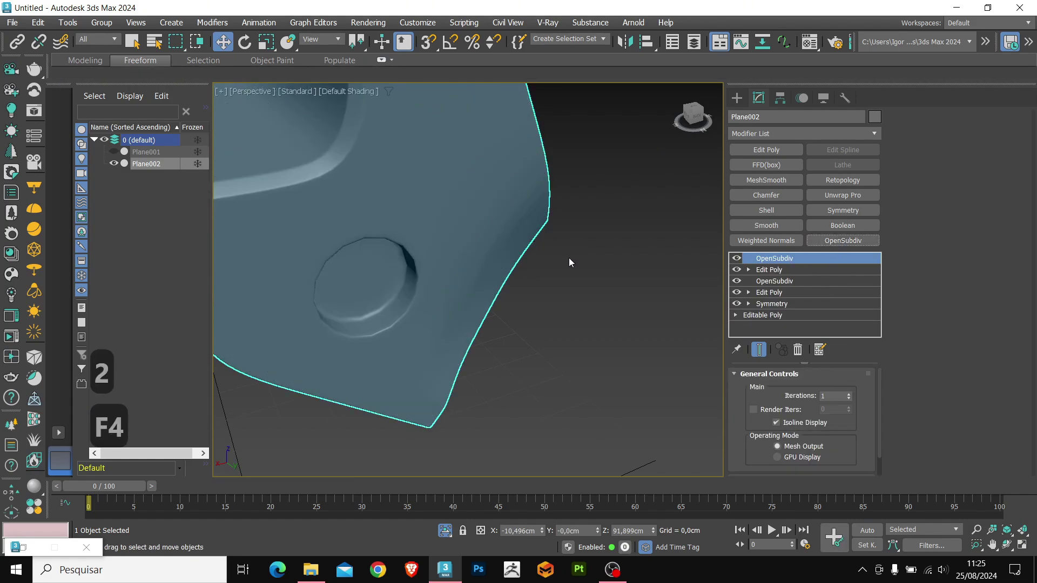
{"action": "middle_click_drag", "start_coordinate": [472, 263], "coordinate": [295, 263], "text": "alt"}
{"action": "key", "text": "F4"}
{"action": "key", "text": "F4"}
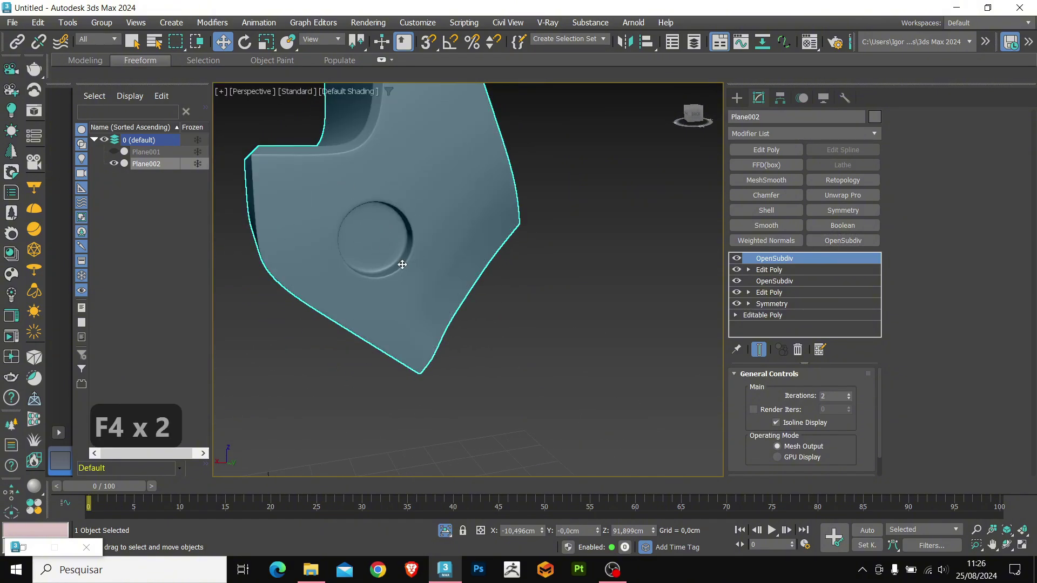
{"action": "middle_click_drag", "start_coordinate": [403, 264], "coordinate": [468, 328], "text": "alt"}
{"action": "scroll", "coordinate": [413, 327], "scroll_direction": "up", "scroll_amount": 3}
{"action": "key", "text": "F4"}
{"action": "key", "text": "F4"}
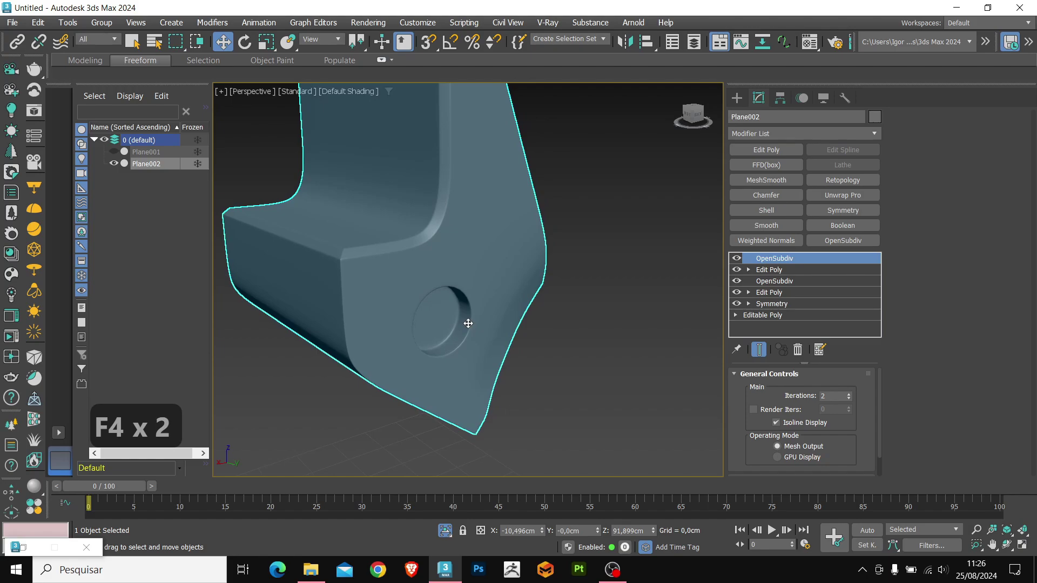
- Review the Ctrl+Shift+R hotkey of Regularize Edge Loop (EditPoly) in the Hotkey Editor
{"action": "left_click", "coordinate": [426, 25]}
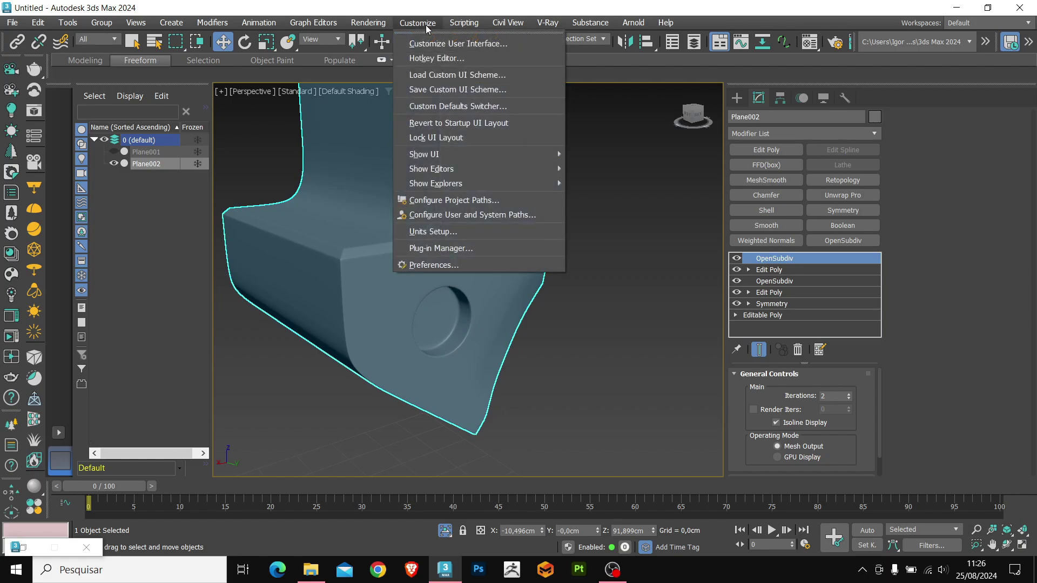
{"action": "left_click", "coordinate": [432, 59]}
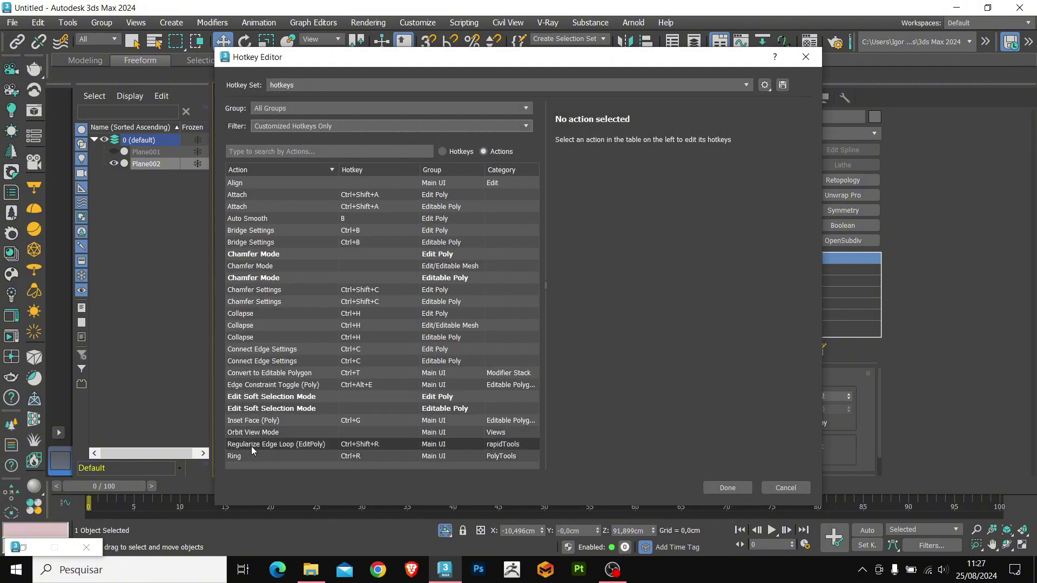
{"action": "left_click", "coordinate": [289, 446]}
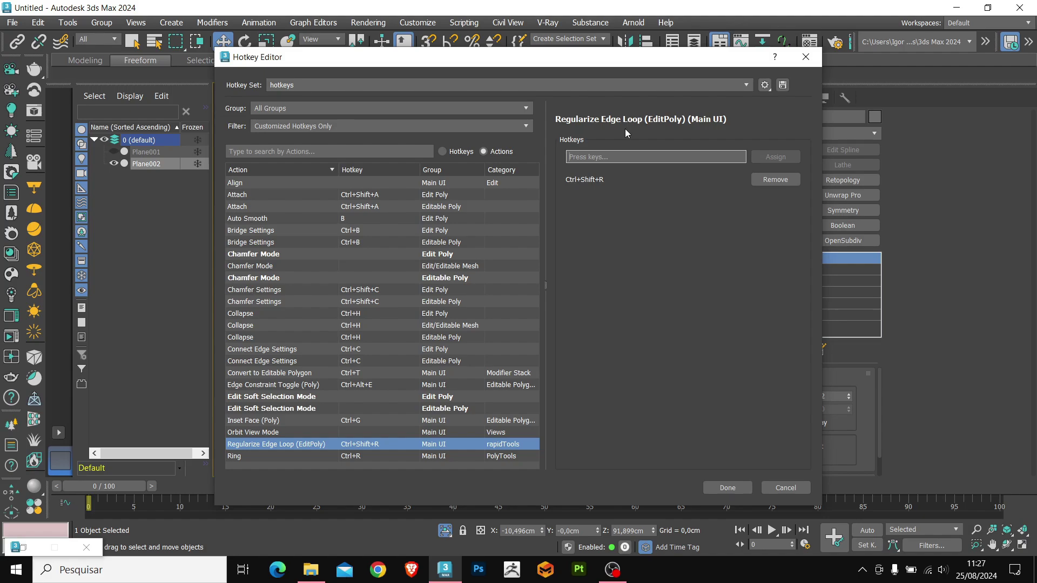
{"action": "key", "text": "ctrl+shift+r"}
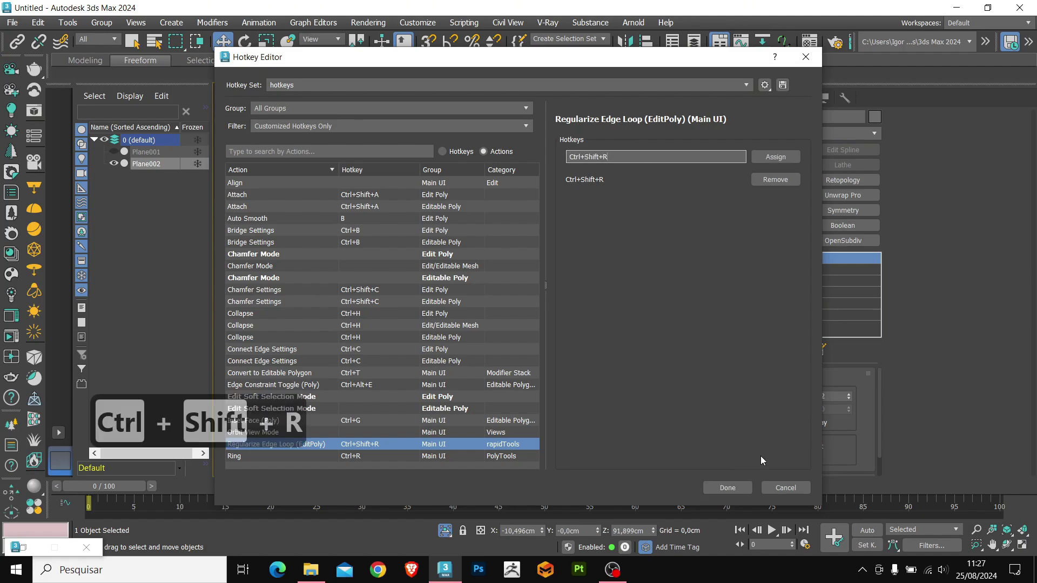
{"action": "left_click", "coordinate": [741, 488]}
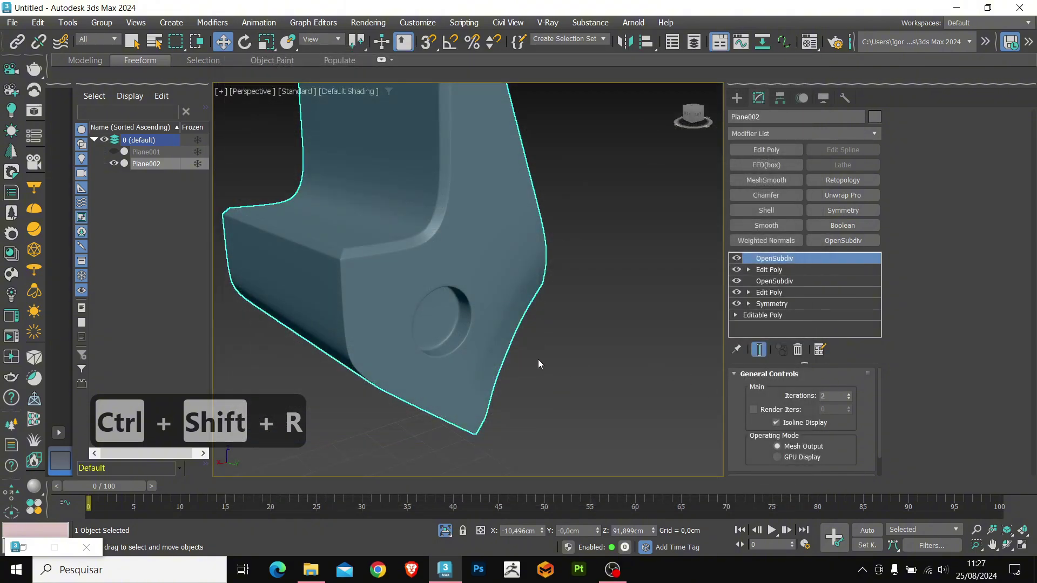
- Inspect the smoothed body and its round recess from the side and rear, toggling the edge display
{"action": "key", "text": "F4"}
{"action": "key", "text": "F4"}
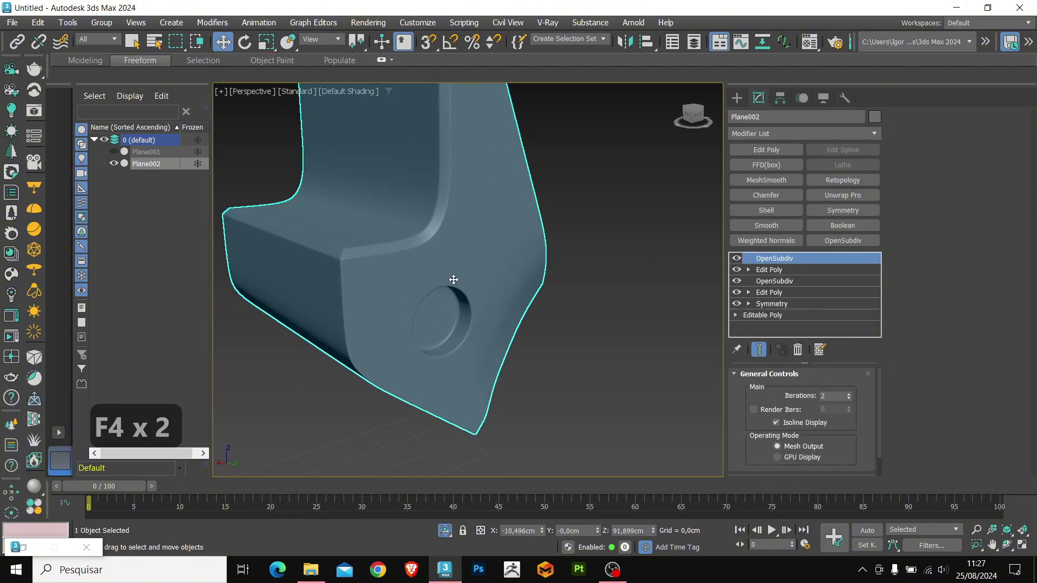
{"action": "scroll", "coordinate": [398, 303], "scroll_direction": "down", "scroll_amount": 5}
{"action": "key", "text": "F4"}
{"action": "key", "text": "F4"}
{"action": "middle_click_drag", "start_coordinate": [427, 291], "coordinate": [461, 267], "text": "alt"}
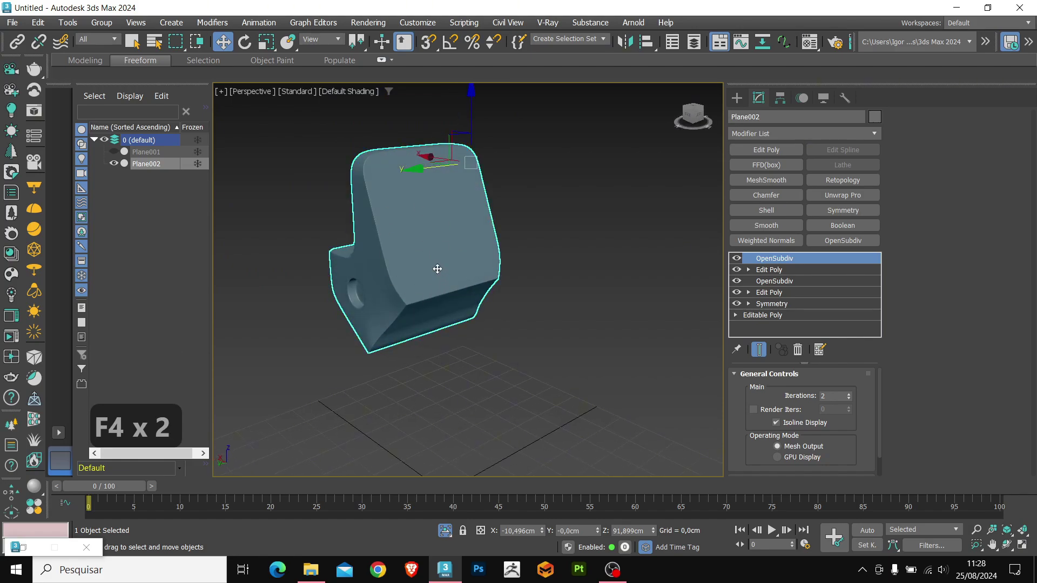
- End the isolation and compare the recessed Plane002 with the gimbal reference image, with and without edges
{"action": "left_click", "coordinate": [498, 340]}
{"action": "key", "text": "alt+q"}
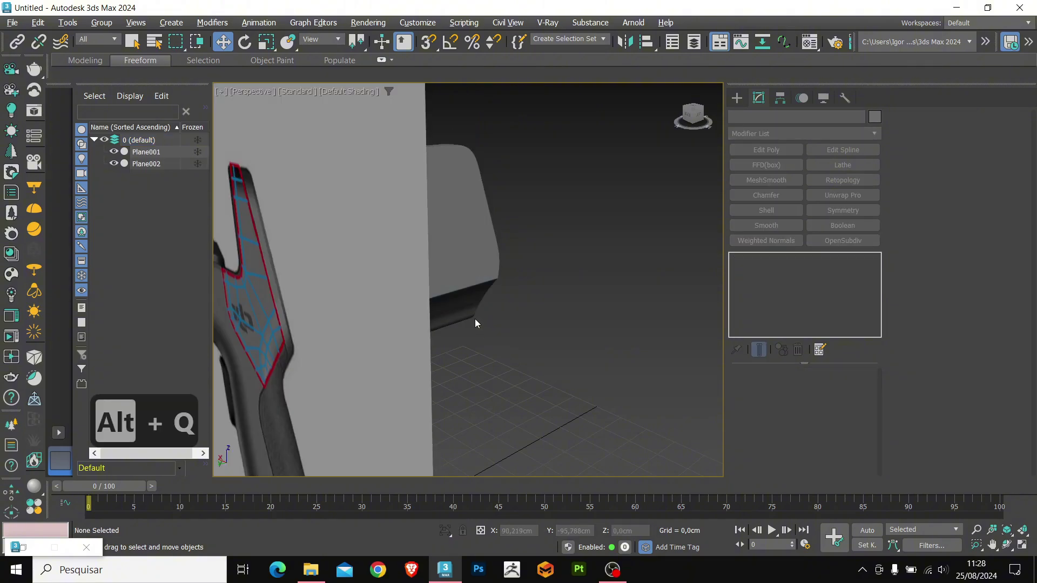
{"action": "left_click", "coordinate": [455, 260]}
{"action": "mouse_move", "coordinate": [454, 260]}
{"action": "middle_mouse_down", "text": "alt"}
{"action": "mouse_move", "coordinate": [477, 338]}
{"action": "mouse_move", "coordinate": [474, 257]}
{"action": "mouse_move", "coordinate": [463, 234]}
{"action": "mouse_move", "coordinate": [445, 271]}
{"action": "middle_mouse_up", "text": "alt"}
{"action": "key", "text": "F4"}
{"action": "key", "text": "F4"}
{"action": "scroll", "coordinate": [445, 270], "scroll_direction": "down", "scroll_amount": 2}
{"action": "key", "text": "F4"}
{"action": "key", "text": "F4"}
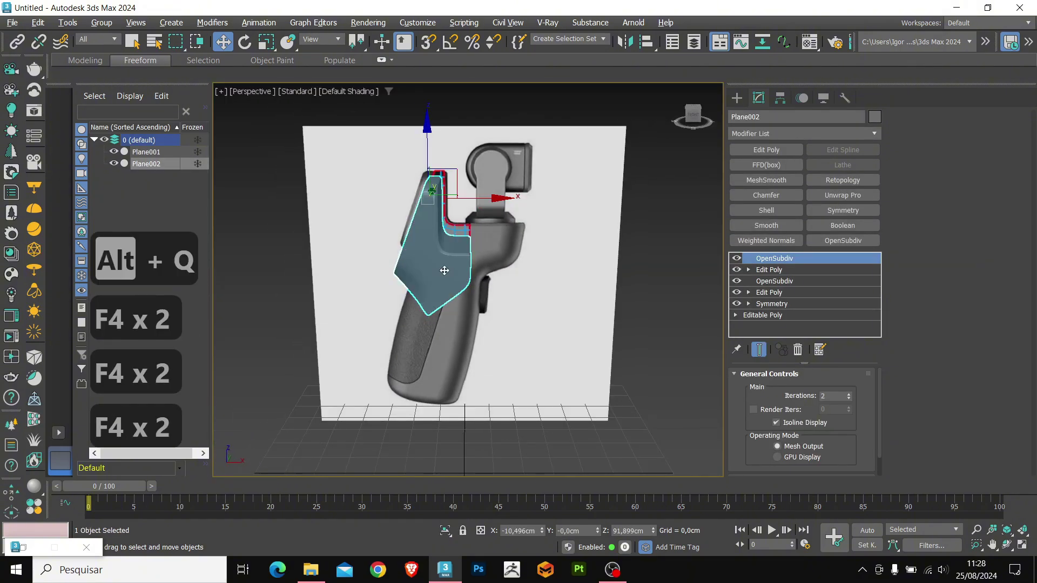
{"action": "scroll", "coordinate": [444, 270], "scroll_direction": "up", "scroll_amount": 3}
- Open the recent scene DJI Model.max
{"action": "left_click", "coordinate": [12, 22]}
{"action": "mouse_move", "coordinate": [108, 87]}
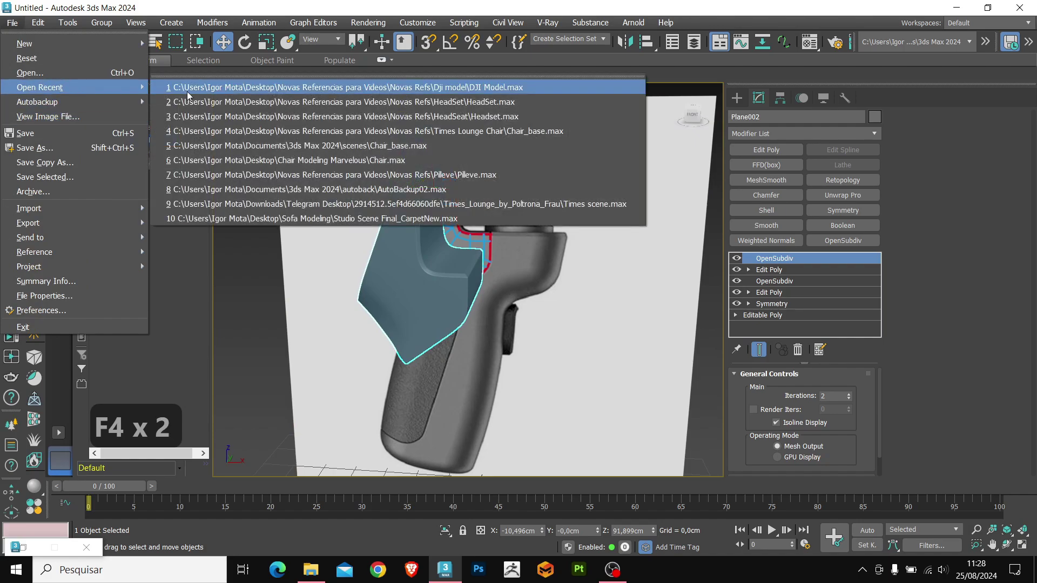
{"action": "left_click", "coordinate": [187, 92]}
{"action": "left_click", "coordinate": [521, 303]}
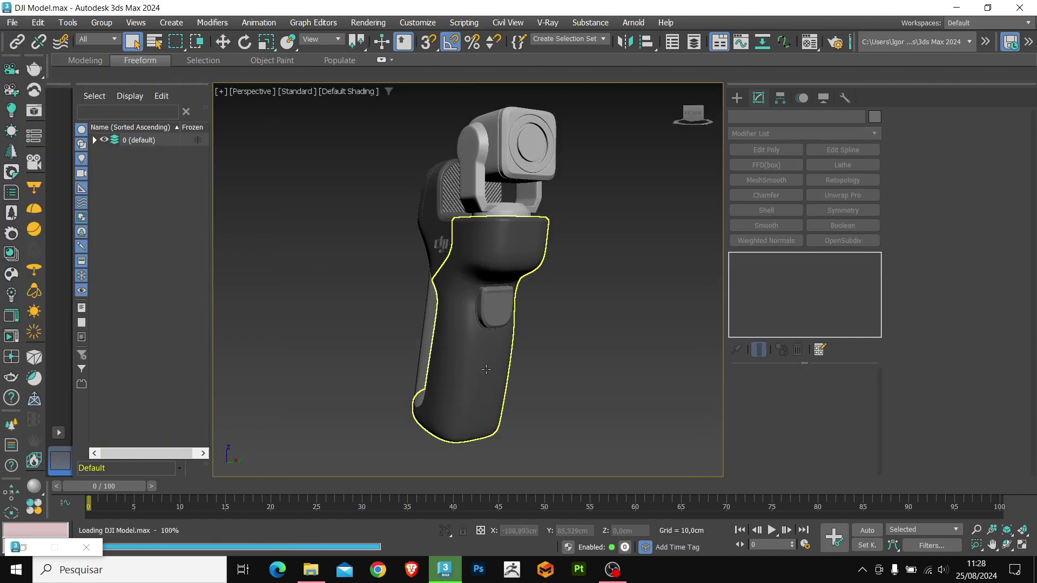
- Examine the finished gimbal model from several sides, including in the enlarged Expert Mode viewport
{"action": "middle_click_drag", "start_coordinate": [486, 369], "coordinate": [673, 401], "text": "alt"}
{"action": "key", "text": "p"}
{"action": "key", "text": "z"}
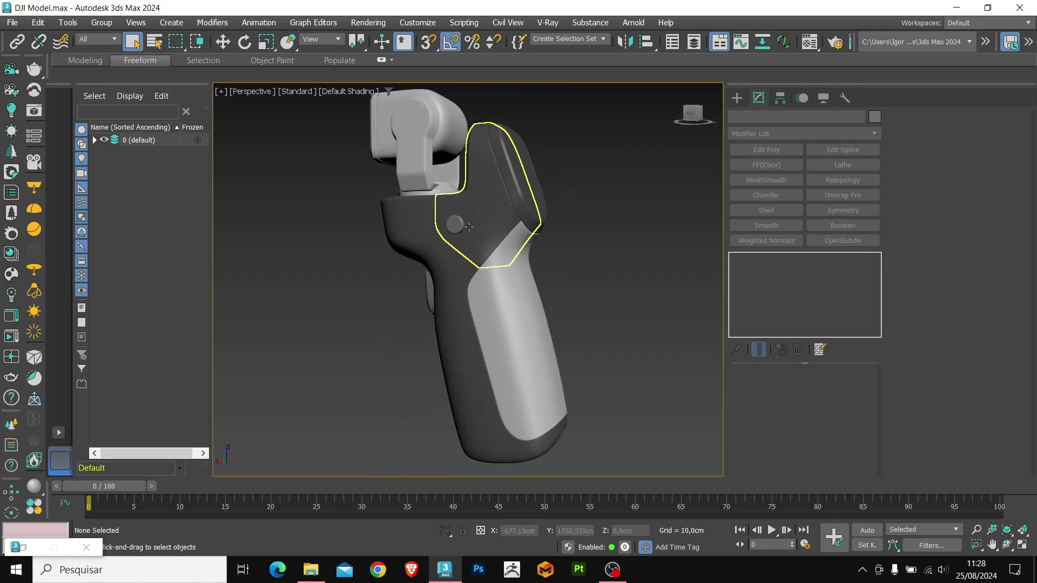
{"action": "middle_click_drag", "start_coordinate": [469, 227], "coordinate": [543, 352], "text": "alt"}
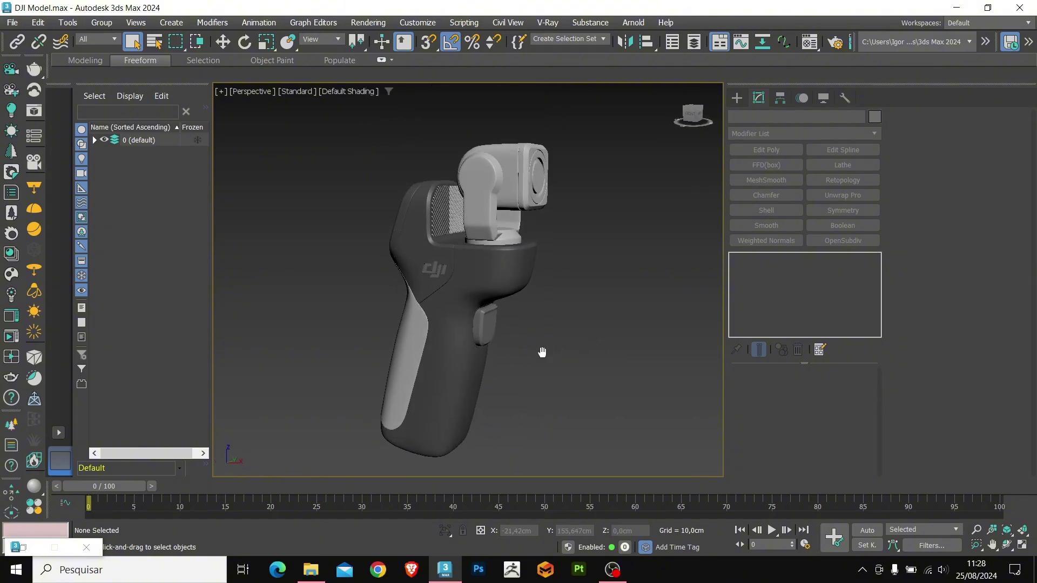
{"action": "key", "text": "ctrl+alt+x"}
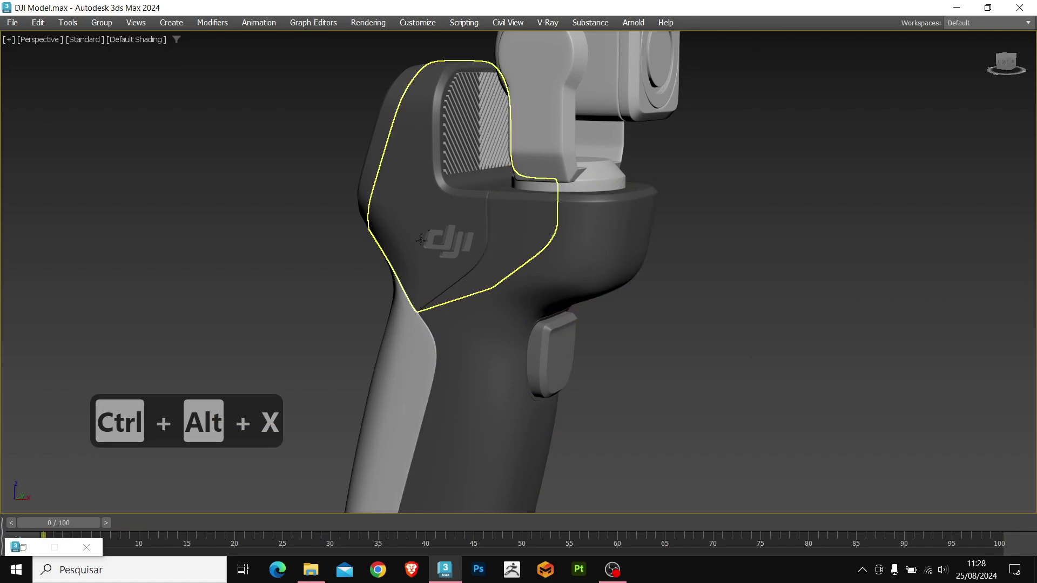
{"action": "scroll", "coordinate": [422, 241], "scroll_direction": "down", "scroll_amount": 6}
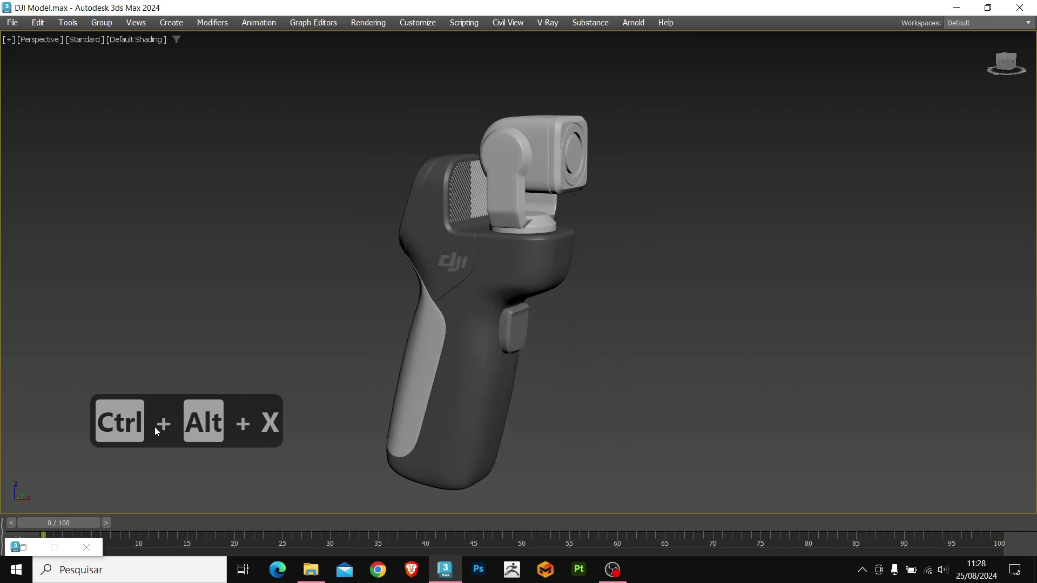
{"action": "left_click", "coordinate": [491, 402]}
{"action": "middle_click_drag", "start_coordinate": [491, 402], "coordinate": [490, 337], "text": "alt"}
{"action": "key", "text": "ctrl+alt+x"}
- Examine the finished gimbal's mesh, selecting the body part with the DJI logo and checking it with and without edges
{"action": "scroll", "coordinate": [490, 337], "scroll_direction": "up", "scroll_amount": 4}
{"action": "key", "text": "F4"}
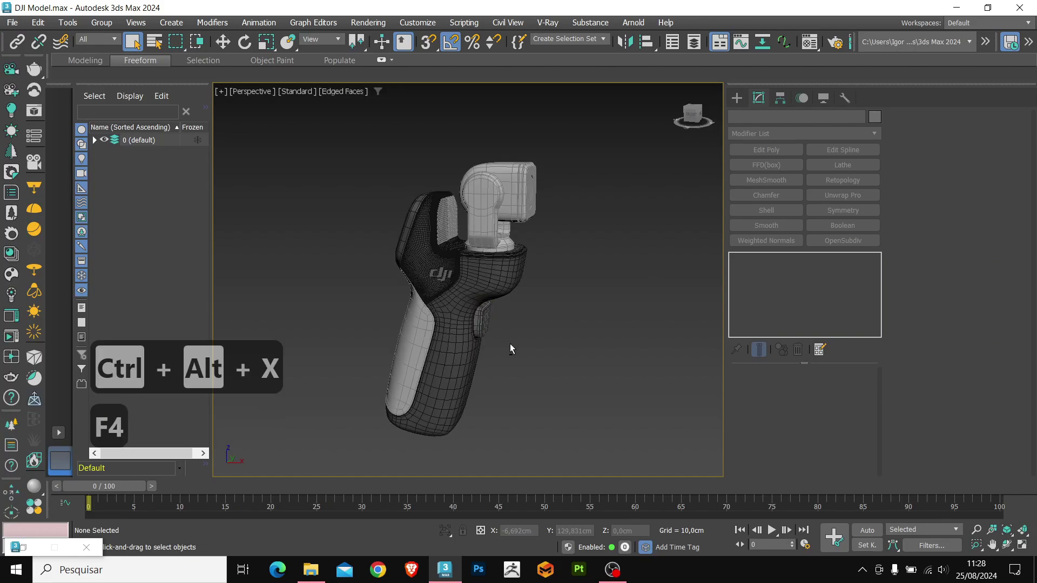
{"action": "scroll", "coordinate": [510, 324], "scroll_direction": "up", "scroll_amount": 3}
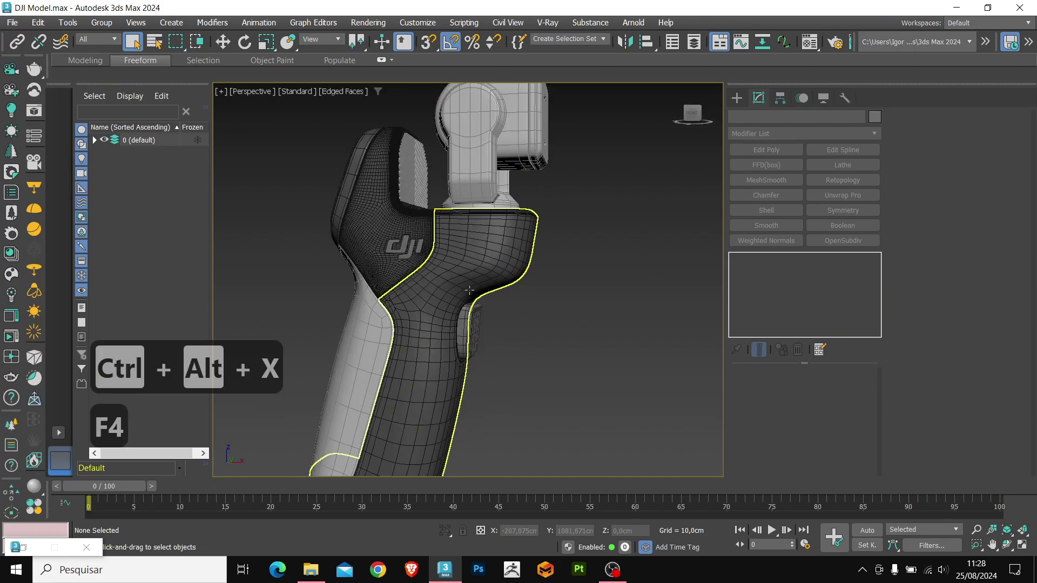
{"action": "left_click", "coordinate": [410, 200]}
{"action": "scroll", "coordinate": [411, 200], "scroll_direction": "up", "scroll_amount": 3}
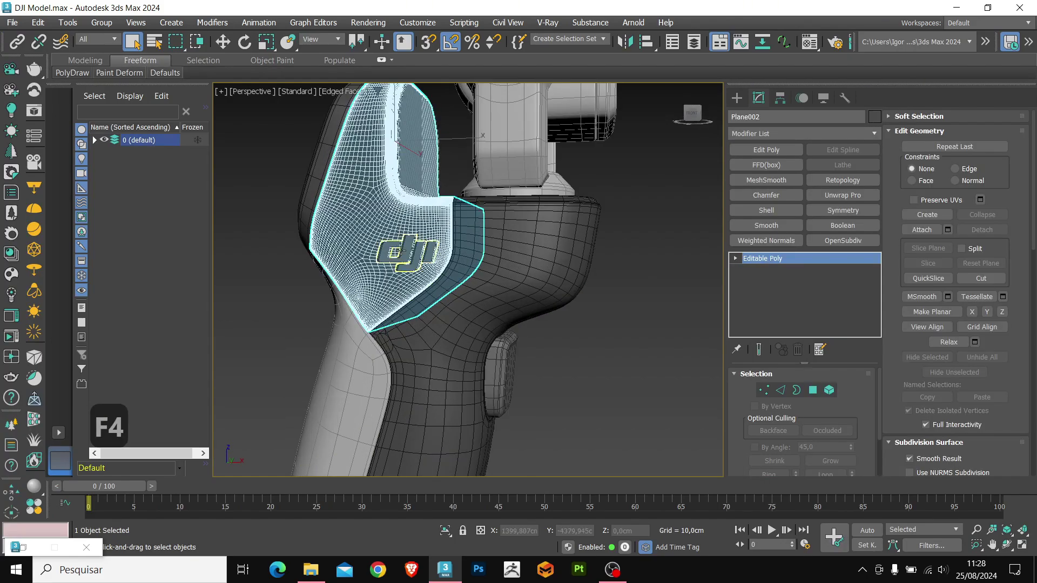
{"action": "key", "text": "F4"}
{"action": "scroll", "coordinate": [427, 280], "scroll_direction": "up", "scroll_amount": 4}
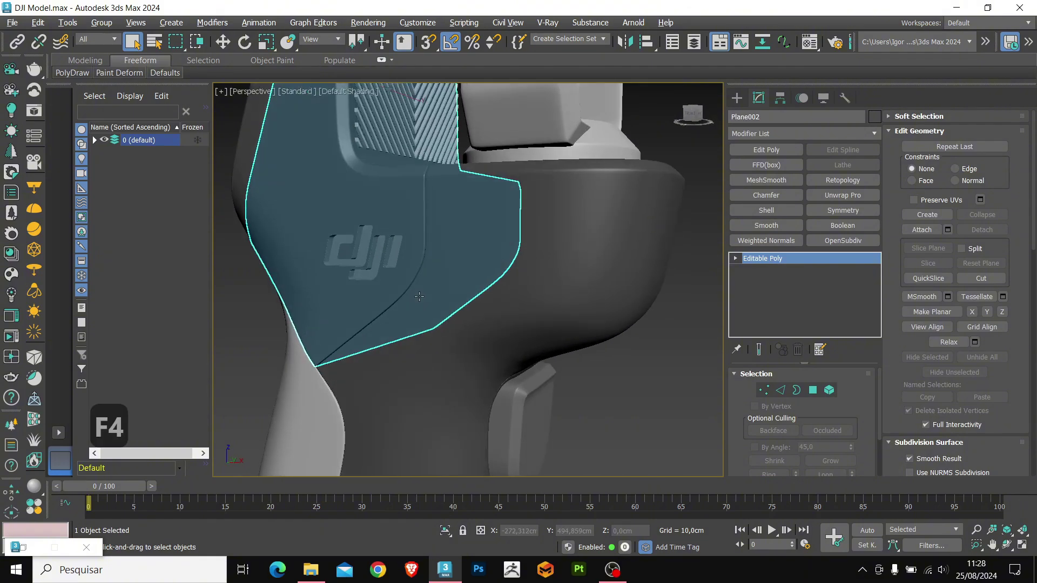
{"action": "scroll", "coordinate": [403, 255], "scroll_direction": "down", "scroll_amount": 3}
{"action": "middle_click_drag", "start_coordinate": [405, 258], "coordinate": [427, 259], "text": "alt"}
{"action": "scroll", "coordinate": [410, 262], "scroll_direction": "down", "scroll_amount": 3}
{"action": "key", "text": "w"}
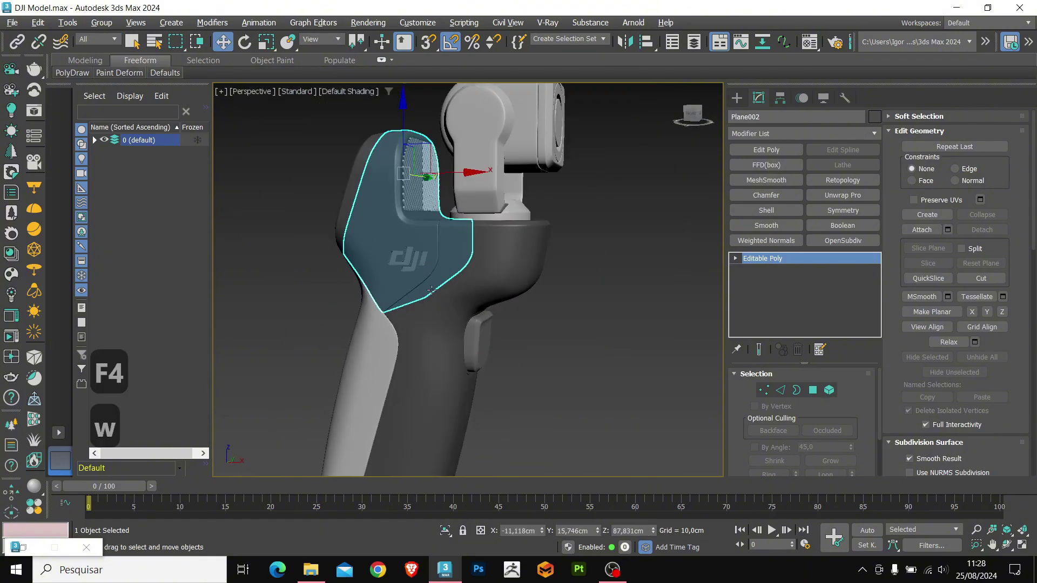
- Hide Plane002, unhide and select Plane003, and show its edges to view the simpler body mesh
{"action": "left_click", "coordinate": [96, 142]}
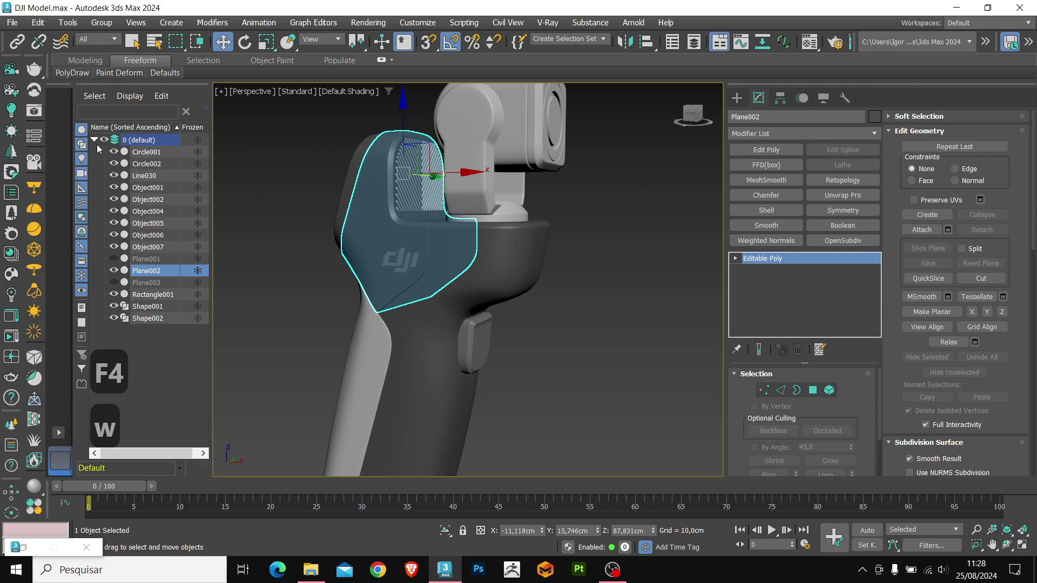
{"action": "left_click", "coordinate": [113, 271]}
{"action": "left_click", "coordinate": [113, 282]}
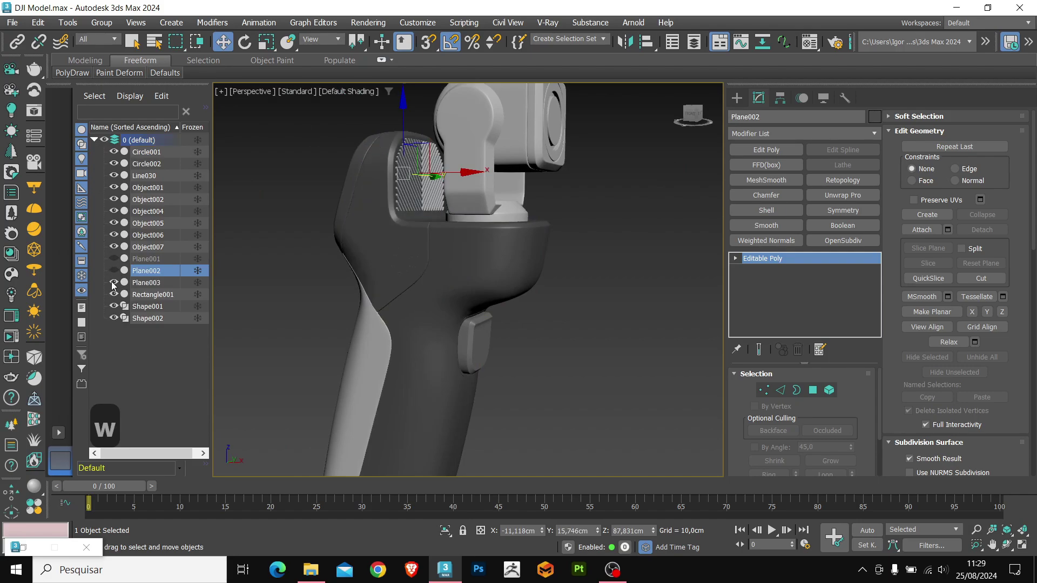
{"action": "left_click", "coordinate": [145, 283]}
{"action": "key", "text": "F4"}
{"action": "middle_click_drag", "start_coordinate": [430, 291], "coordinate": [410, 209], "text": "alt"}
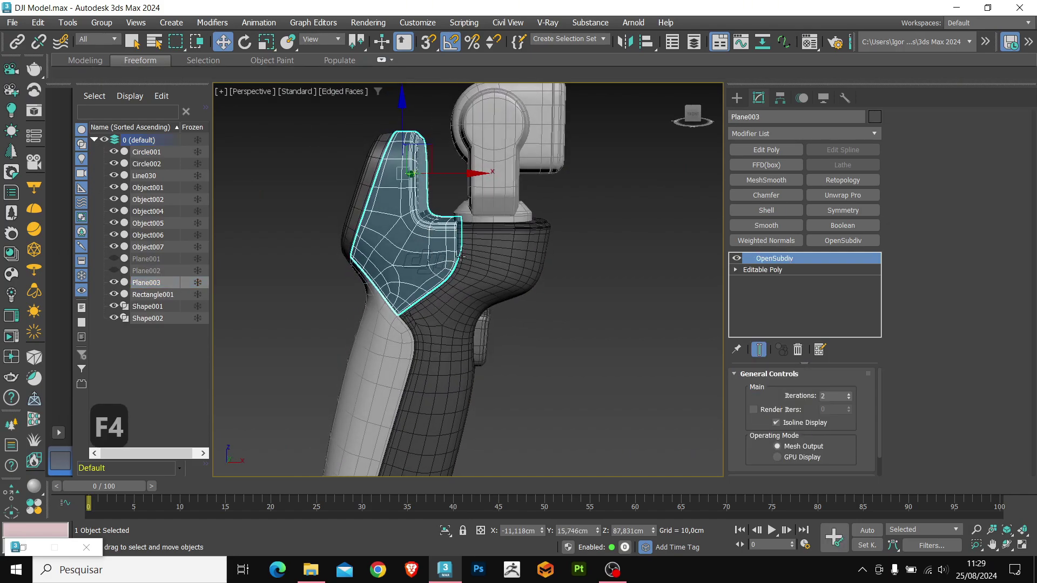
- Isolate Plane003 and turn off its OpenSubdiv modifier to examine the unsmoothed base mesh
{"action": "middle_click_drag", "start_coordinate": [438, 244], "coordinate": [440, 290], "text": "alt"}
{"action": "key", "text": "alt+q"}
{"action": "scroll", "coordinate": [397, 216], "scroll_direction": "up", "scroll_amount": 3}
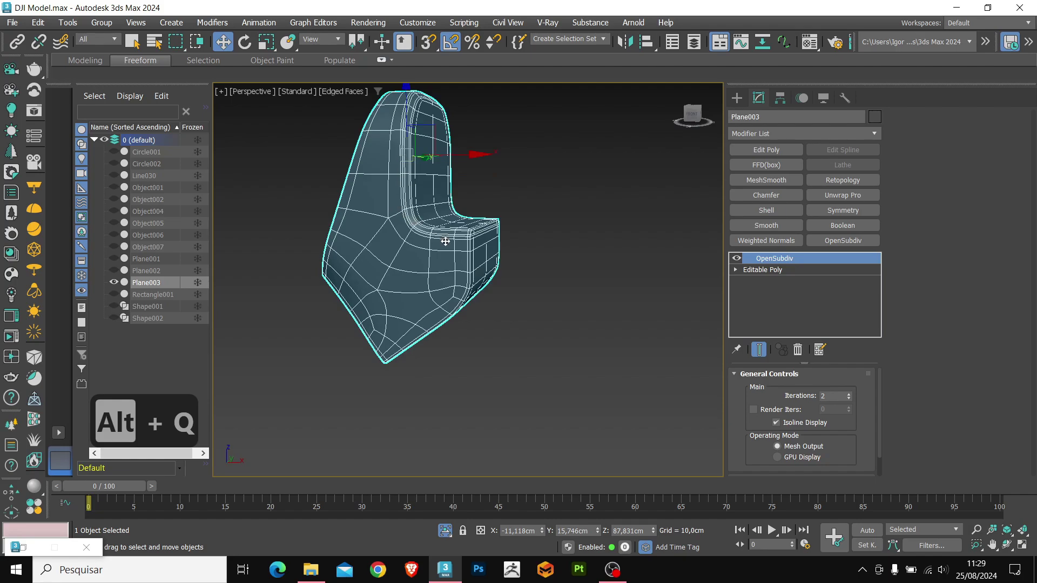
{"action": "left_click", "coordinate": [736, 258]}
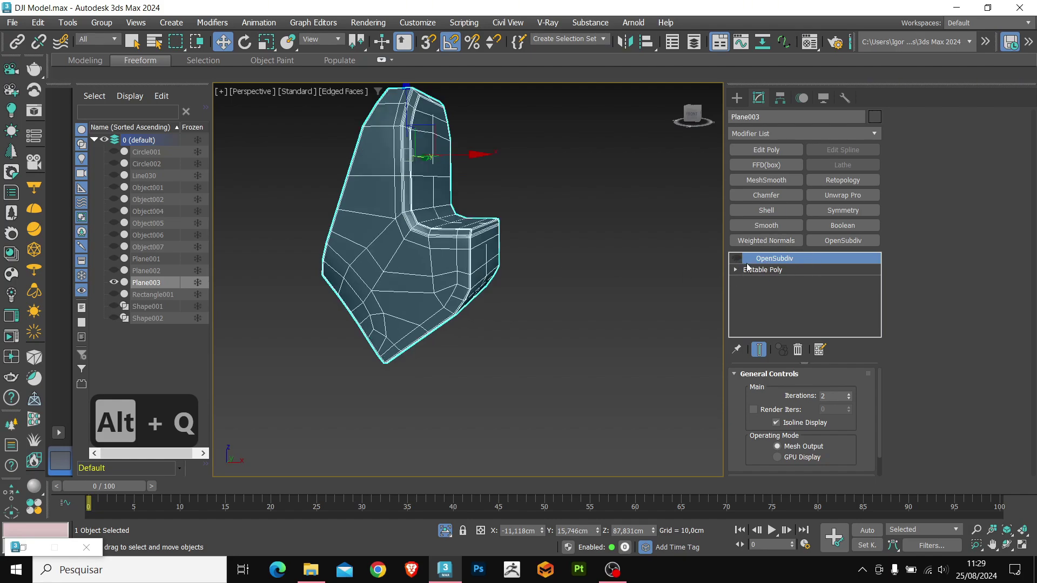
{"action": "left_click", "coordinate": [573, 312]}
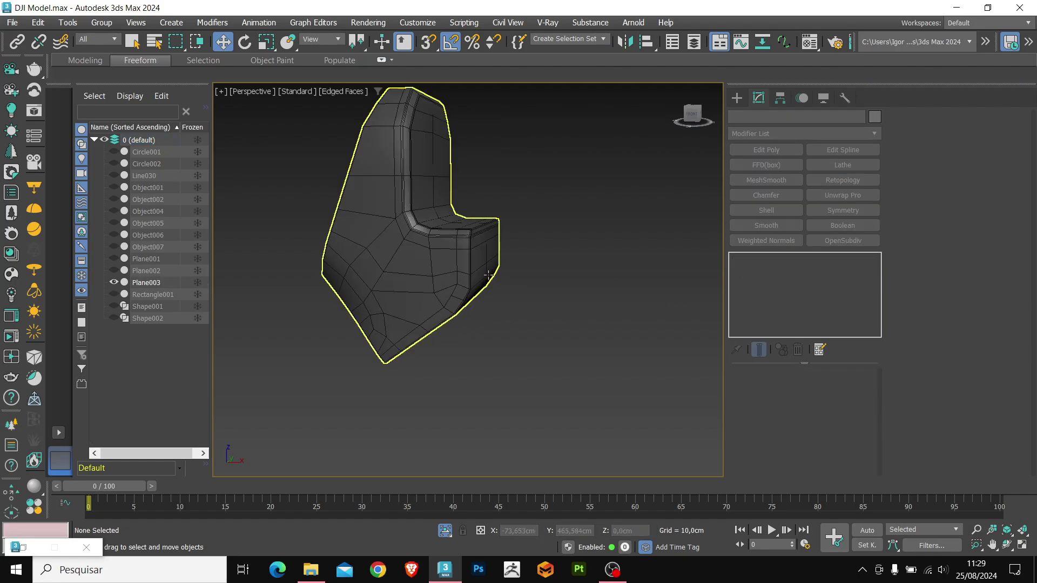
{"action": "left_click", "coordinate": [498, 289]}
{"action": "middle_click_drag", "start_coordinate": [498, 289], "coordinate": [647, 282], "text": "alt"}
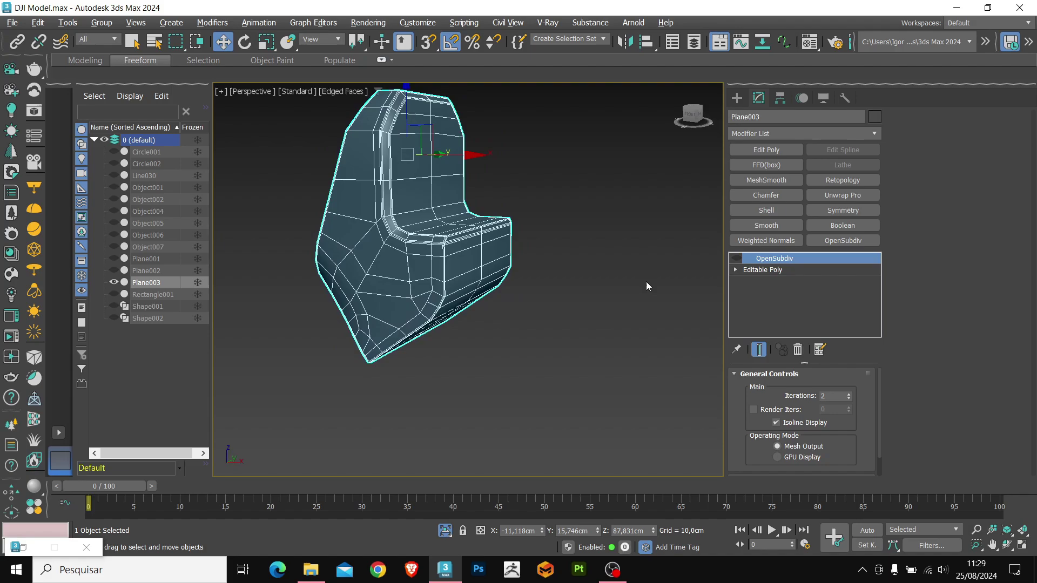
- Turn Plane003's OpenSubdiv modifier back on and end the isolation to compare it with the whole gimbal
{"action": "left_click", "coordinate": [738, 258]}
{"action": "key", "text": "alt+q"}
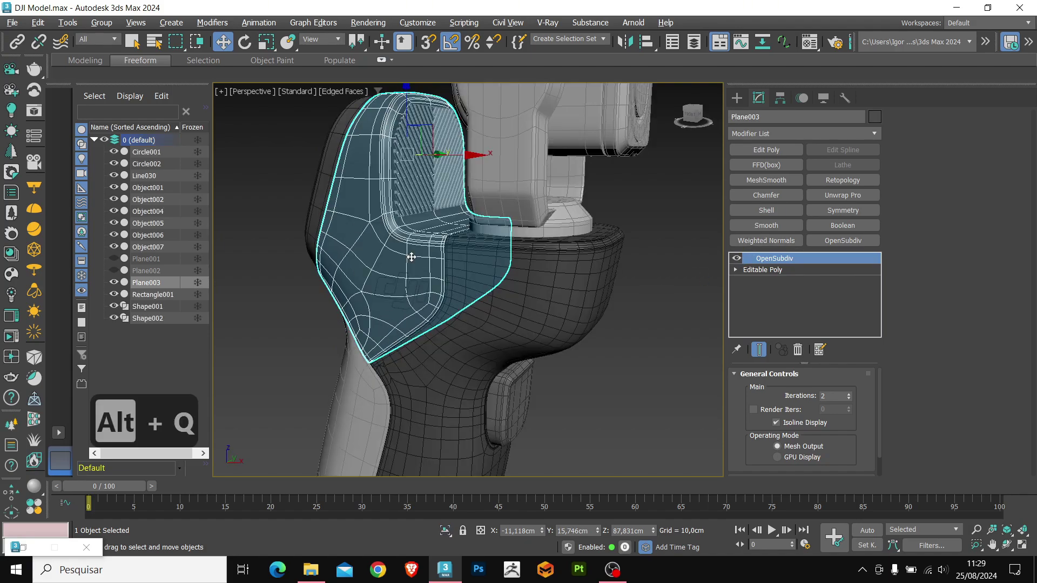
{"action": "key", "text": "F4"}
{"action": "key", "text": "F4"}
- Hide Plane003, then unhide and select Plane002 to bring back the dense body mesh with the DJI logo
{"action": "left_click", "coordinate": [114, 283]}
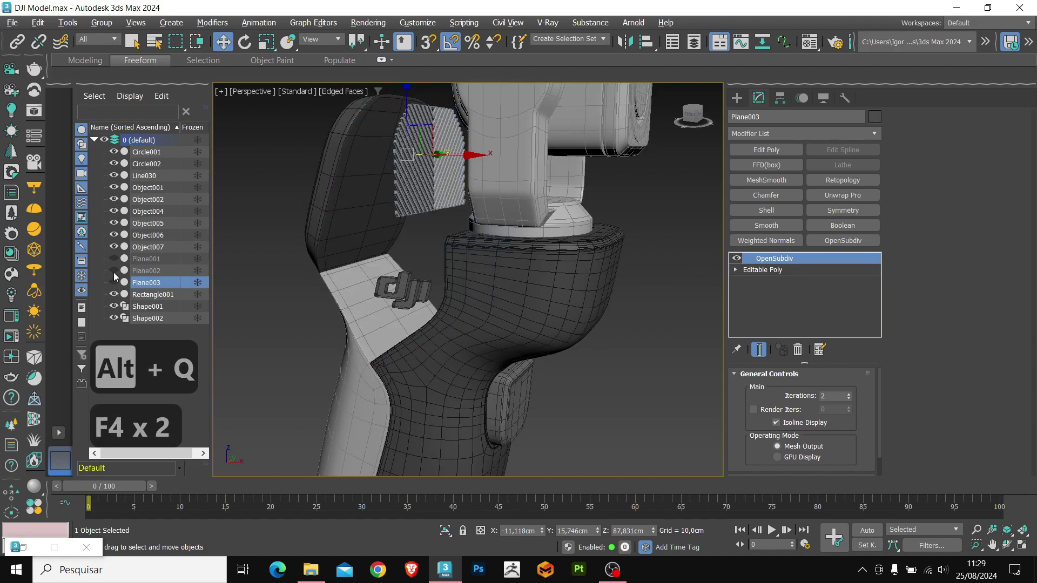
{"action": "left_click", "coordinate": [114, 271]}
{"action": "left_click", "coordinate": [126, 271]}
{"action": "key", "text": "F4"}
{"action": "key", "text": "F4"}
- Deselect everything and hide the edges to view the whole gimbal in plain shading
{"action": "scroll", "coordinate": [419, 239], "scroll_direction": "down", "scroll_amount": 5}
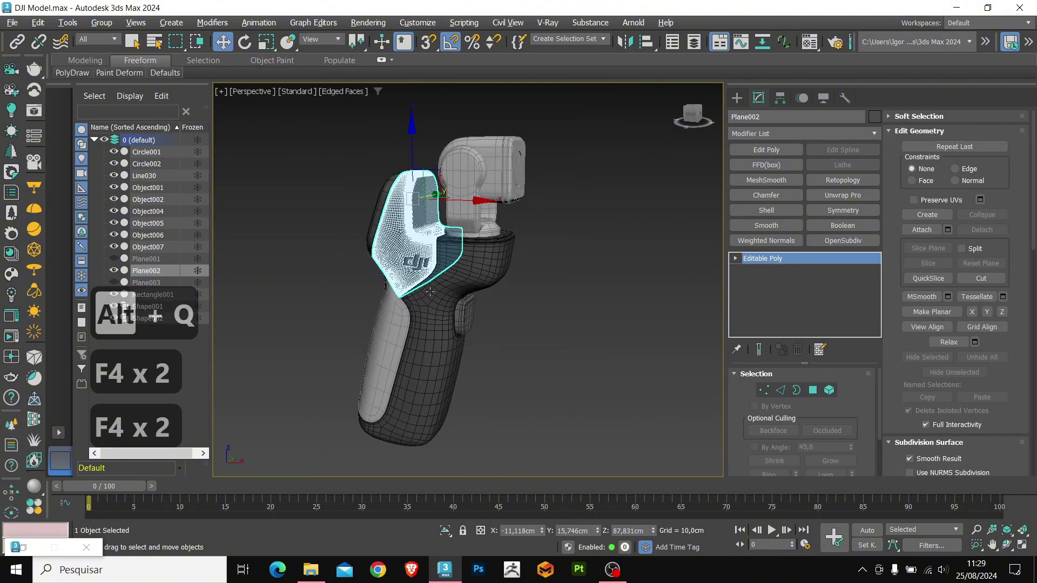
{"action": "left_click", "coordinate": [537, 323]}
{"action": "key", "text": "F4"}
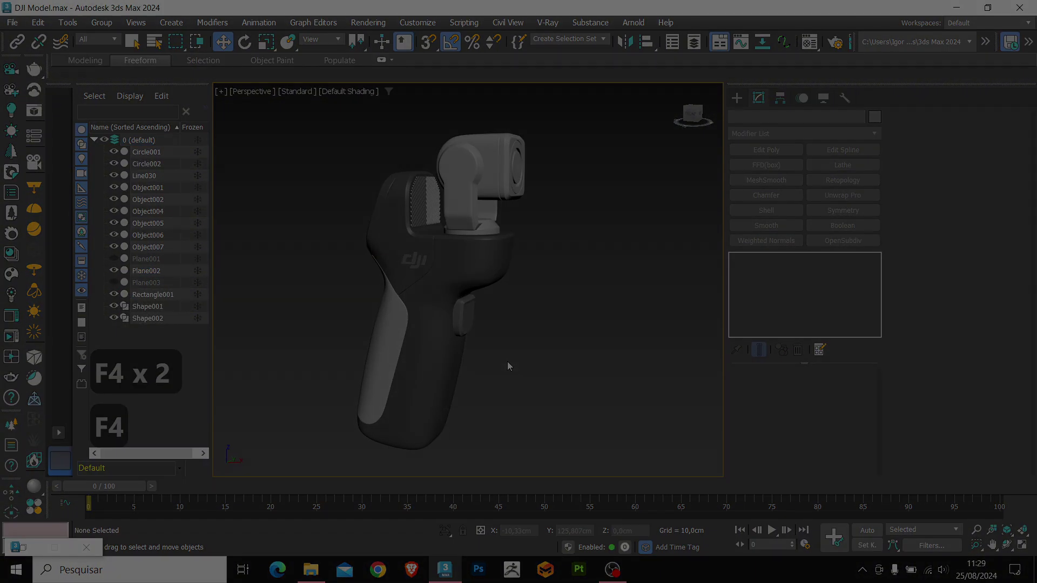